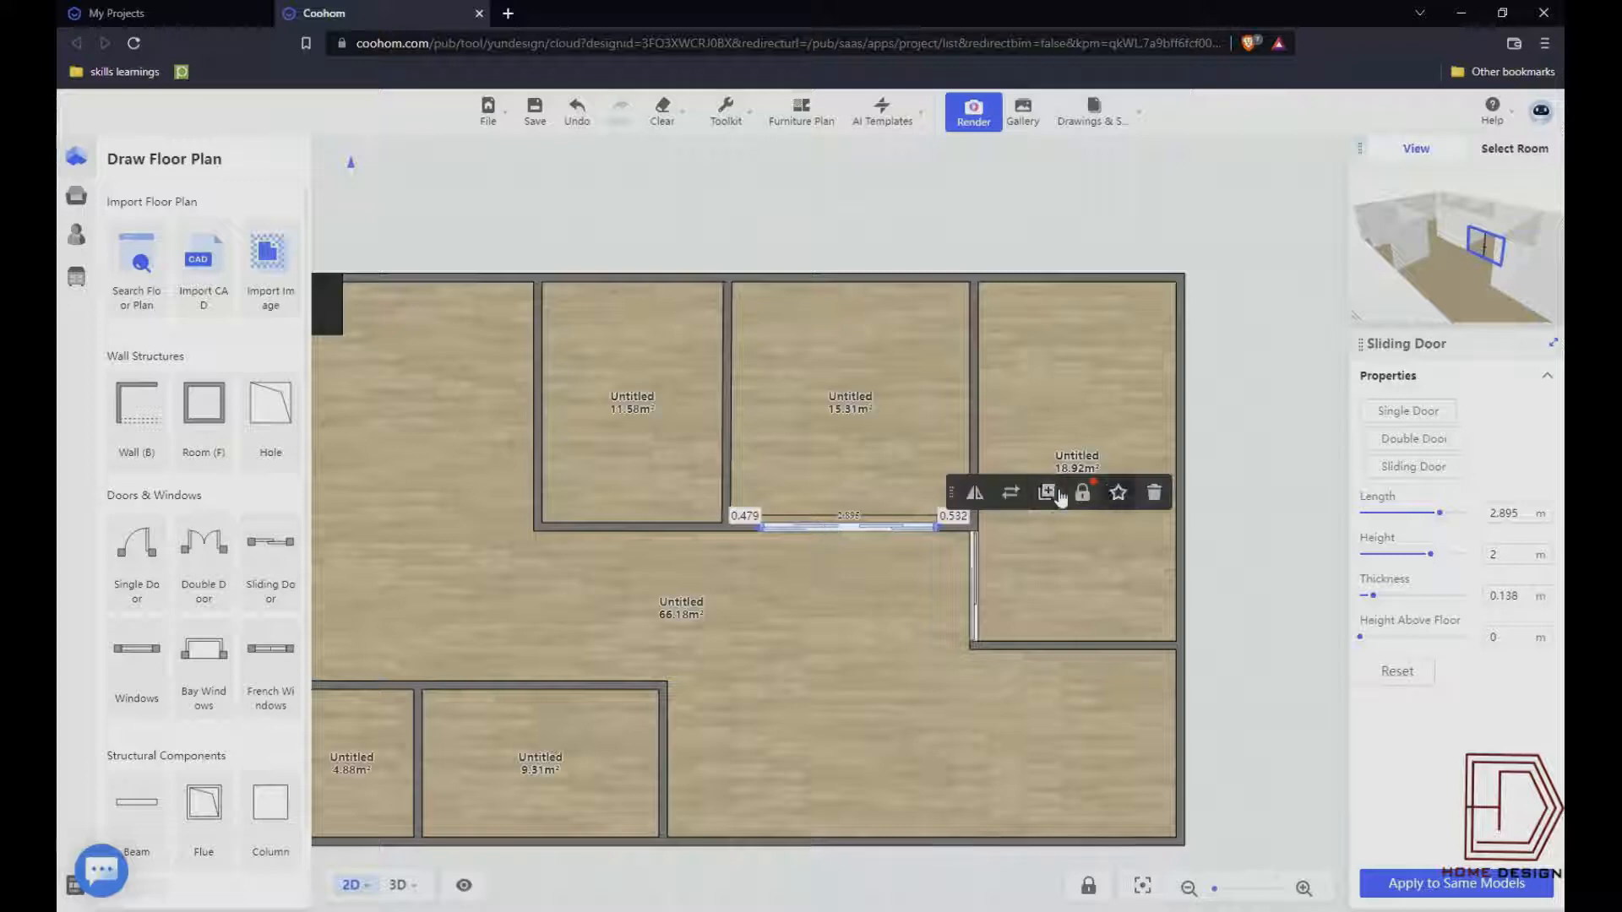
- Duplicate the sliding door and place the copy in the lower wall of the 11.58 m² room
click(1095, 510)
click(646, 531)
scroll(750, 584, down, 3)
scroll(459, 630, up, 3)
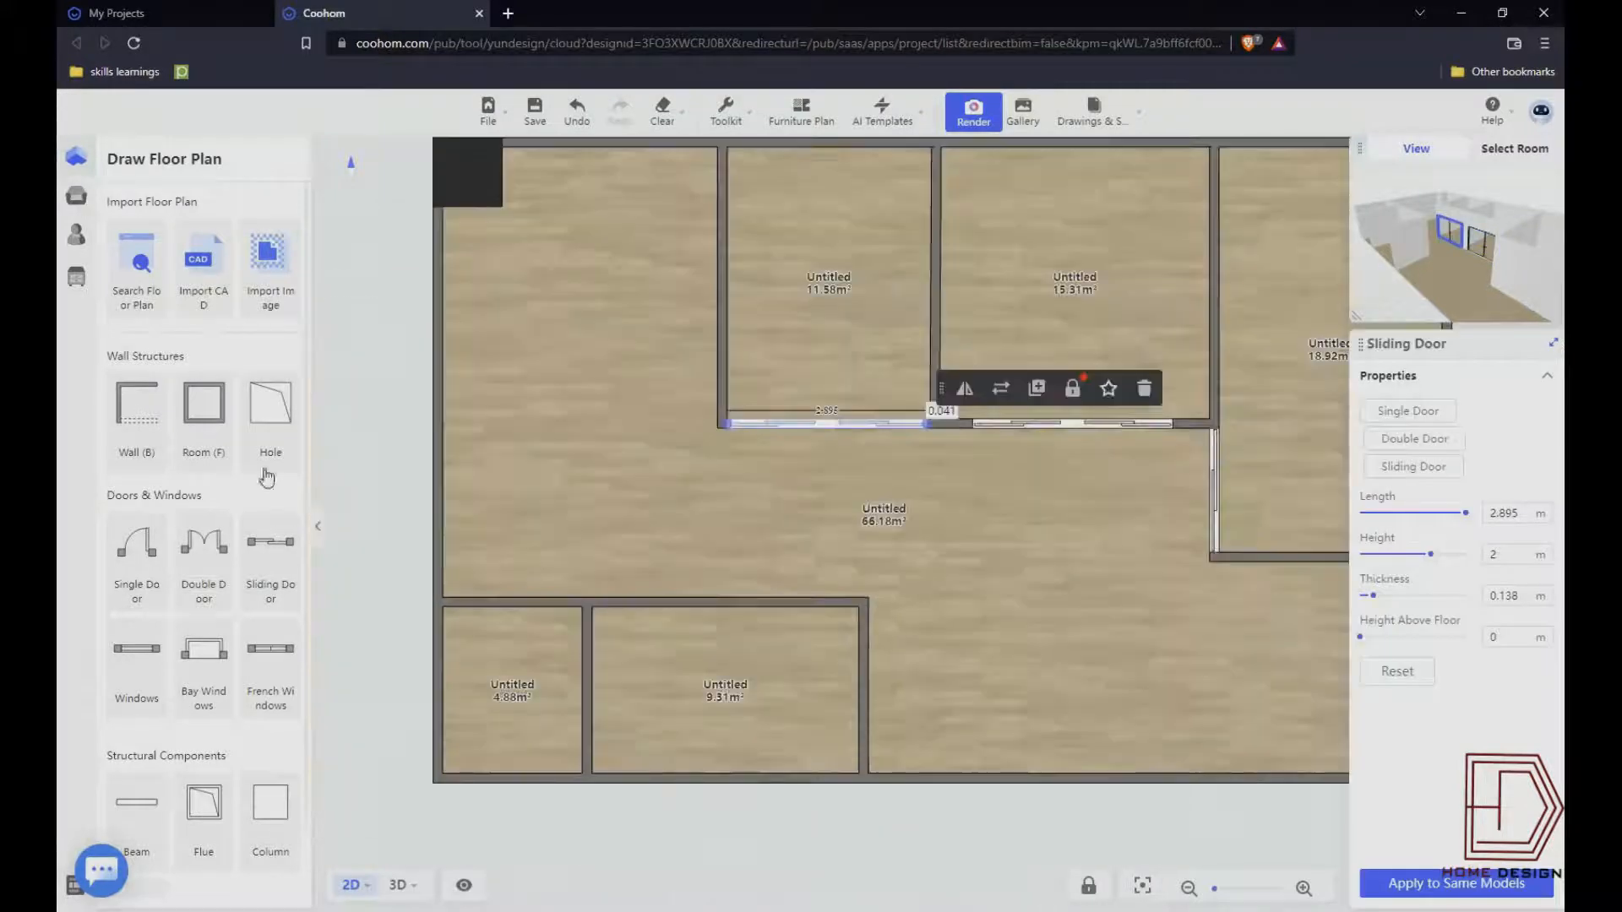
- Add another sliding door to the upper wall of the 9.31 m² room, near its outer corner
click(270, 551)
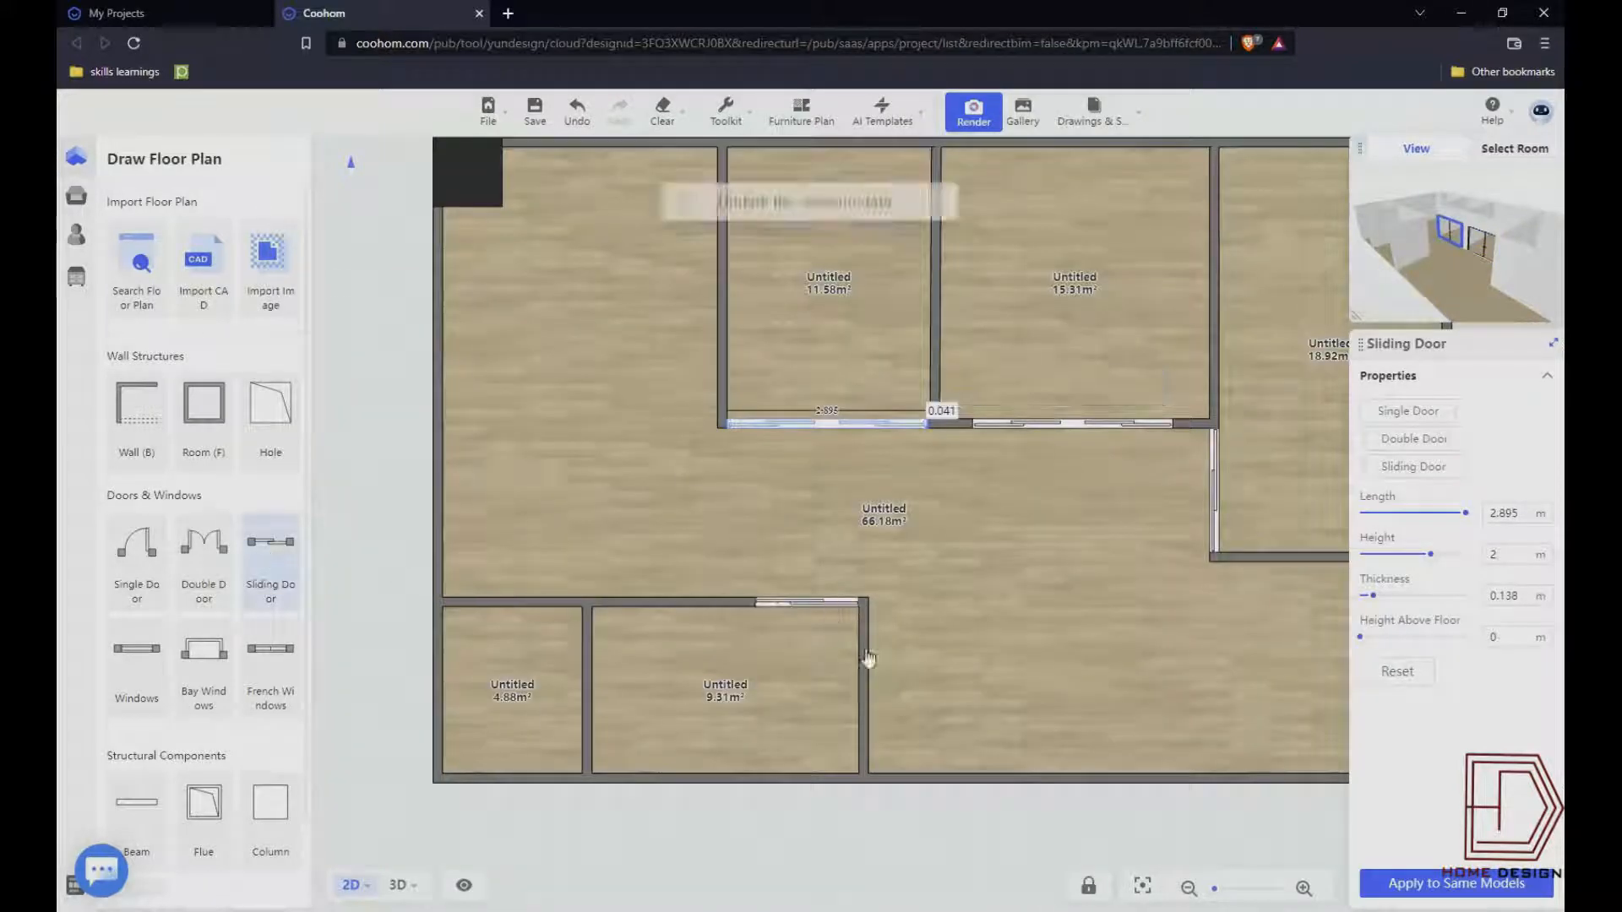
click(803, 617)
key(Escape)
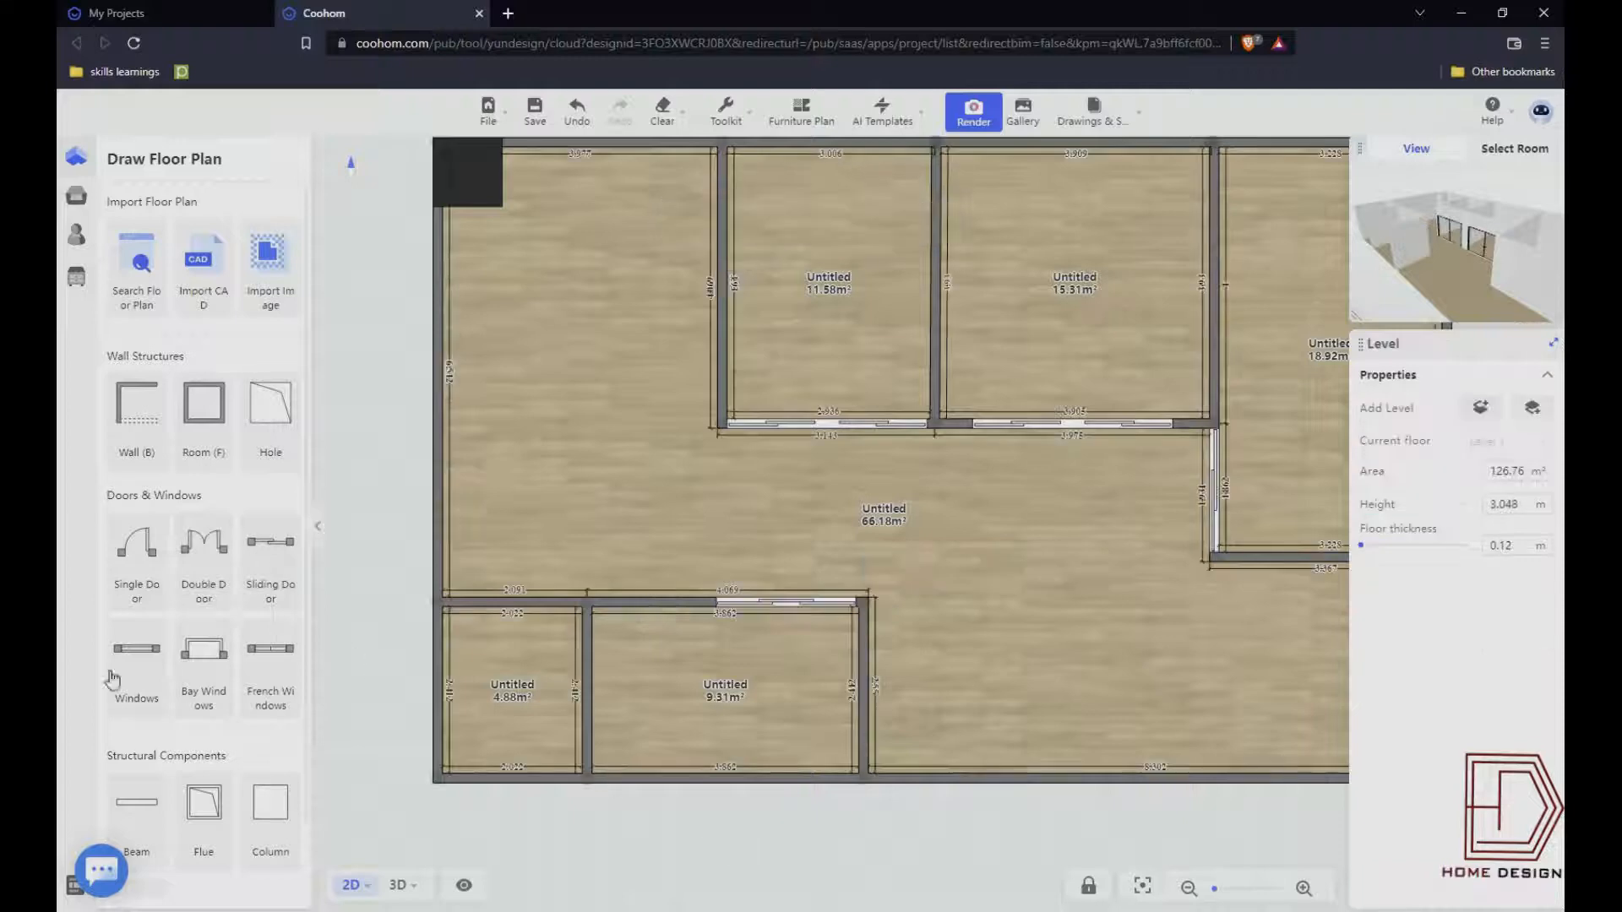
- Place a plain window from the library's Construction models in the lower outer wall of the 4.88 m² room, close to the partition
click(76, 195)
click(162, 504)
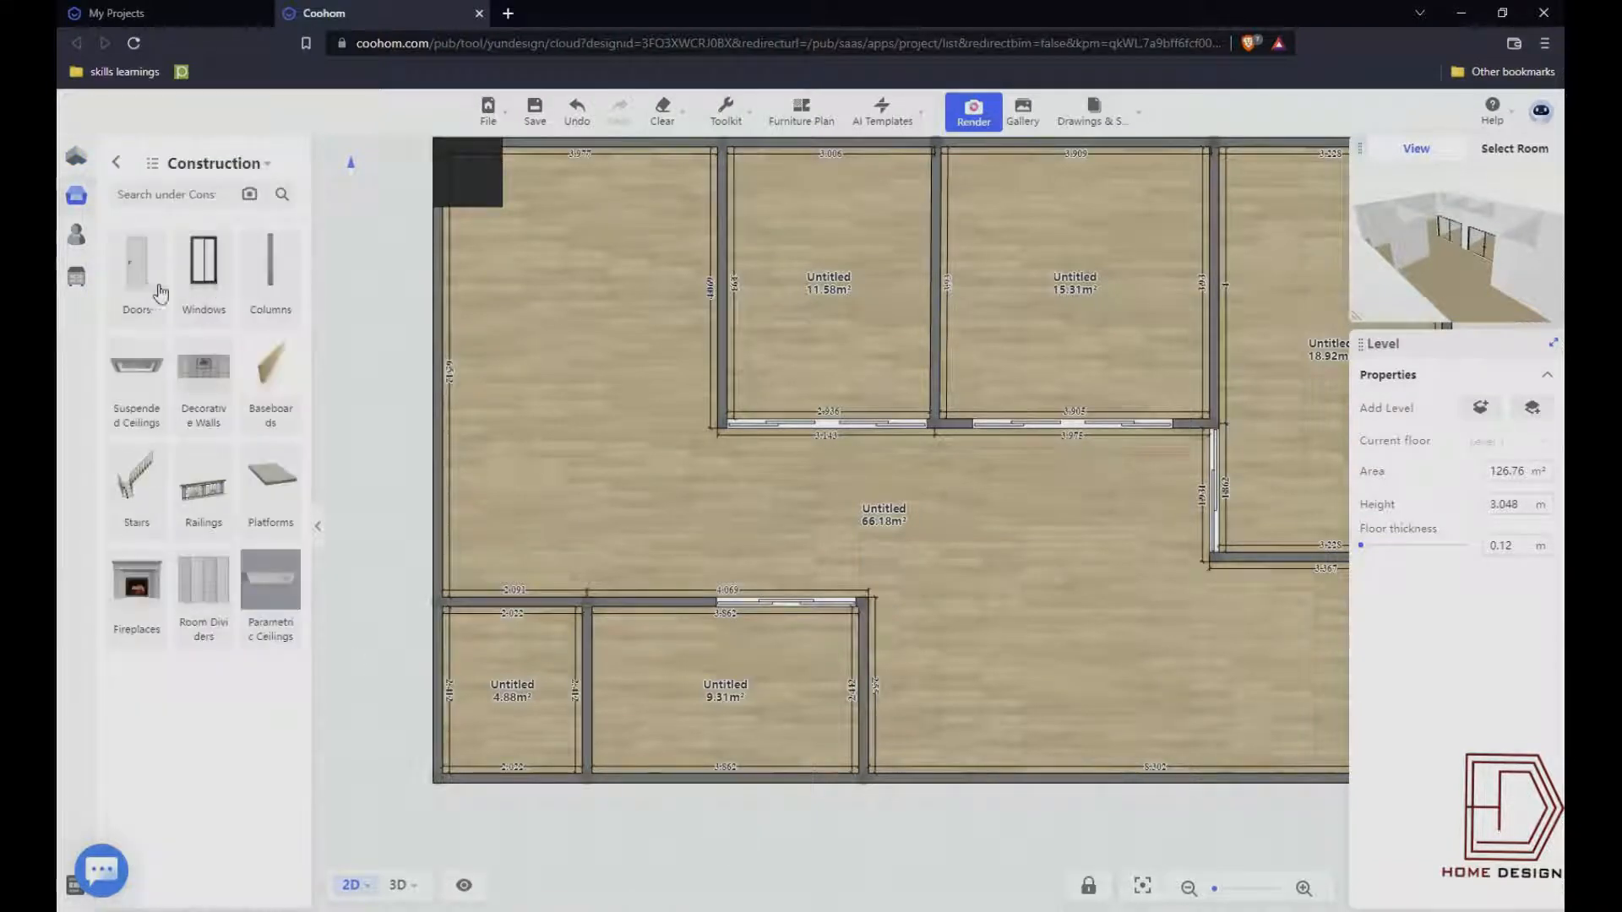
click(204, 303)
scroll(521, 637, down, 3)
scroll(652, 525, up, 5)
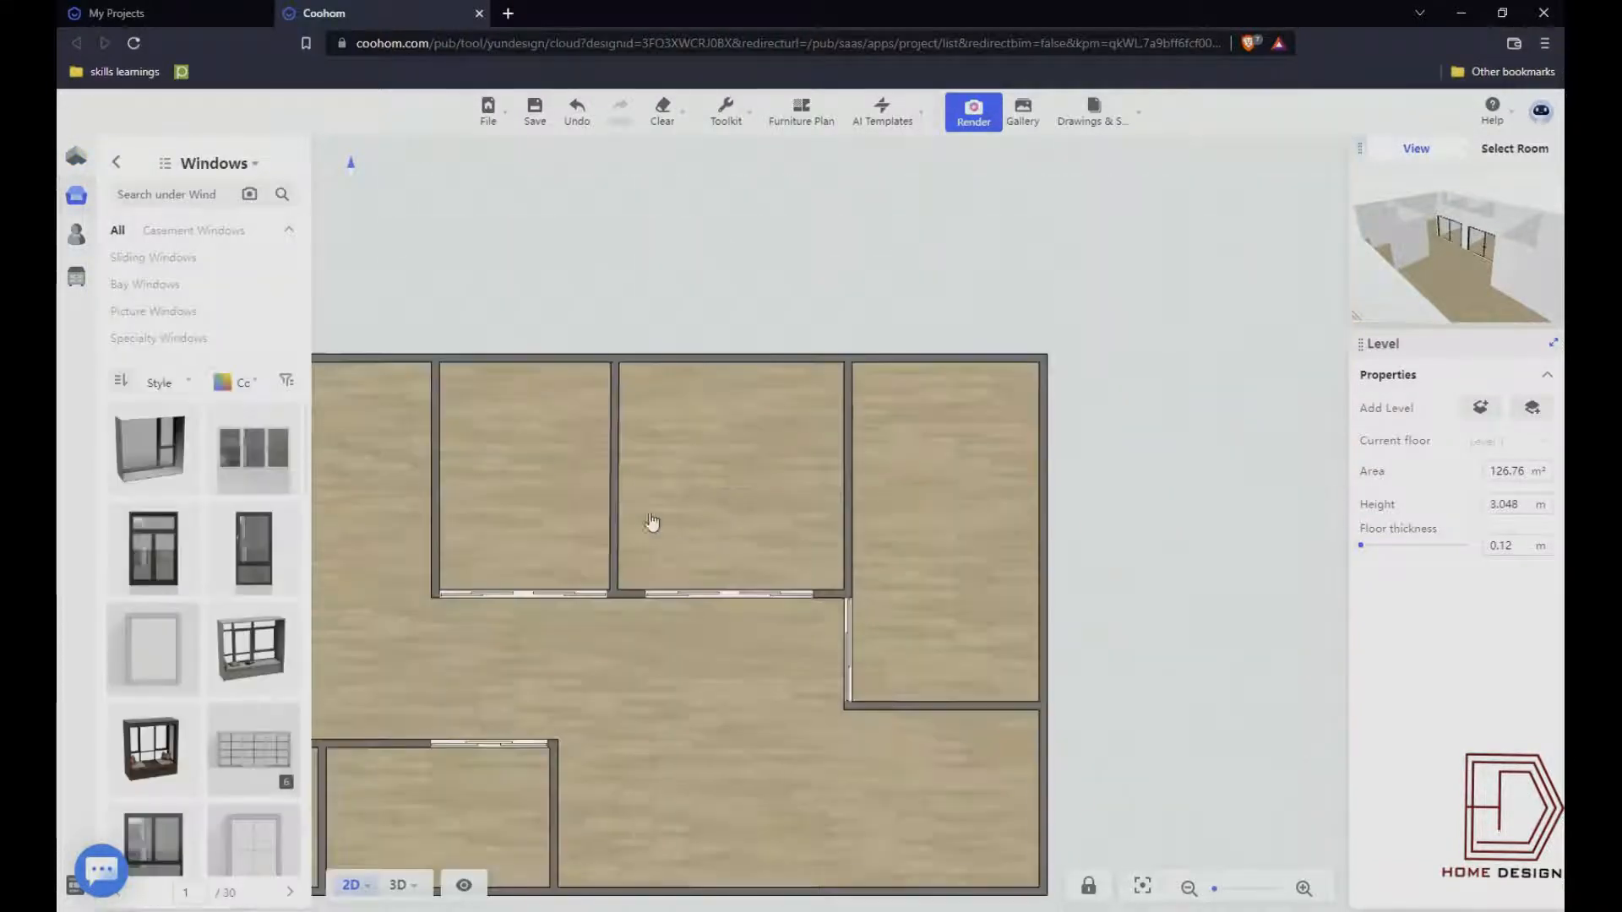
click(166, 640)
scroll(416, 742, down, 2)
scroll(590, 749, up, 6)
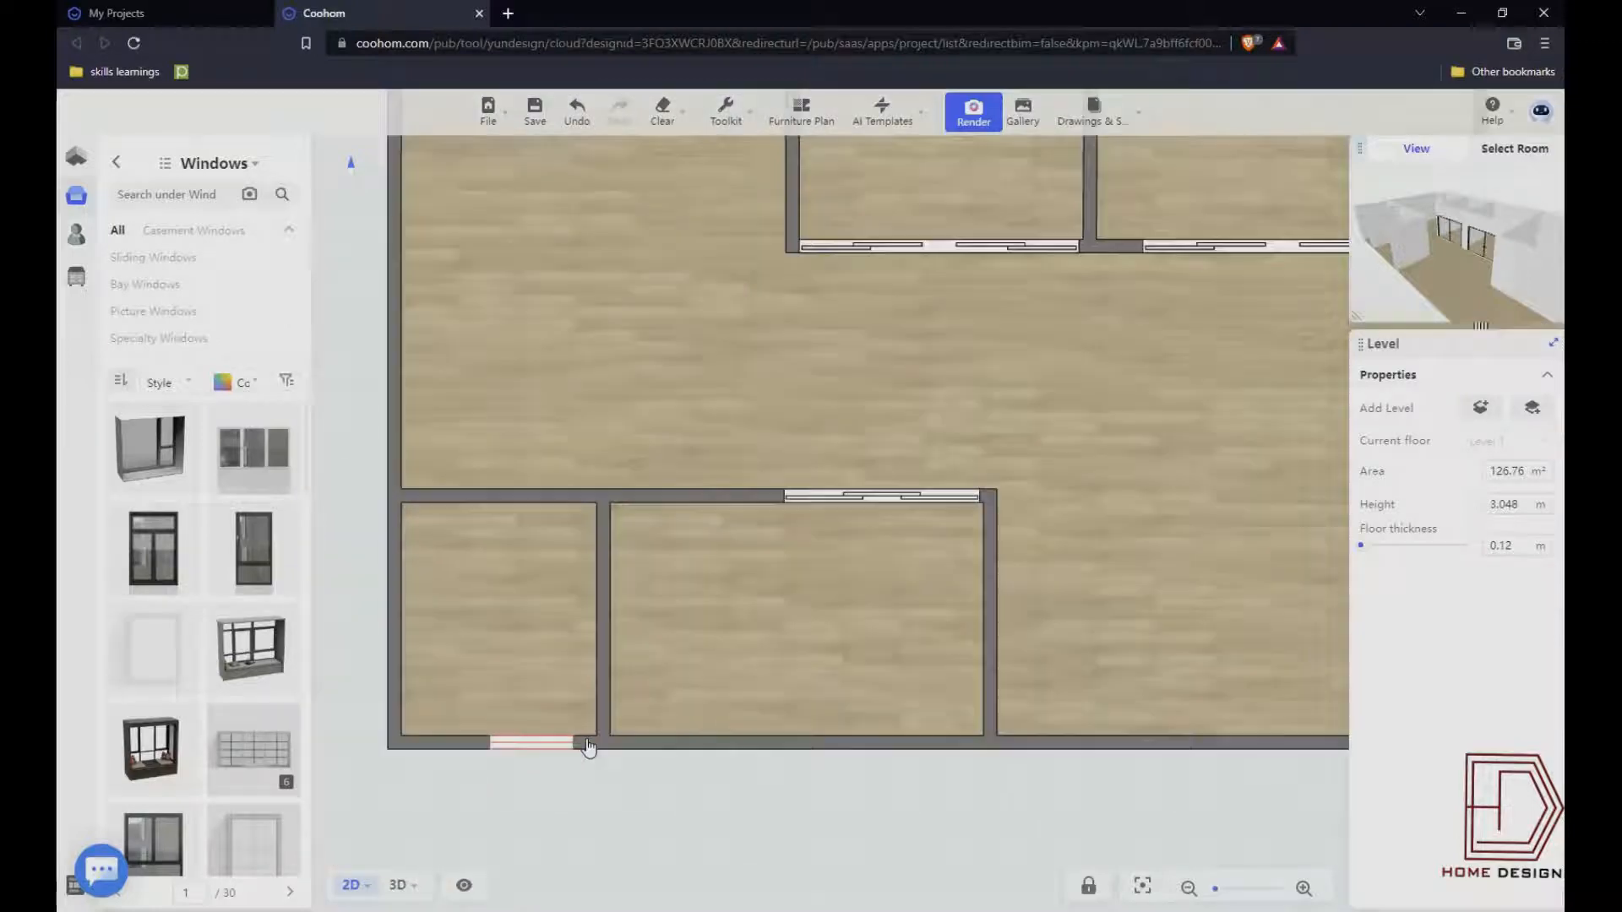
click(543, 743)
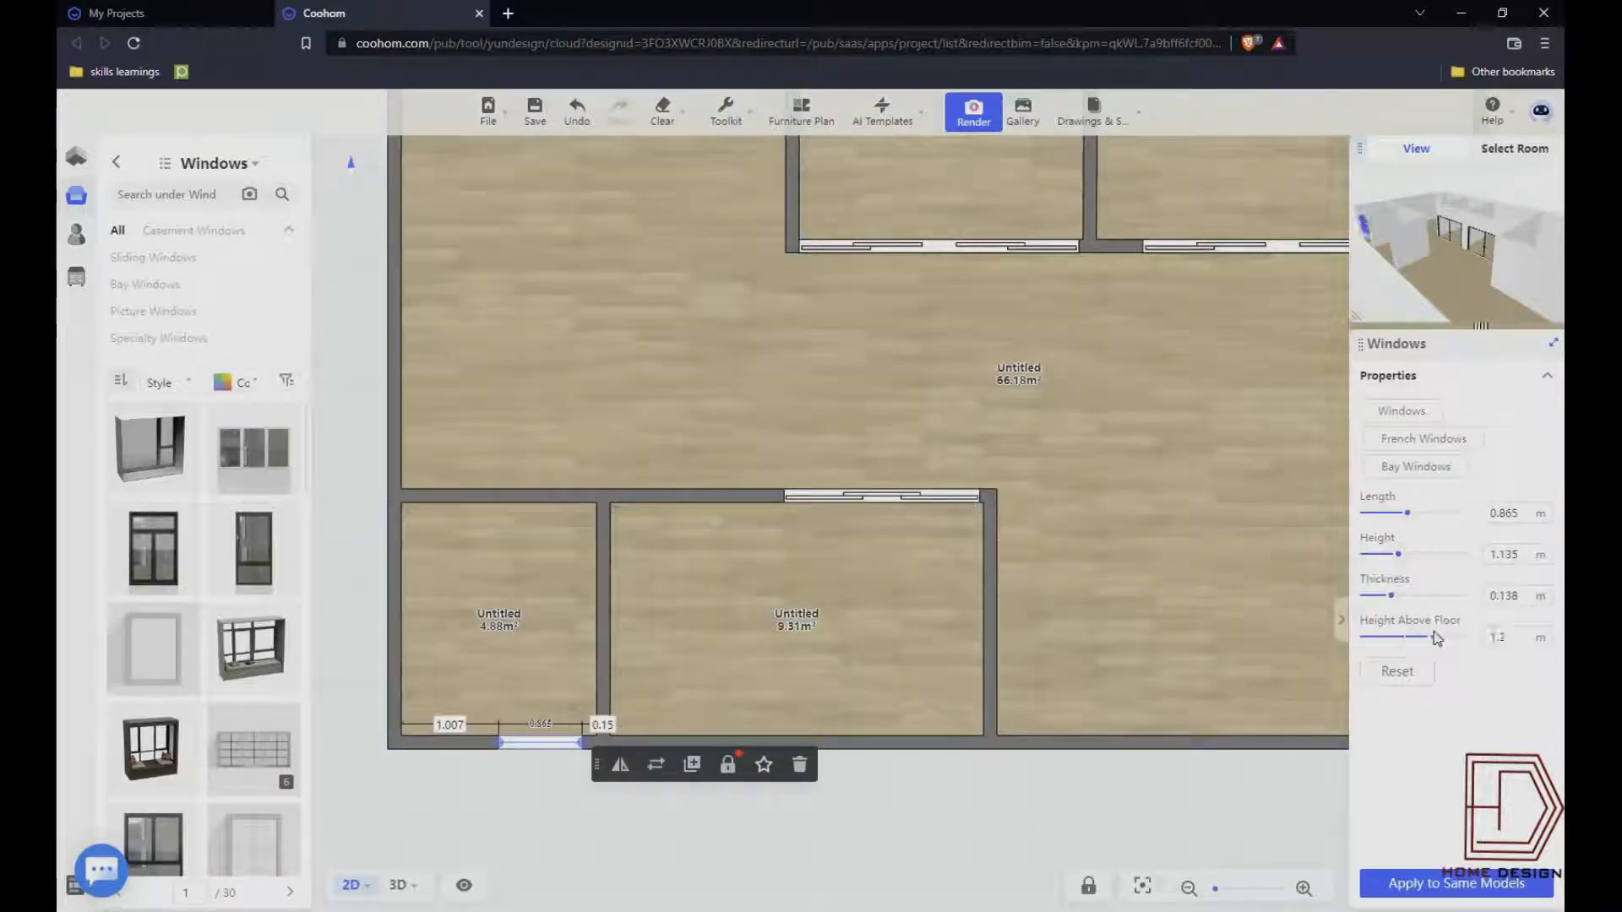
- Raise the window to 1.3 m above the floor and duplicate it into the lower outer wall of the 9.31 m² room
click(692, 764)
click(956, 750)
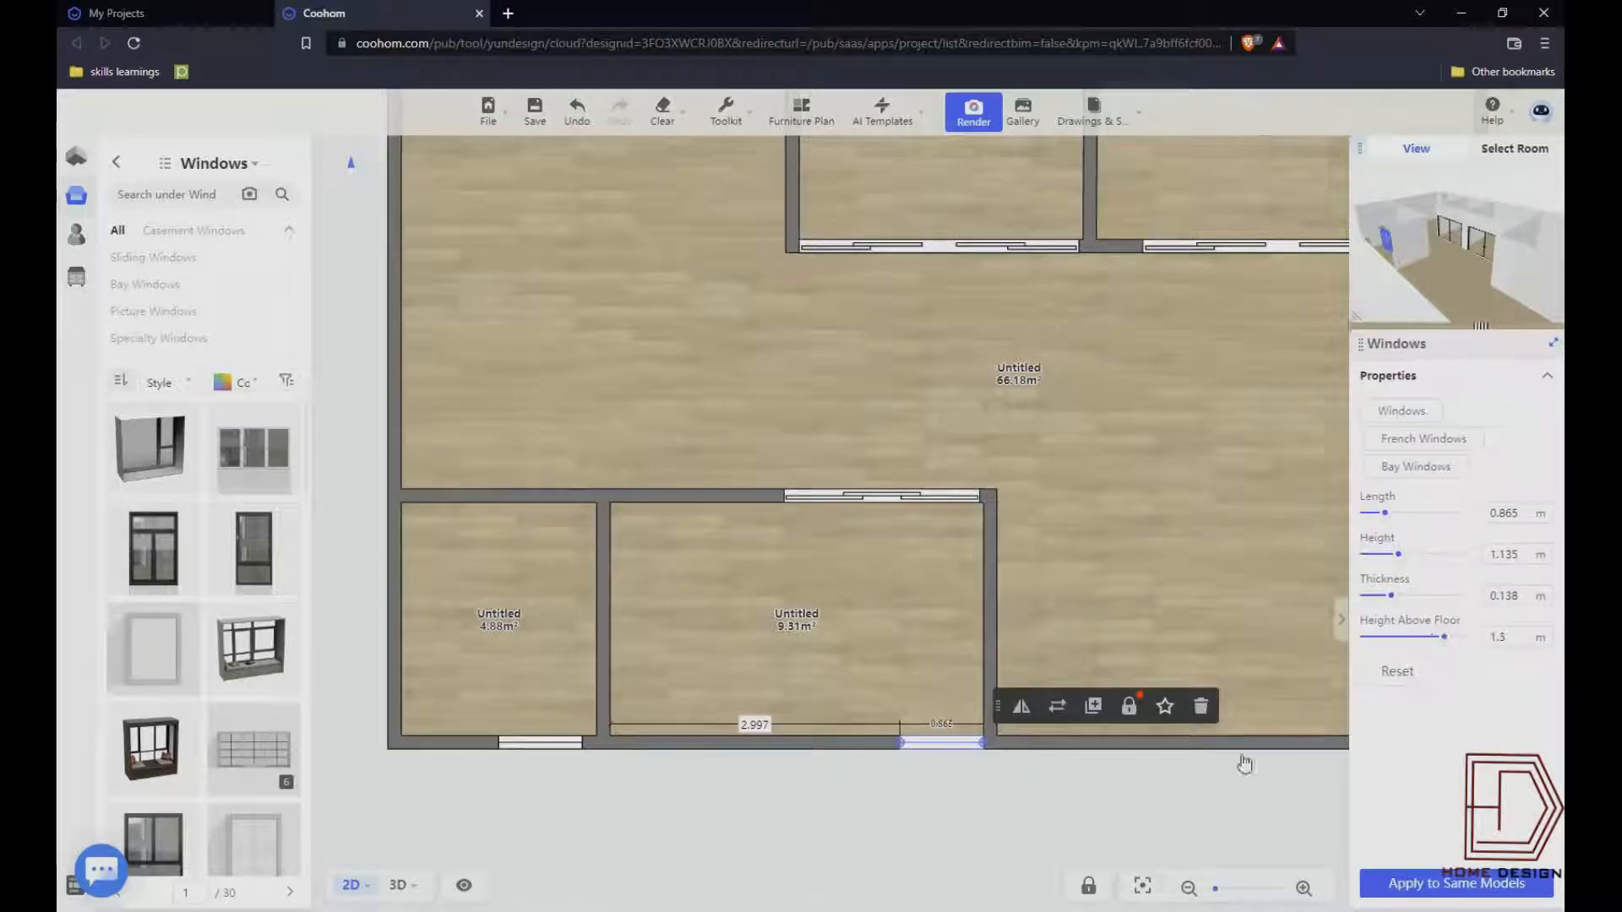
click(1101, 764)
scroll(1133, 768, down, 5)
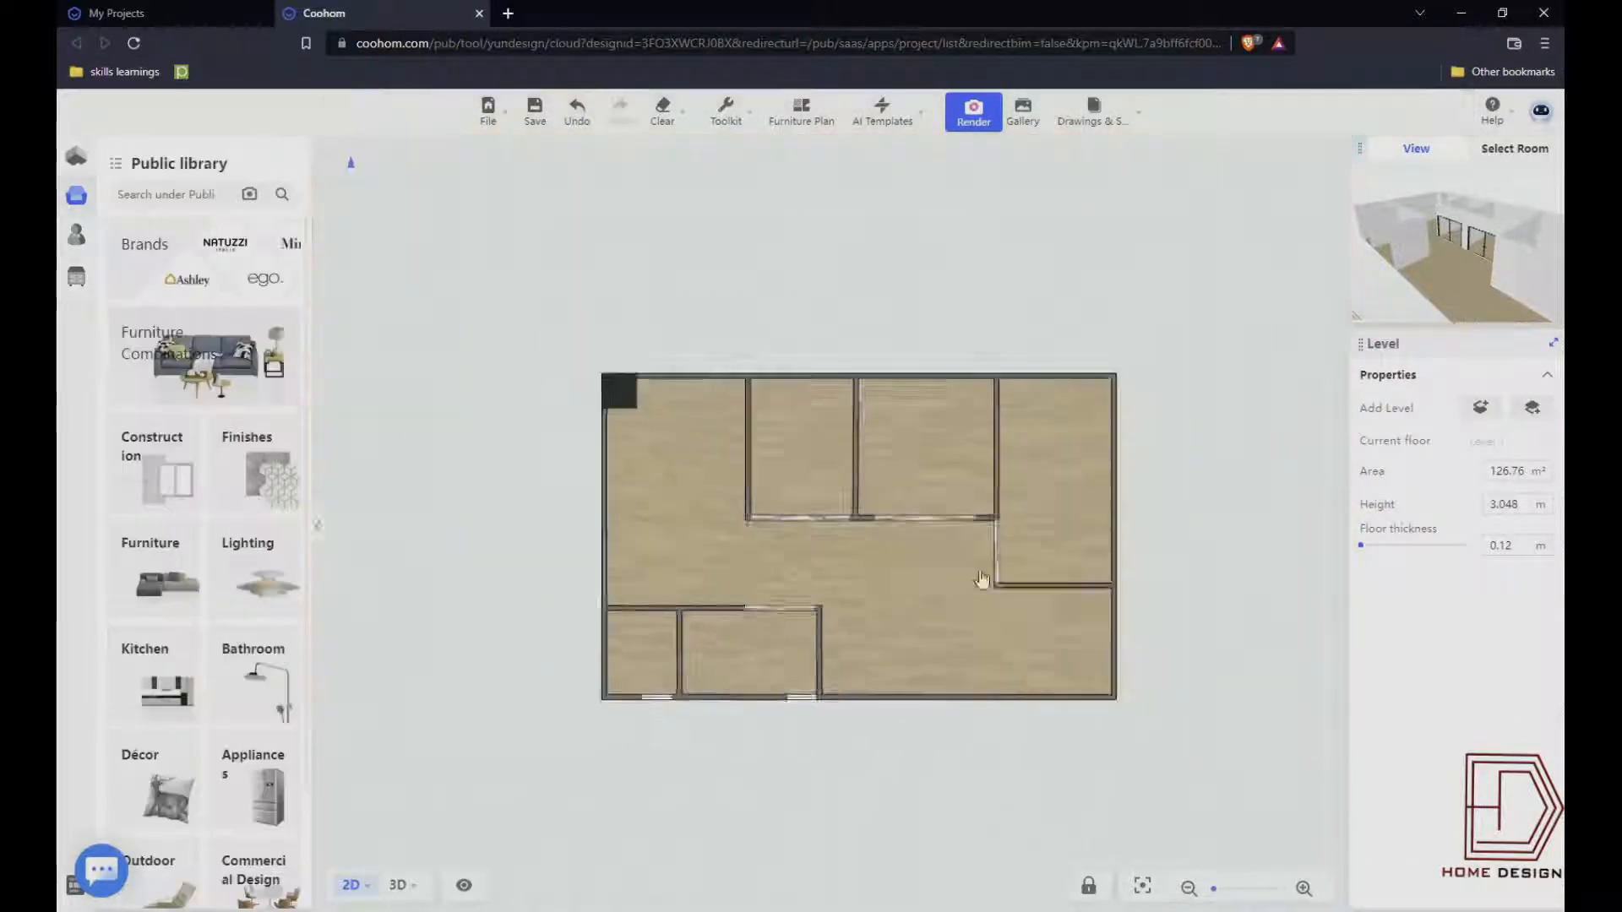
scroll(981, 579, up, 3)
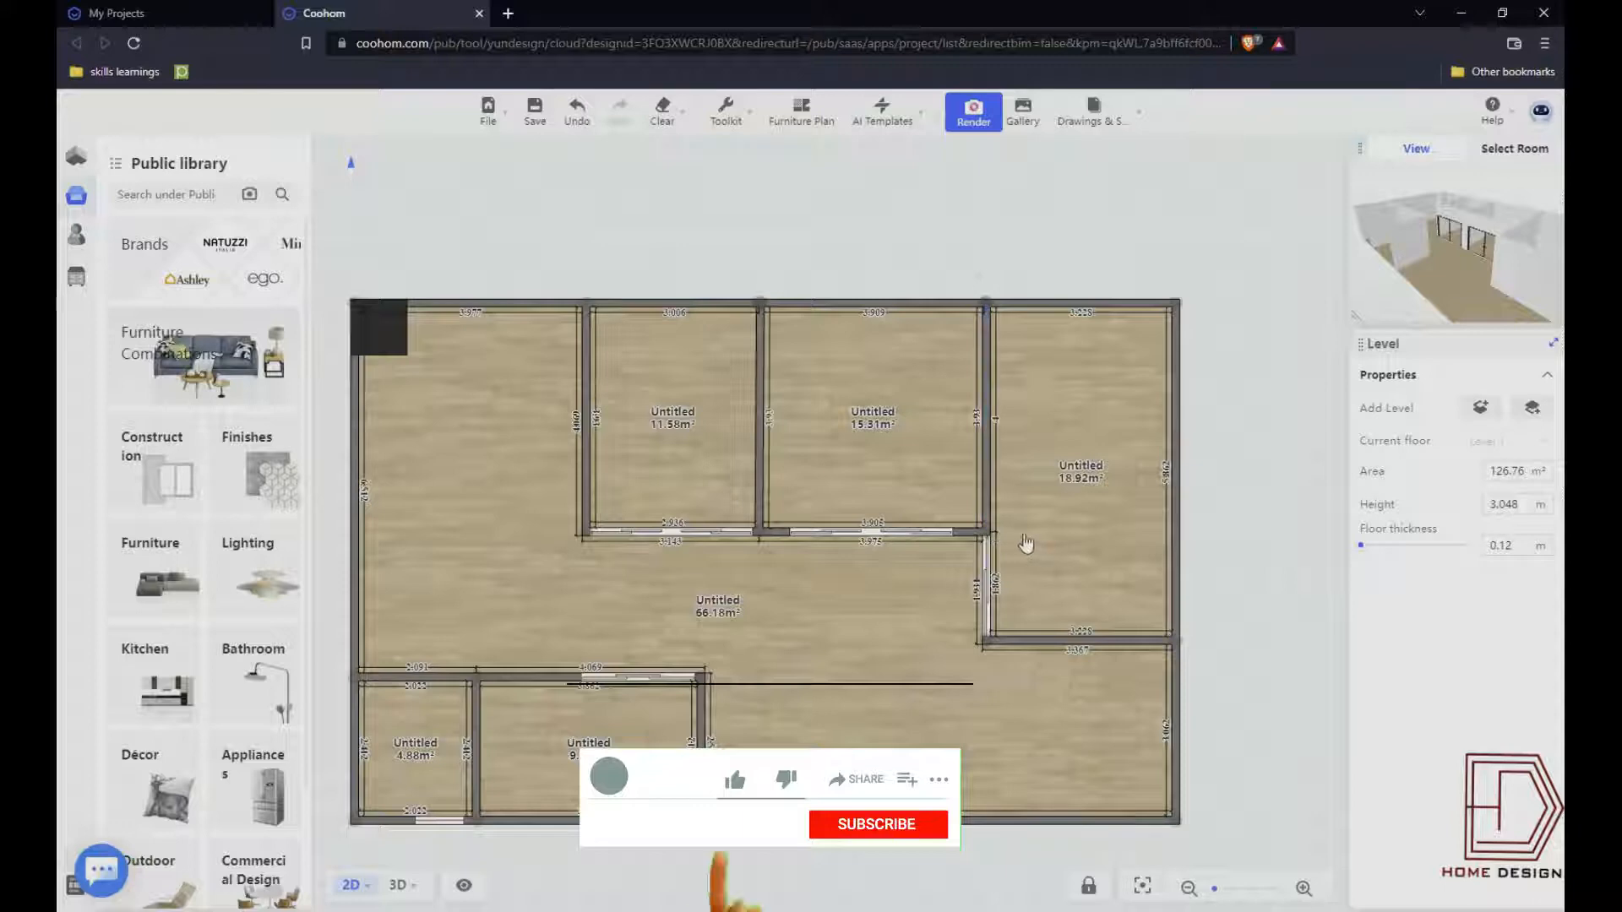
click(143, 567)
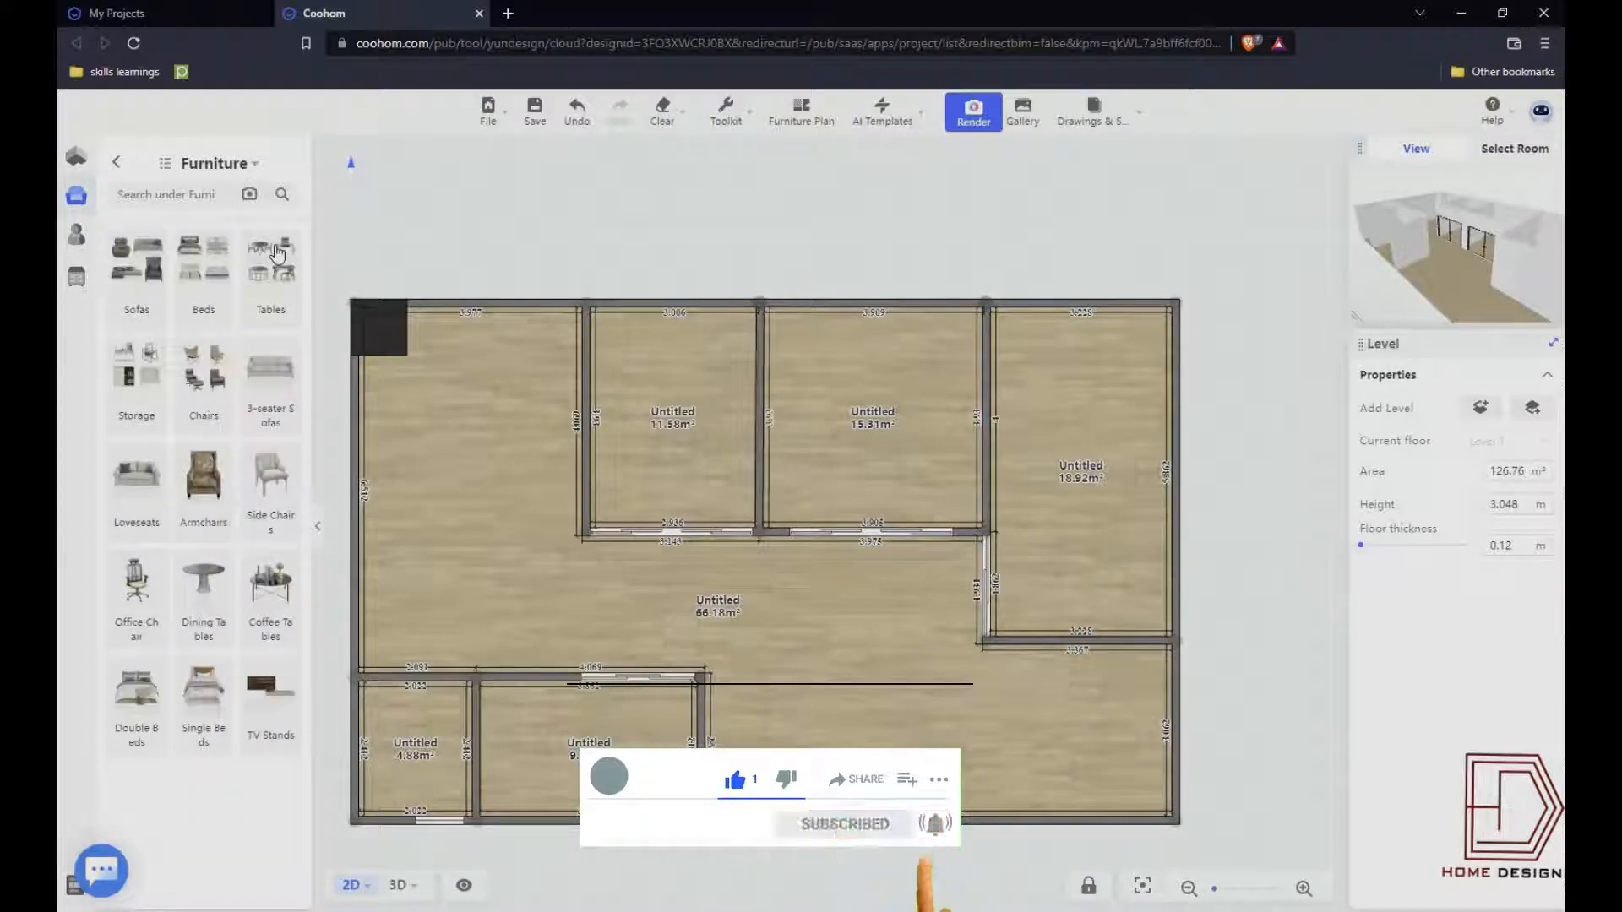
click(75, 195)
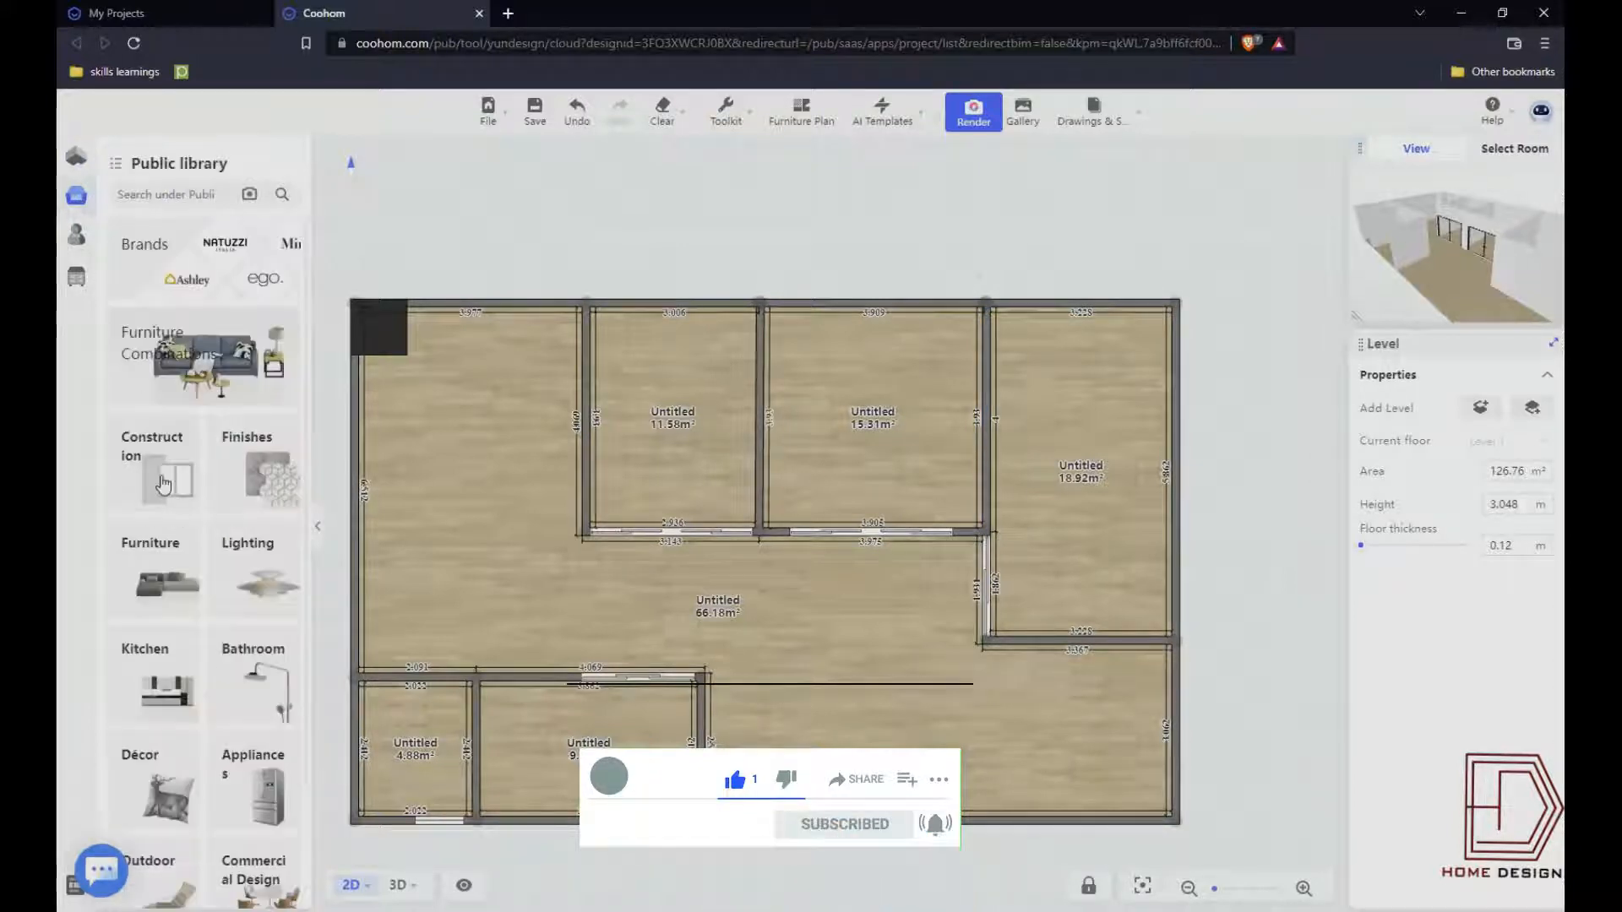
click(163, 483)
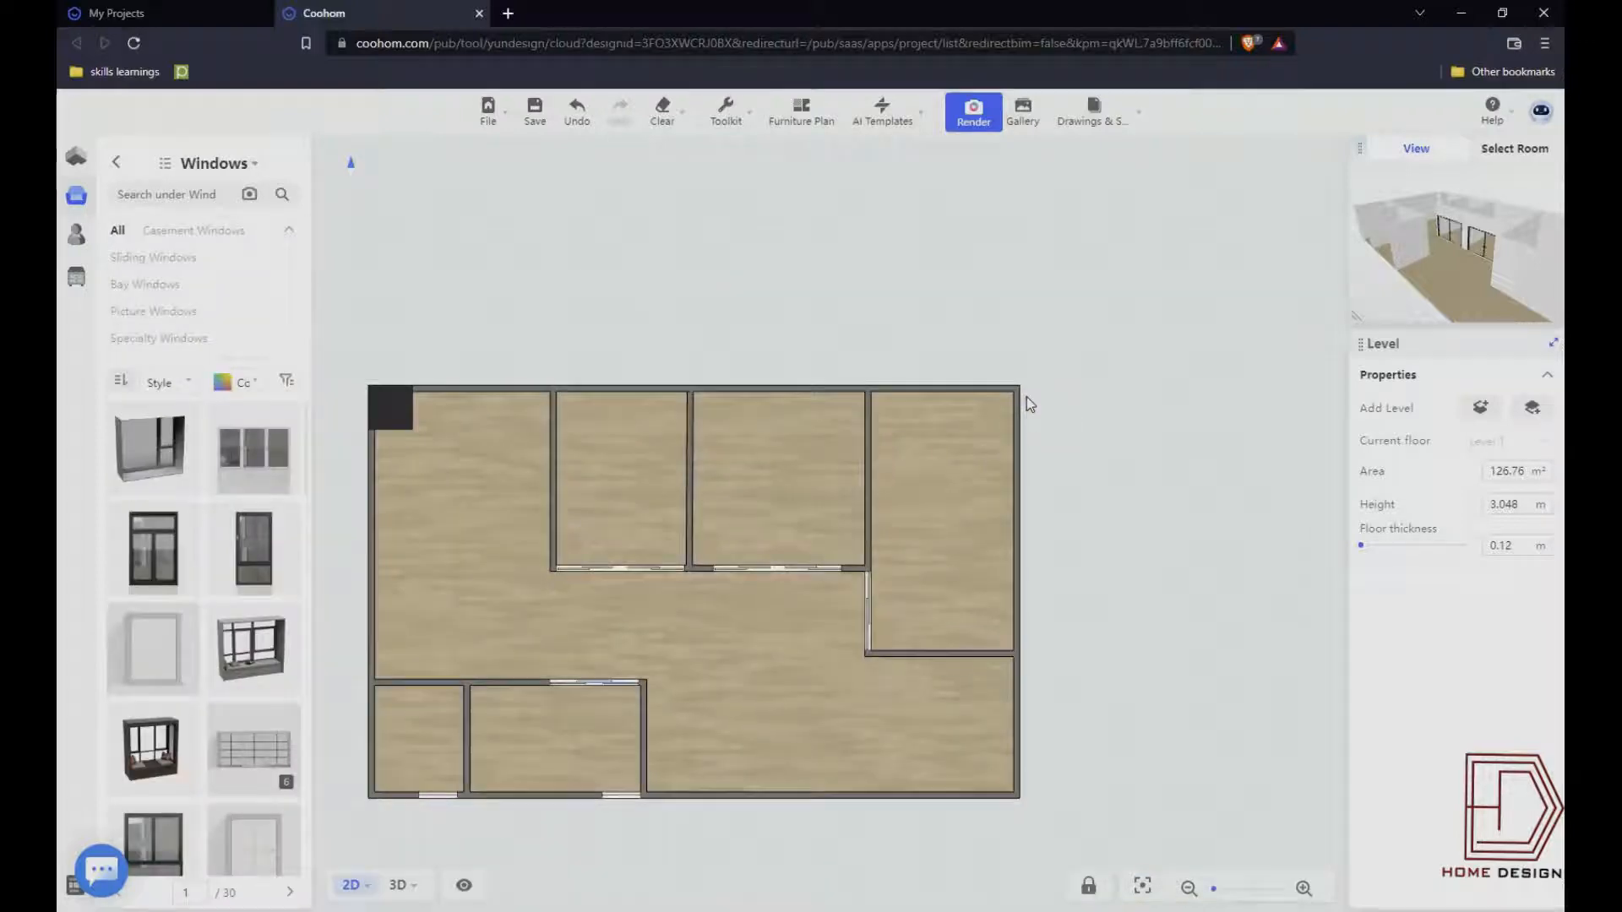
scroll(1026, 397, up, 3)
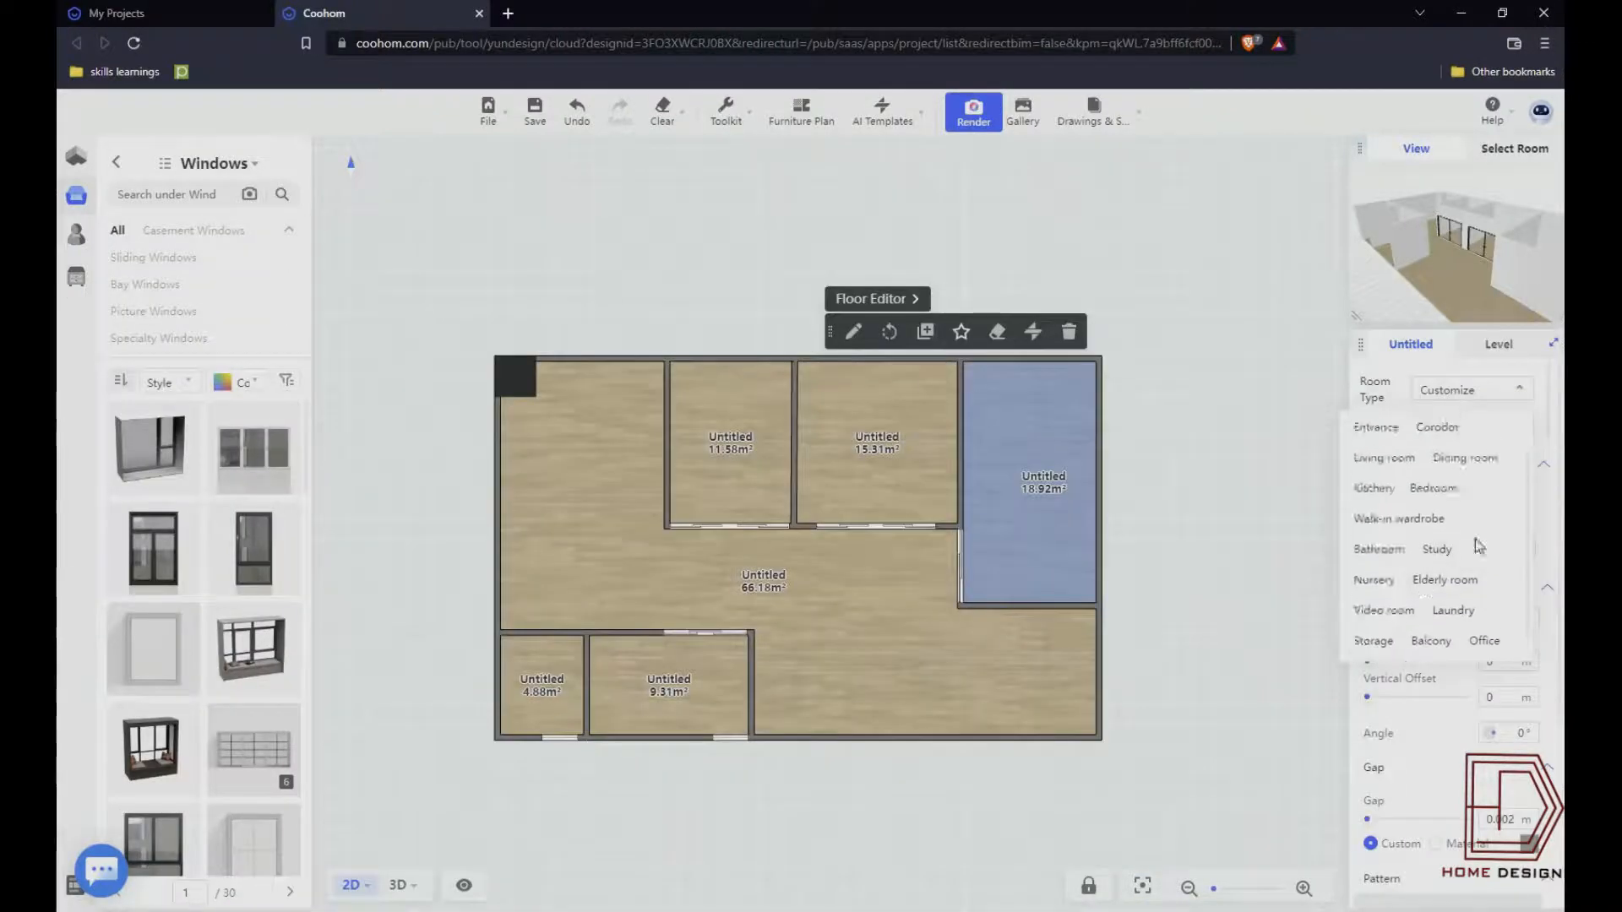
click(1241, 568)
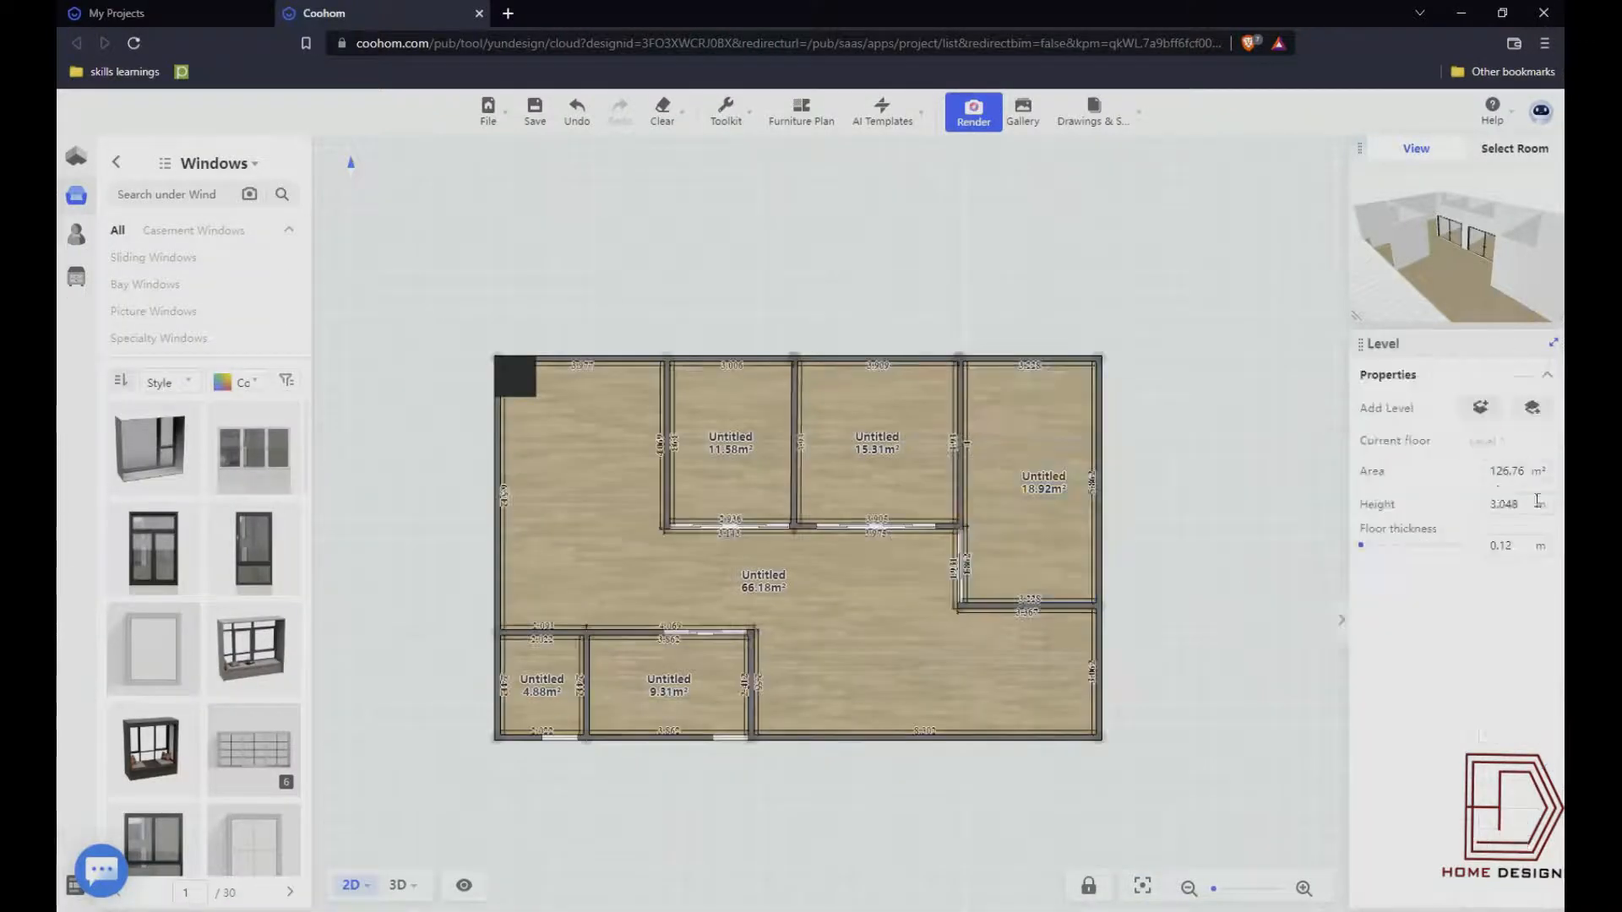
- Name the 18.92 m² room "conferrence room" and the adjacent 15.31 m² room "cabin"
click(1041, 507)
click(1476, 422)
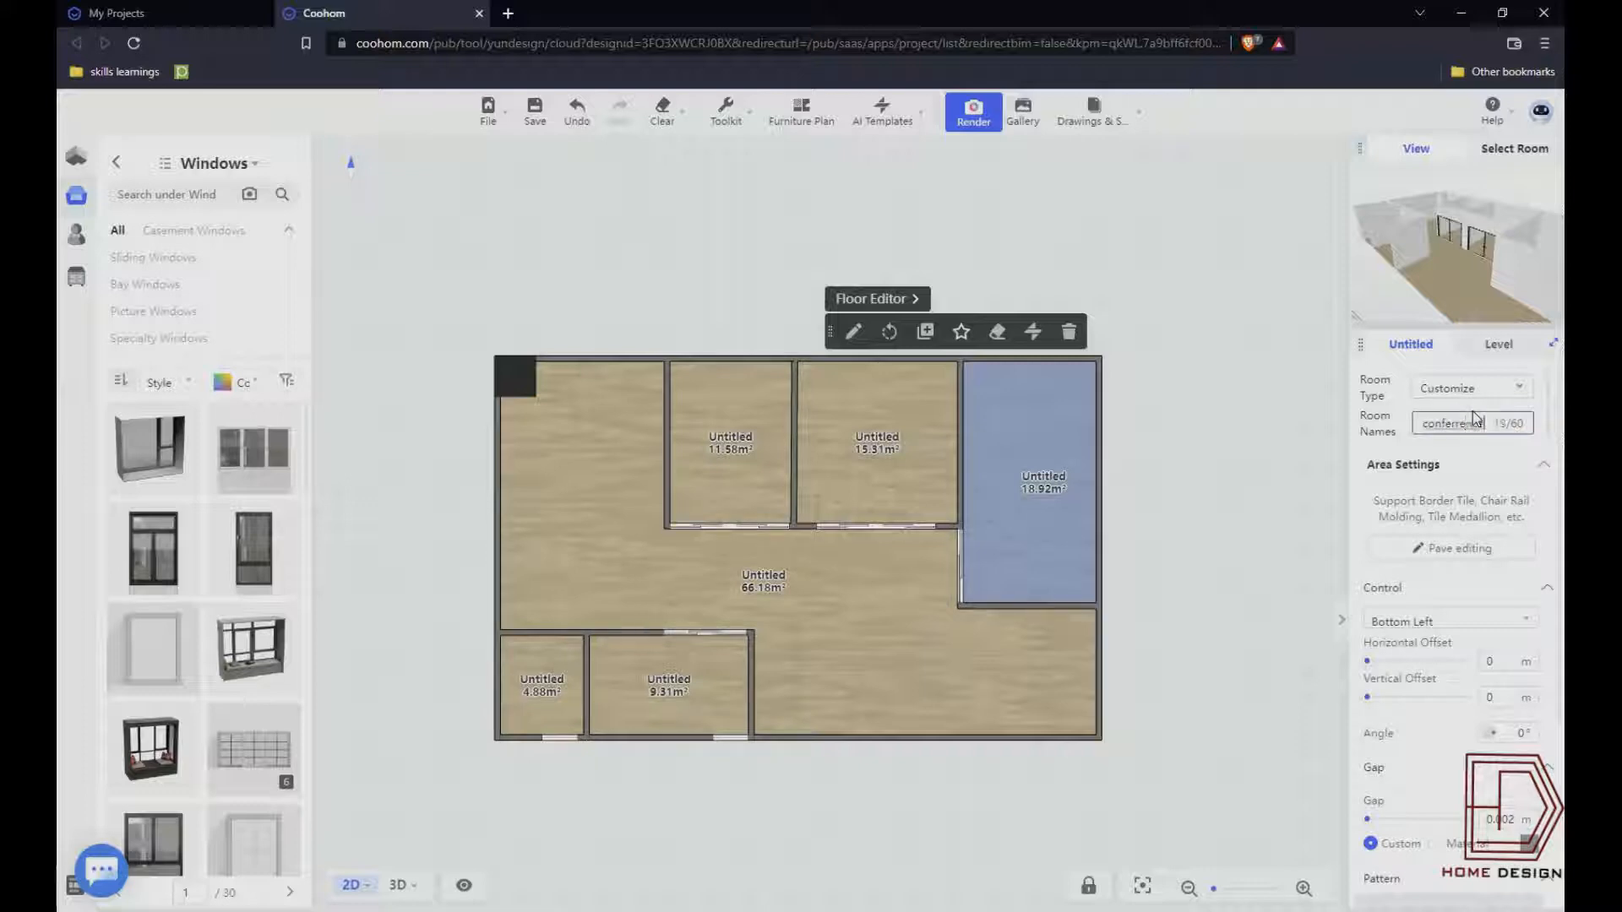
click(902, 456)
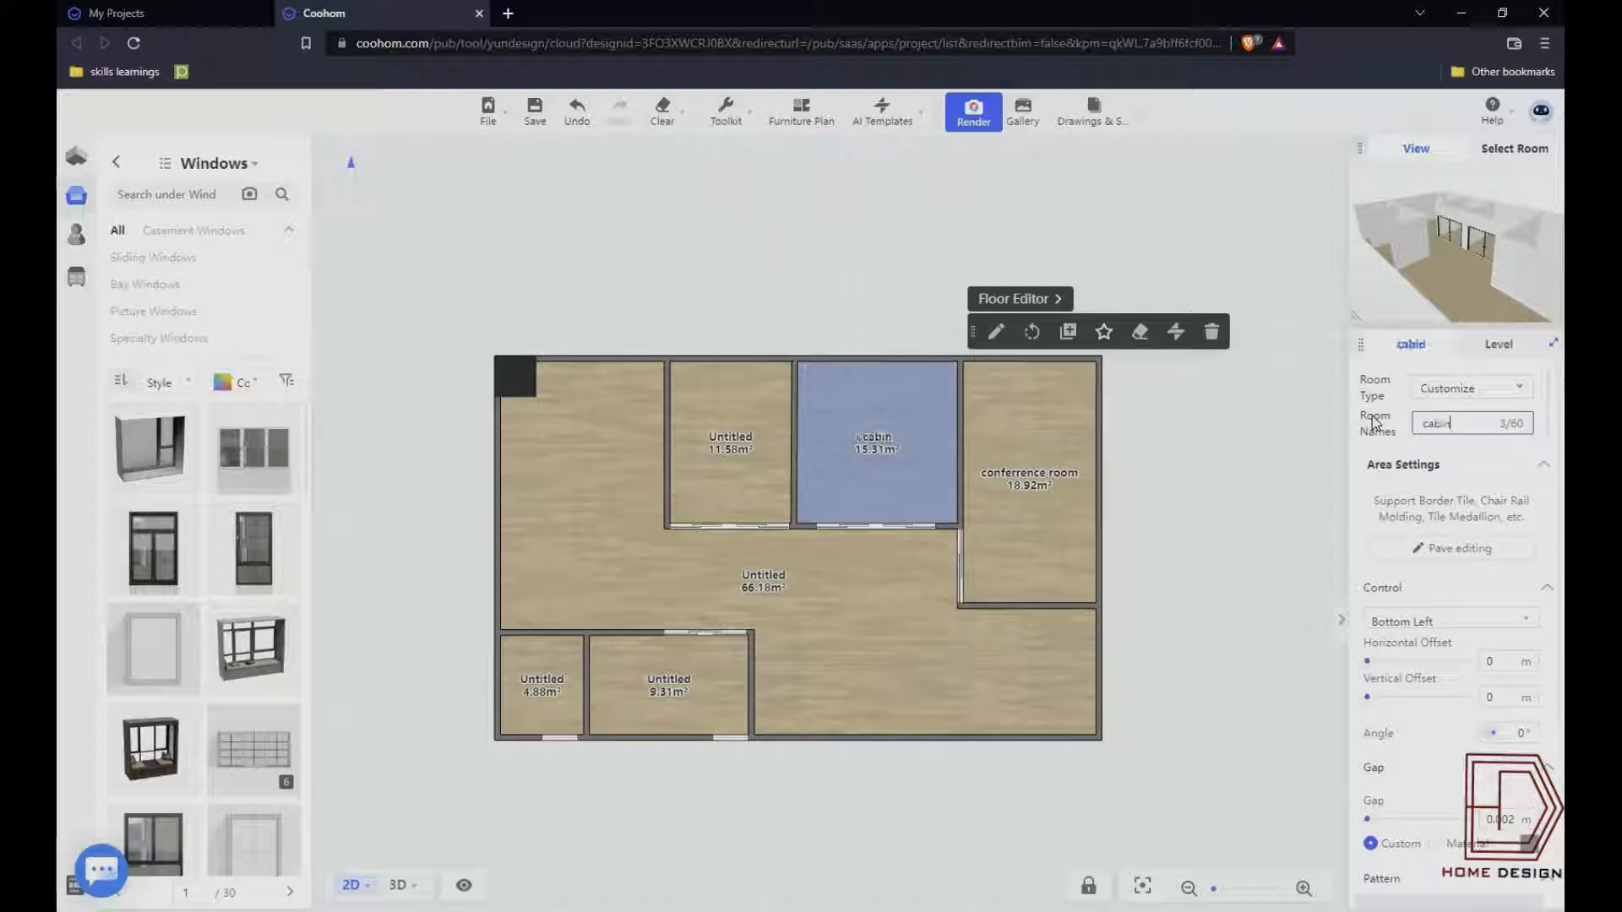
click(739, 443)
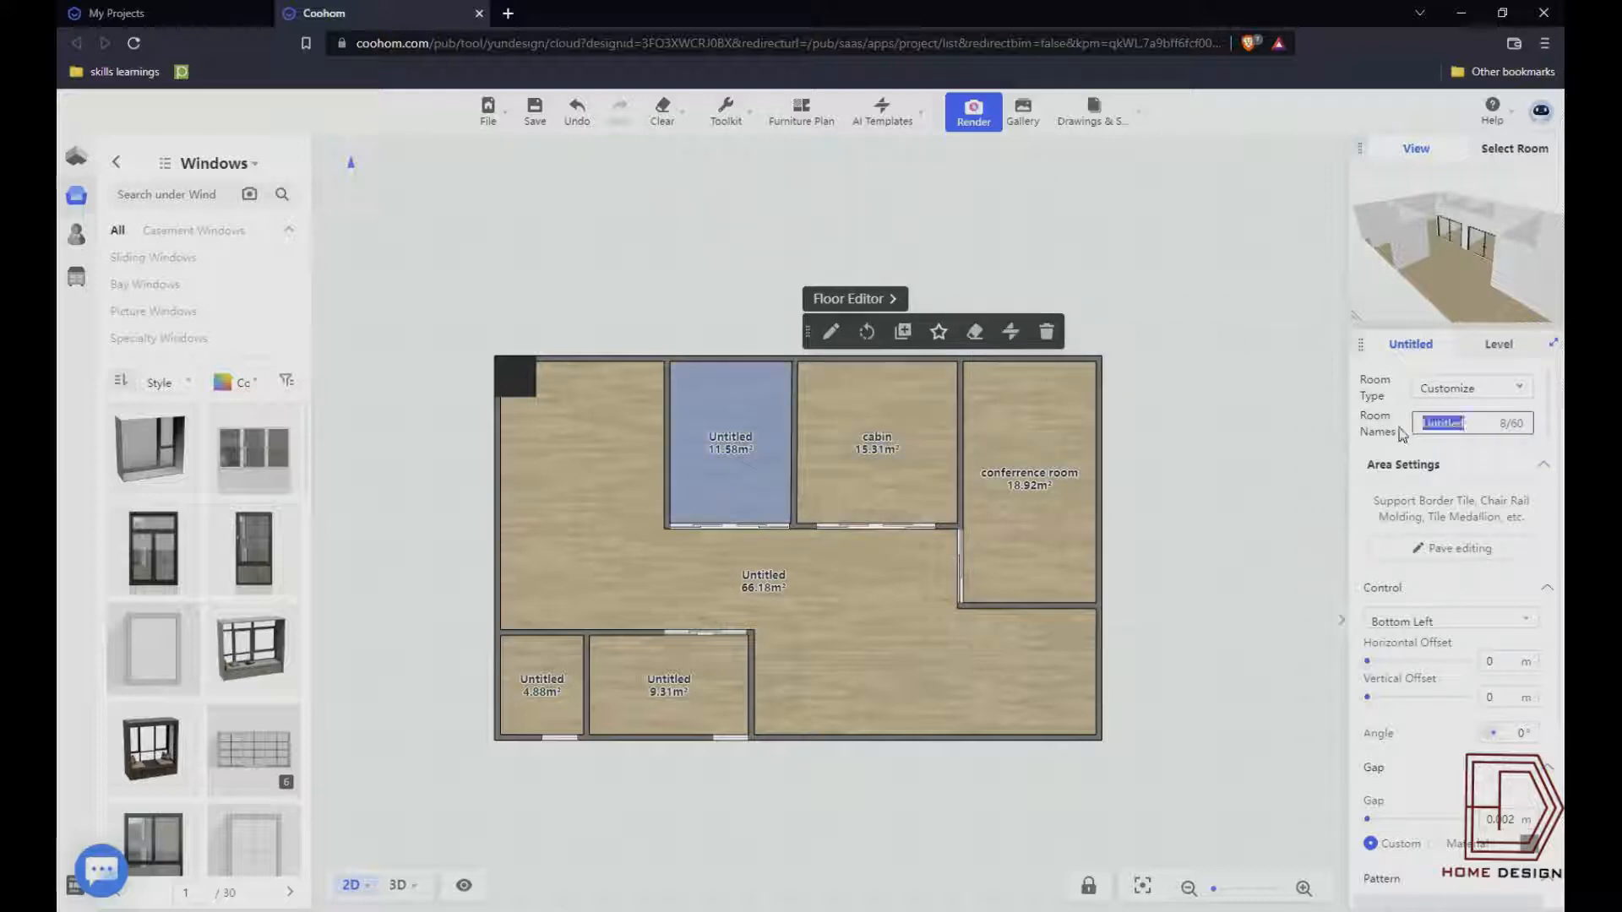
key(BackSpace)
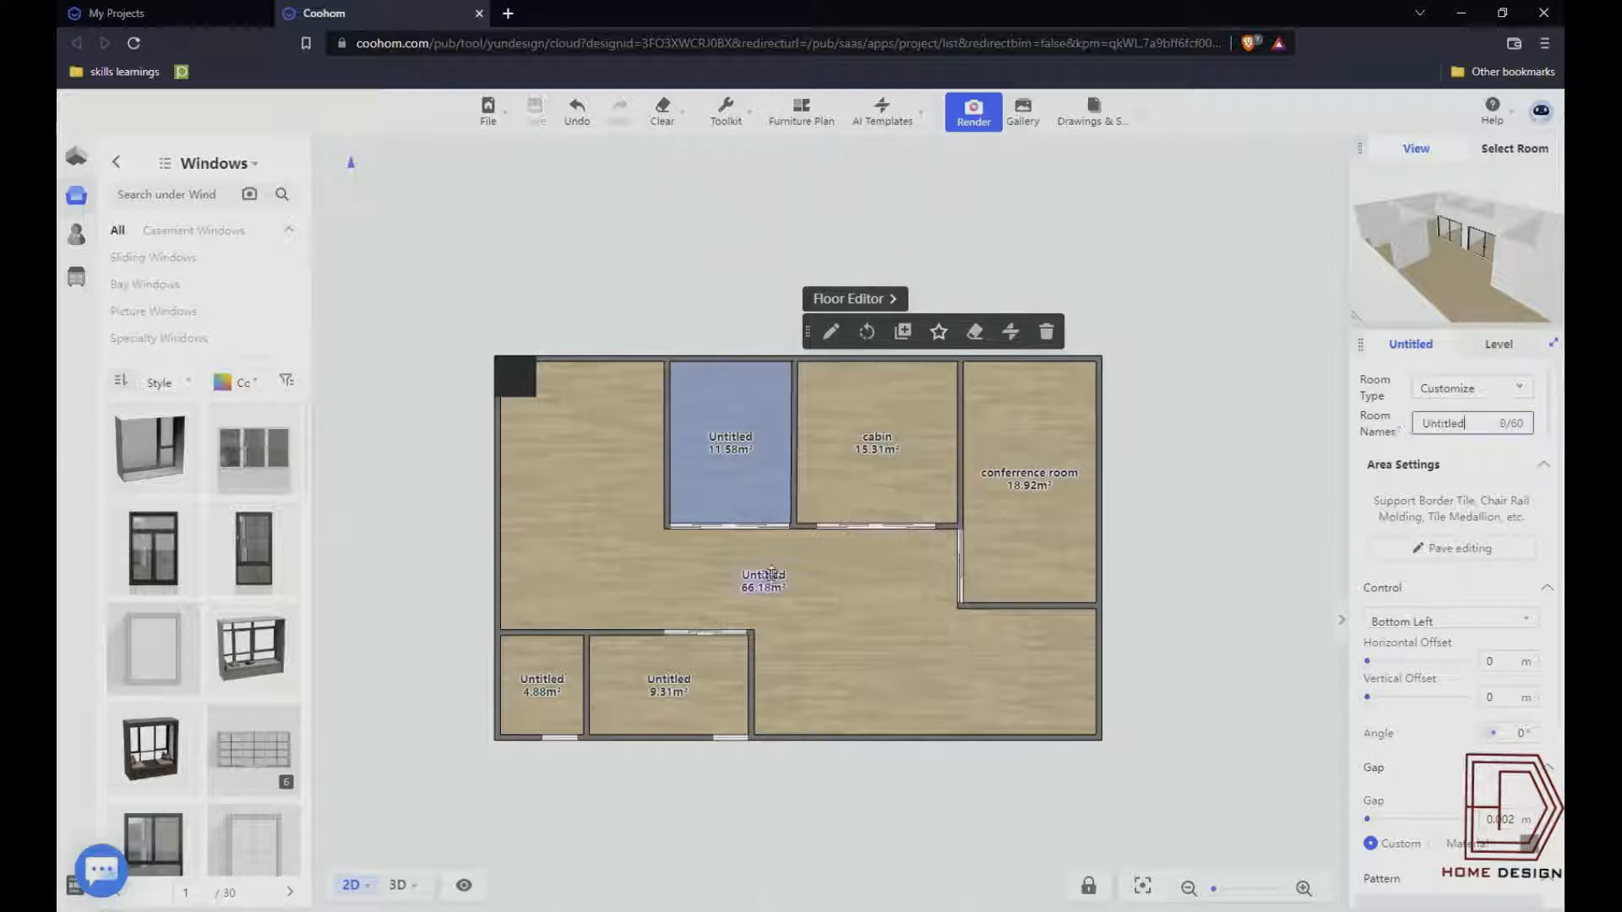
- Set the room type of the 66.18 m² area to Office and of the 9.31 m² room to Kitchen
click(763, 583)
click(1511, 395)
click(1484, 639)
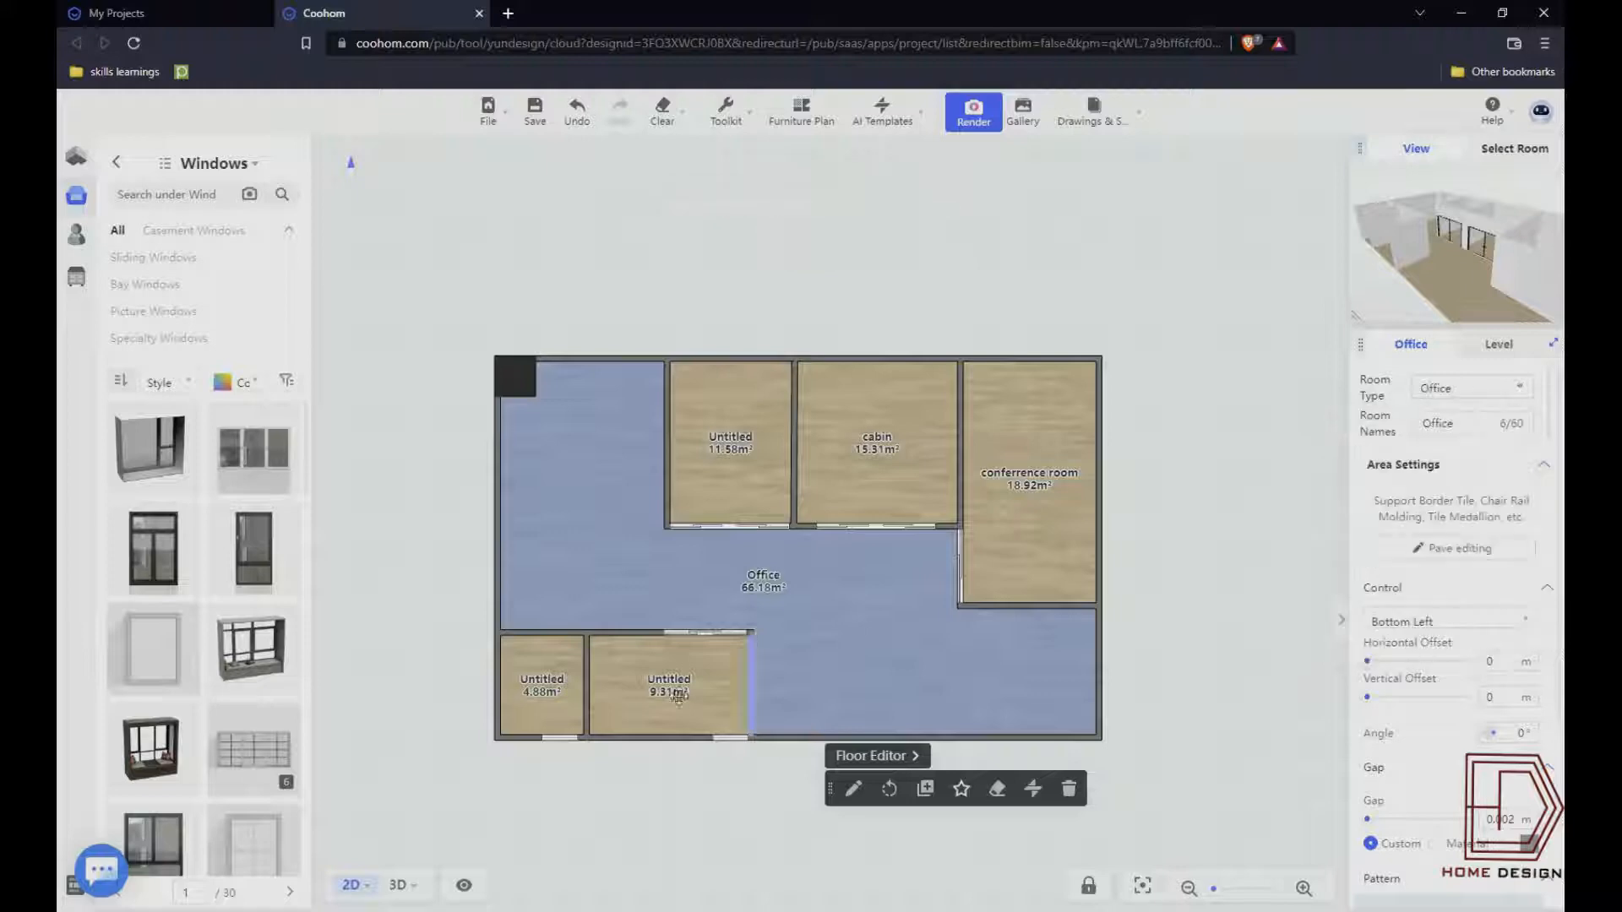
click(667, 696)
click(1486, 389)
click(1372, 486)
- Assign the Bathroom type to the 4.88 m² room and the Study type to the 11.58 m² room
click(541, 685)
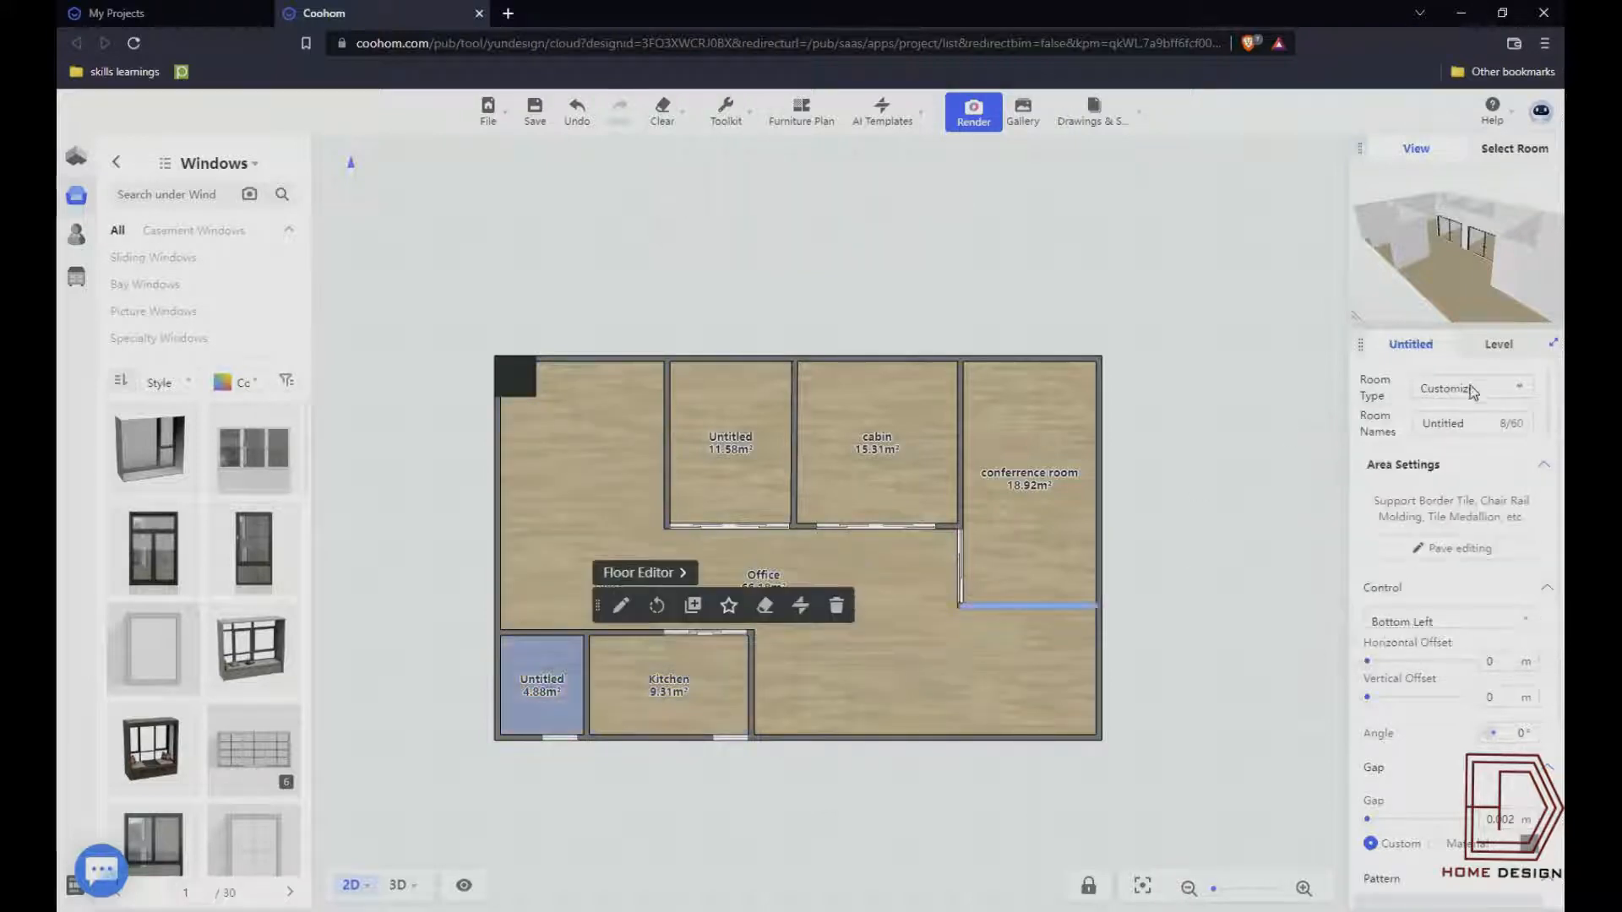
click(1470, 388)
click(1375, 547)
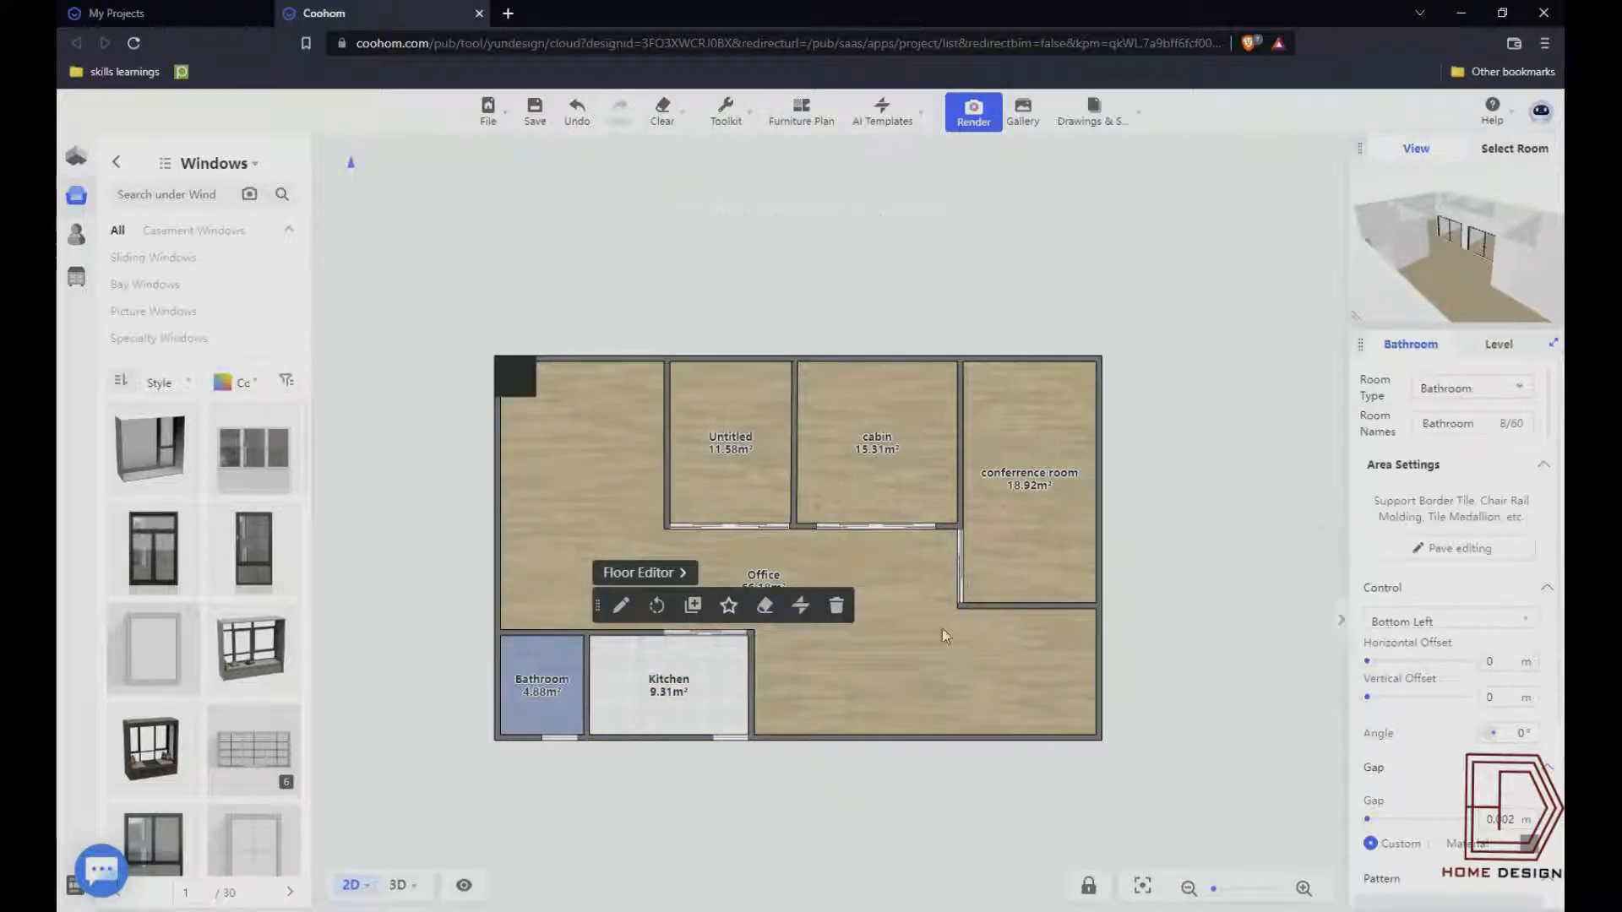
click(718, 439)
click(1469, 389)
click(1406, 651)
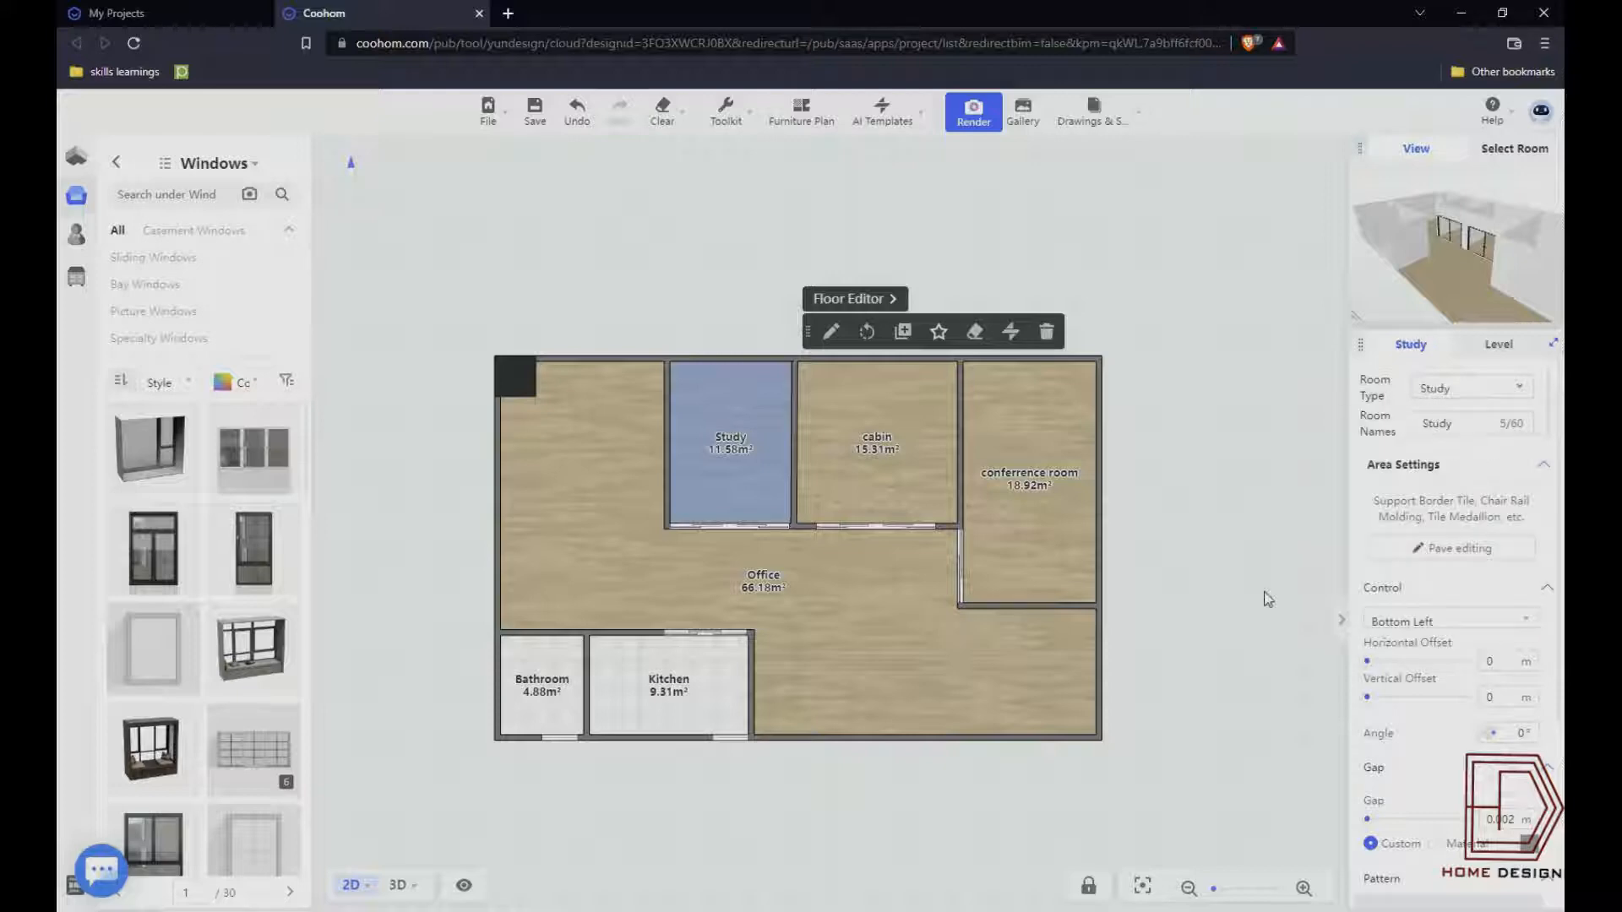
click(1263, 600)
click(1039, 438)
click(1244, 591)
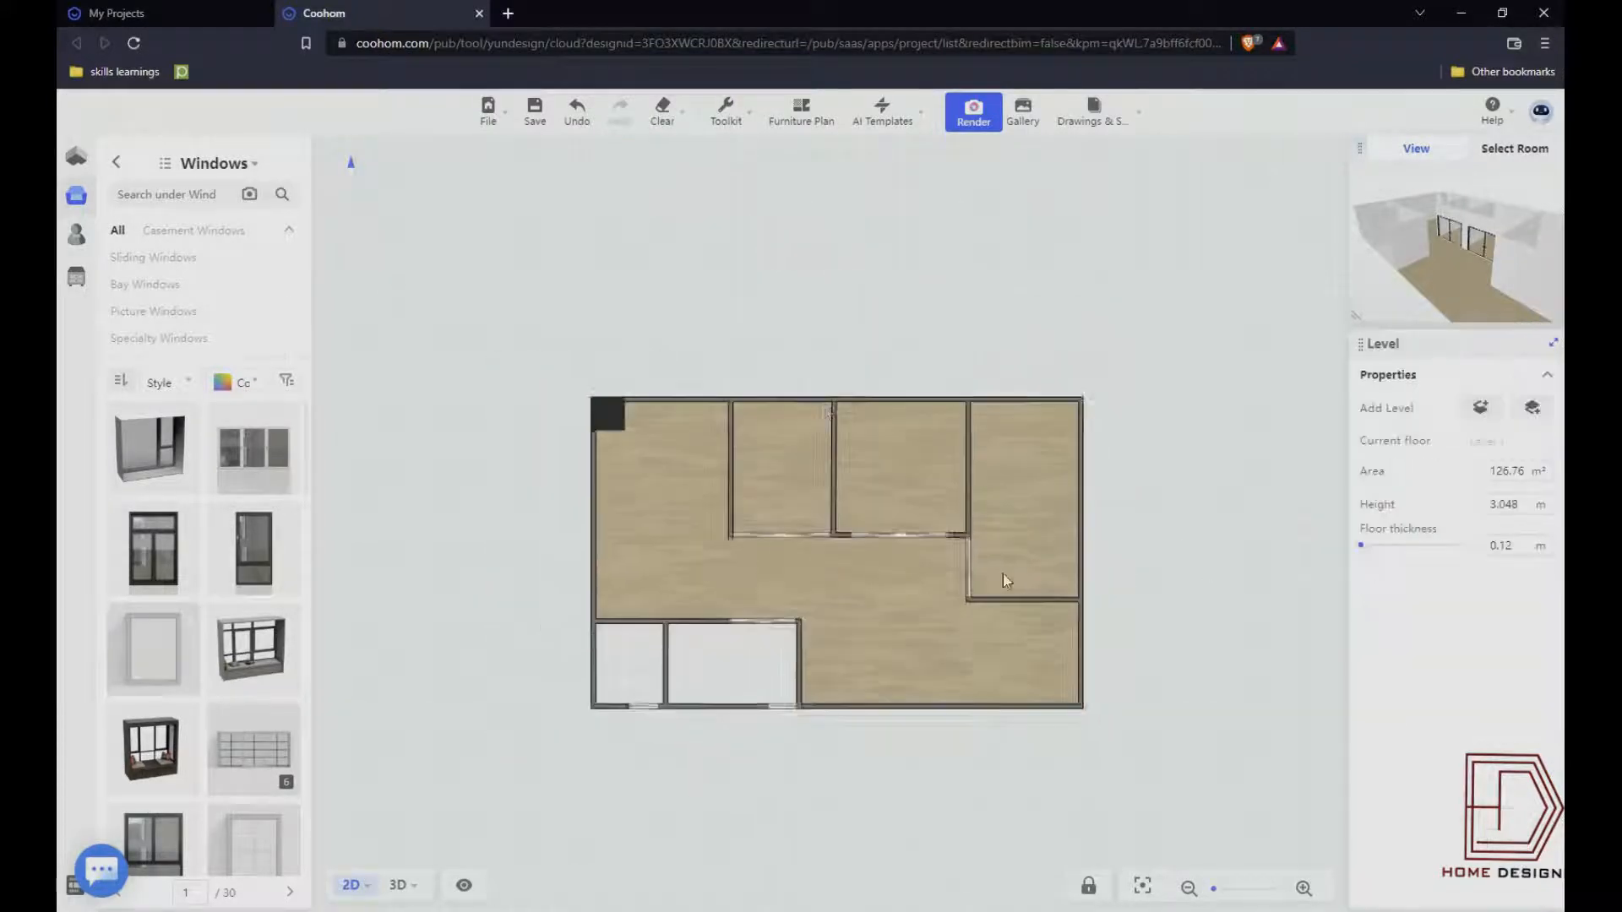
- Search the model library for "conference room" and place the table set with eight chairs in the middle of the conference room
scroll(647, 491, up, 2)
click(116, 161)
click(188, 189)
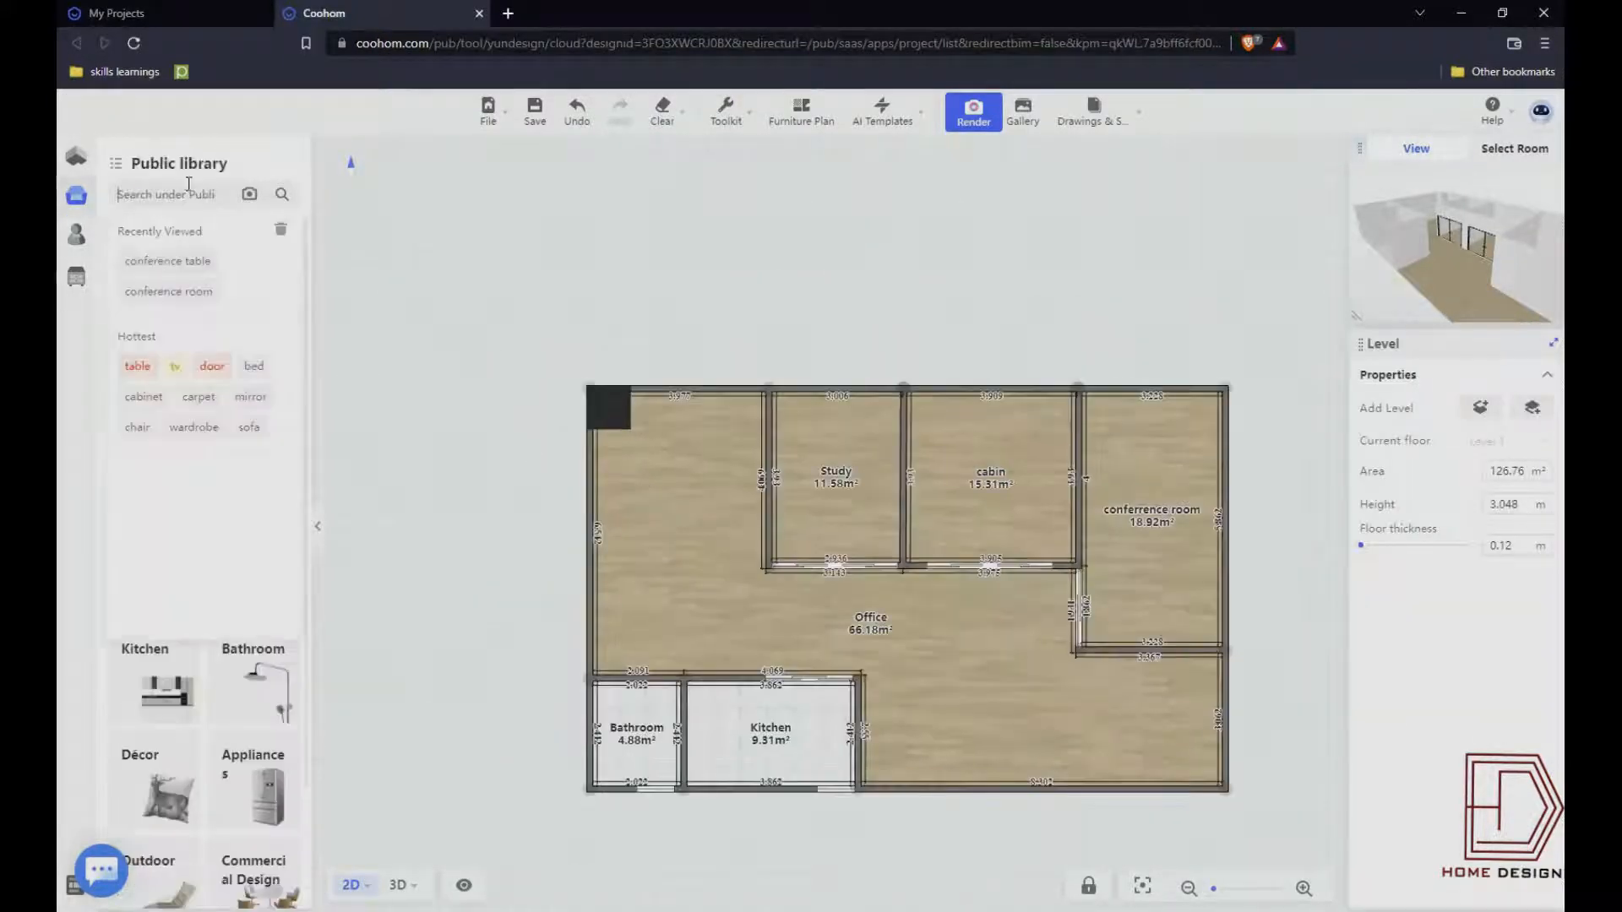
click(194, 293)
scroll(687, 530, up, 2)
drag(688, 531, 260, 589)
click(256, 378)
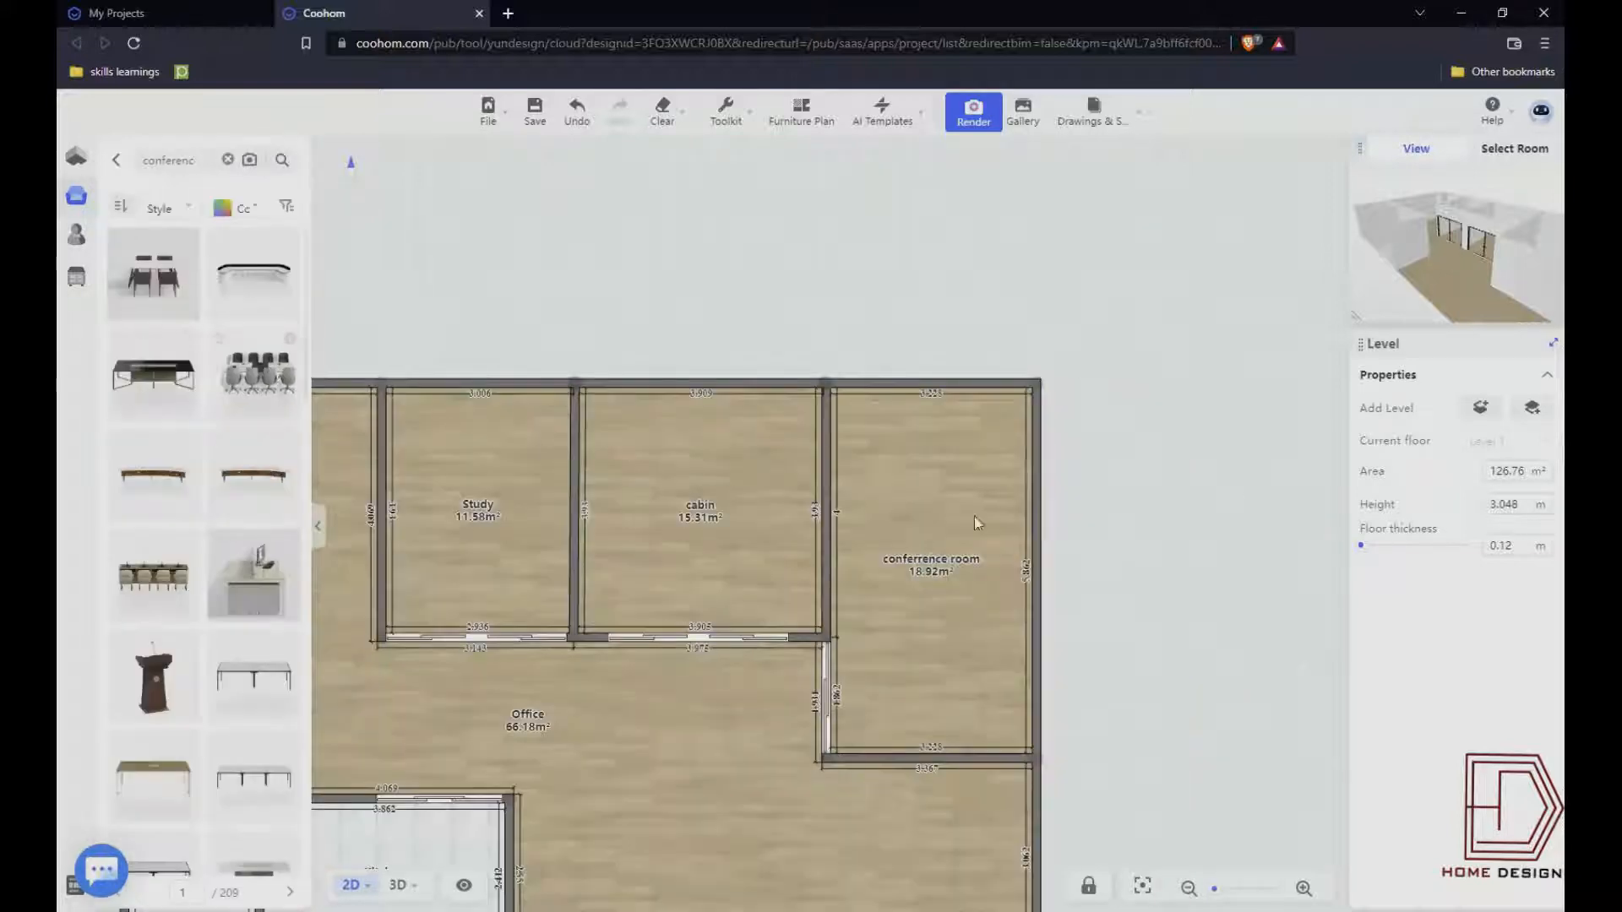
click(941, 566)
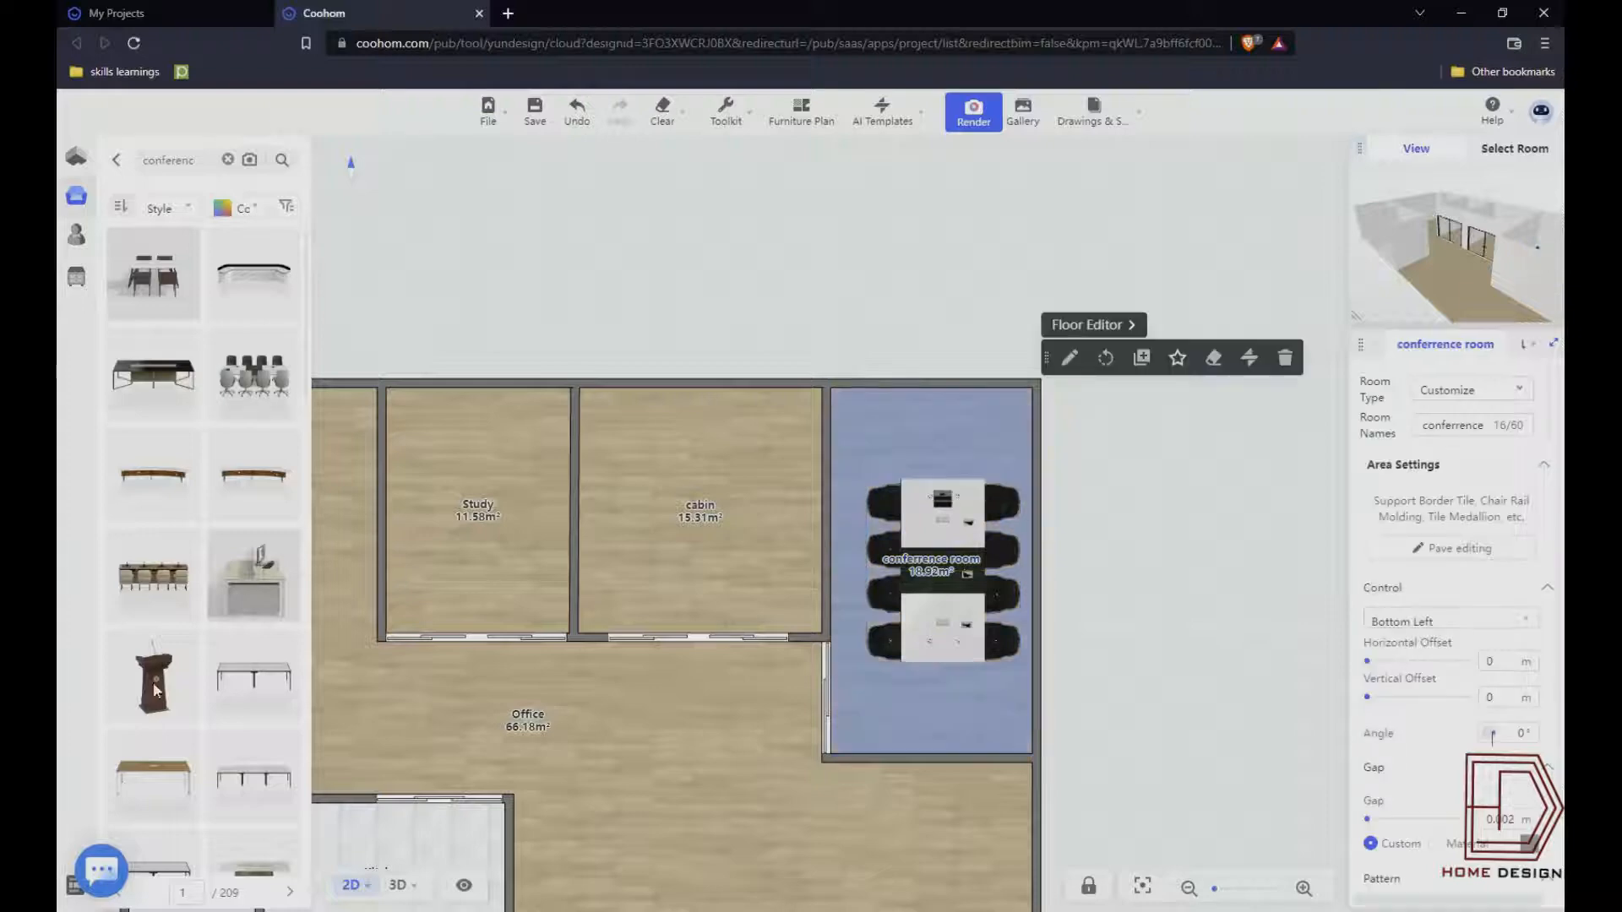
- Place the wooden lectern in the upper-left corner of the conference room, above the table set
scroll(885, 430, up, 2)
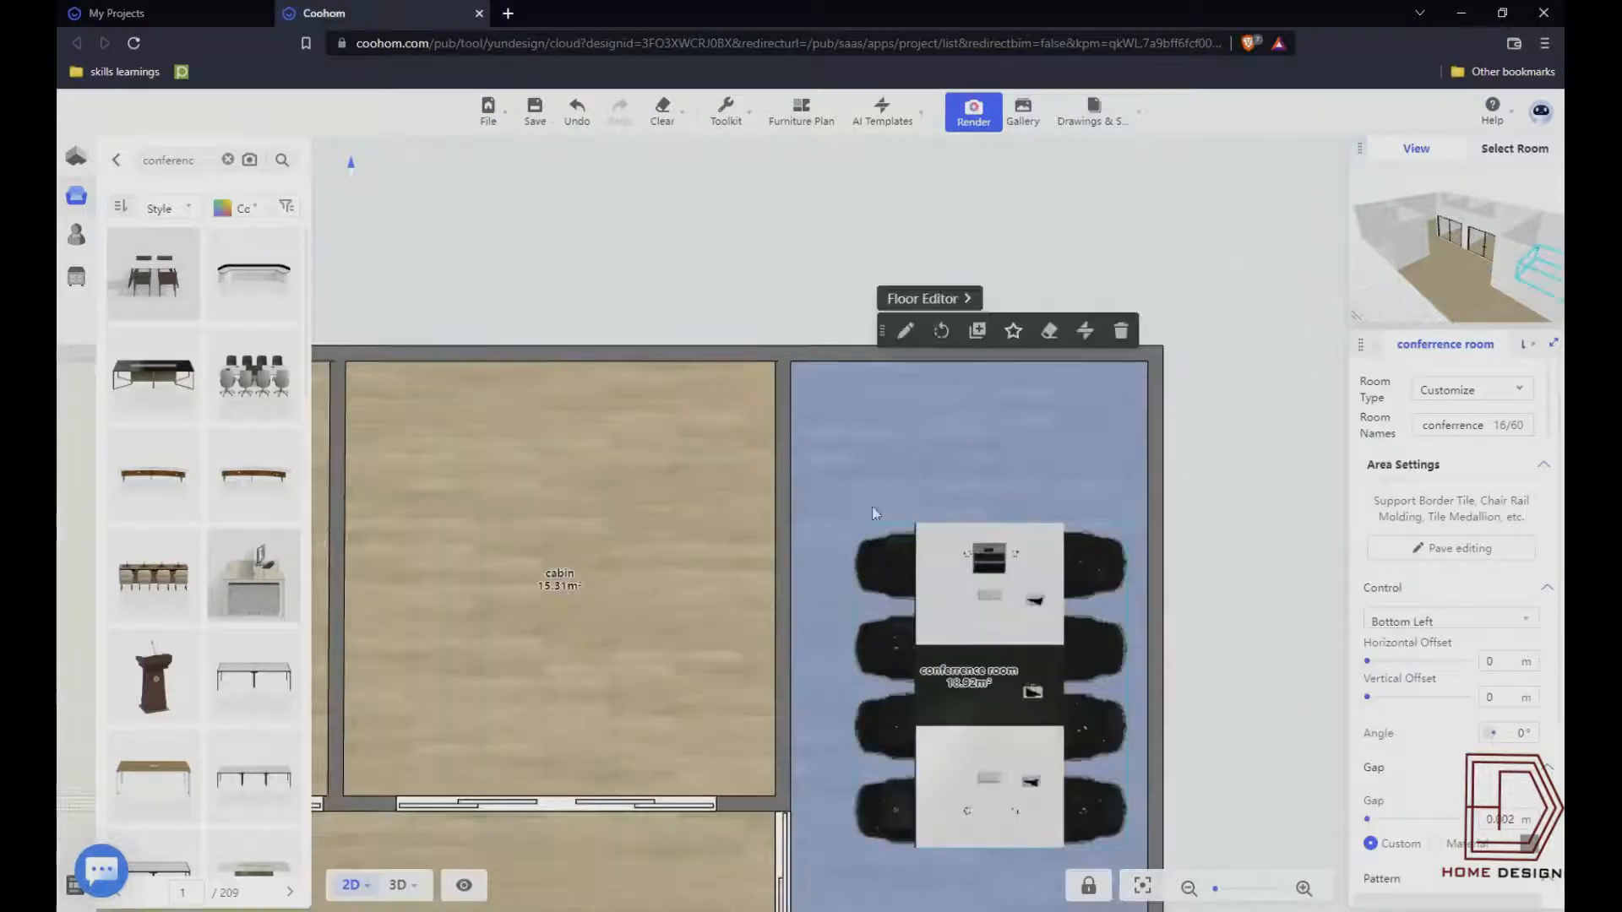
scroll(763, 392, down, 5)
scroll(765, 409, up, 3)
click(157, 677)
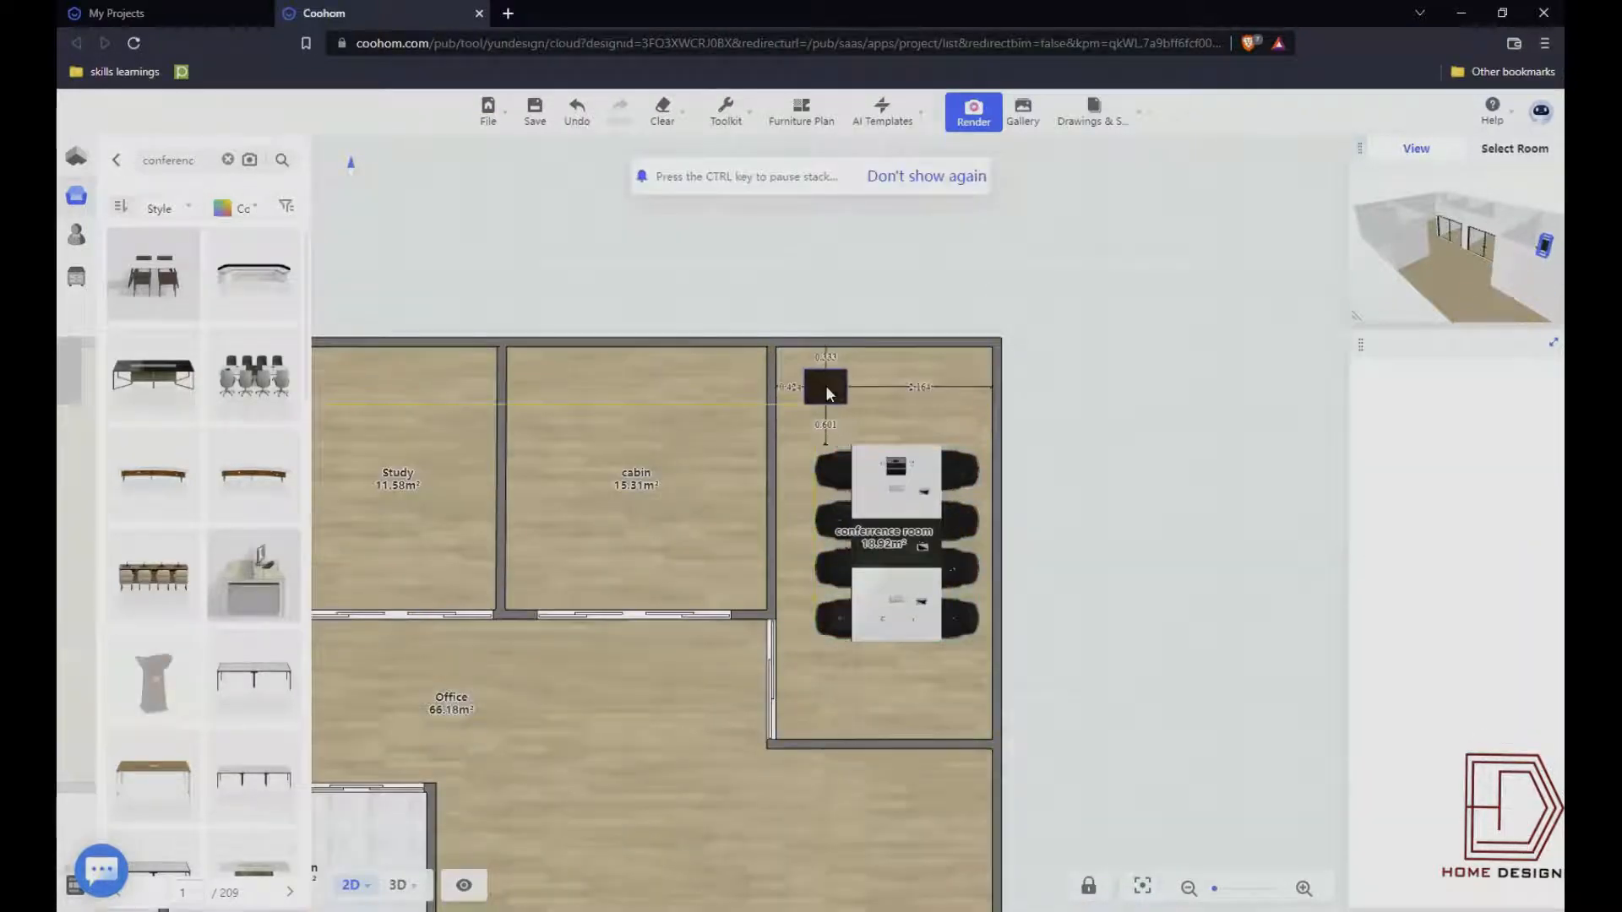
click(827, 393)
scroll(734, 410, up, 1)
scroll(212, 699, down, 2)
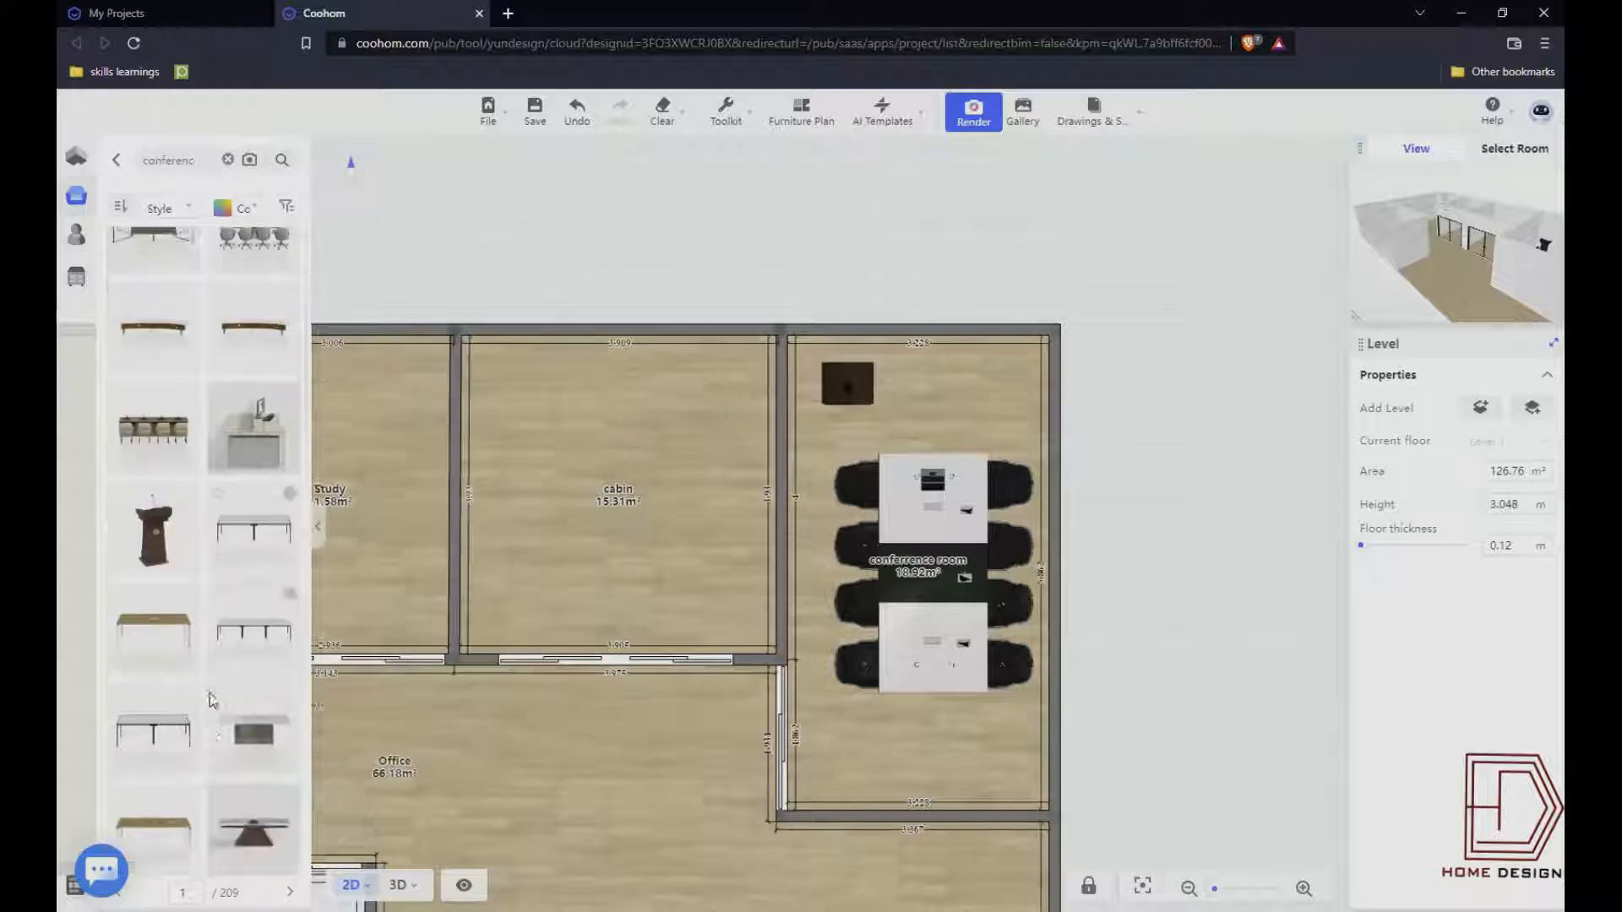
- Place the office training table with chair in the conference room's lower-right corner, turned with the chair toward the lower wall and scaled to about 0.975 × 0.984 m
scroll(212, 699, down, 10)
mouse_move(290, 352)
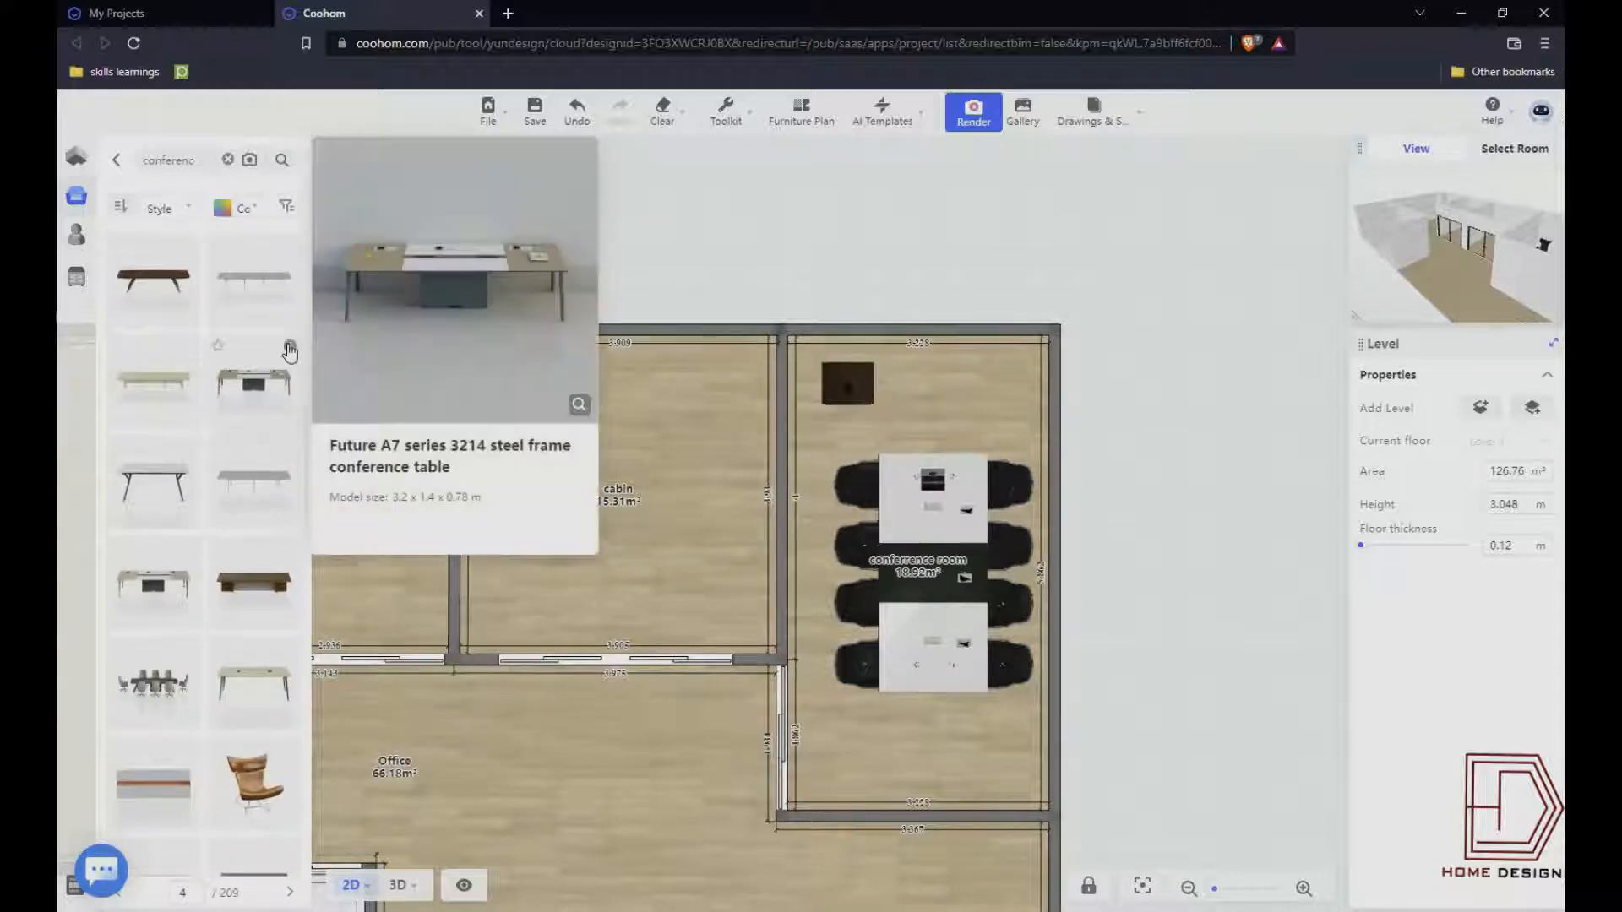
scroll(235, 605, down, 5)
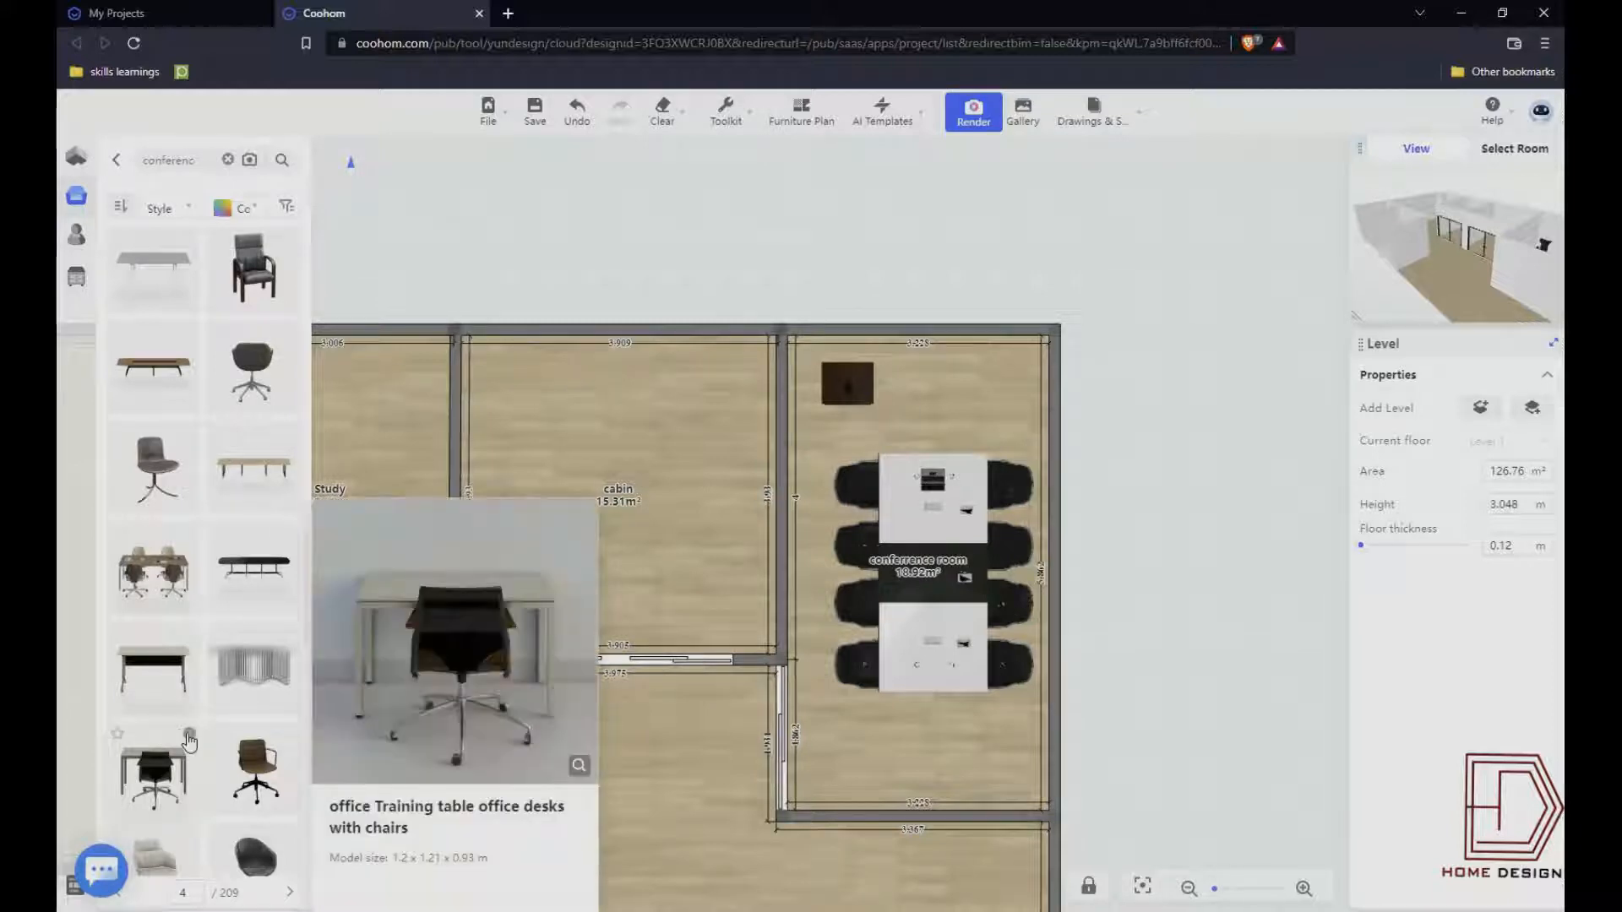
click(189, 742)
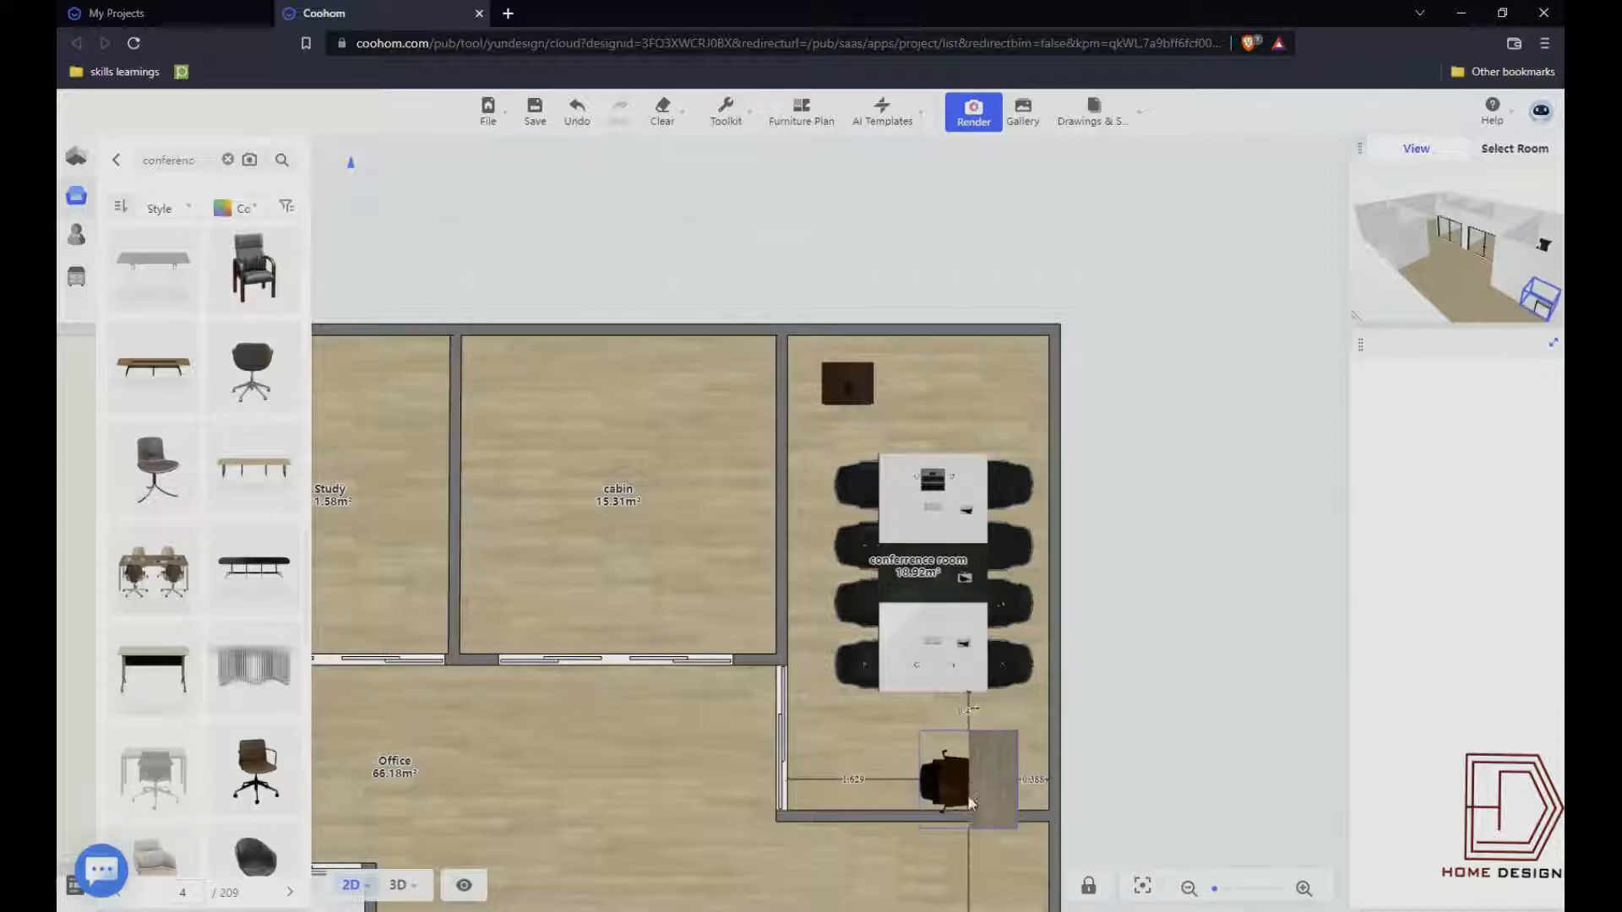
click(968, 781)
drag(879, 796, 983, 870)
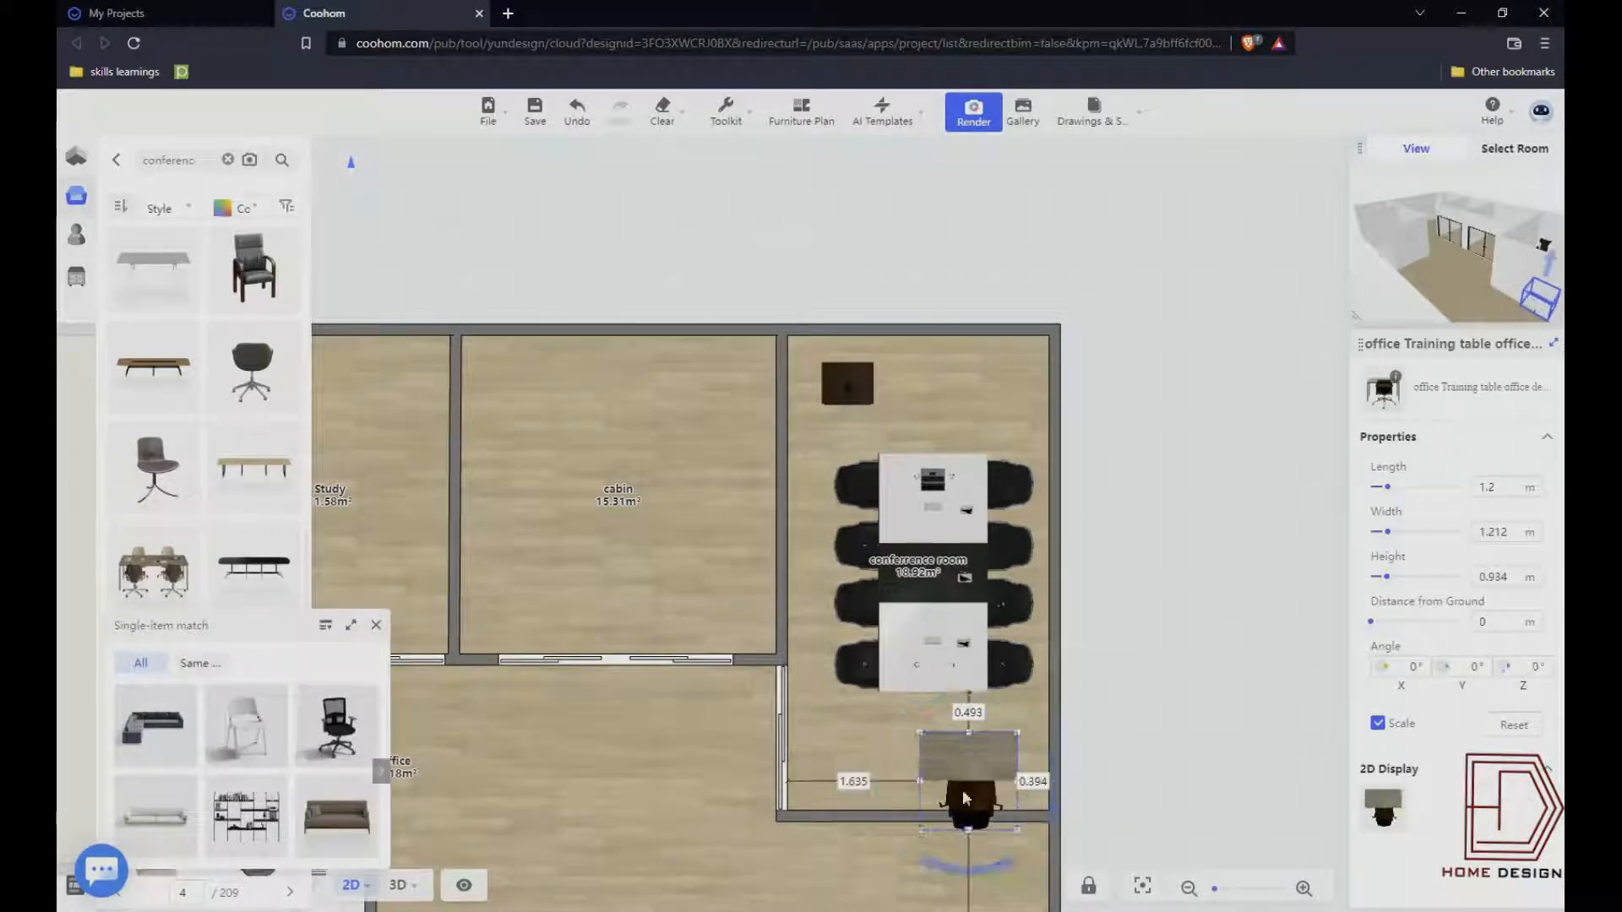
mouse_move(977, 761)
mouse_down()
mouse_move(1015, 771)
mouse_move(1015, 736)
mouse_move(996, 789)
mouse_move(997, 739)
mouse_move(970, 738)
mouse_up()
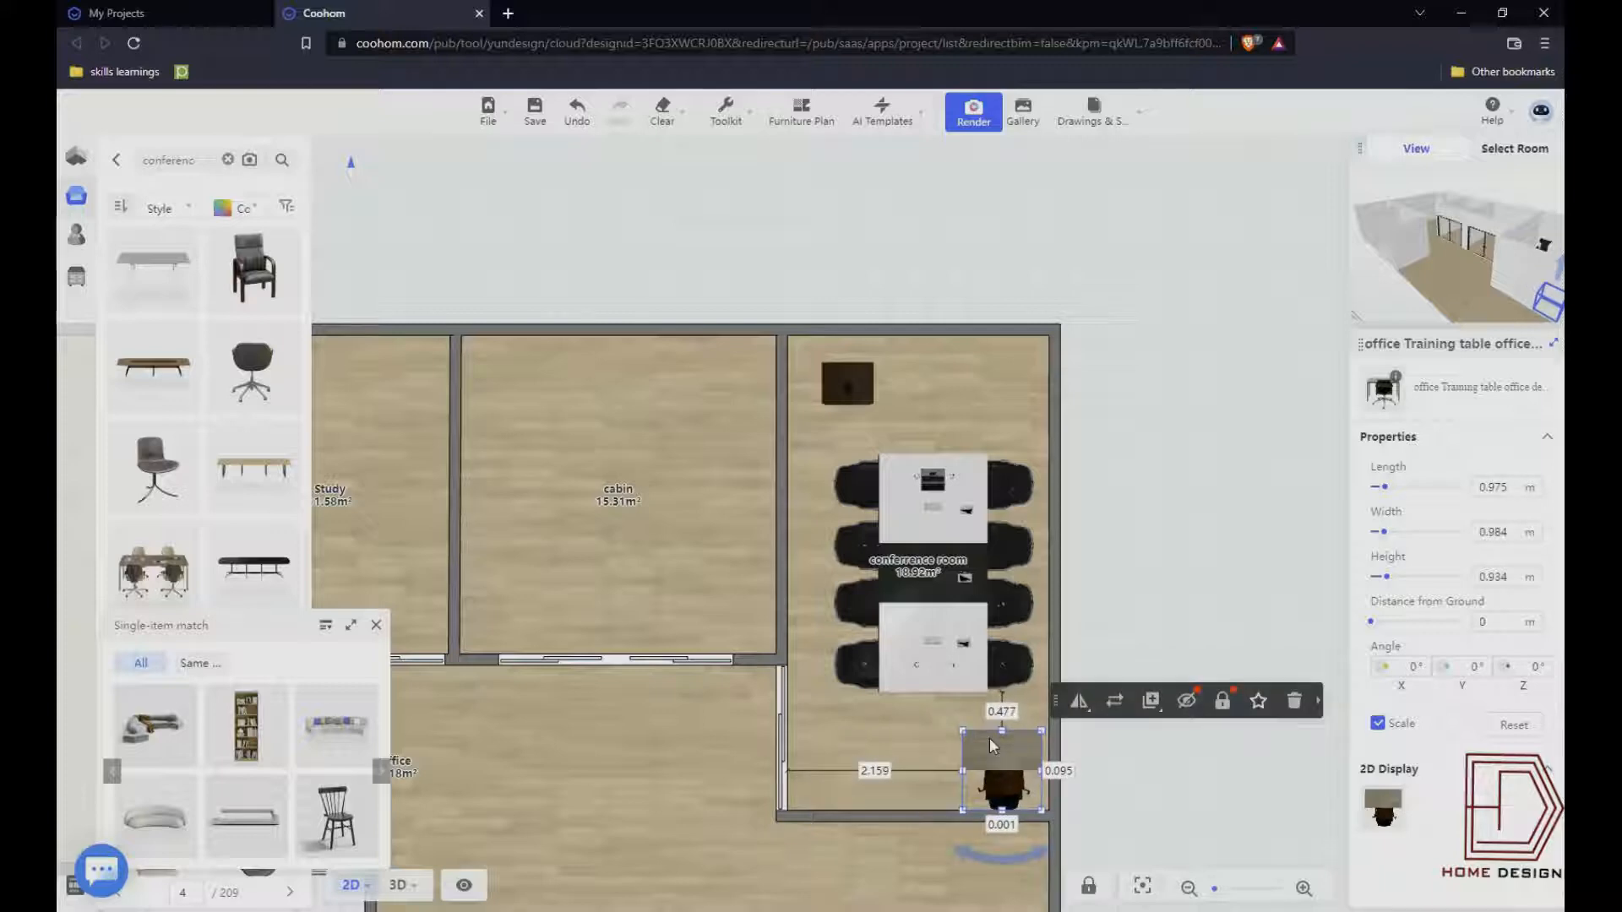
- Nudge the table set with eight chairs slightly upward in the conference room
click(948, 631)
key(Up)
key(Up)
key(Up)
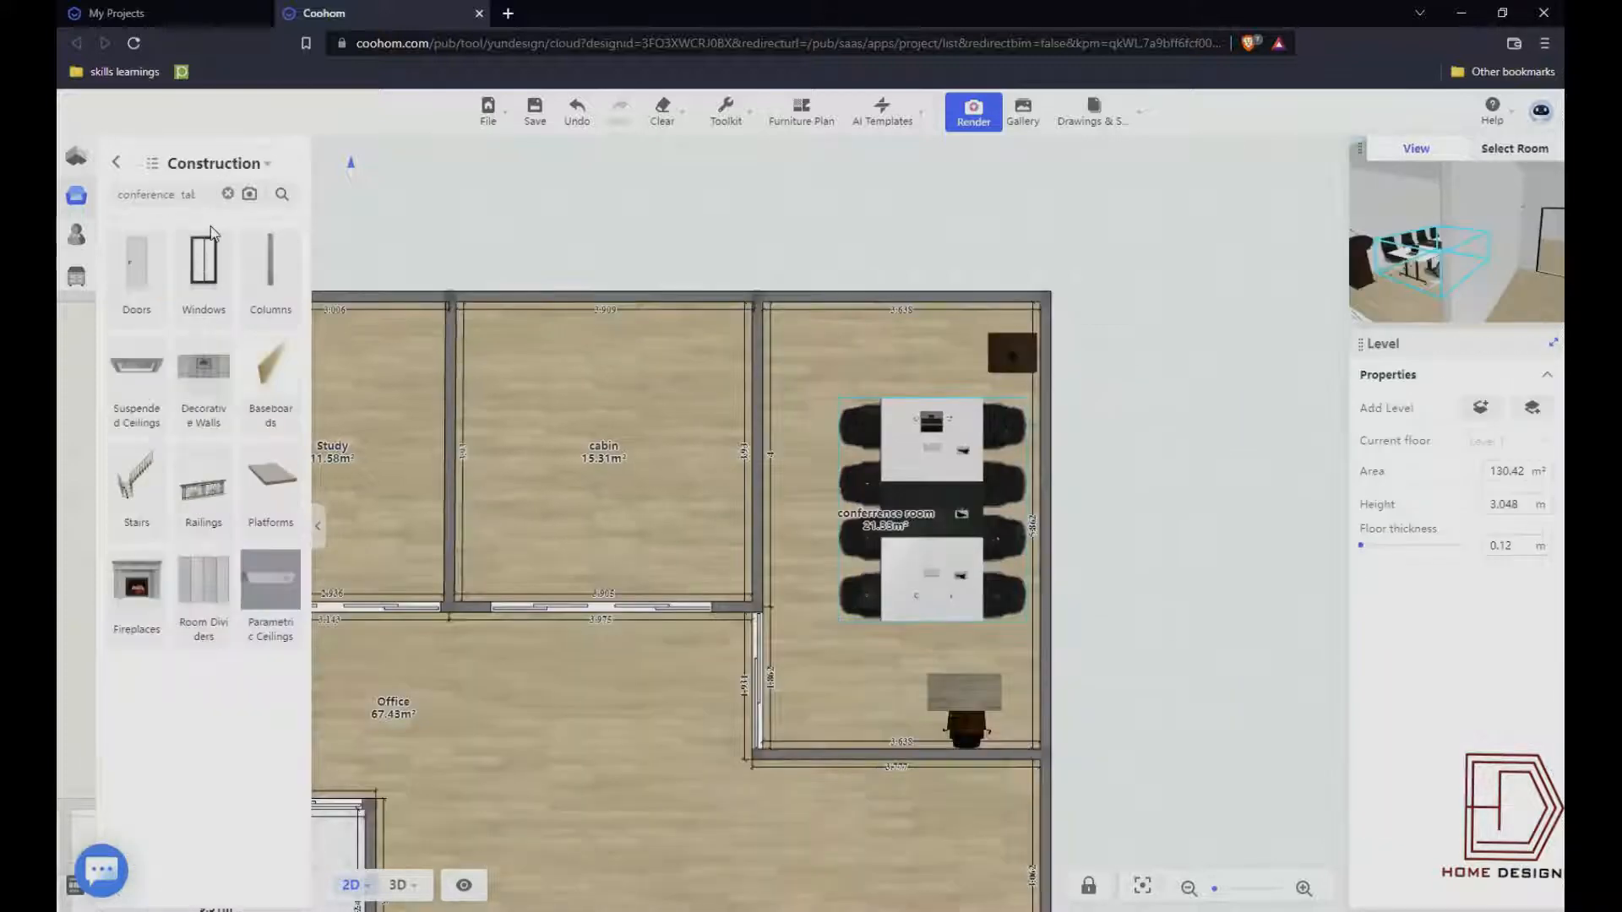
- Place a casement window about 2.943 m long in the upper part of the conference room's right wall and duplicate it onto the lower part
click(202, 266)
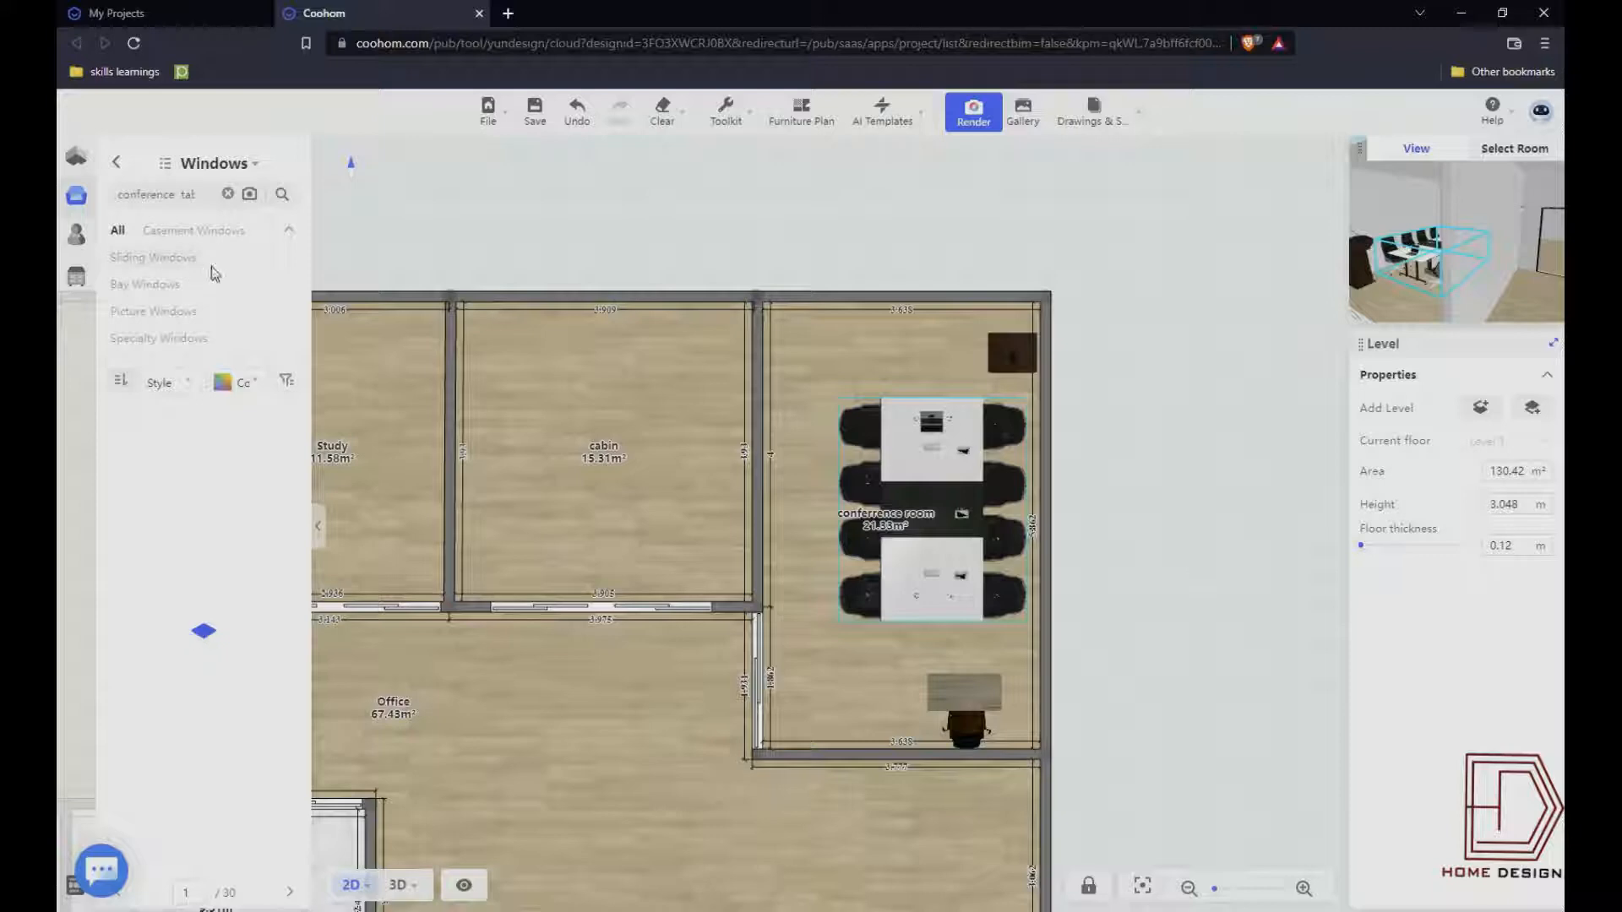
click(193, 232)
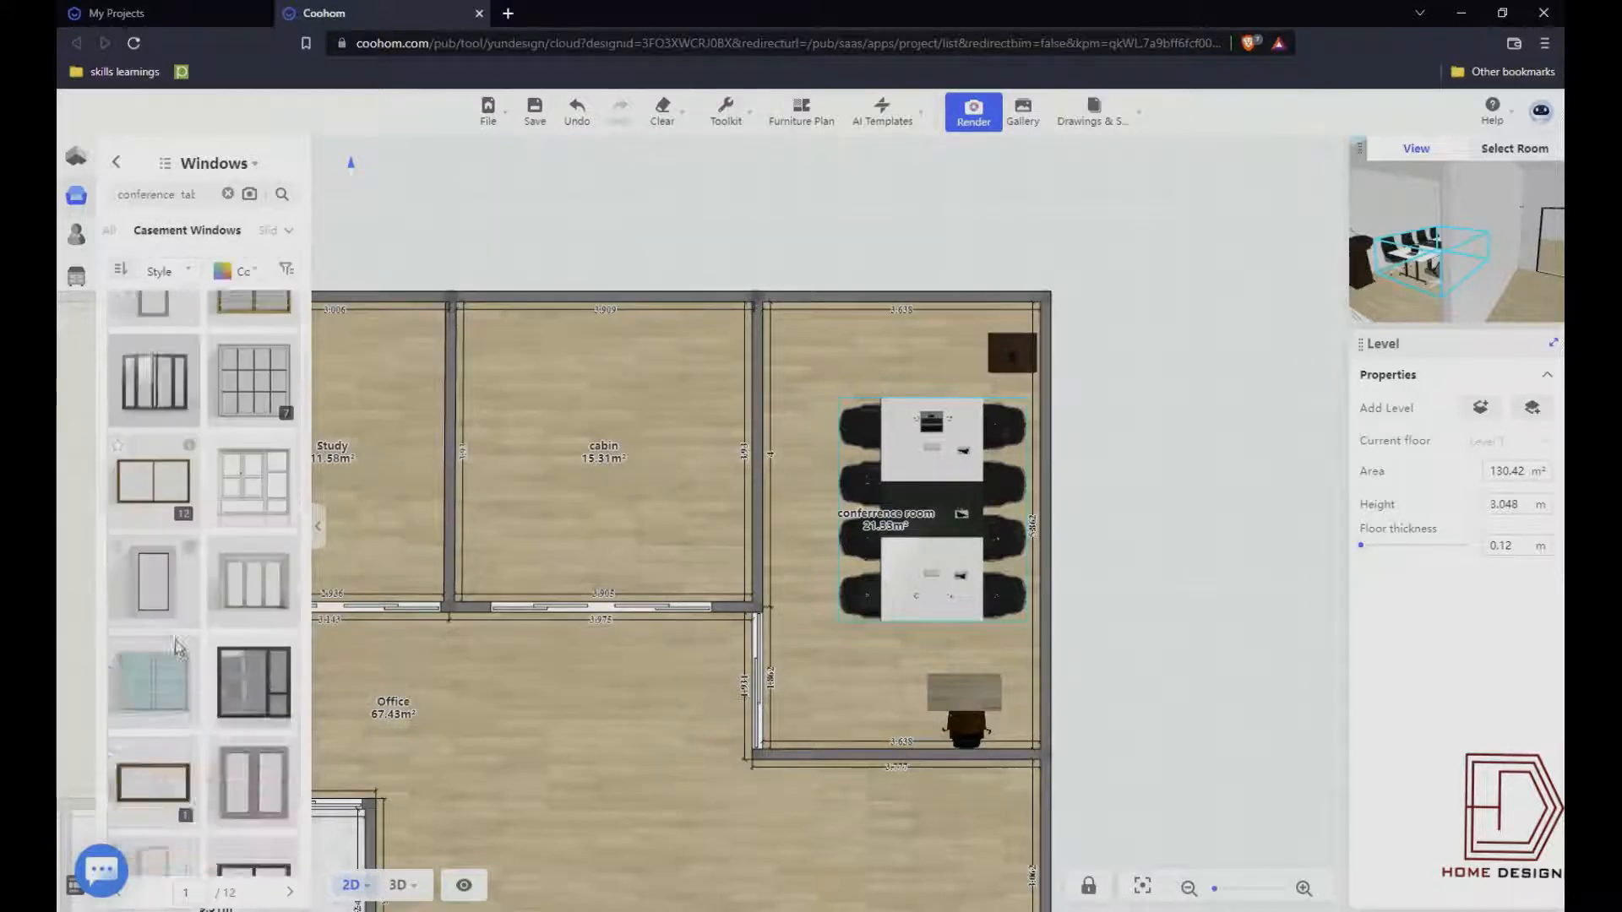
scroll(175, 647, up, 4)
drag(153, 337, 1047, 414)
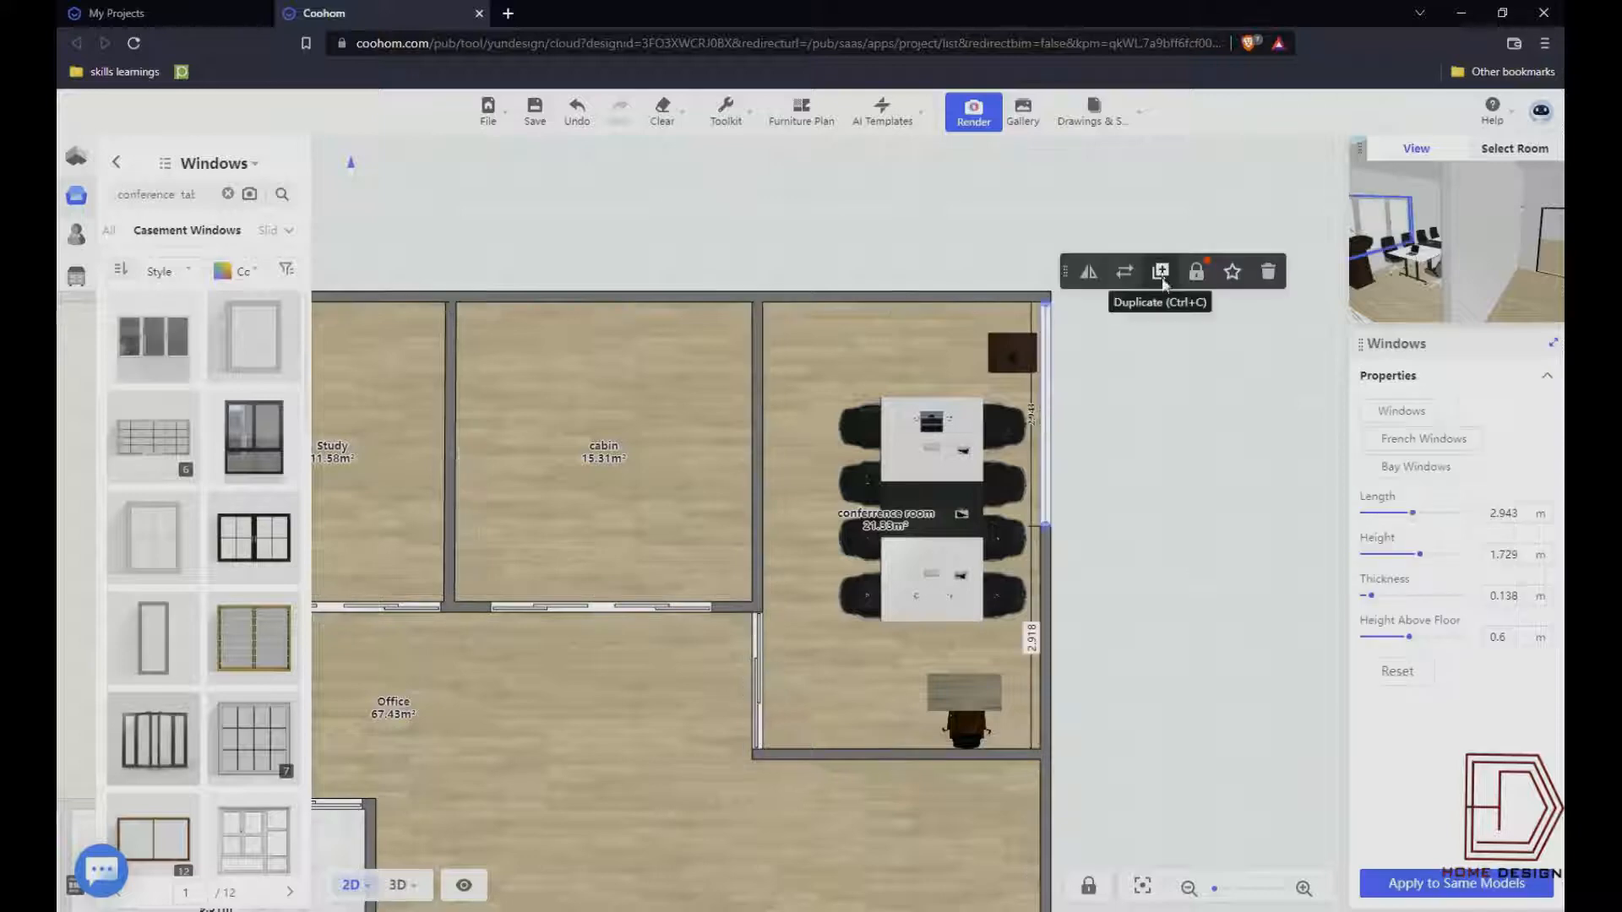
click(1163, 280)
click(1046, 661)
- Set the height above floor of both windows in the conference room's right wall to 0.8 m
click(1045, 450)
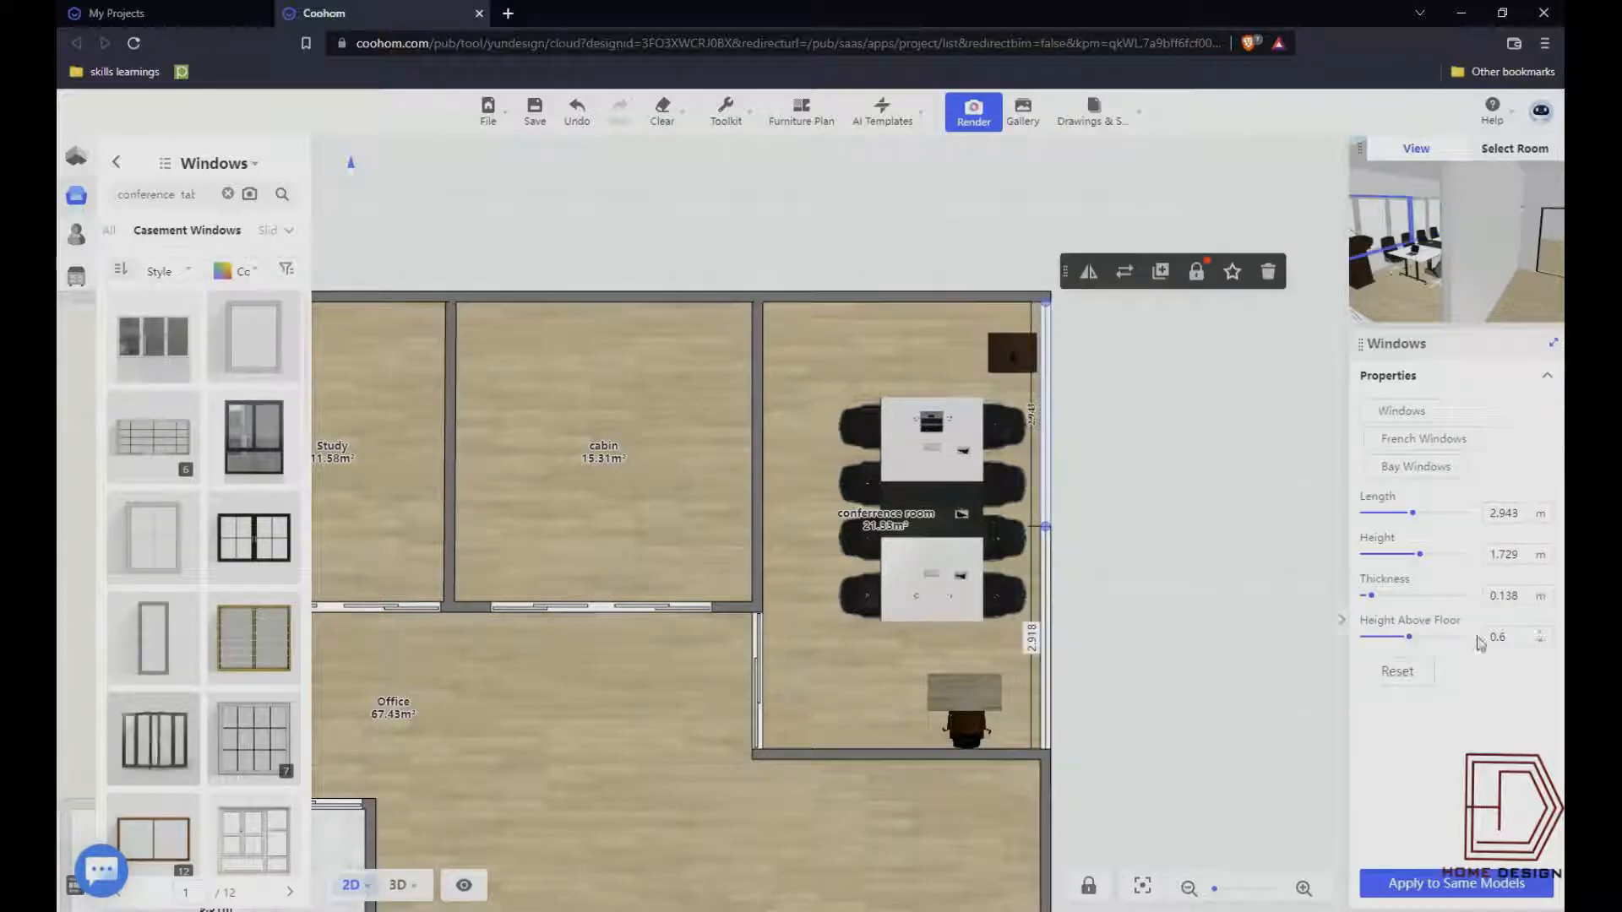
drag(1417, 645, 1426, 644)
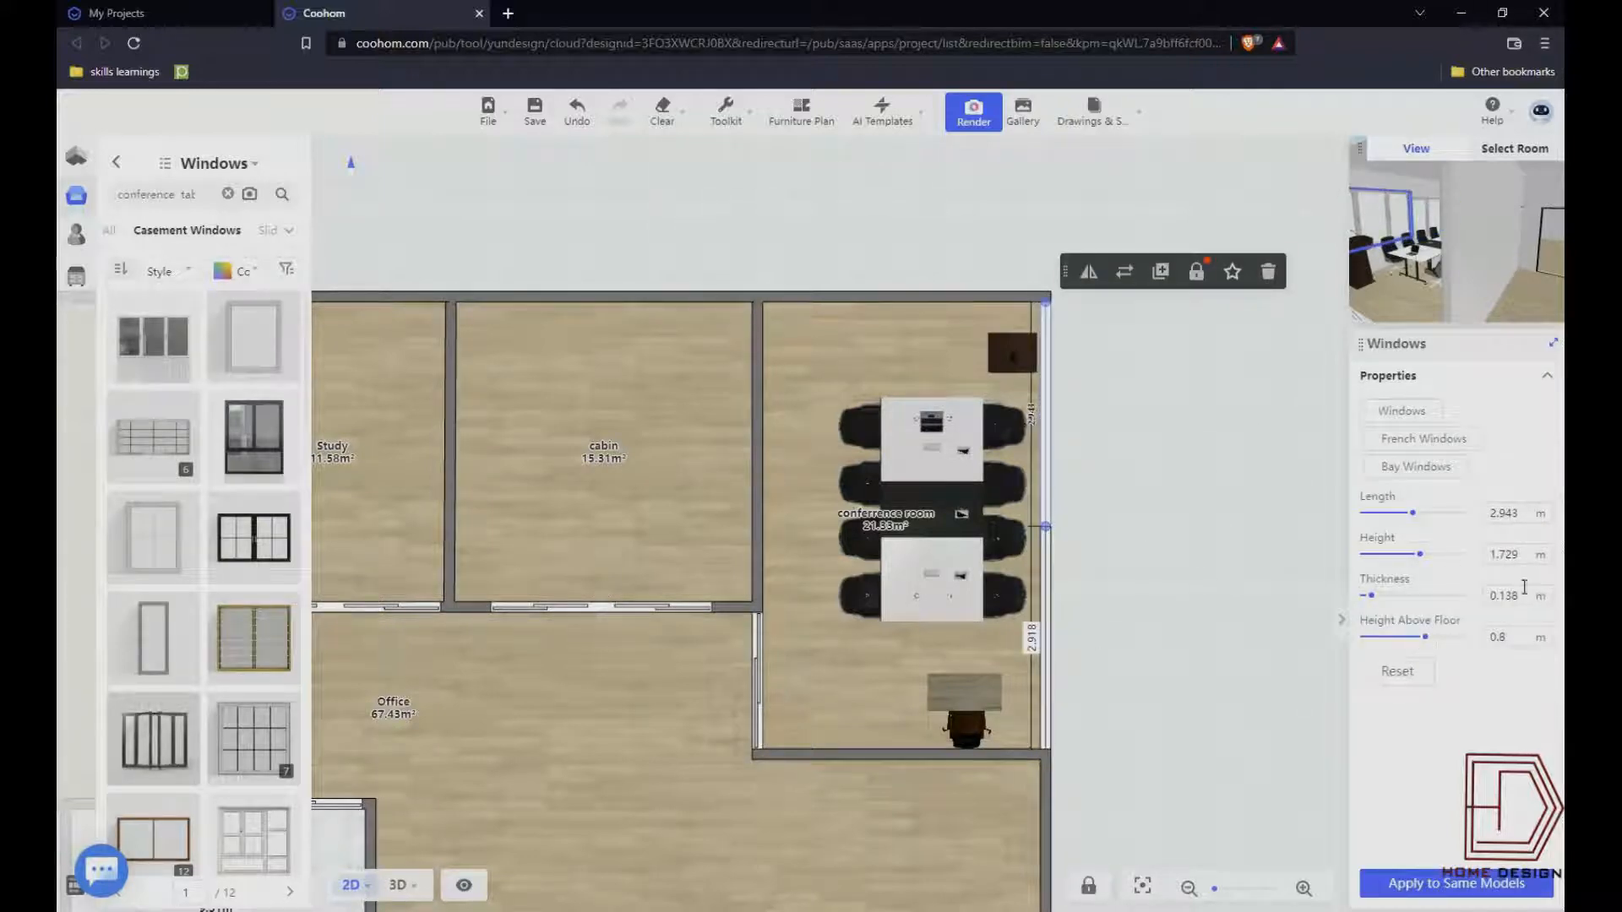
click(1046, 586)
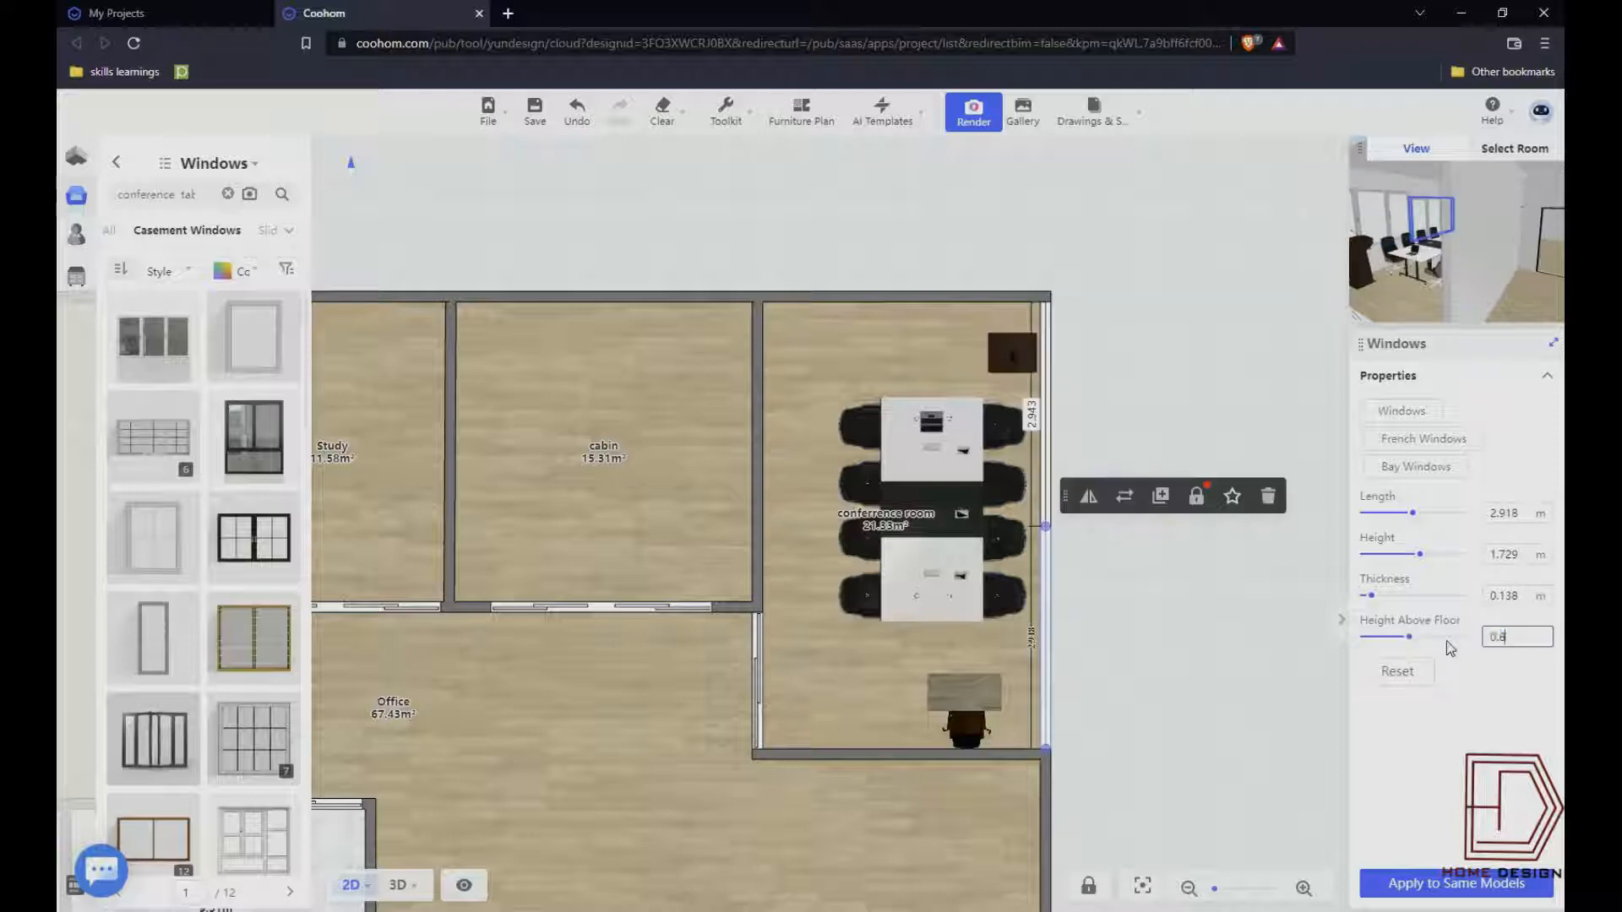
click(1244, 721)
- Duplicate the upper right-wall window onto the conference room's top wall, at its right end
click(1047, 331)
click(1160, 271)
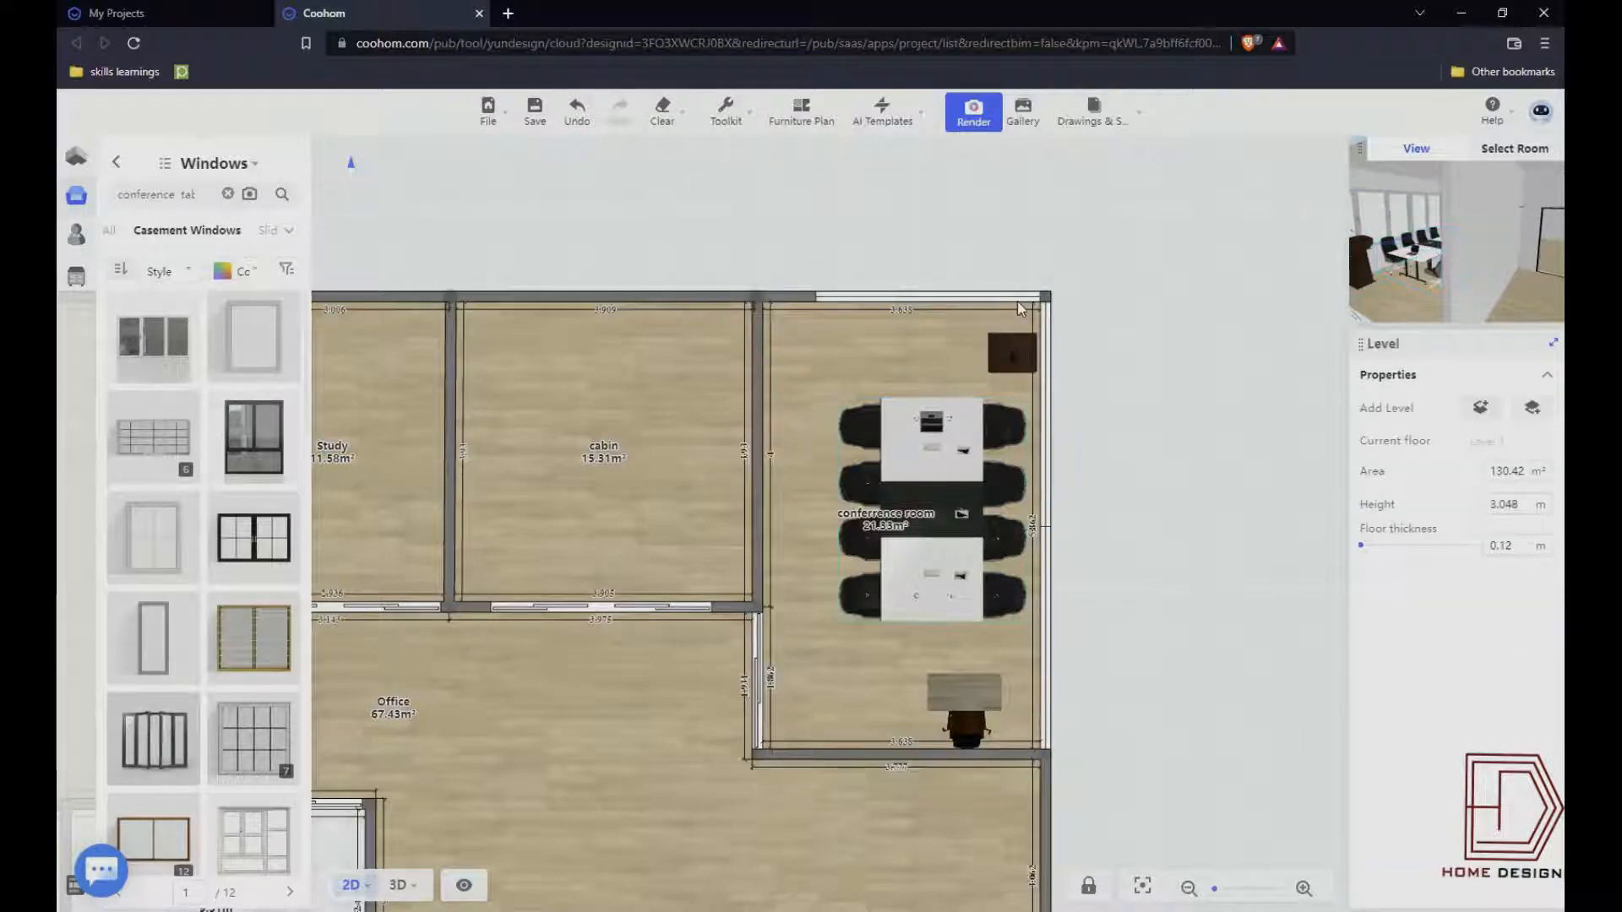
click(1019, 310)
click(1146, 531)
- Move the office training table with chair to the conference room's upper-left corner, against the top wall
scroll(951, 712, up, 2)
click(951, 712)
drag(951, 712, 775, 274)
scroll(1296, 778, down, 2)
click(1180, 656)
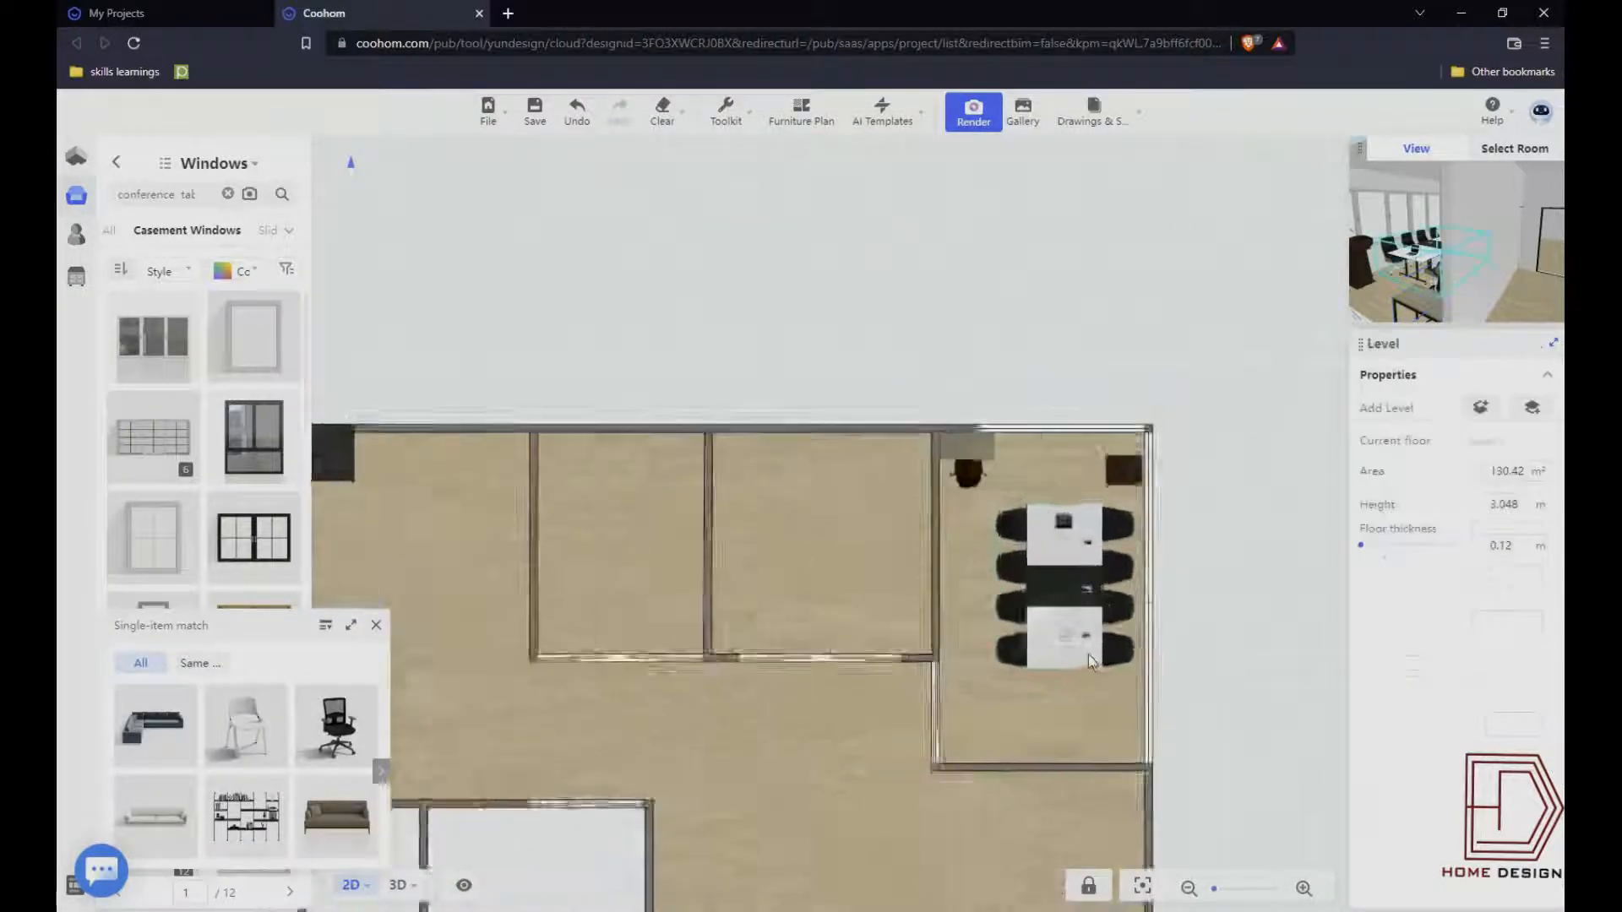
- Place the Contemporary trend fabric sofa from the single-item matches along the conference room's left wall, rotated 90°
scroll(1089, 659, up, 2)
click(351, 625)
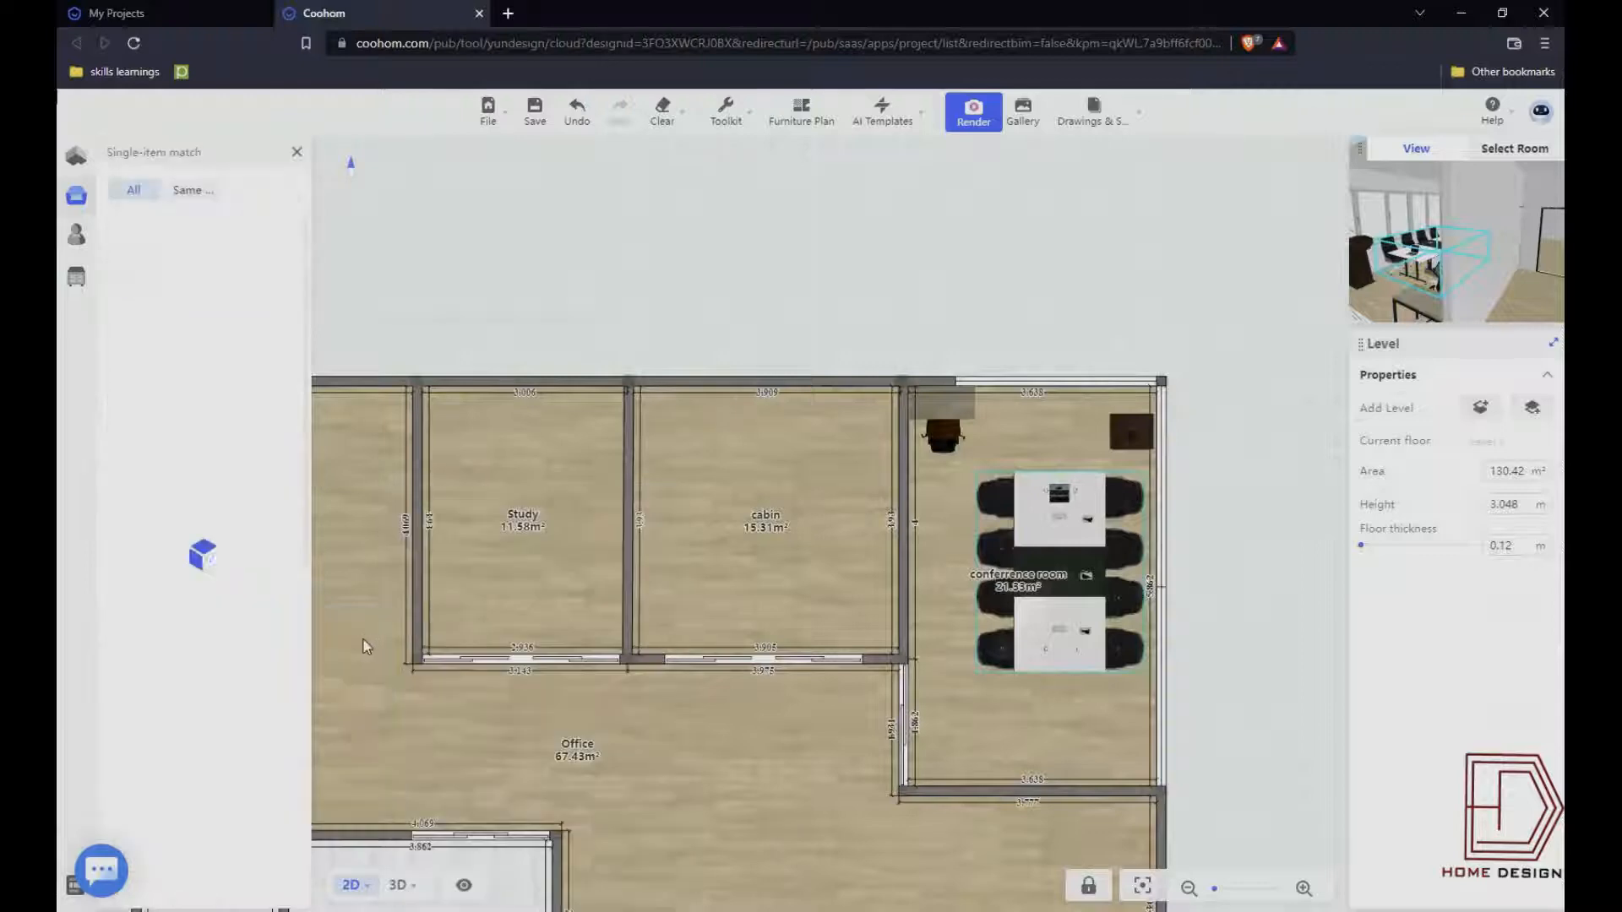
mouse_move(184, 529)
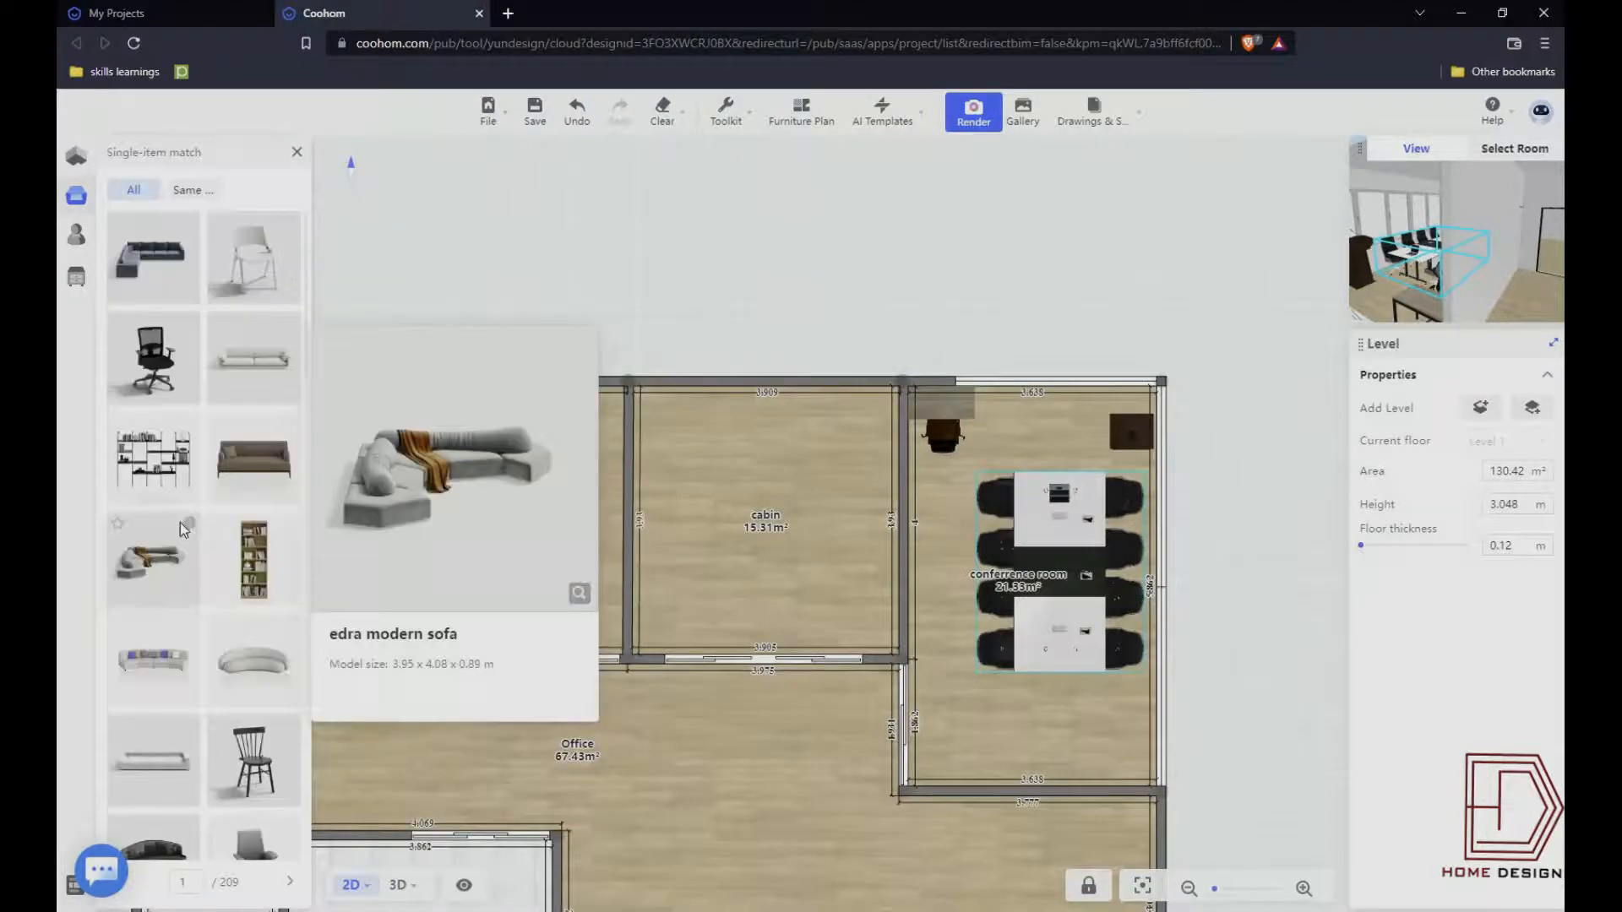
click(169, 758)
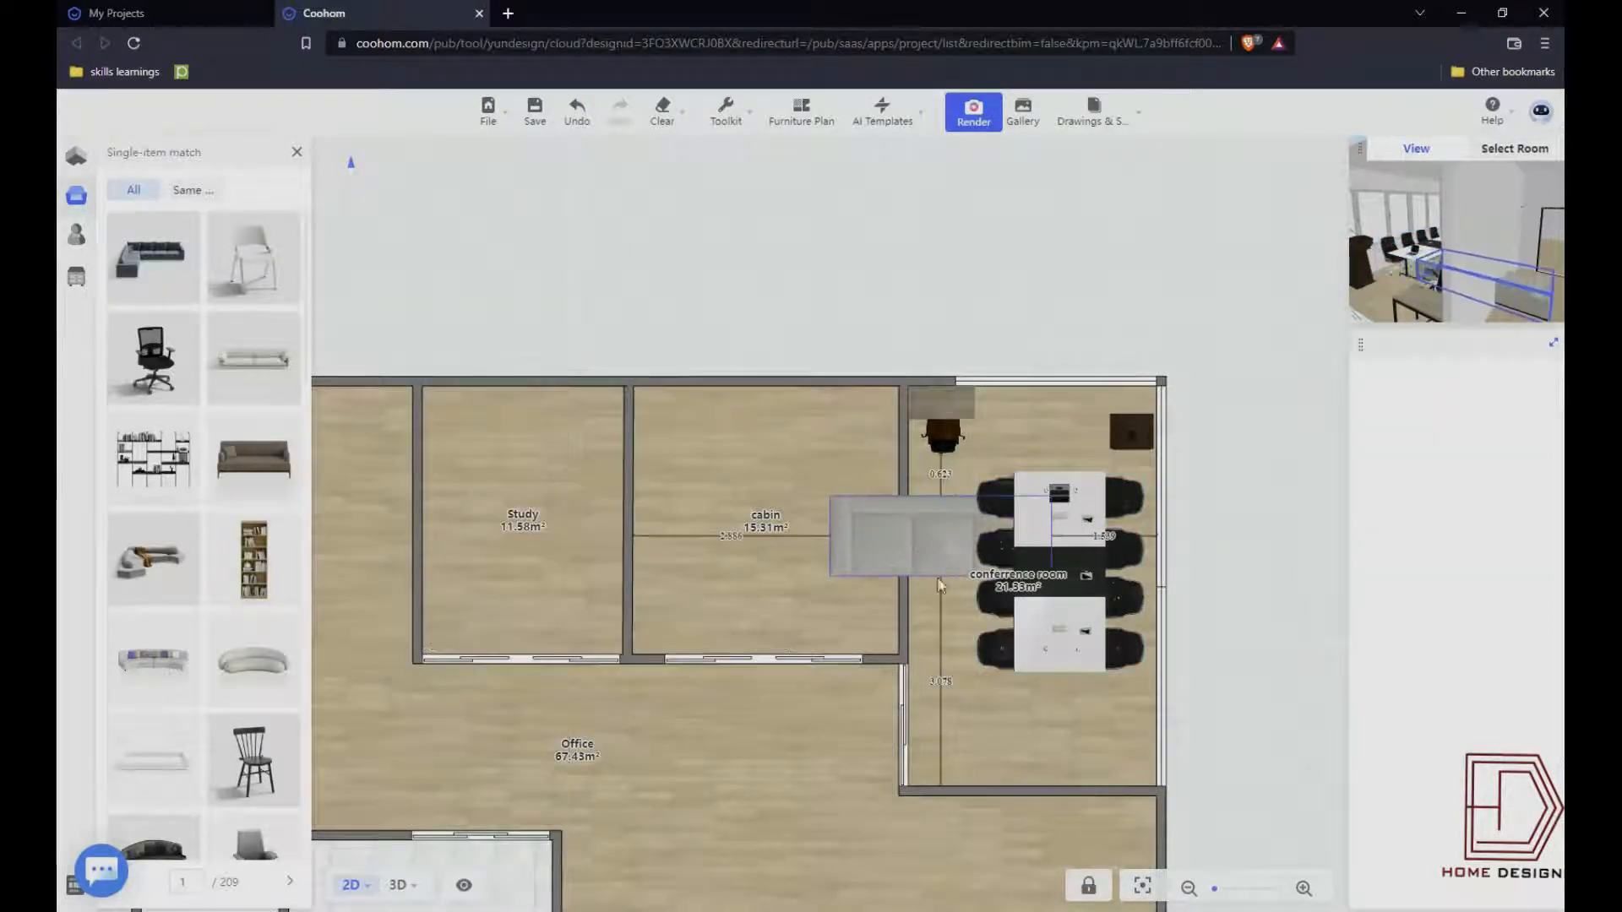
click(940, 538)
drag(956, 623, 1011, 546)
scroll(930, 534, up, 5)
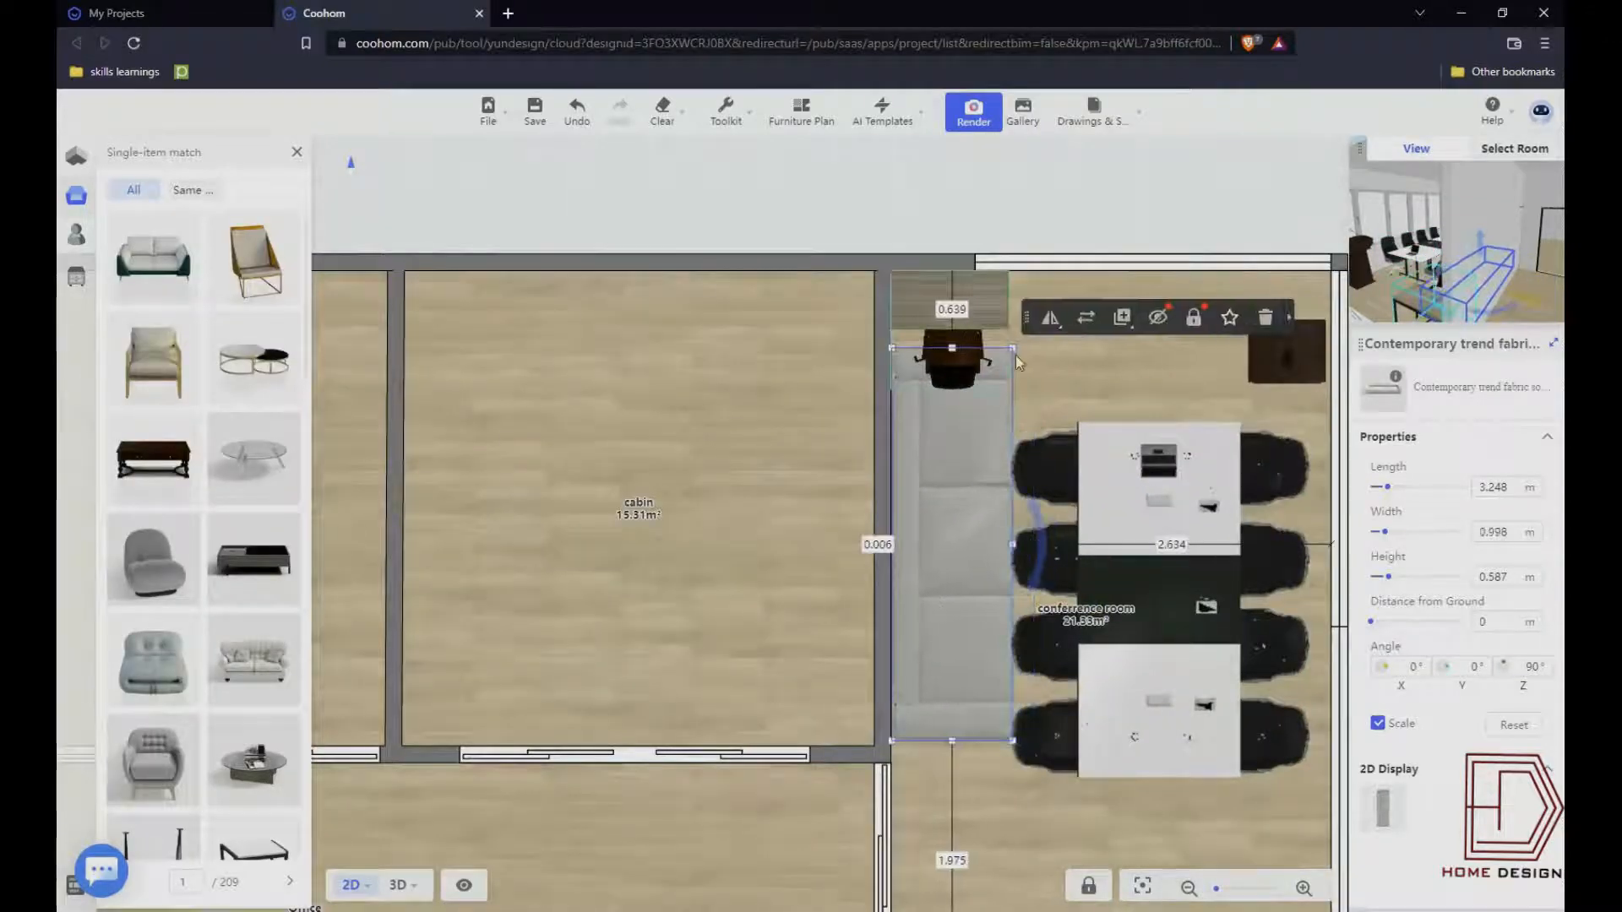
- Scale the sofa down to about 2.807 × 0.863 m so it fits below the training table's chair
drag(1010, 348, 997, 402)
scroll(1449, 280, down, 3)
drag(1449, 280, 1437, 292)
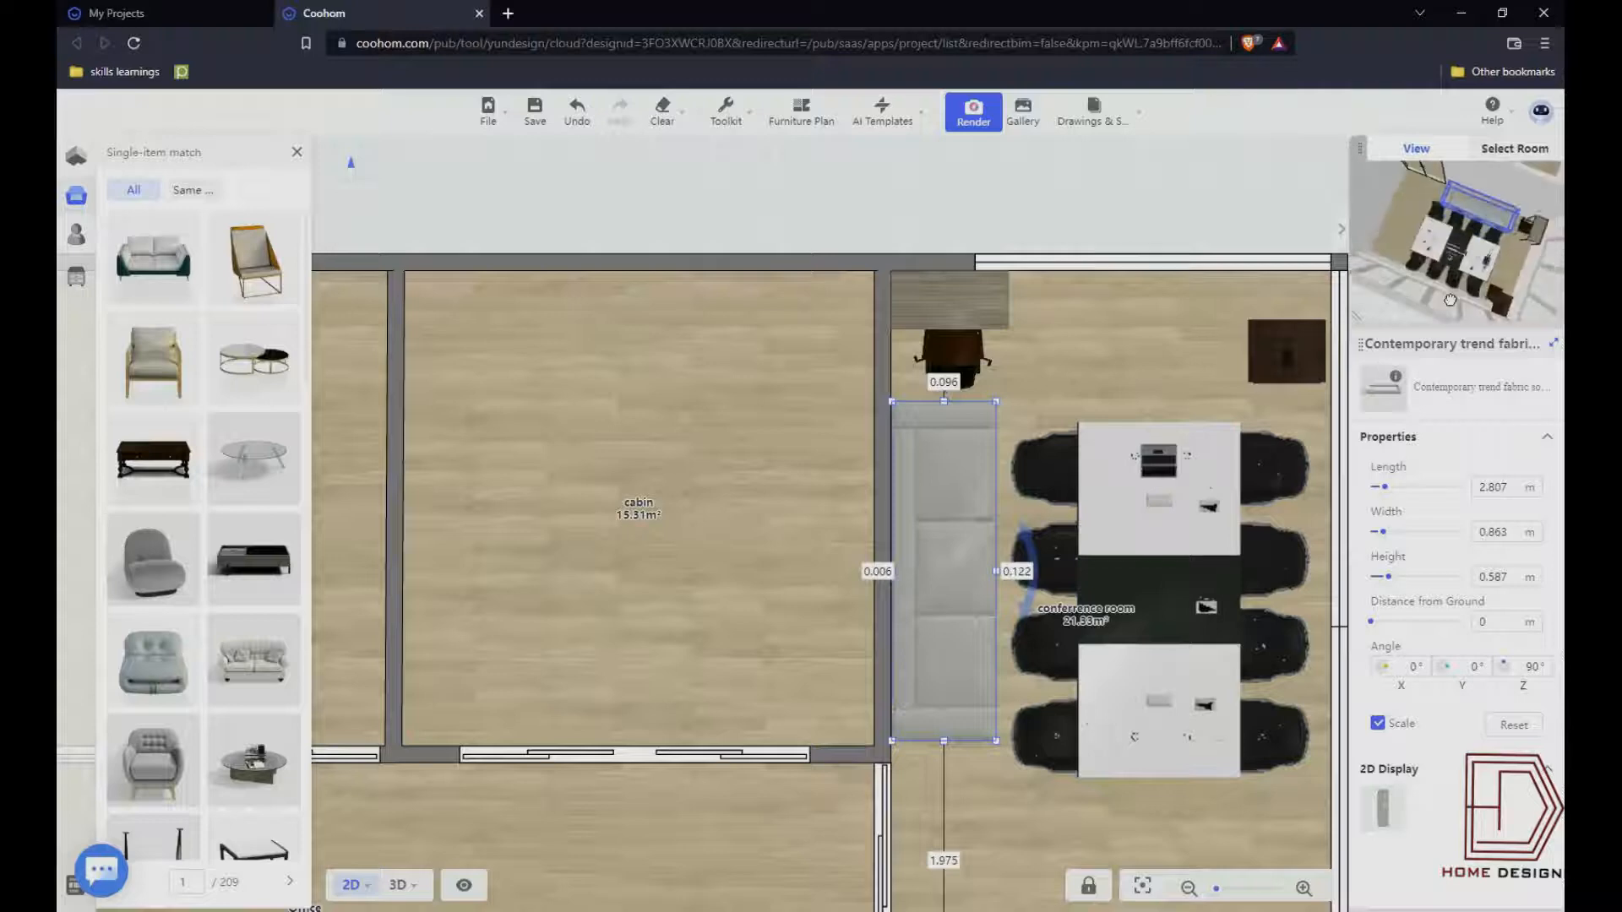
- Nudge the table set with eight chairs to the right, toward the window wall, and slightly downward
scroll(969, 576, down, 4)
click(1159, 626)
key(Right)
key(Right)
key(Right)
key(Right)
key(Right)
key(Right)
key(Right)
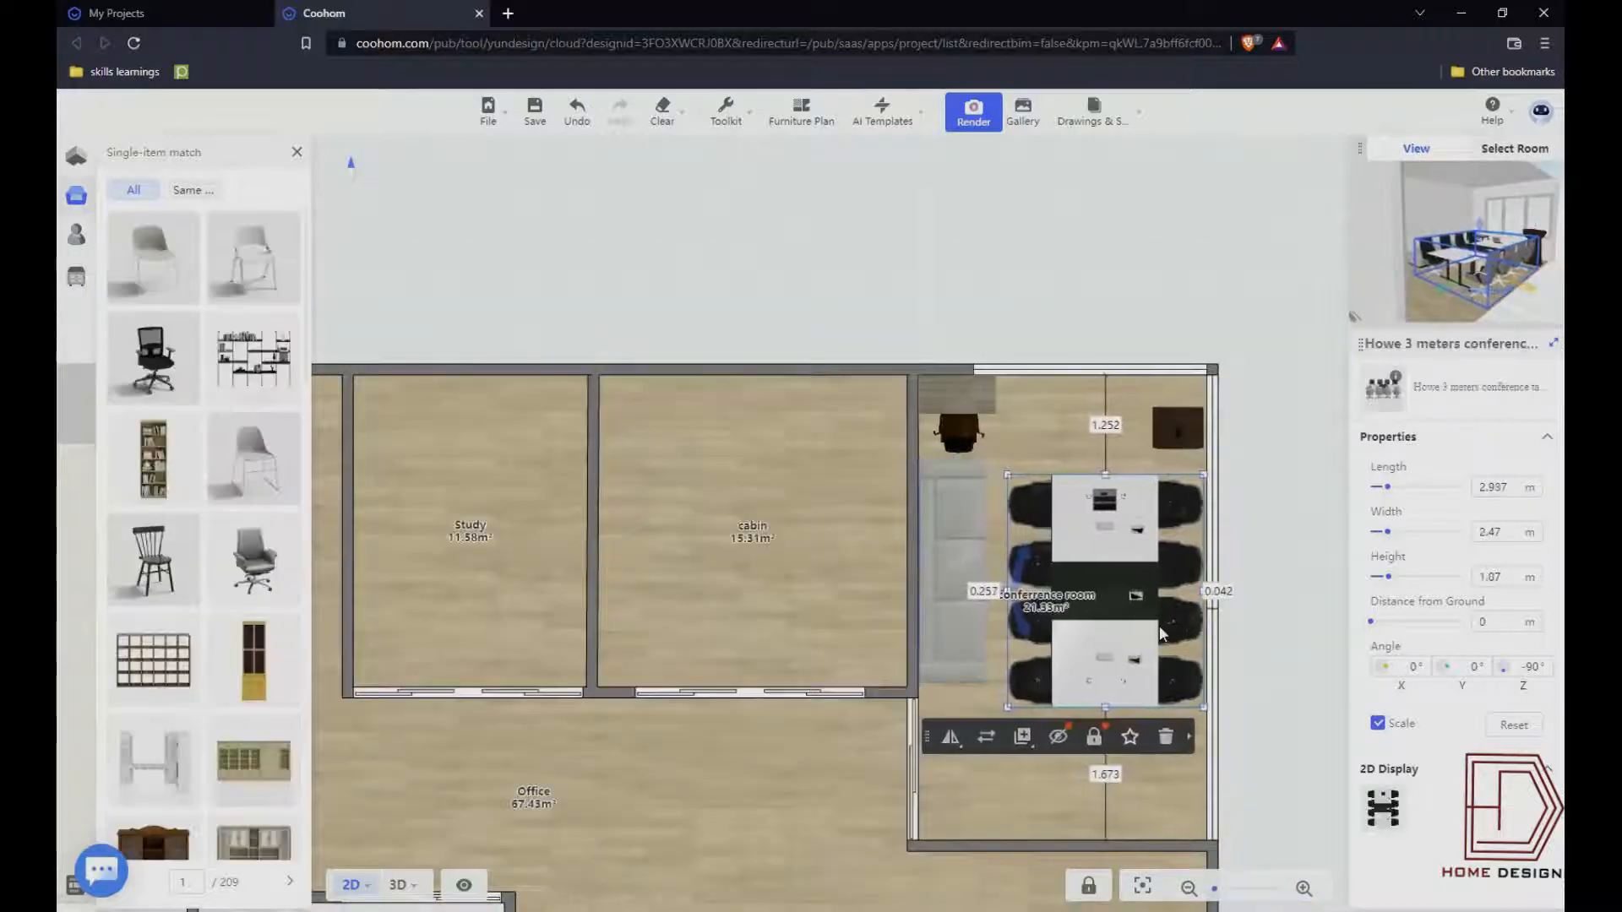
key(Down)
key(Down)
key(Down)
key(Down)
key(Down)
key(Down)
key(Down)
key(Down)
key(Down)
key(Down)
click(1291, 590)
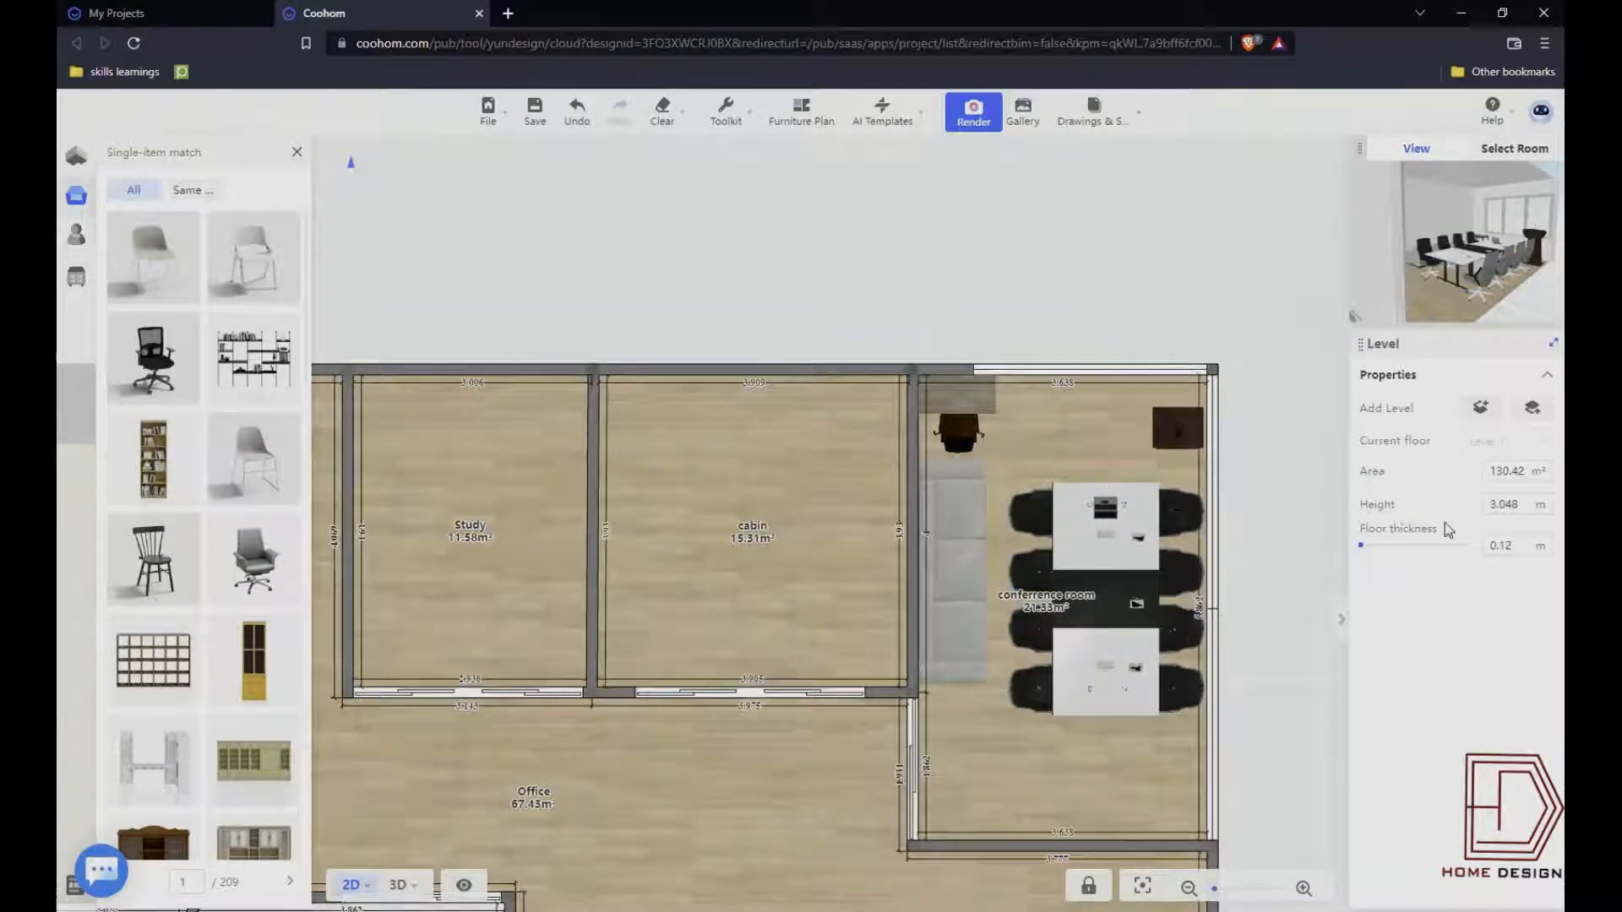
- Move the lectern from the conference room's upper-right corner to its lower-right area, below the table set
click(935, 636)
click(1204, 431)
click(1281, 459)
drag(1184, 431, 1165, 788)
- Open the conference room's ceiling in the Ceiling Editor from the 3D view
scroll(1166, 785, up, 1)
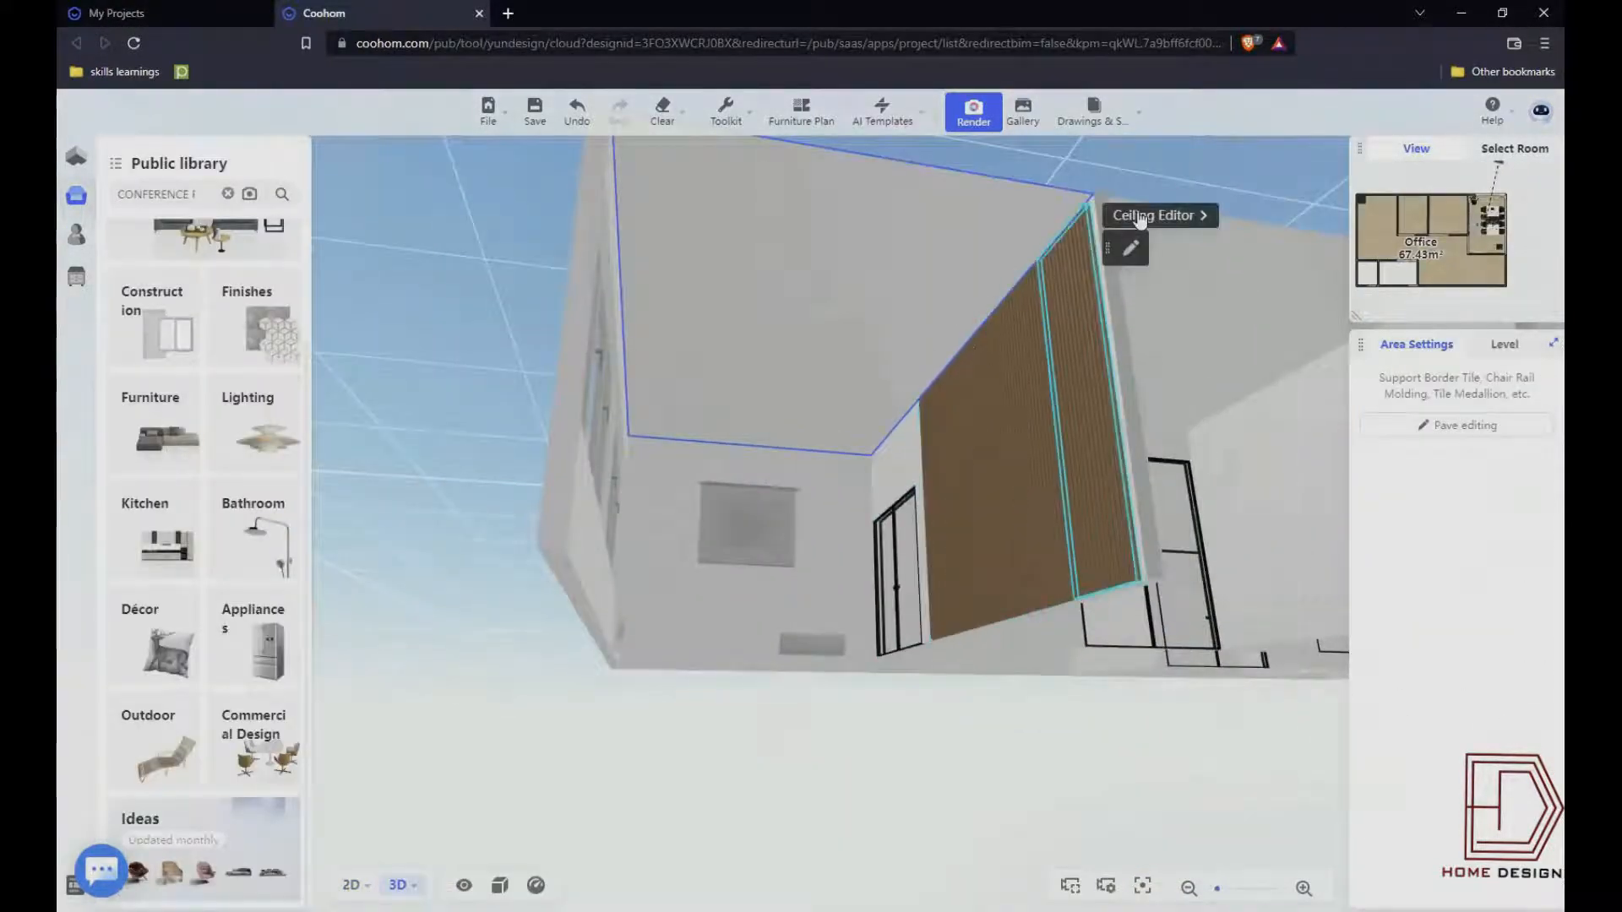
click(1131, 218)
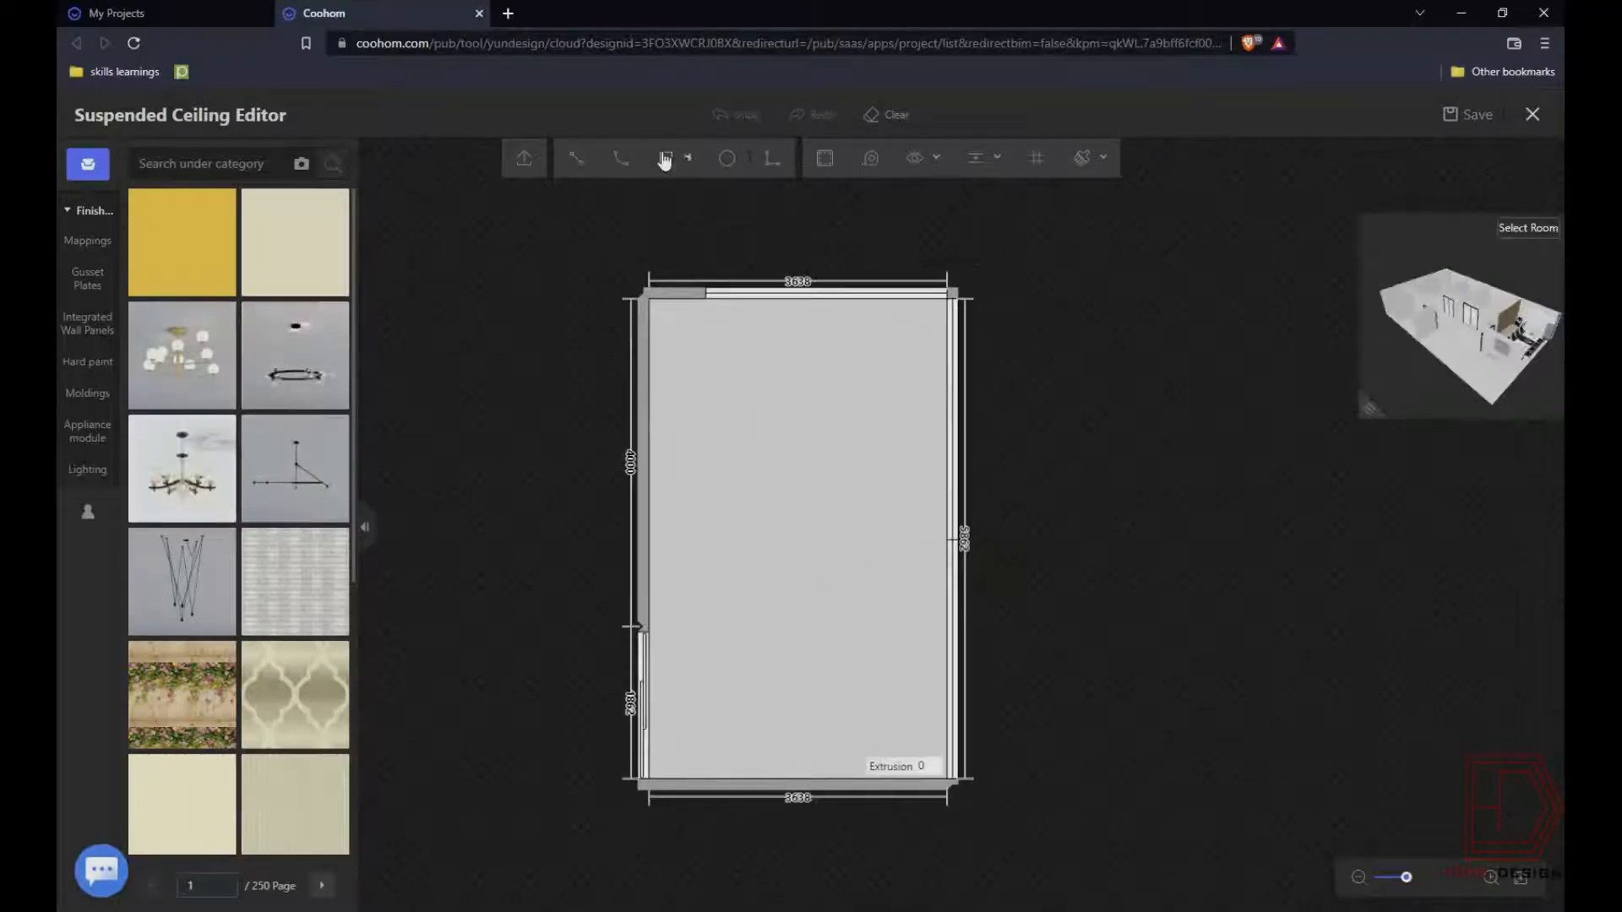
- Draw a rectangle over the whole ceiling, try a 171 mm inner border with 120 mm extrusion, and undo it
click(666, 158)
scroll(757, 611, up, 1)
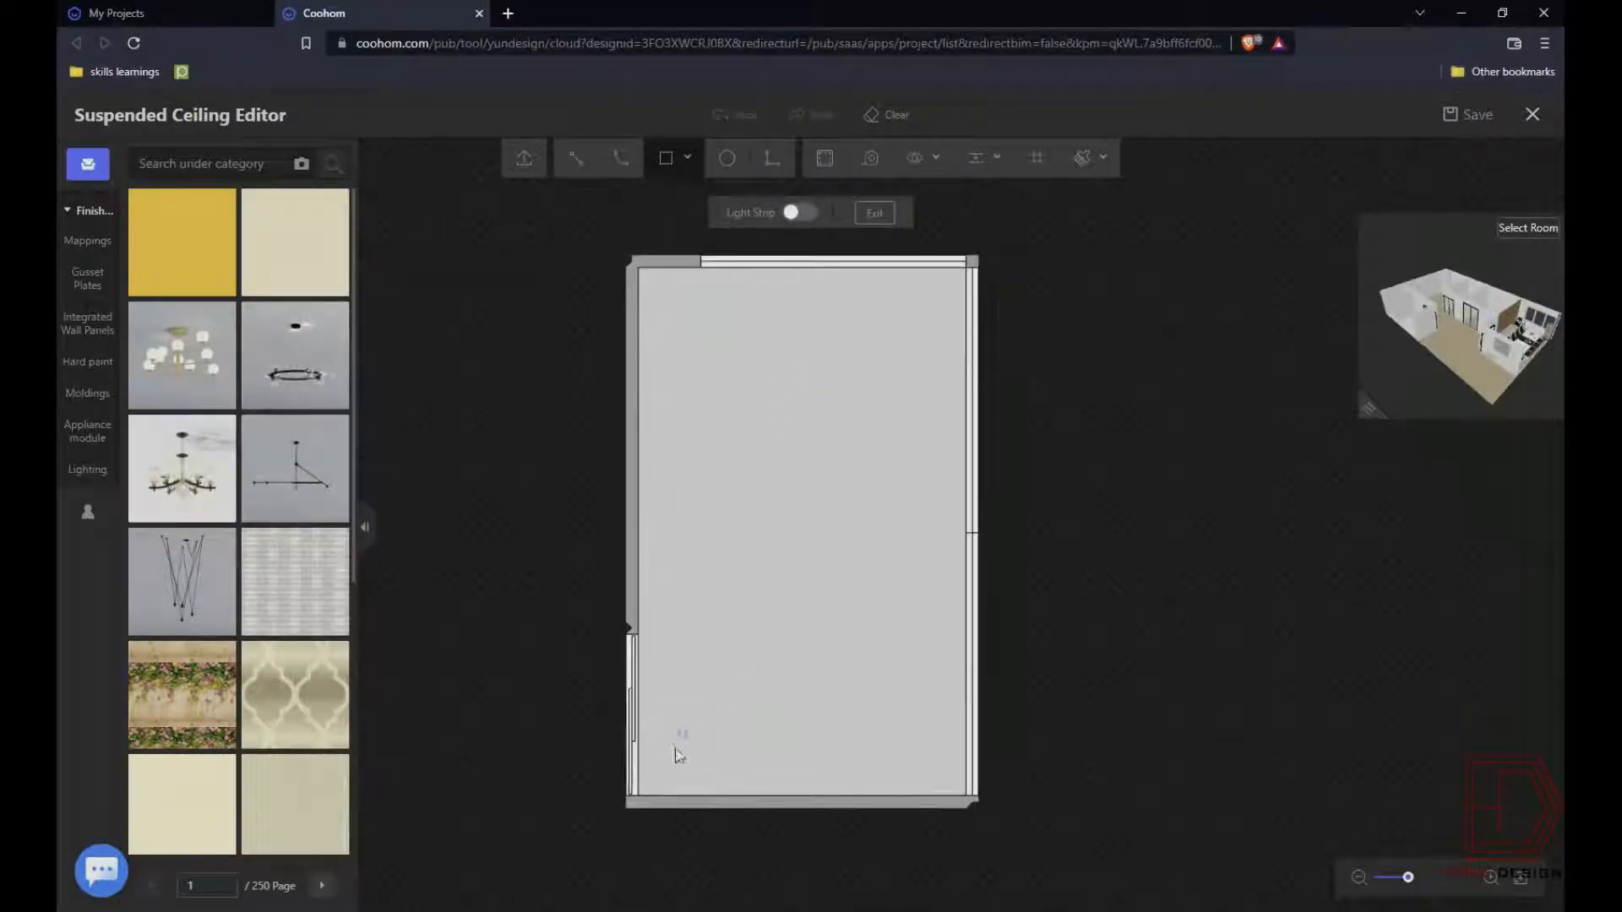
click(642, 798)
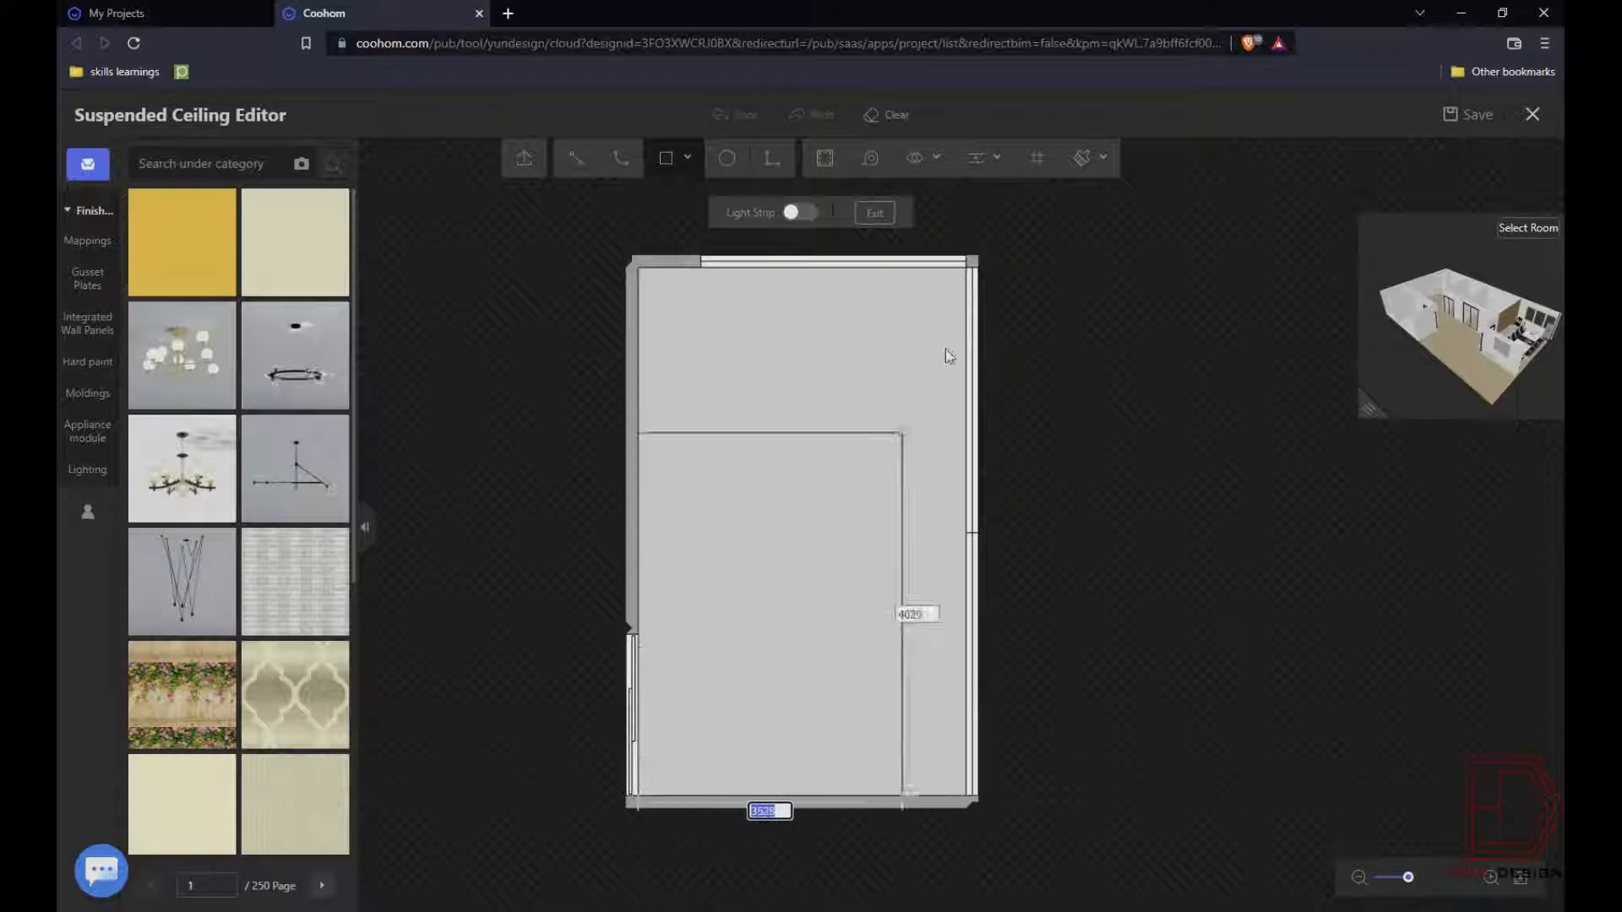
click(970, 262)
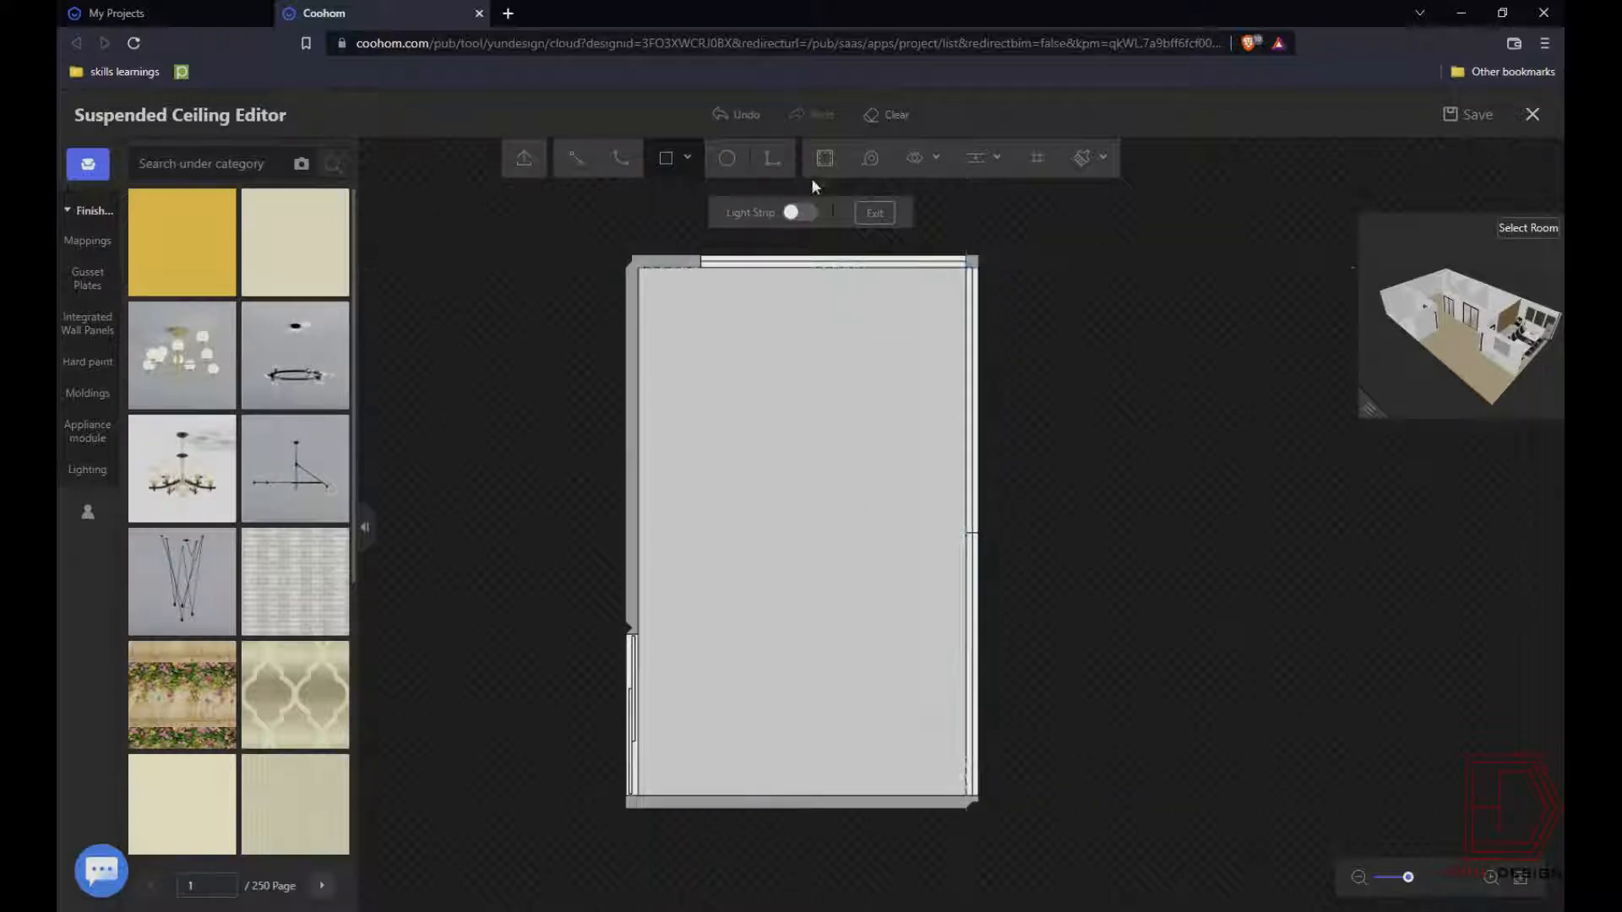
click(681, 289)
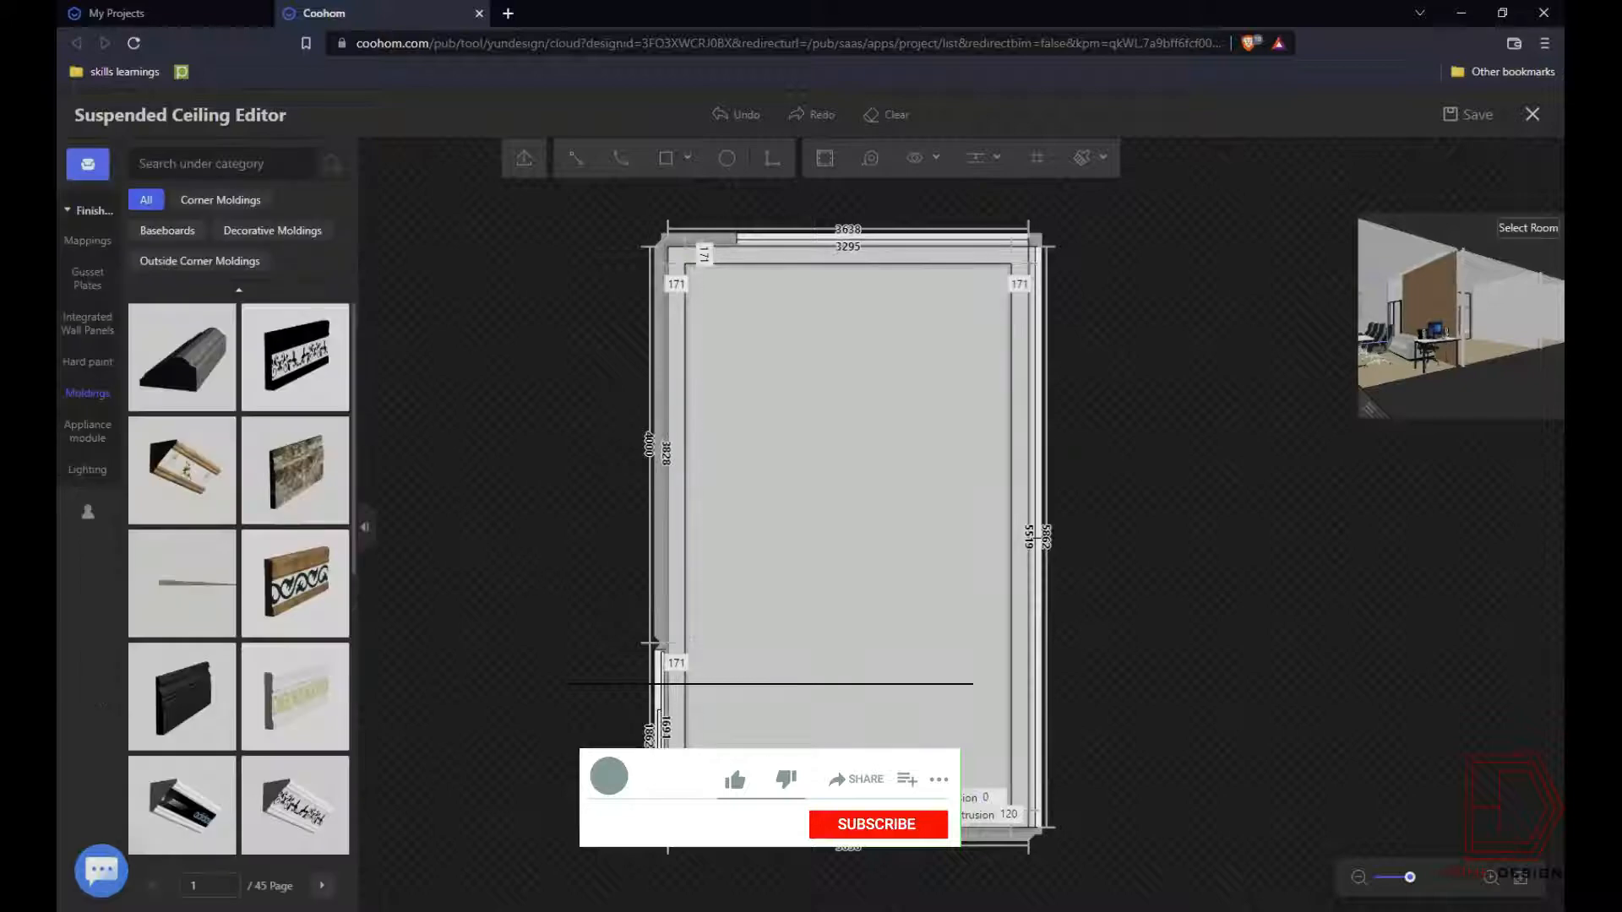
key(ctrl+z)
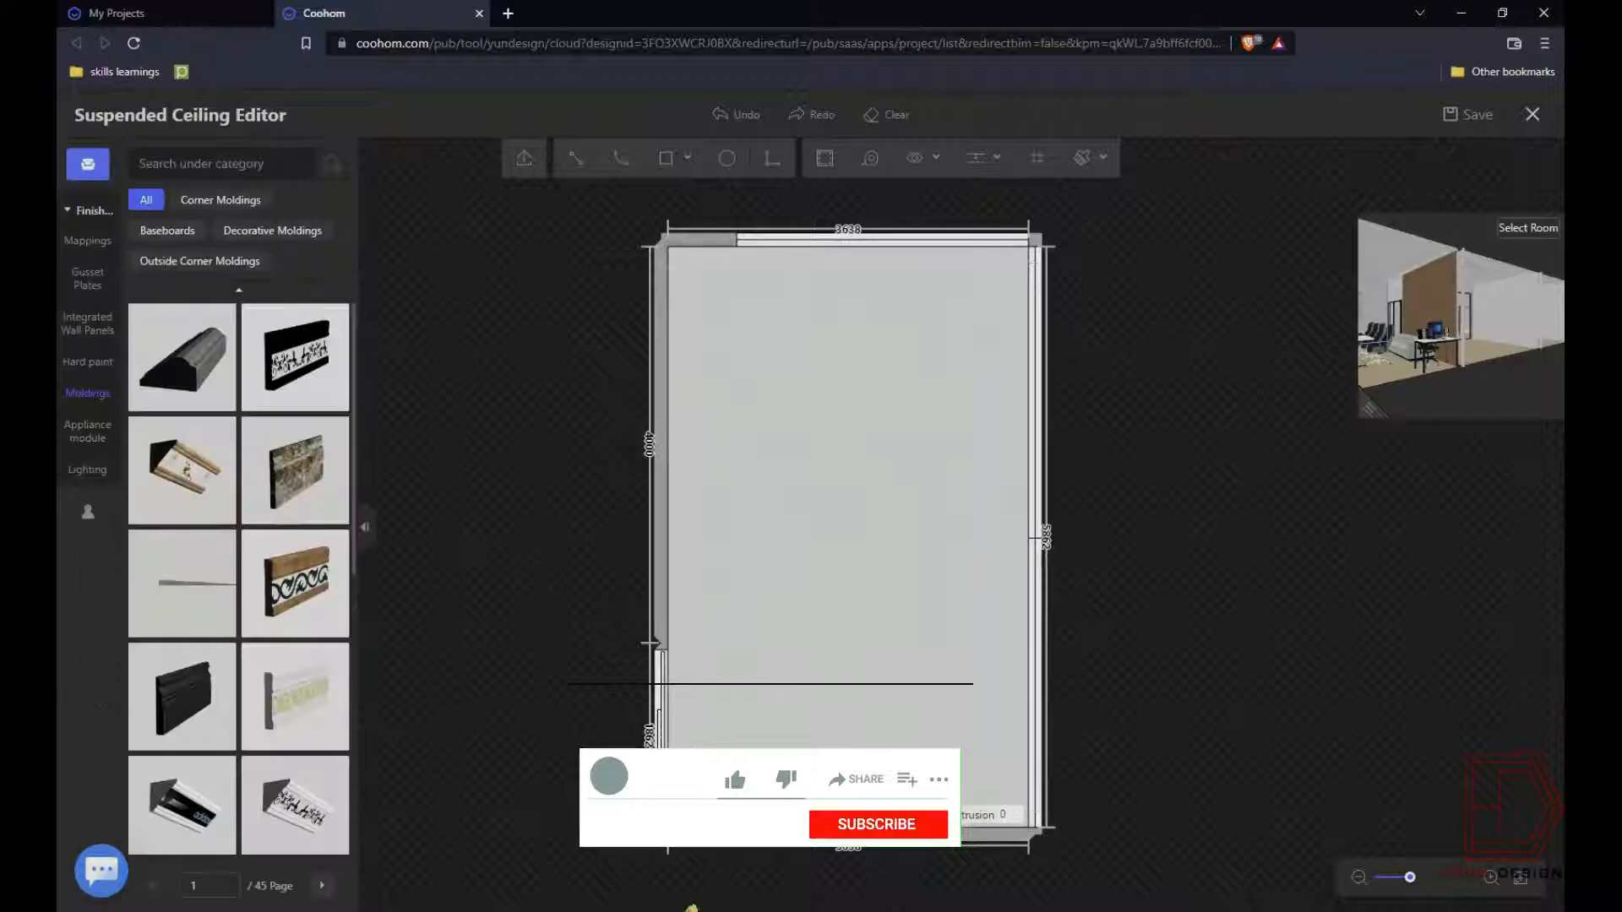
- Apply the black ribbed molding around the edges of the conference room ceiling
click(665, 163)
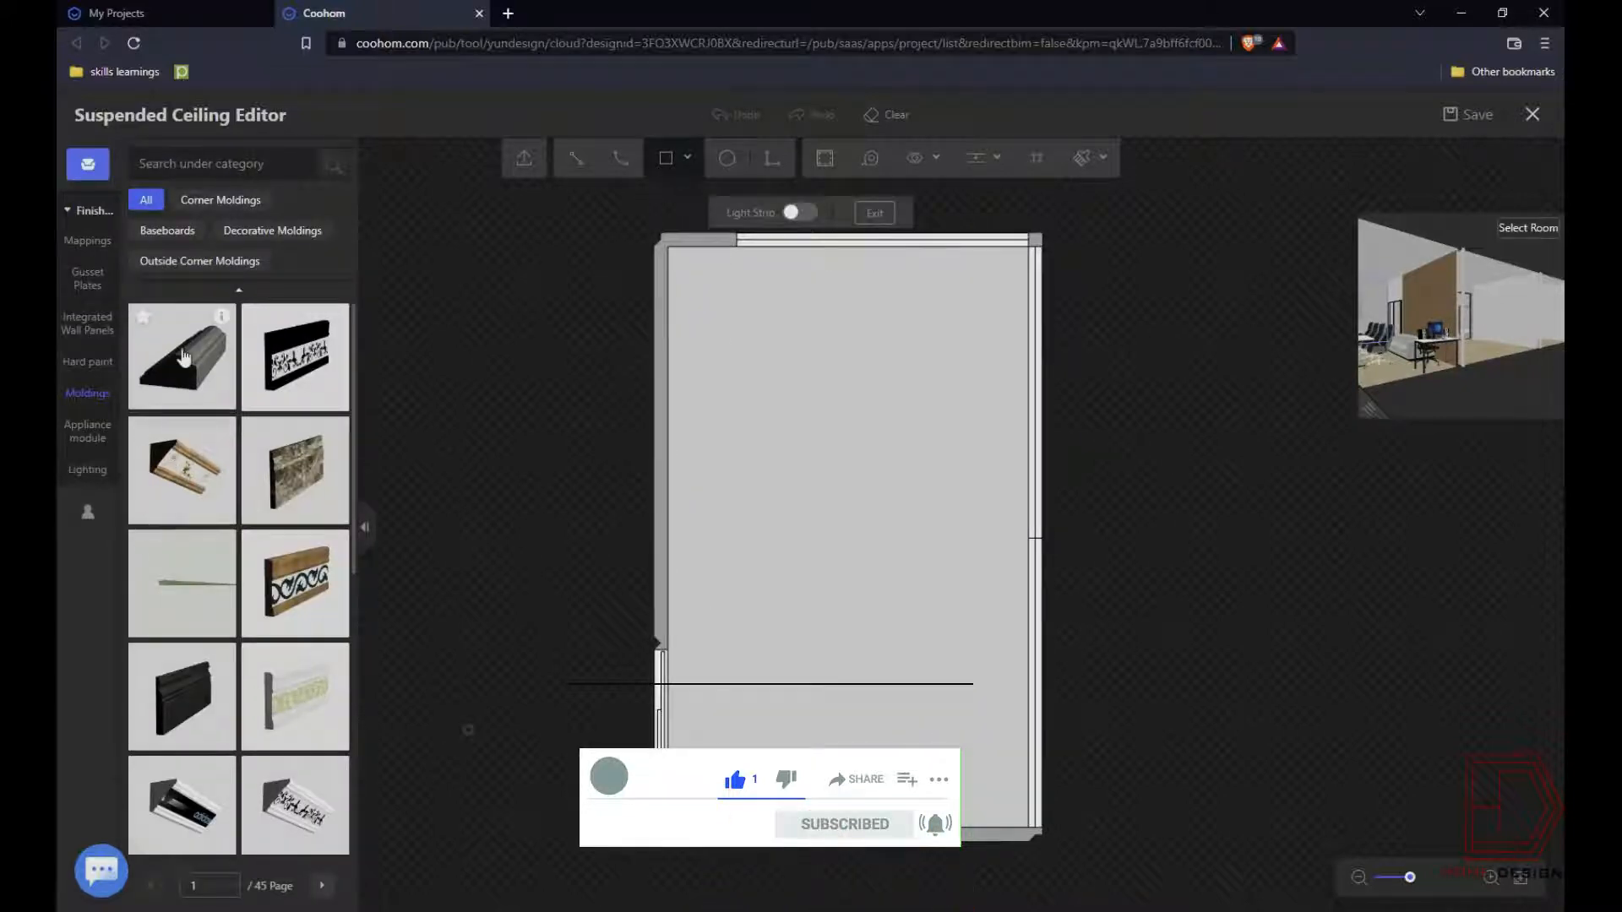
click(181, 671)
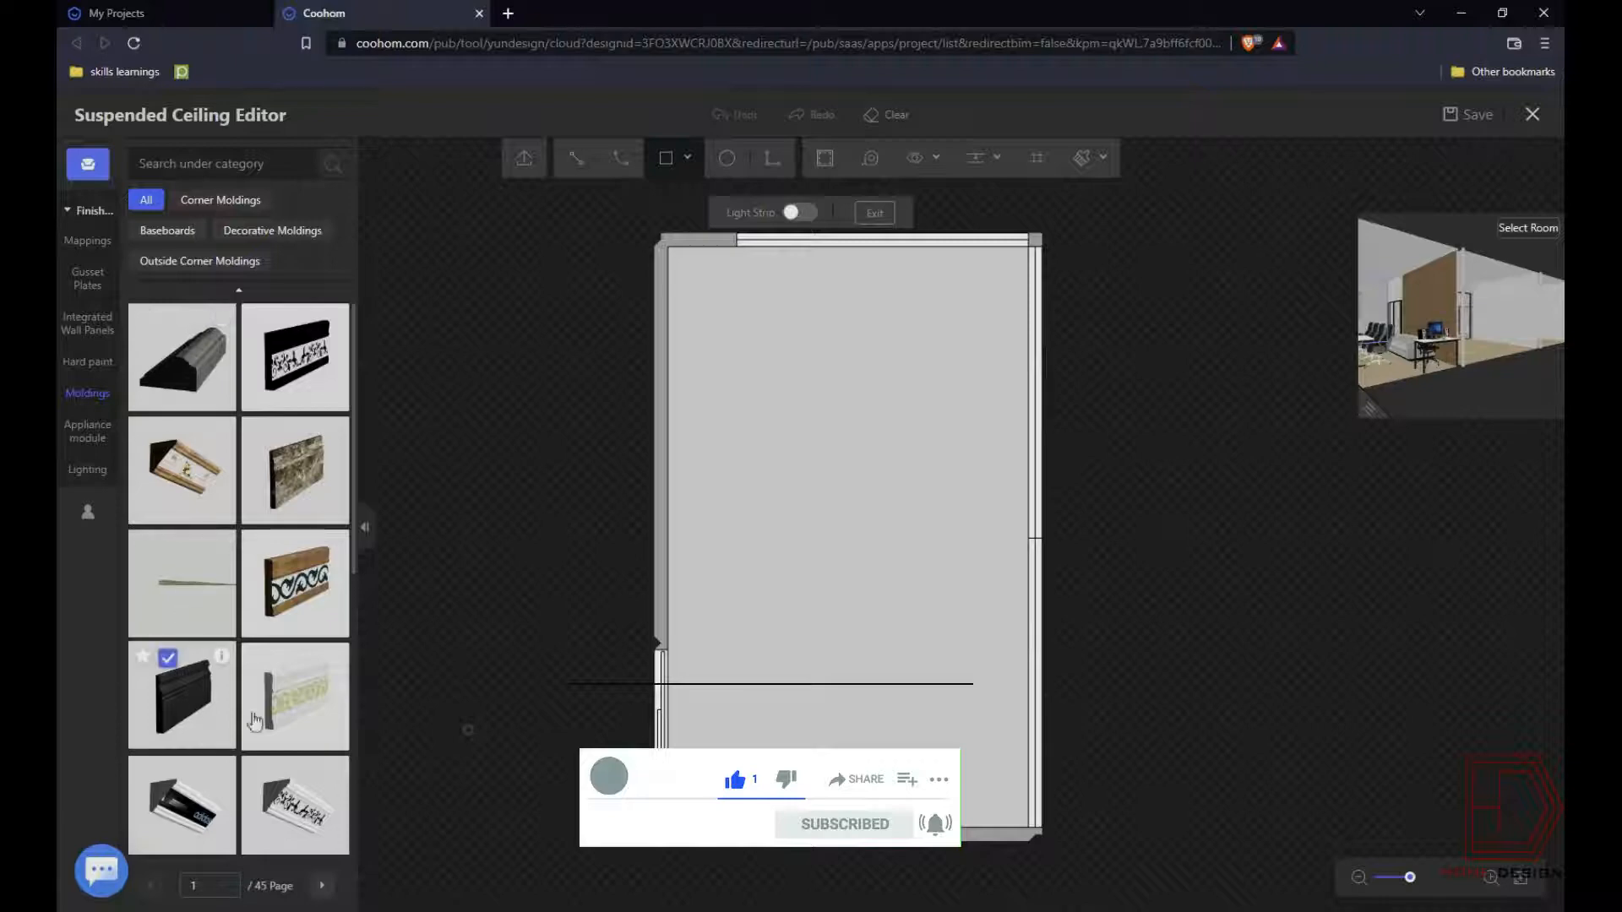
click(688, 703)
- Draw an inner rectangle about 2835 × 5073 mm on the ceiling, inside the molding
click(663, 163)
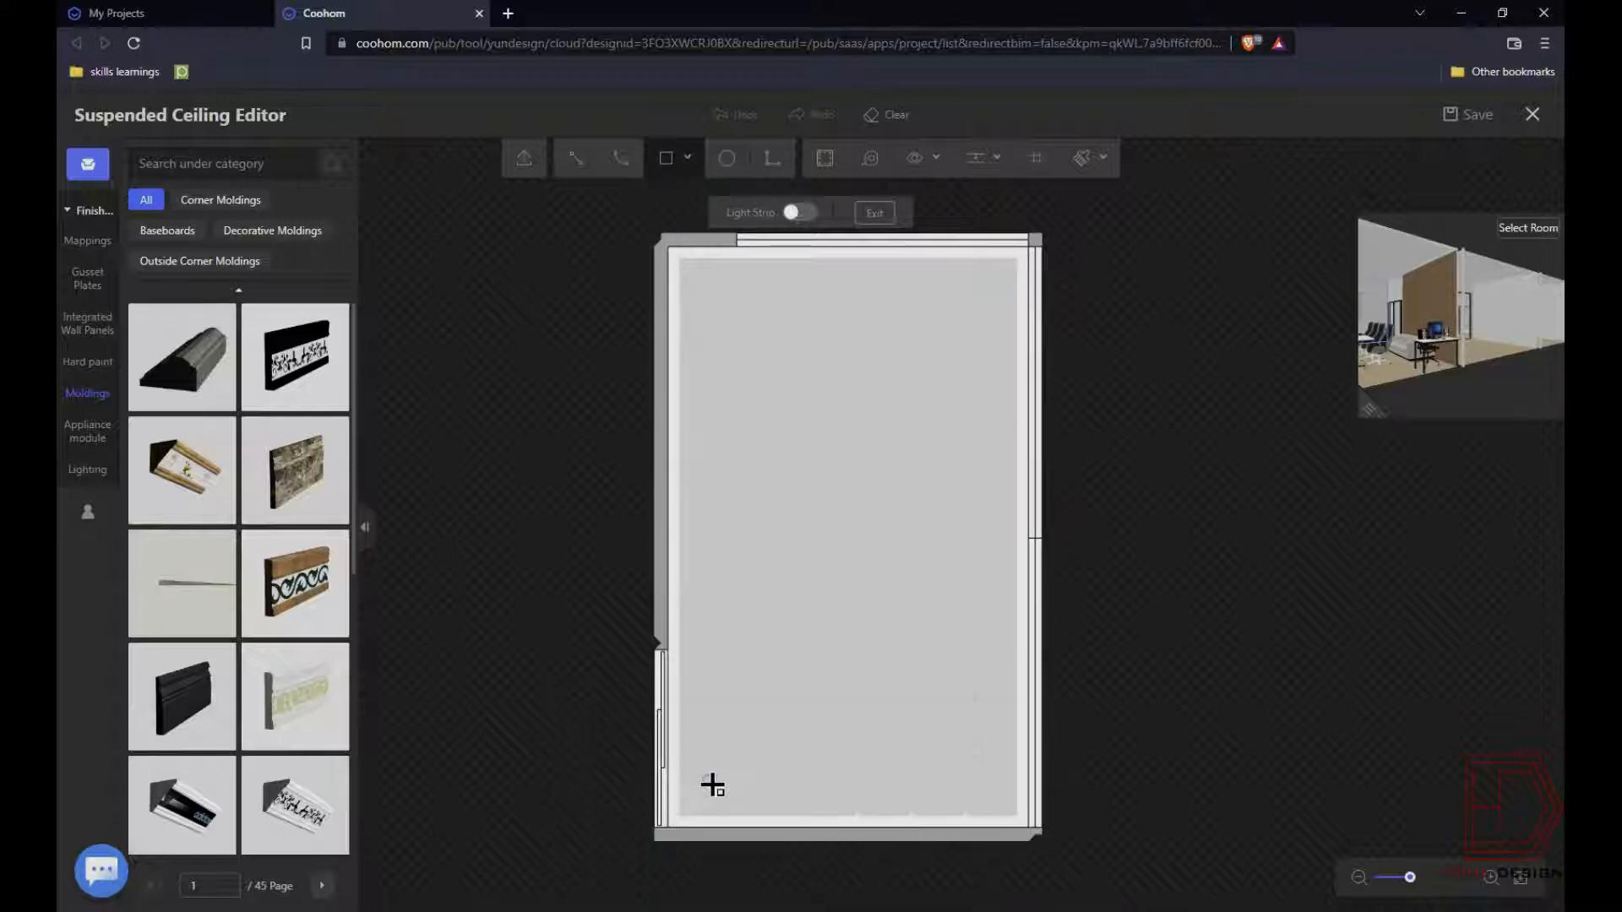
click(714, 785)
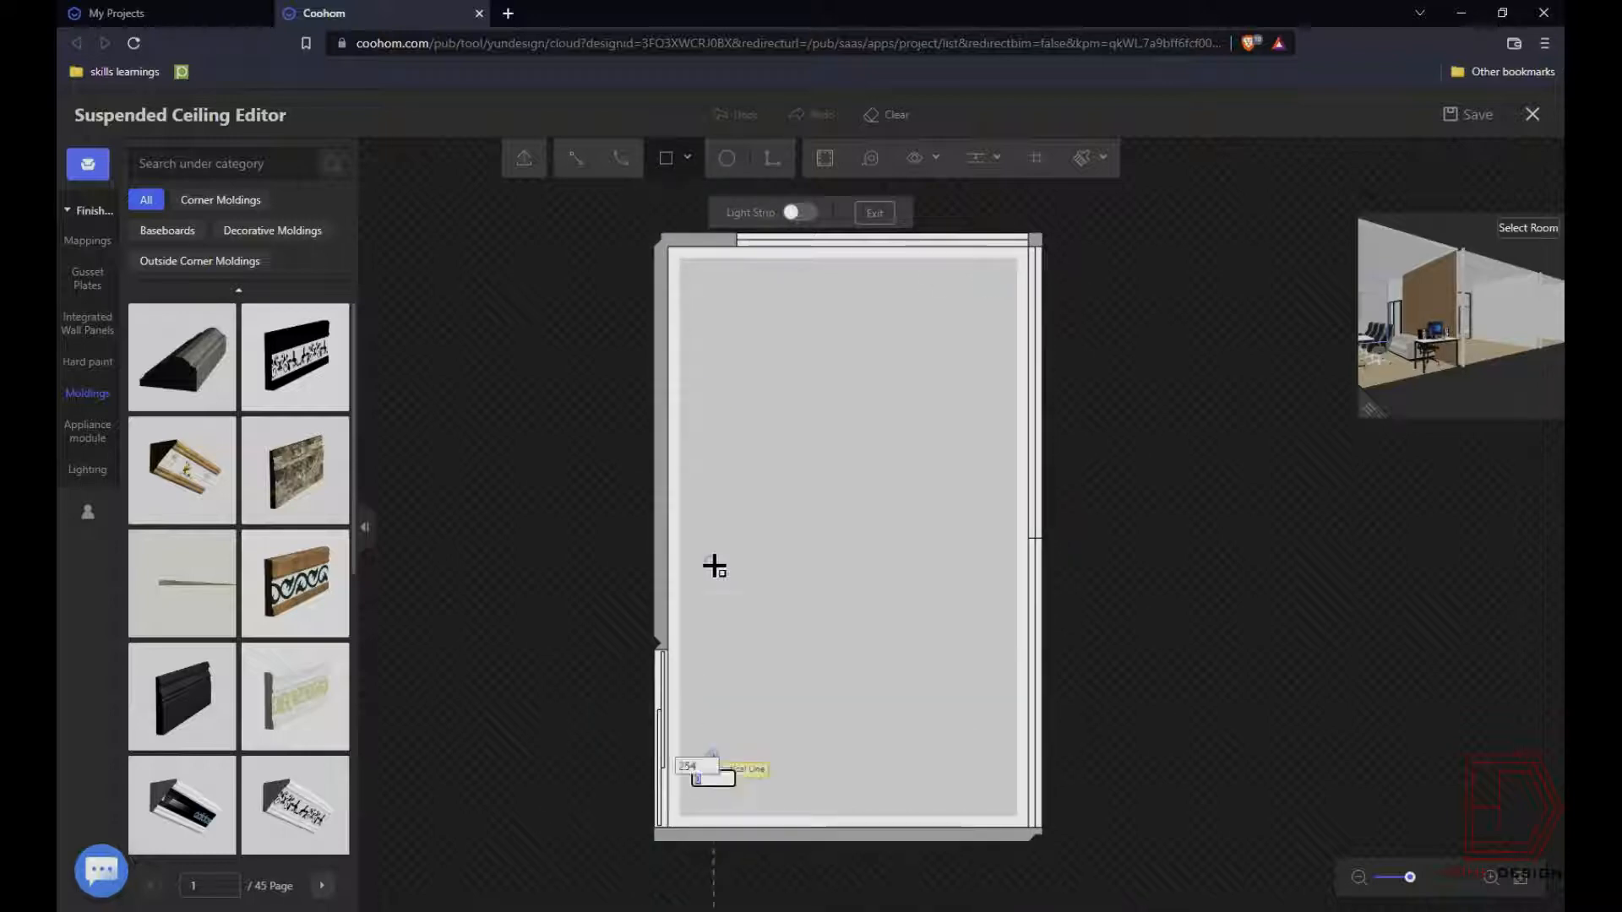
click(996, 275)
- Set the inner rectangle's distance from the ceiling edges to 300 mm on every side
click(871, 780)
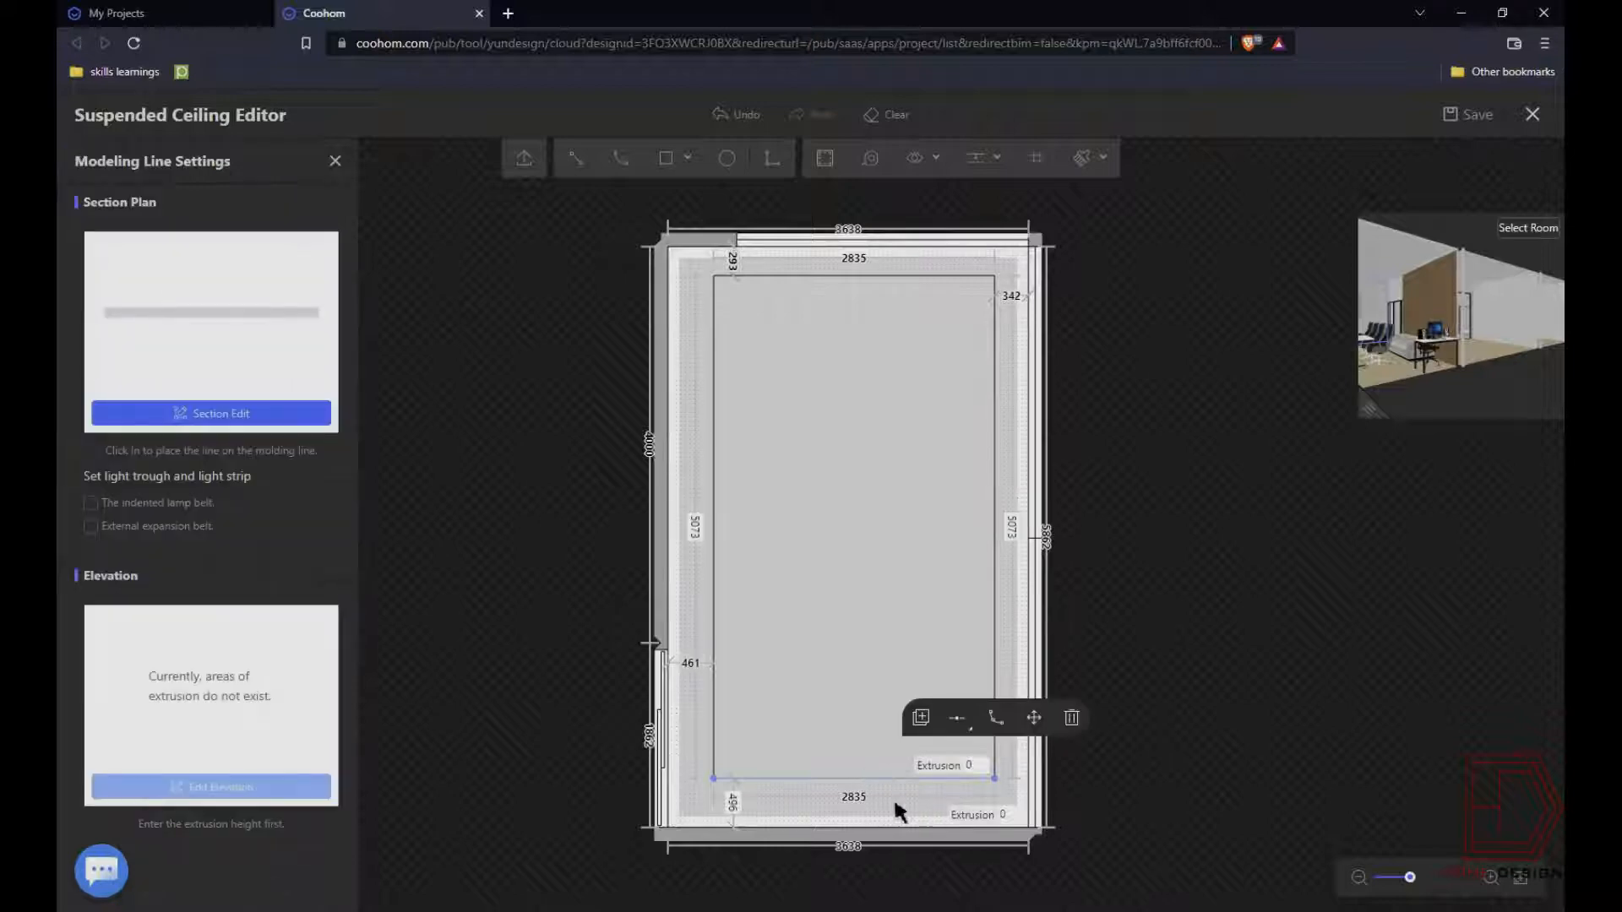
text(300)
key(Return)
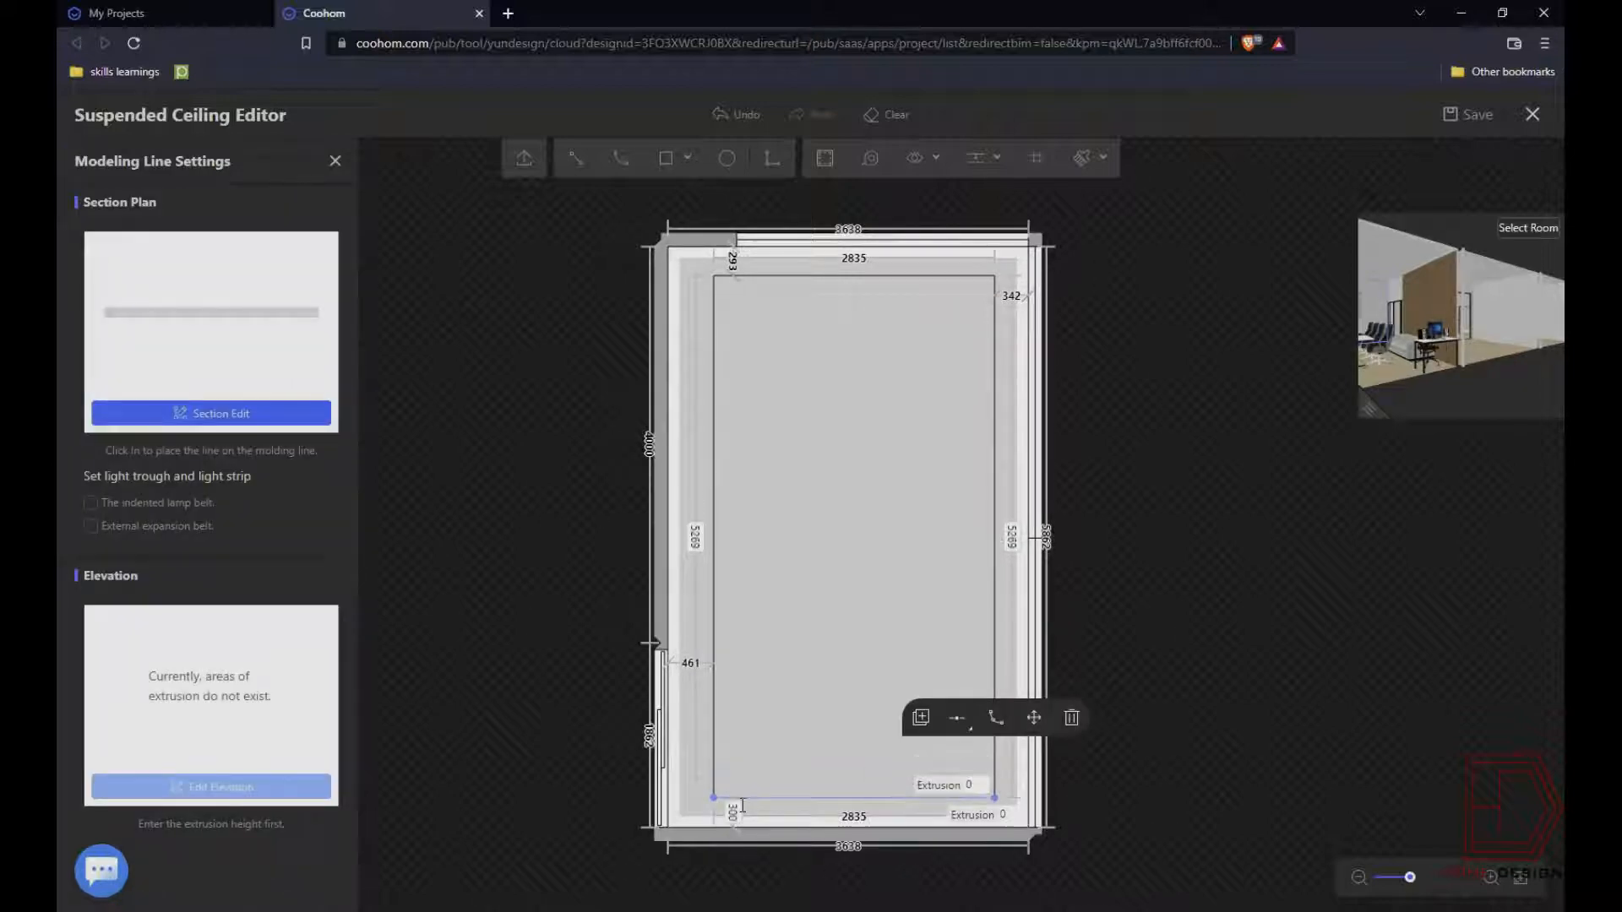
click(813, 273)
click(733, 261)
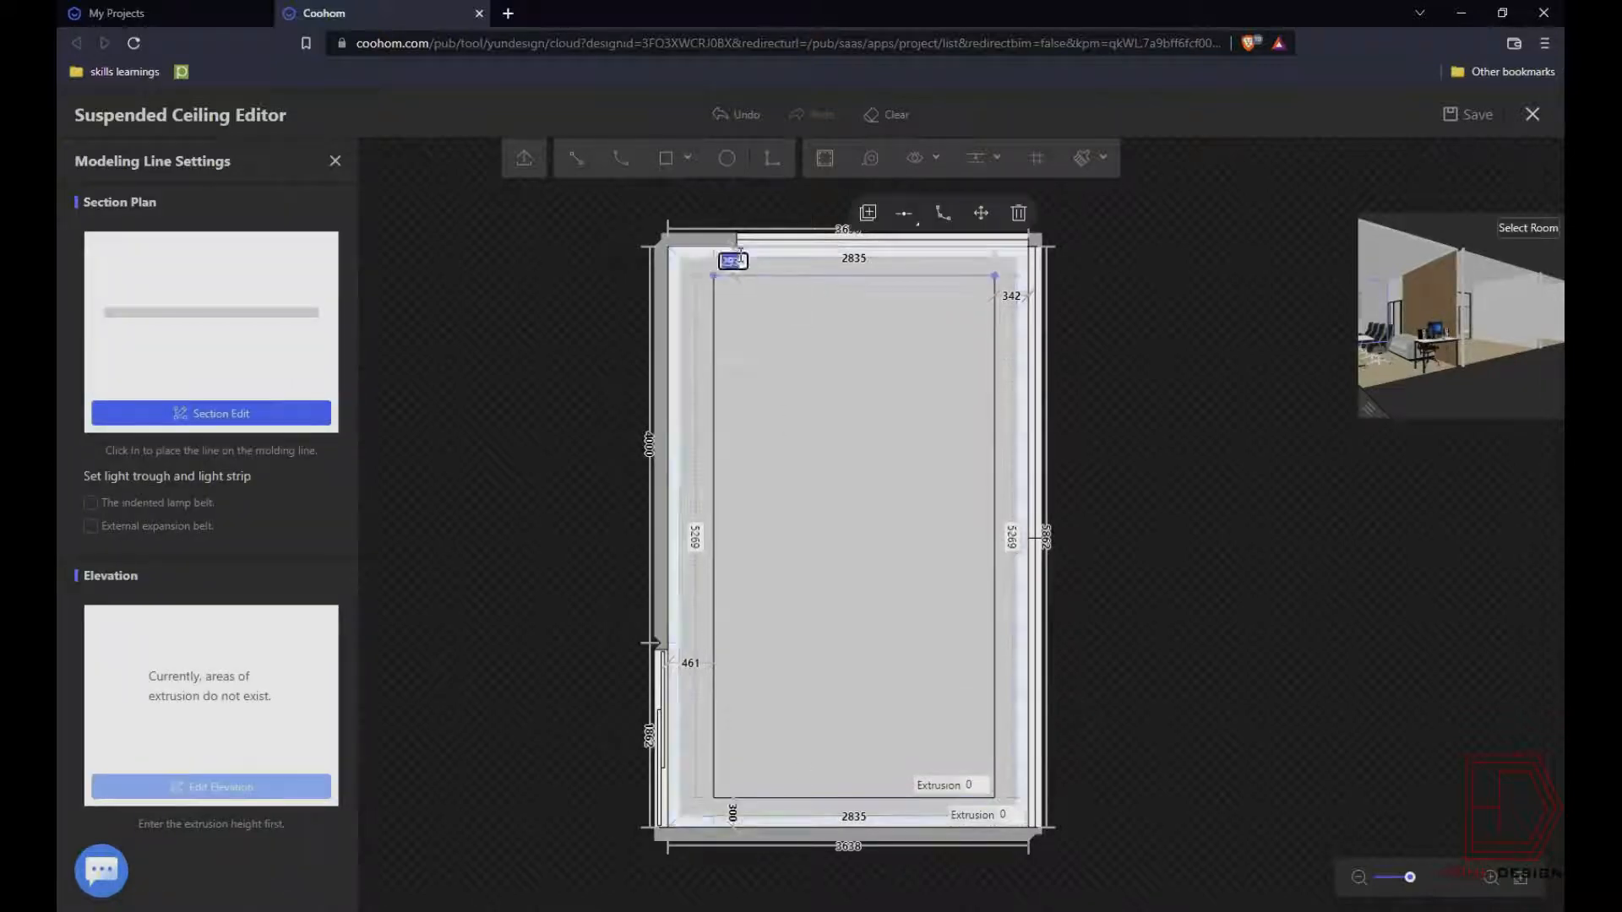
text(300)
key(Return)
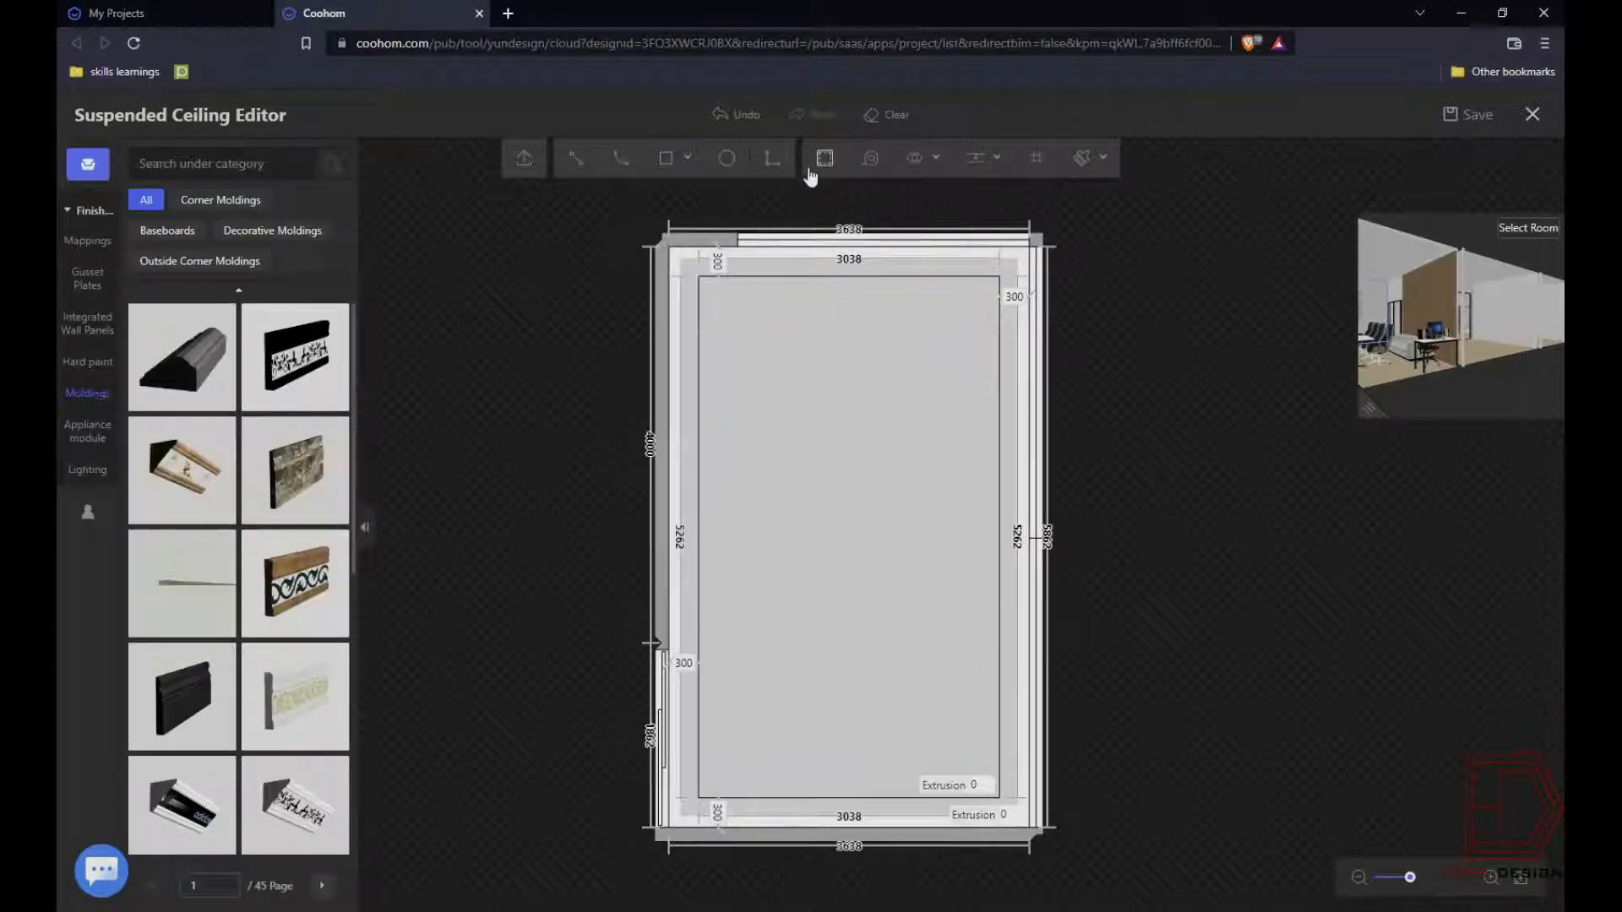
- Offset the ceiling's inner rectangle inward by about 196 mm and set the extrusion of the band between them to 160 mm
click(813, 170)
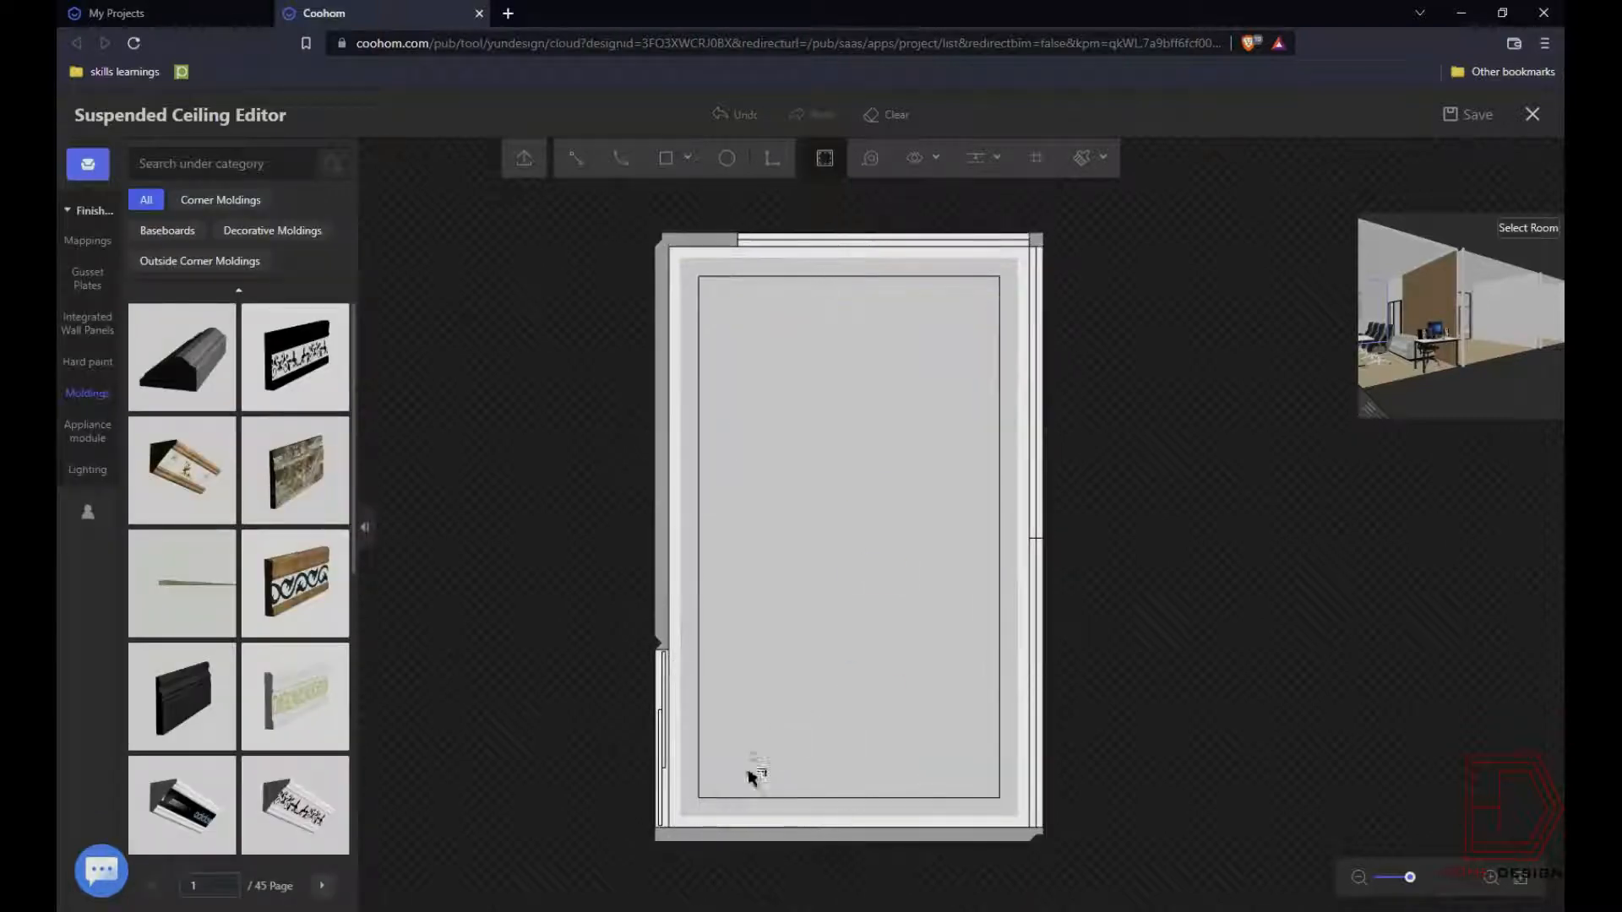
click(749, 771)
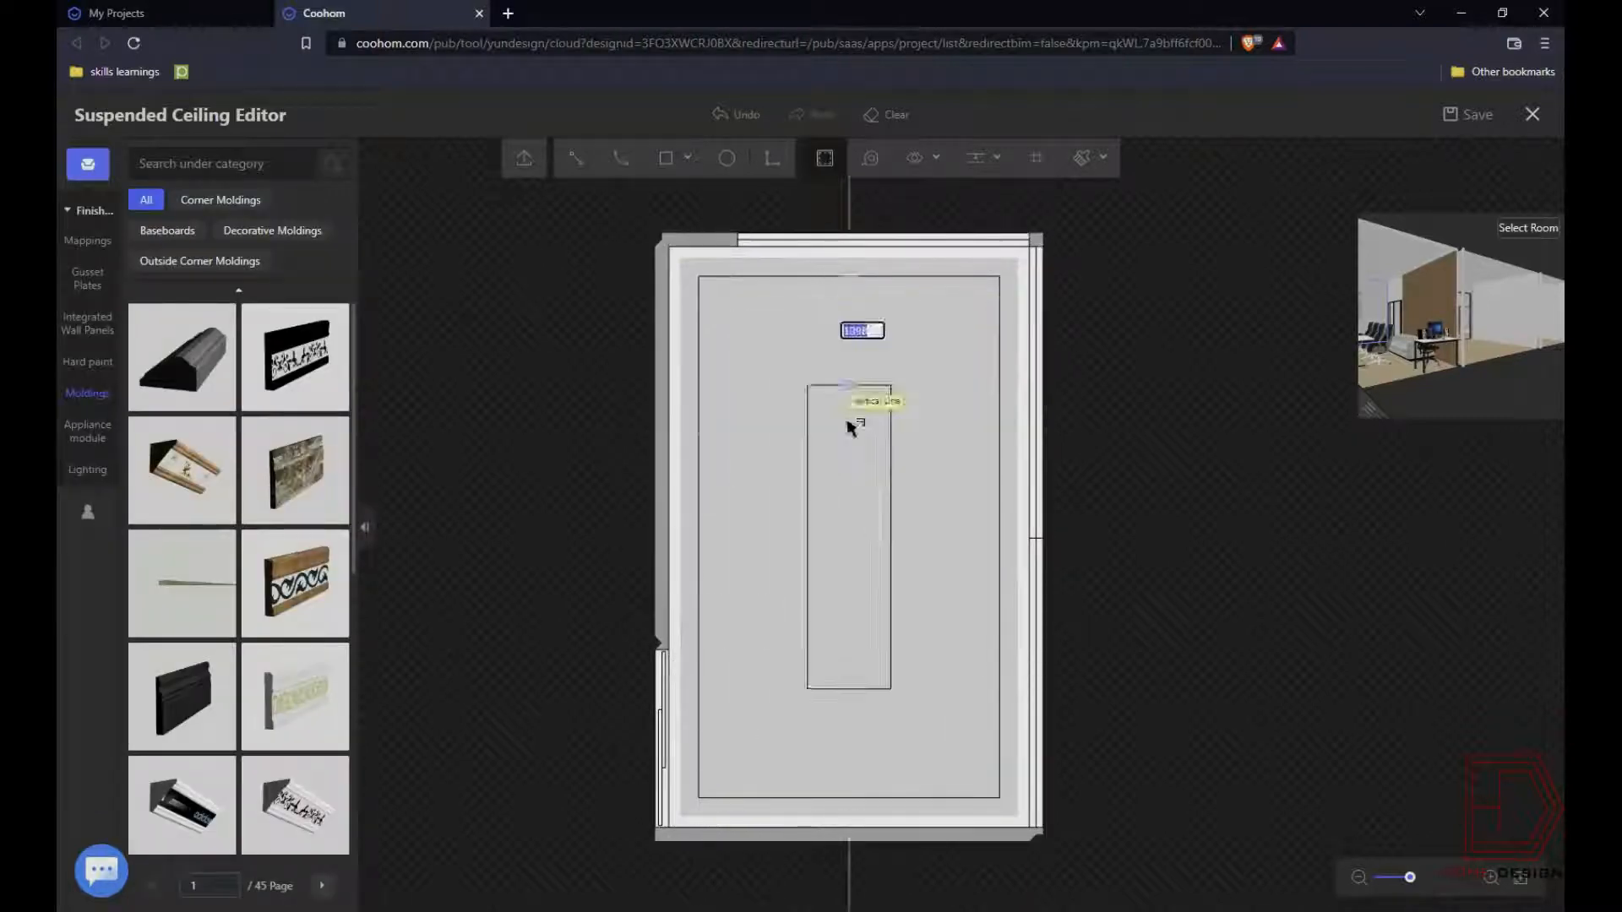
click(980, 785)
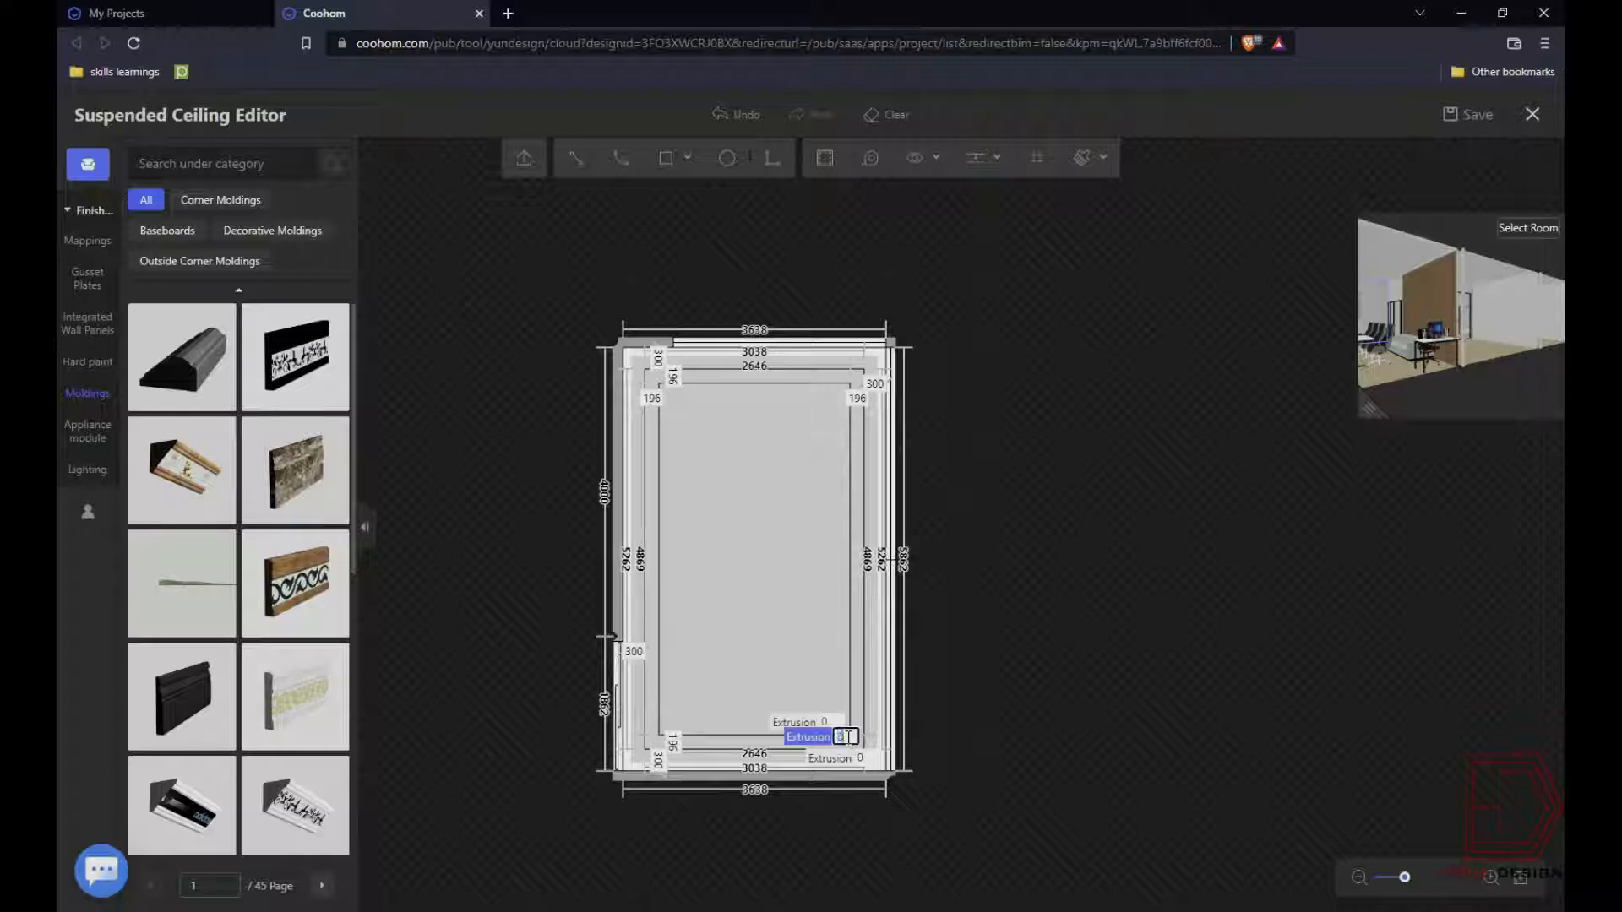
scroll(846, 743, up, 2)
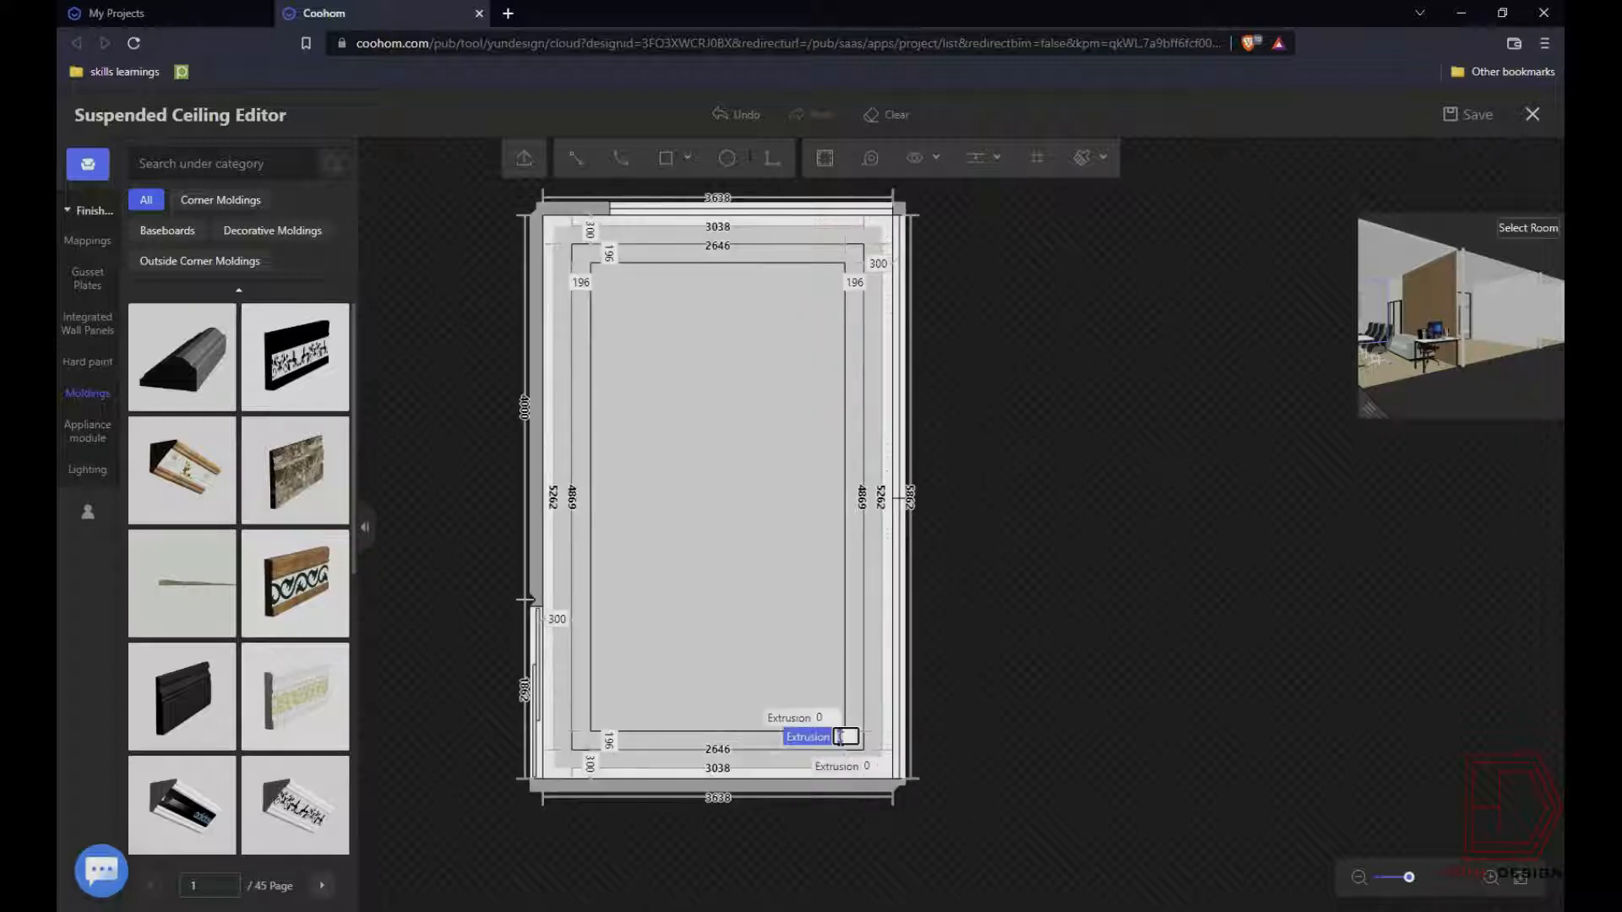
text(160)
key(Return)
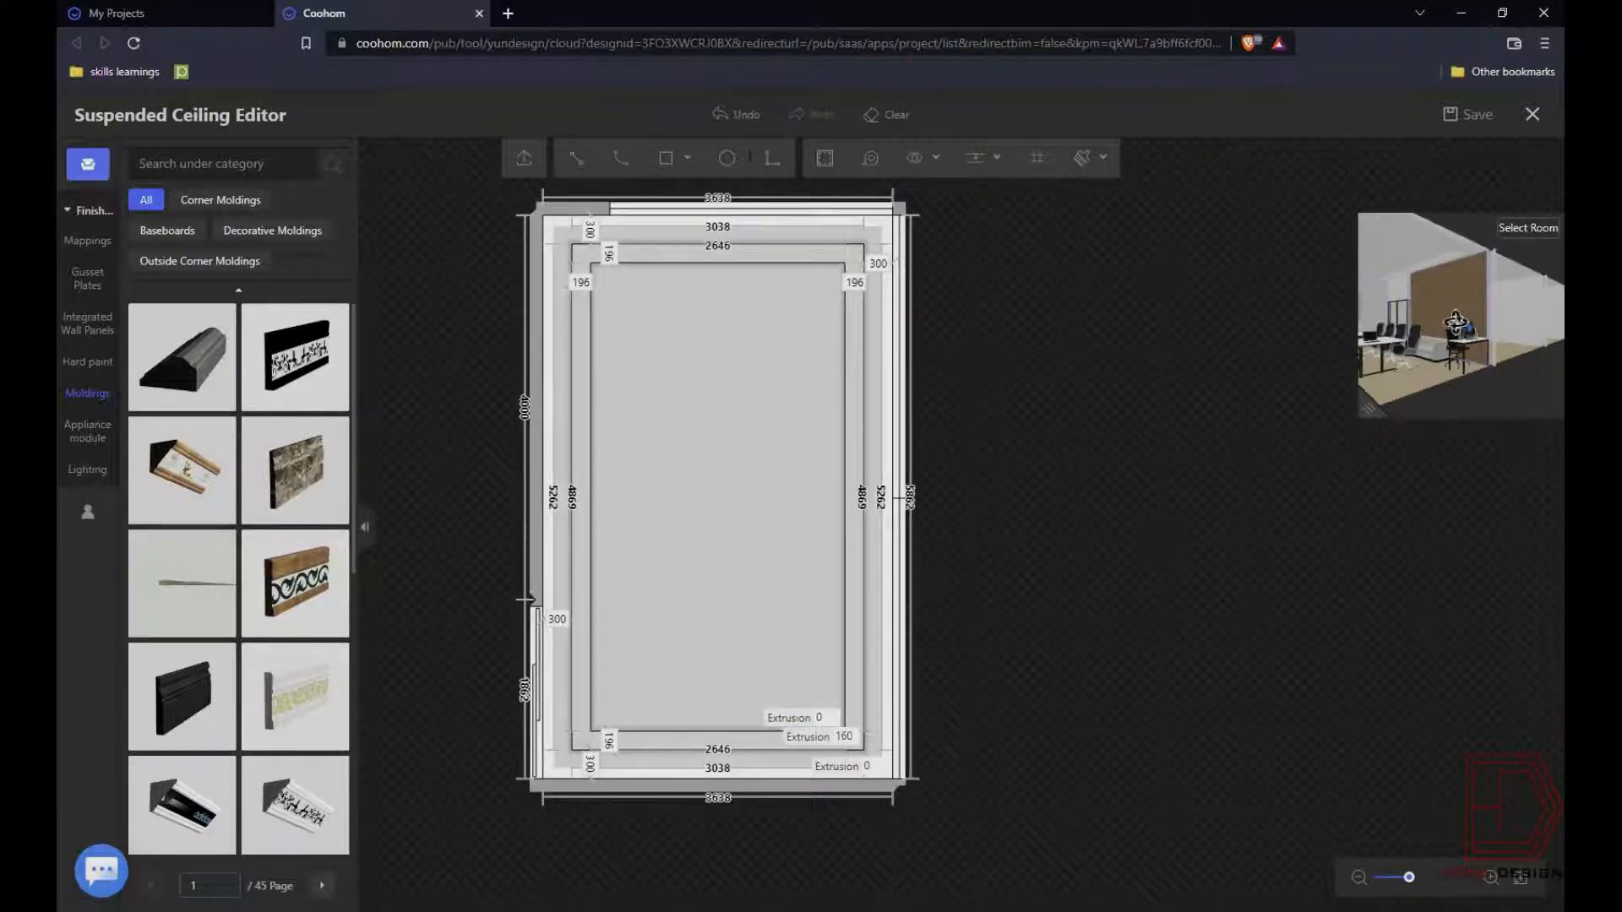
- Apply an Inner Fillet to the four corners of the innermost rectangle and set its area's extrusion to 120 mm
click(716, 558)
click(584, 673)
click(676, 672)
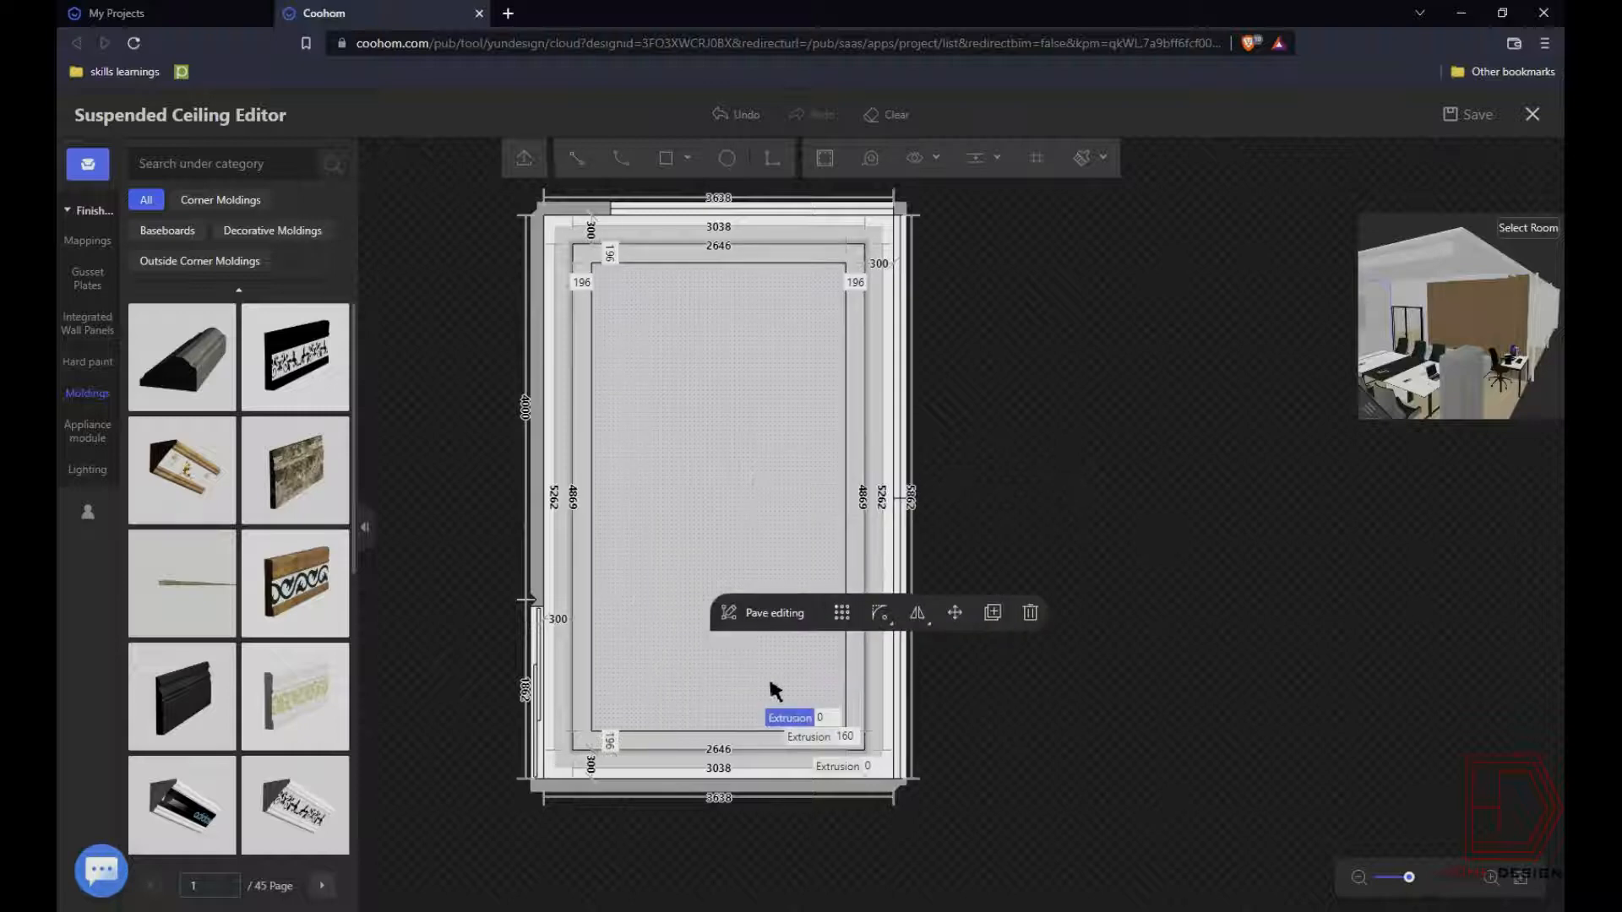
click(879, 612)
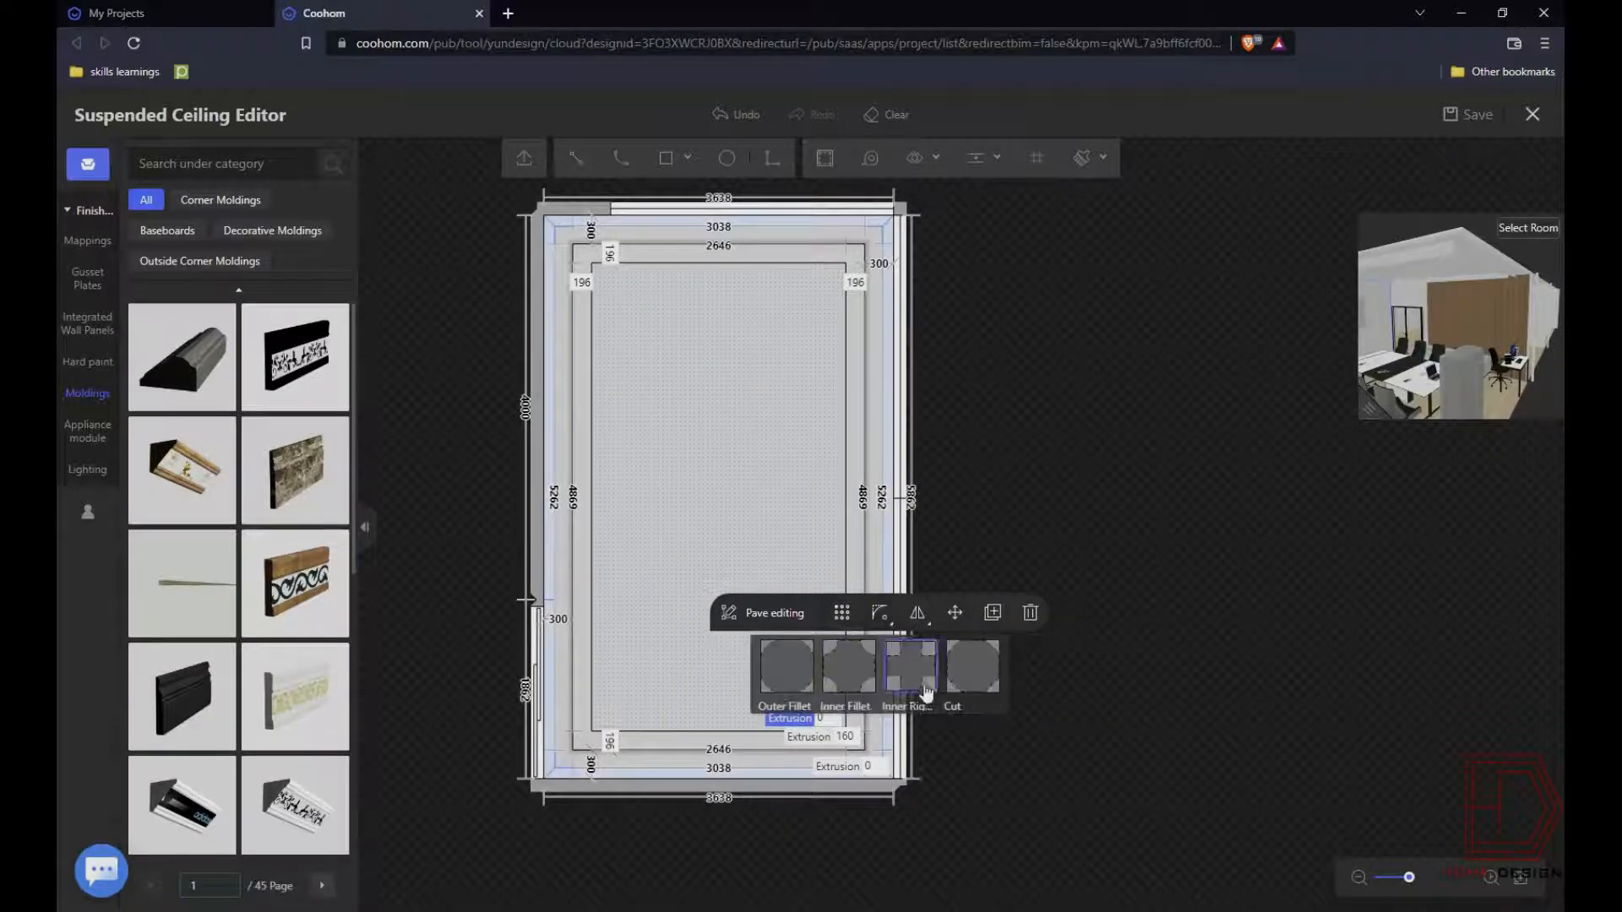
click(851, 669)
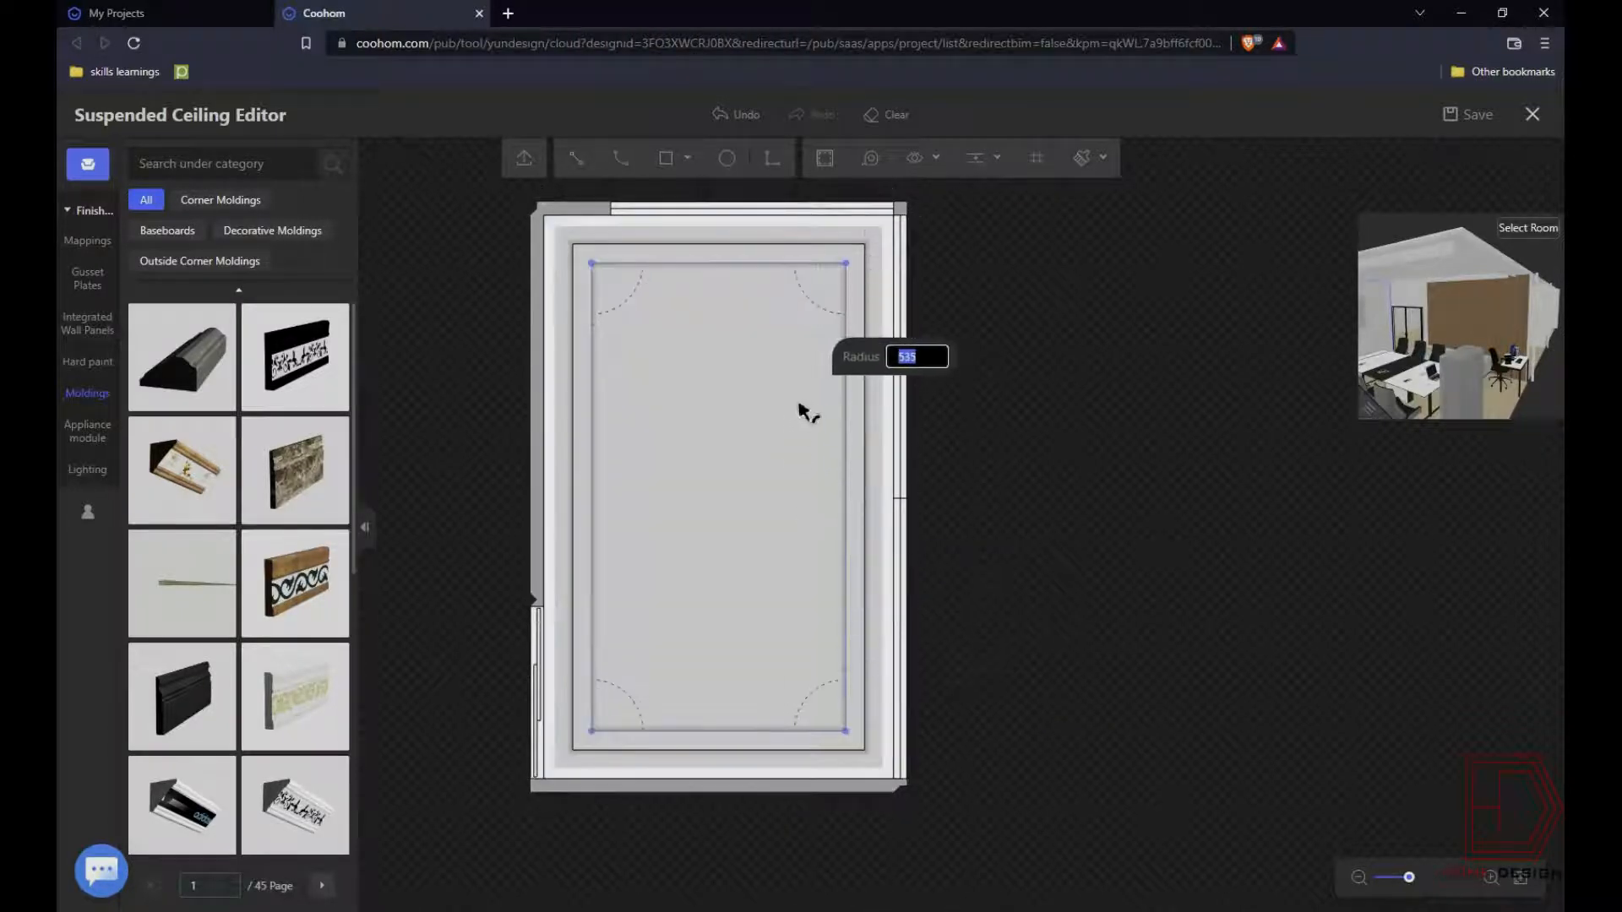
click(785, 422)
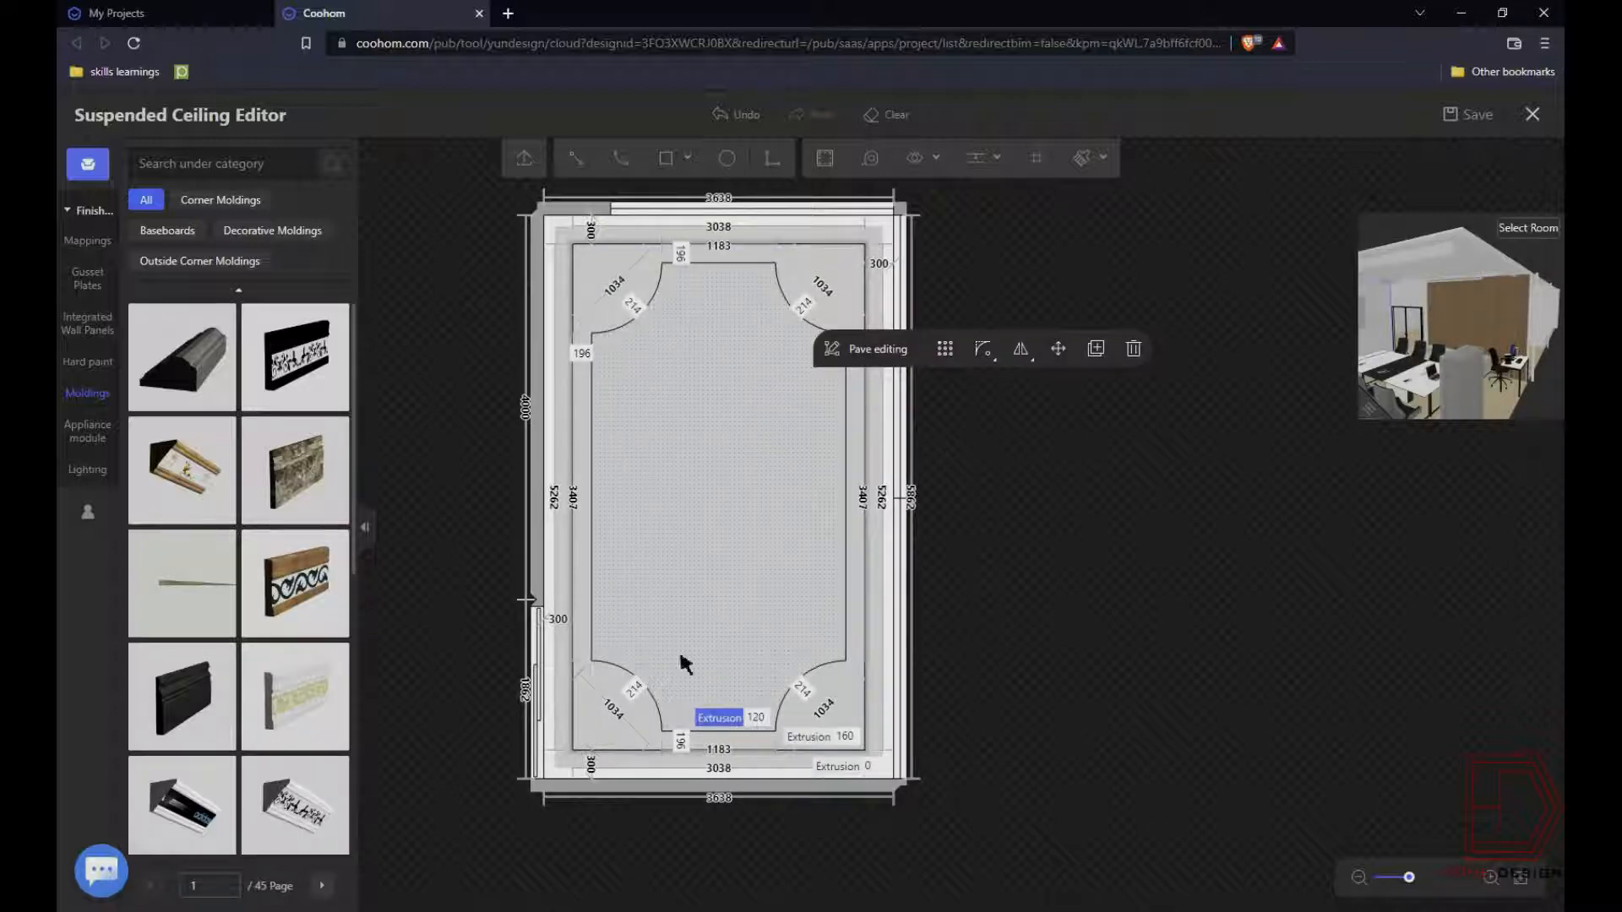
- Add an indented lamp belt with light trough and light strip, brightness 500, along all edges and arcs of the filleted outline
scroll(935, 703, down, 1)
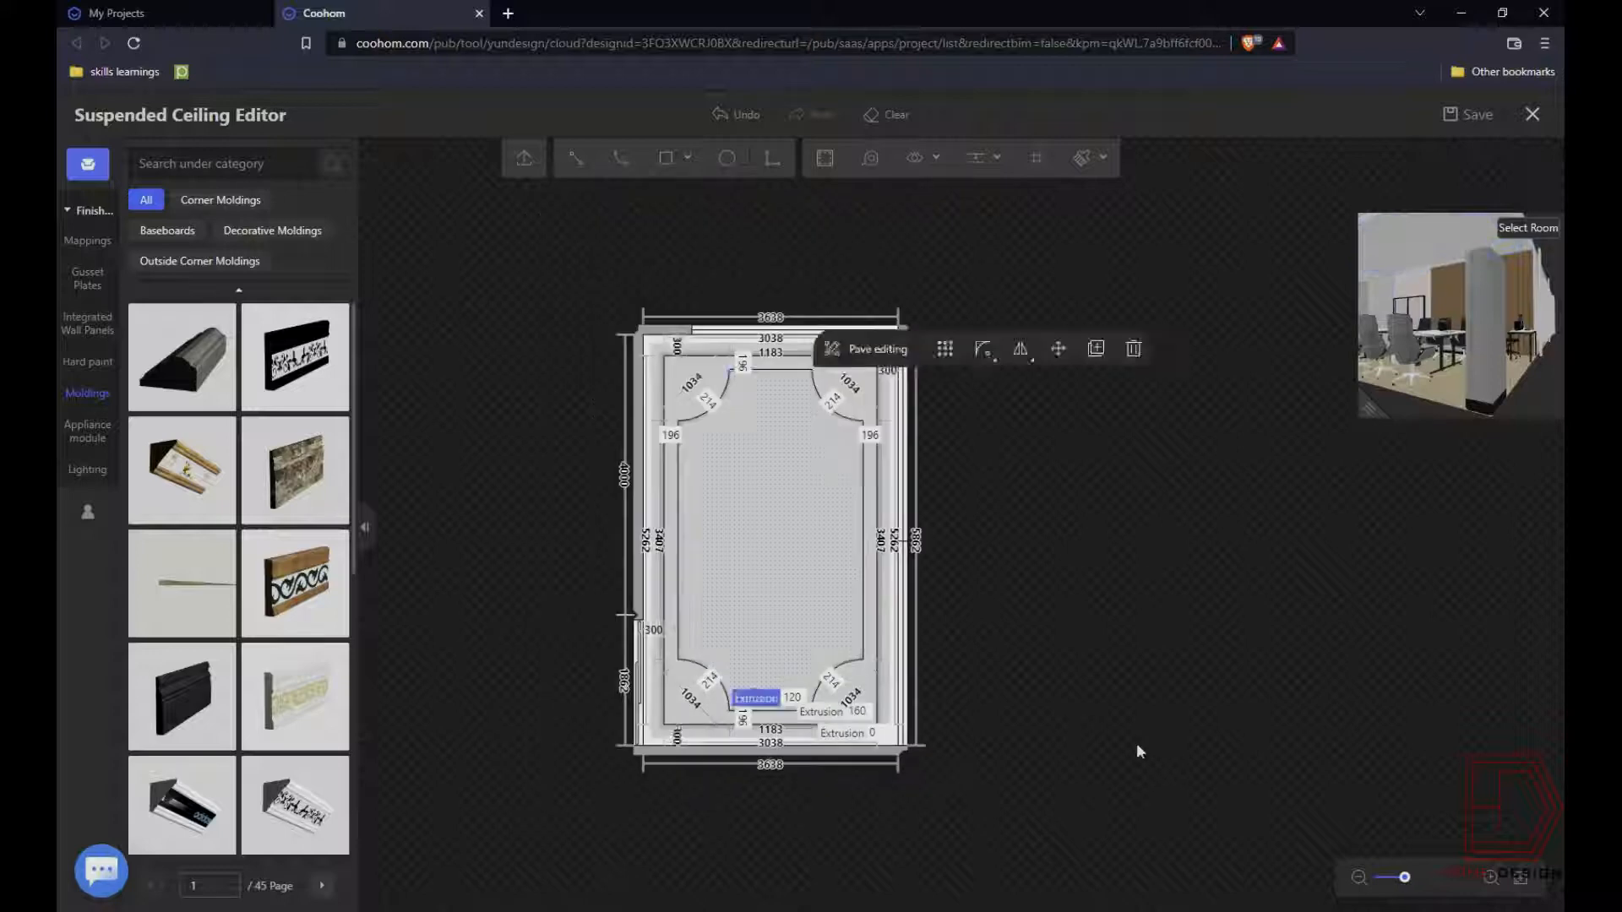
click(1137, 751)
scroll(756, 405, up, 3)
click(760, 343)
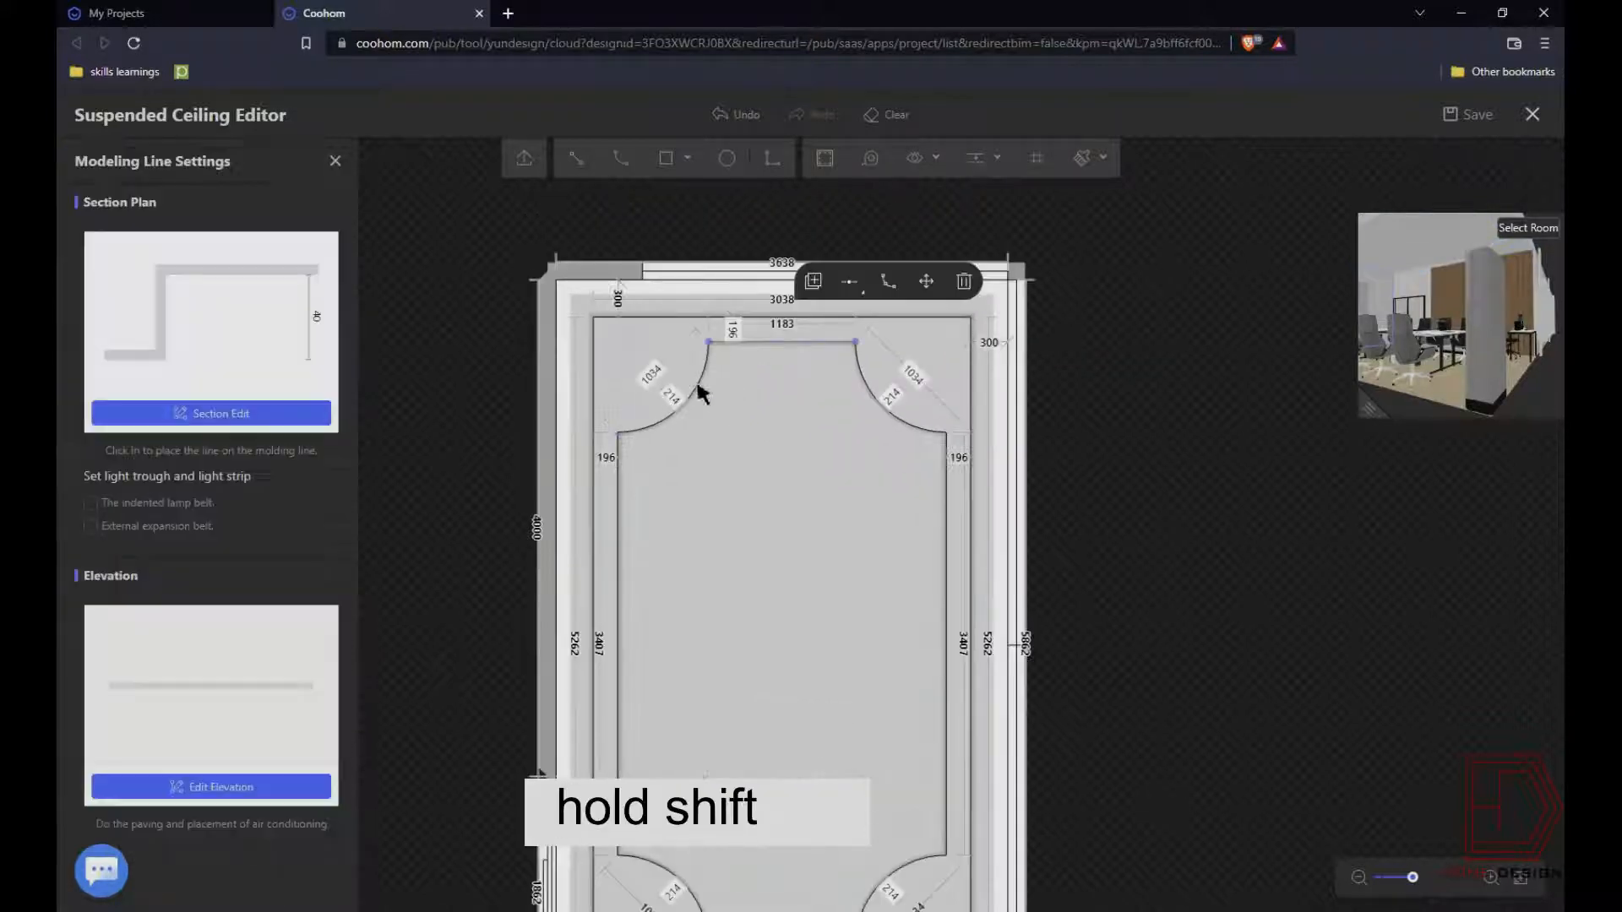
shift+click(699, 383)
shift+click(619, 515)
shift+click(665, 877)
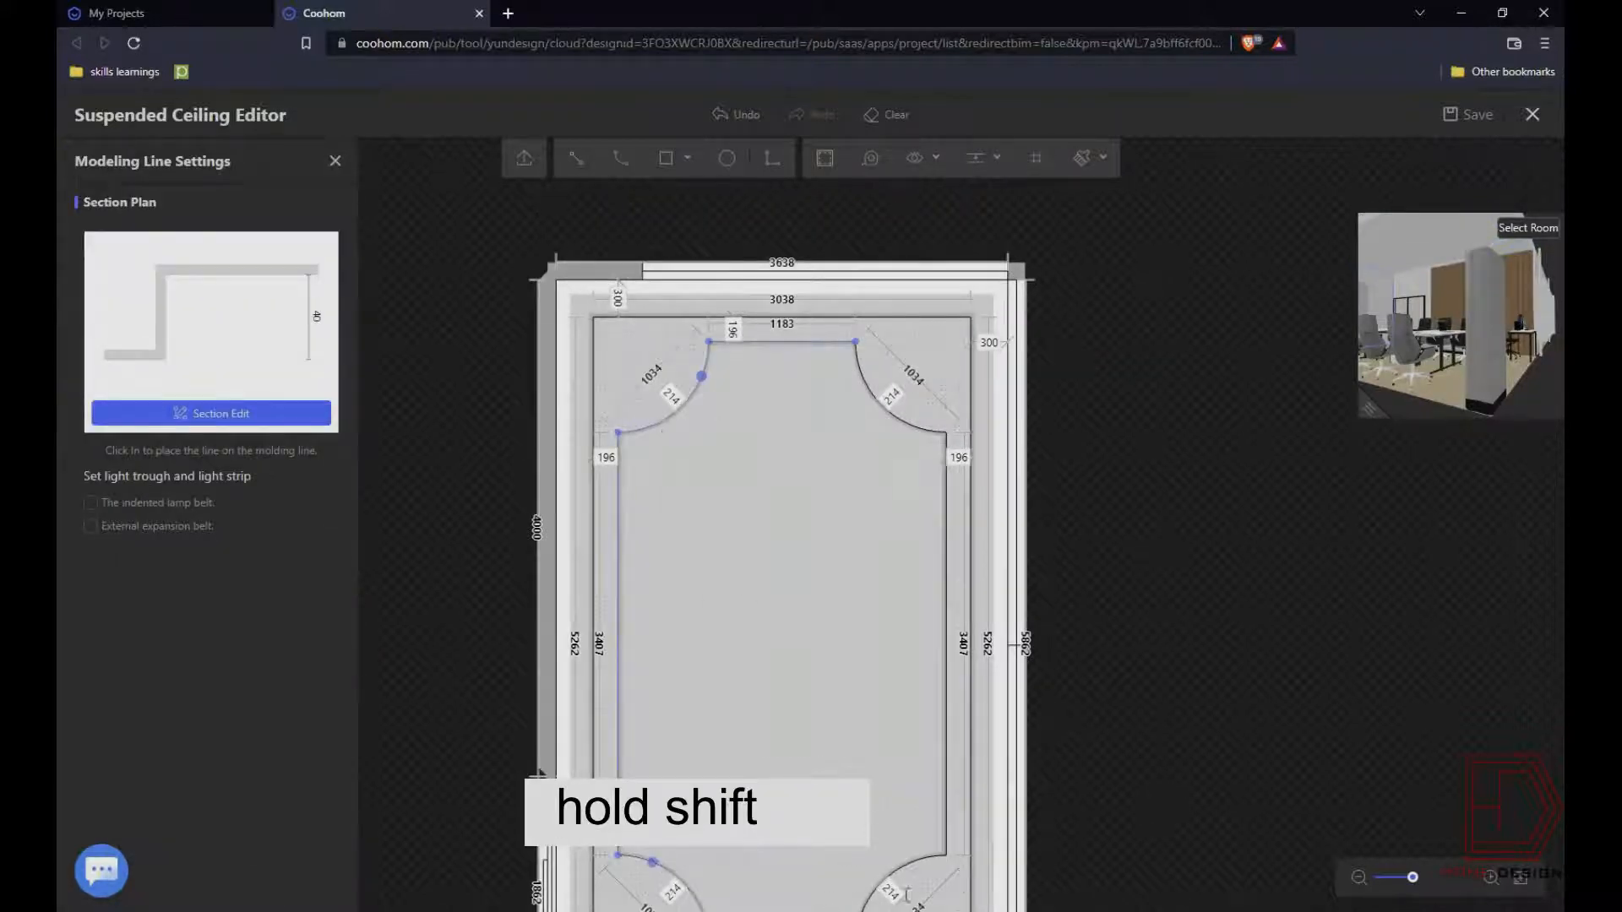
shift+click(934, 848)
shift+click(947, 835)
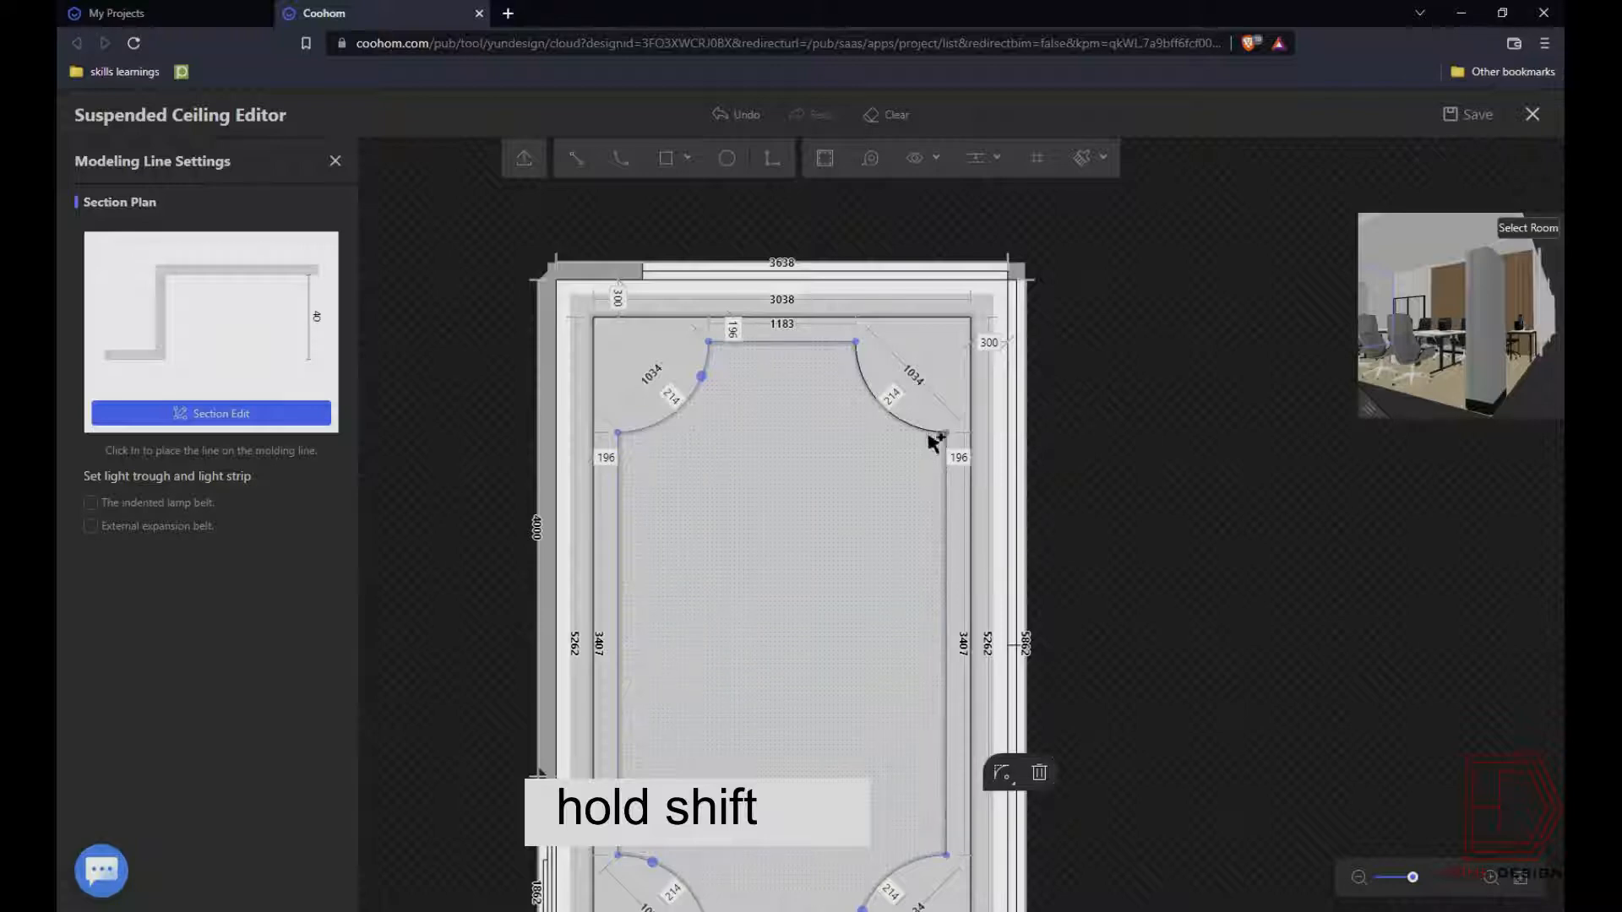
scroll(840, 681, down, 3)
scroll(883, 691, up, 3)
shift+click(737, 744)
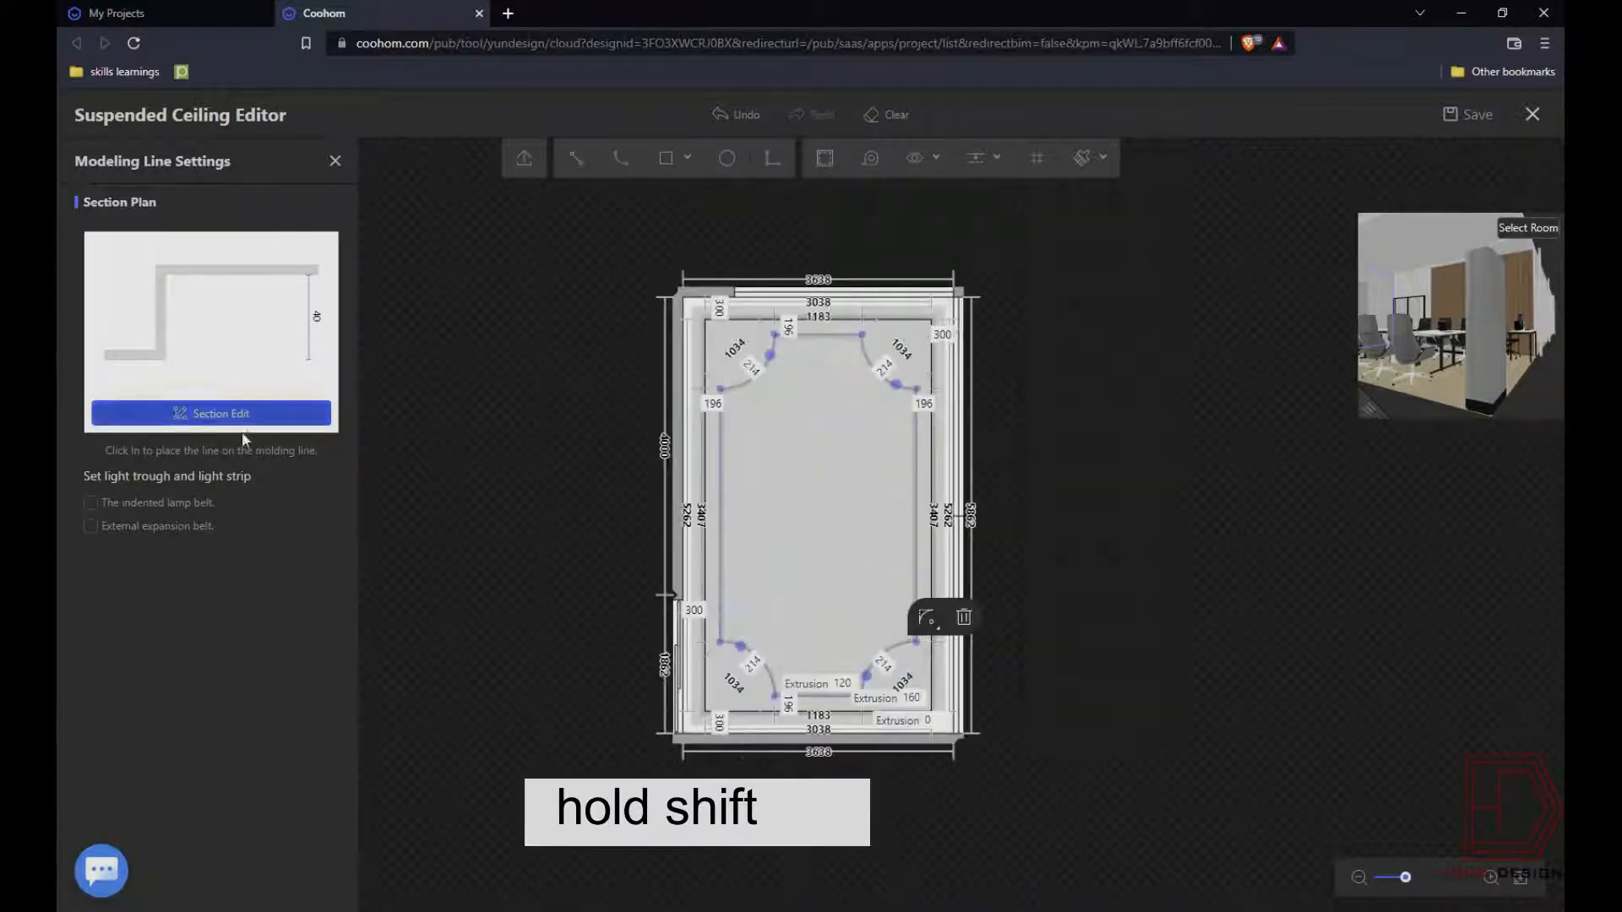
click(91, 502)
click(290, 673)
click(477, 564)
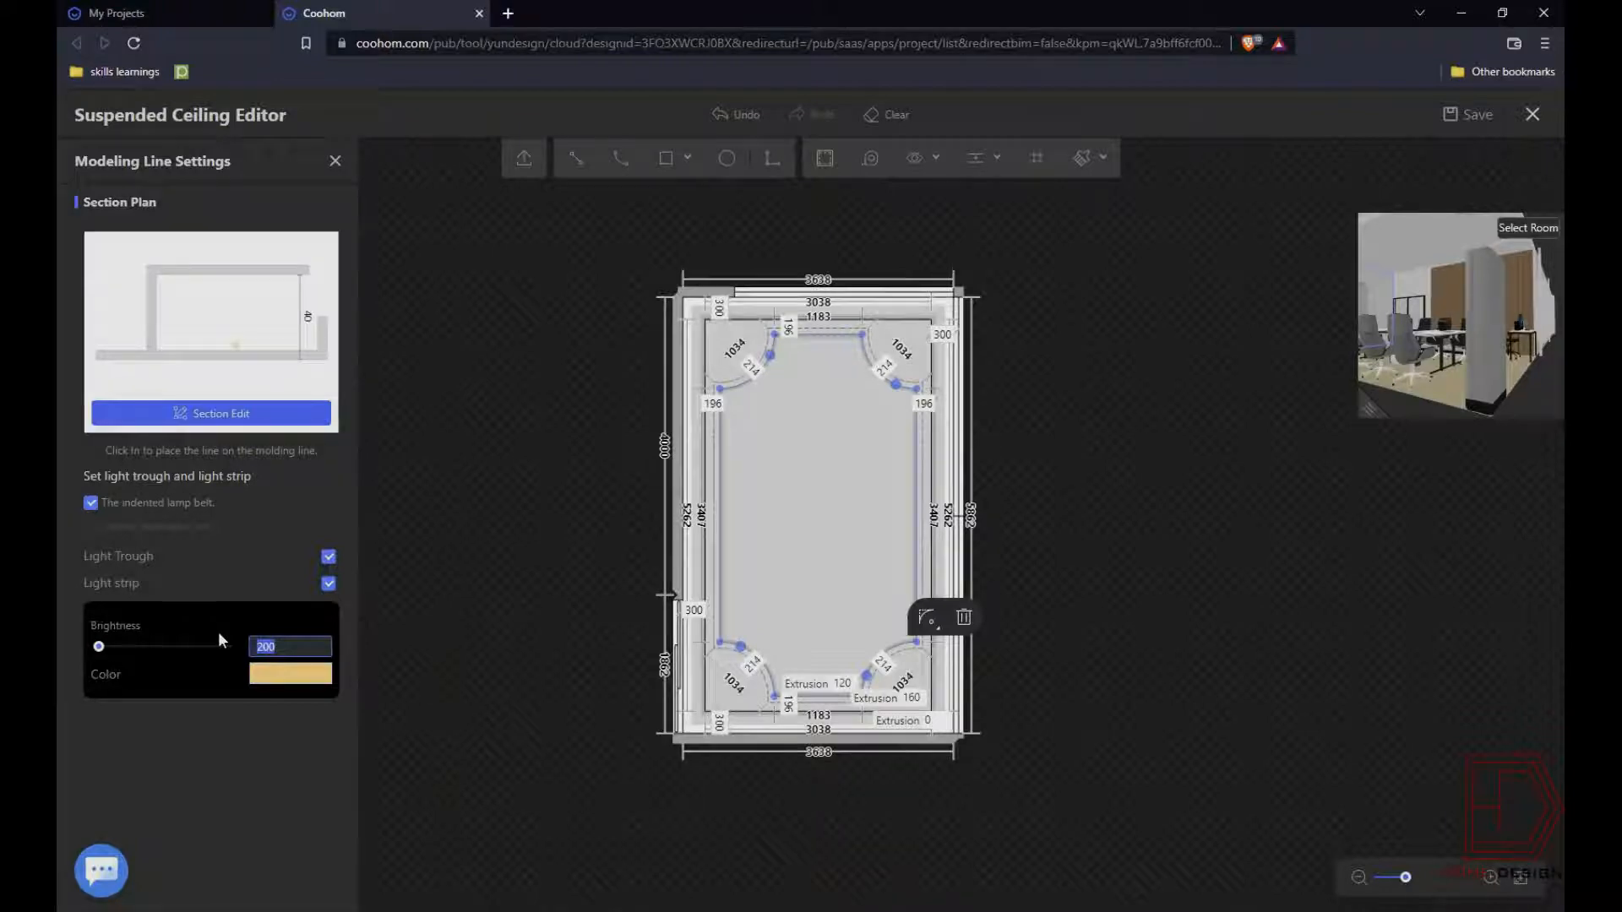
text(500)
click(885, 470)
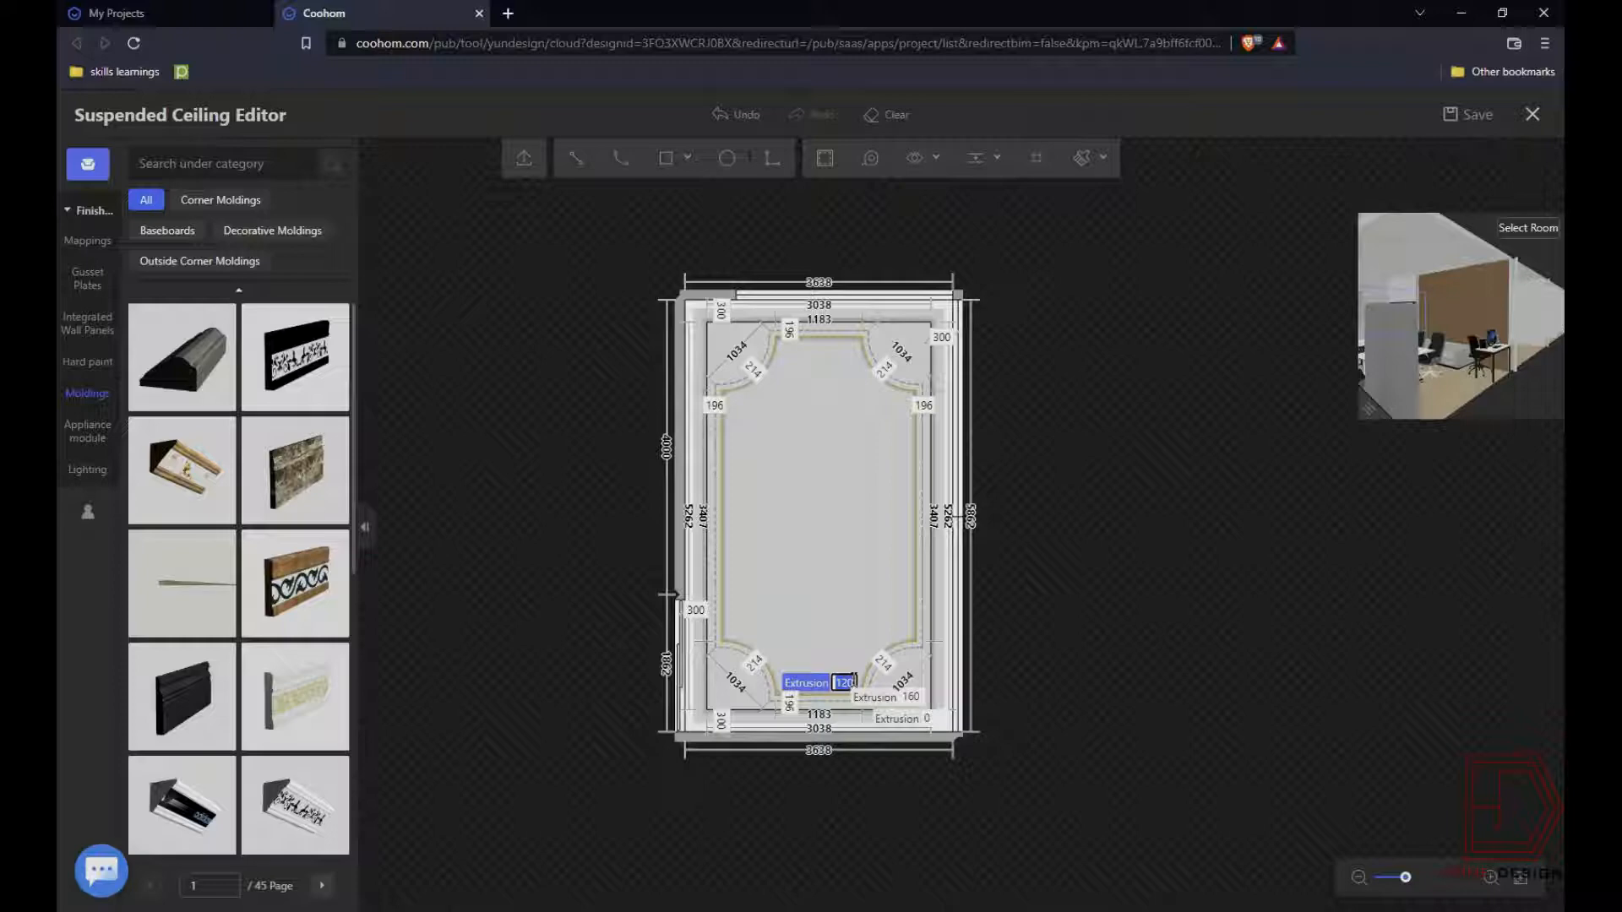
- Set the filleted area's extrusion to 180 mm and browse the lighting library to the Downlight category
click(819, 591)
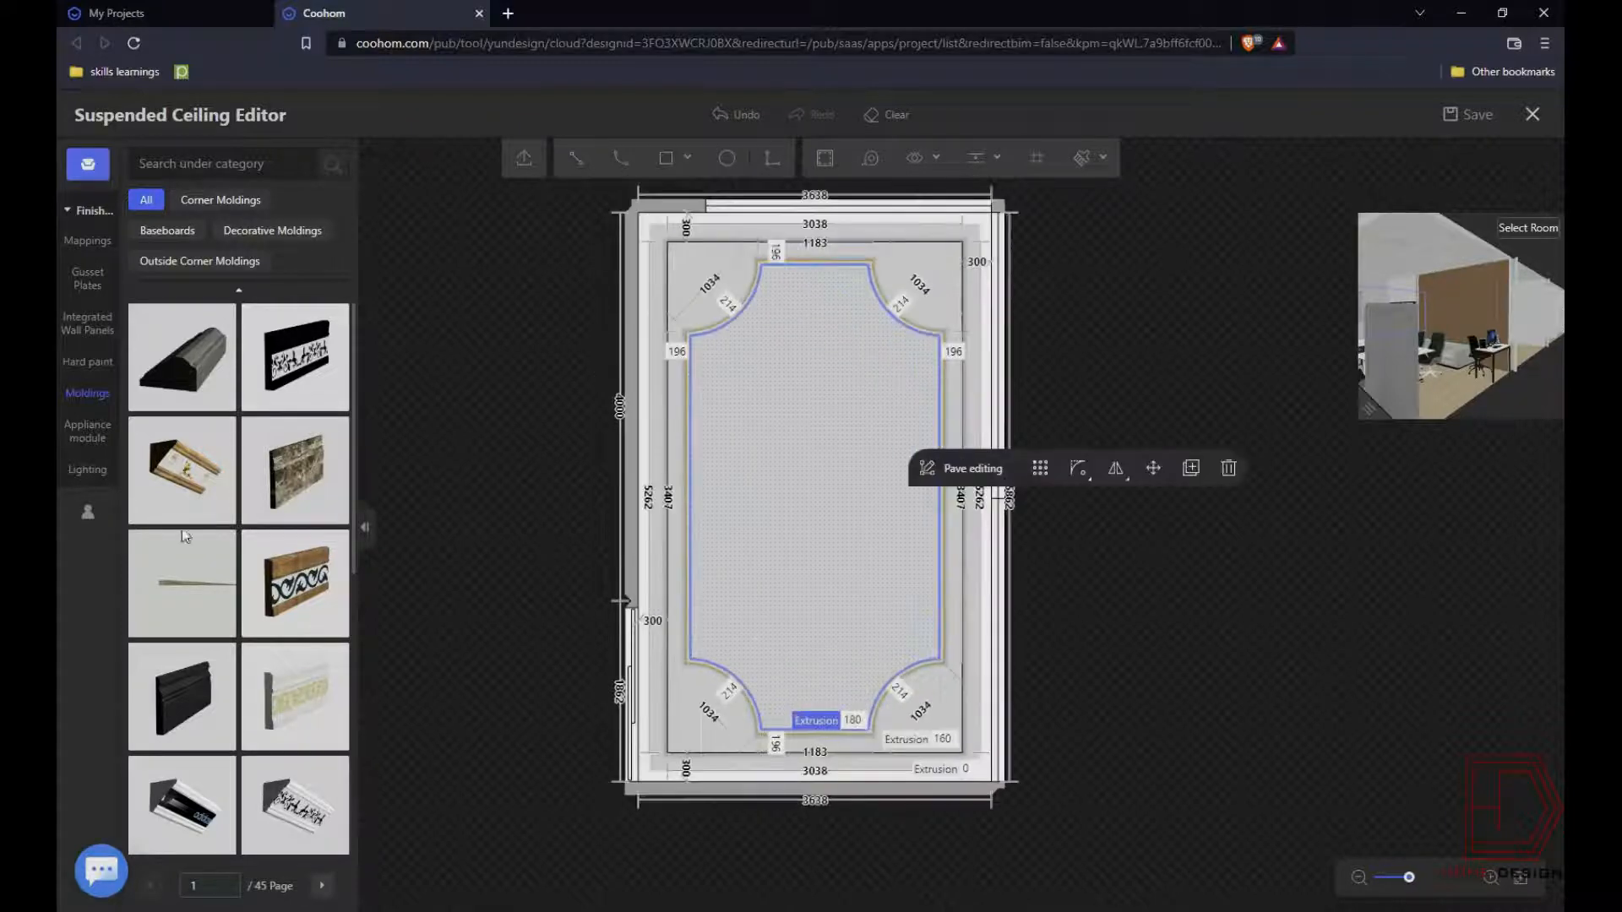
click(98, 469)
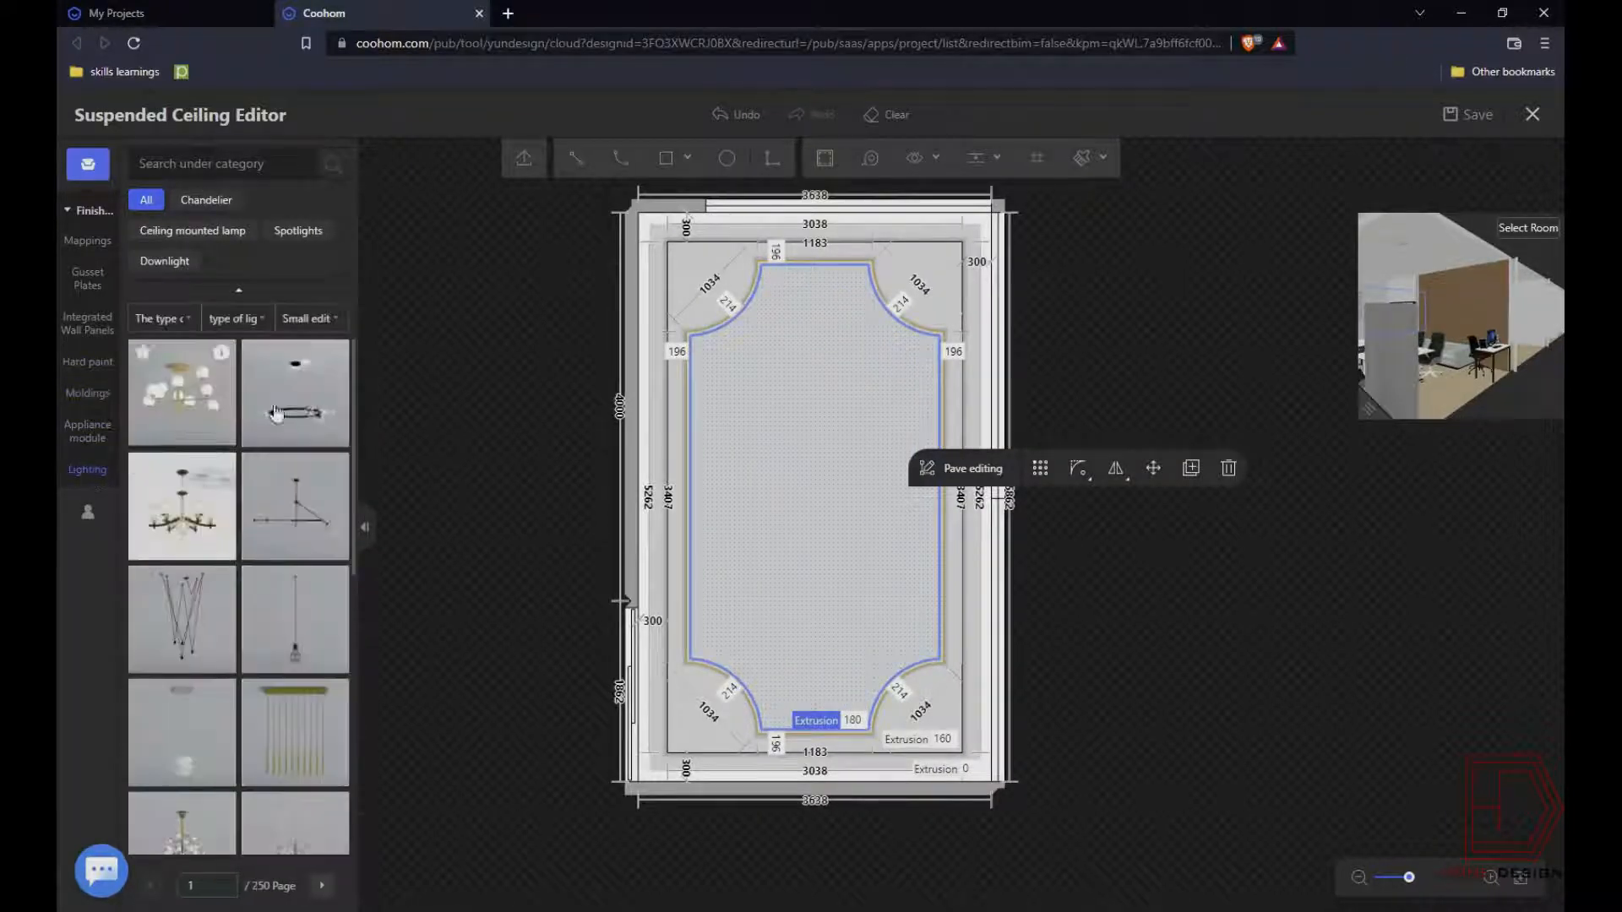
scroll(263, 631, down, 2)
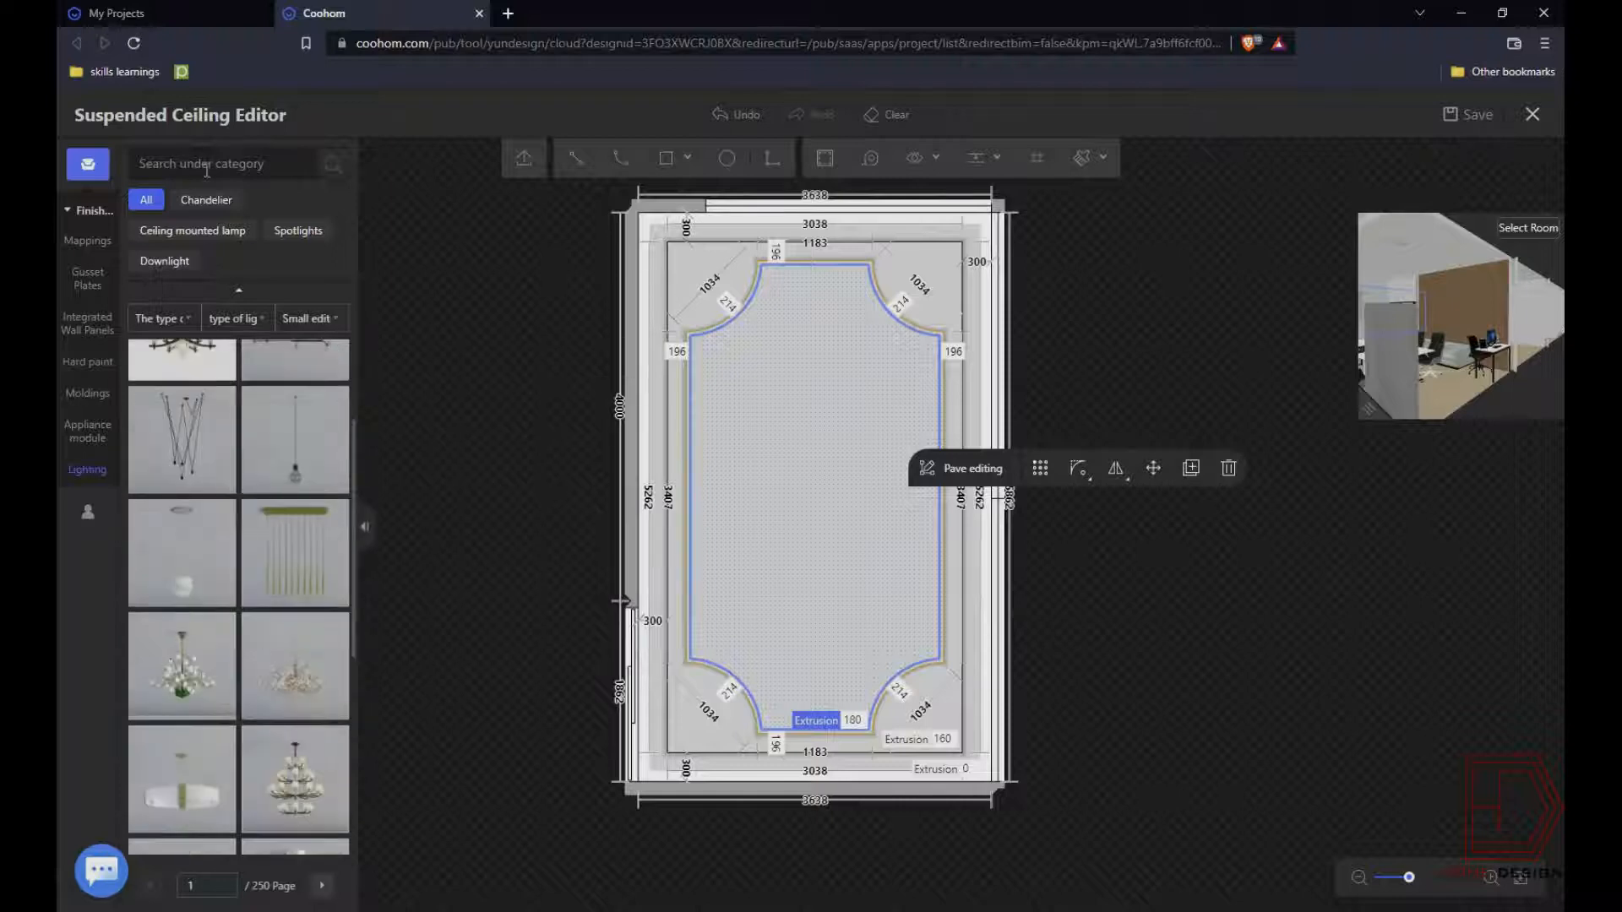
click(182, 236)
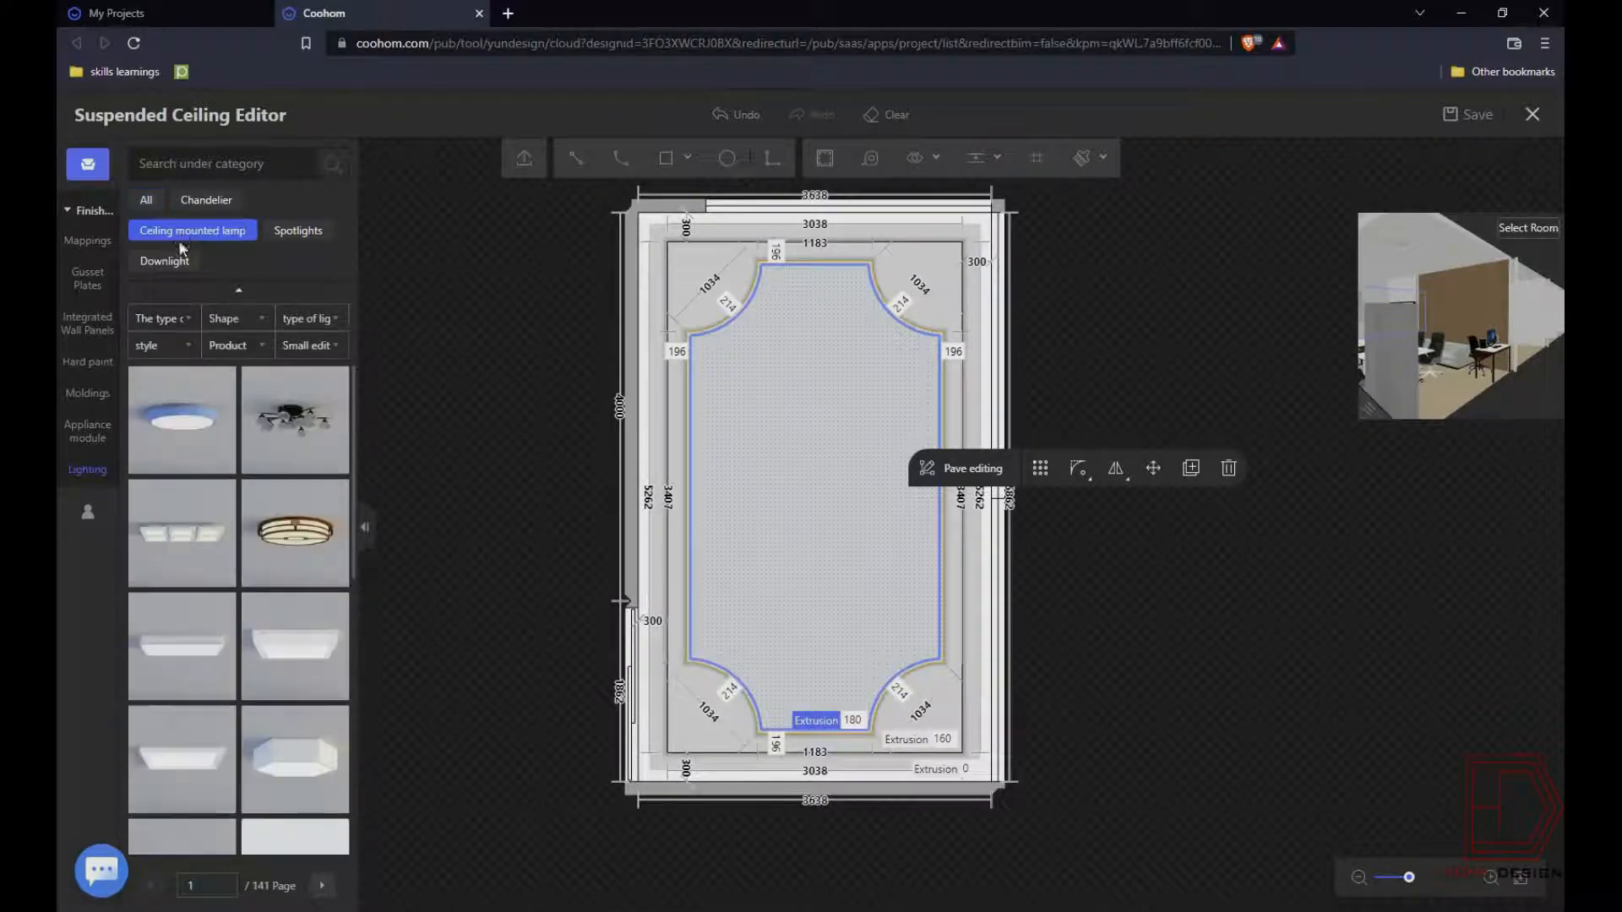
click(164, 261)
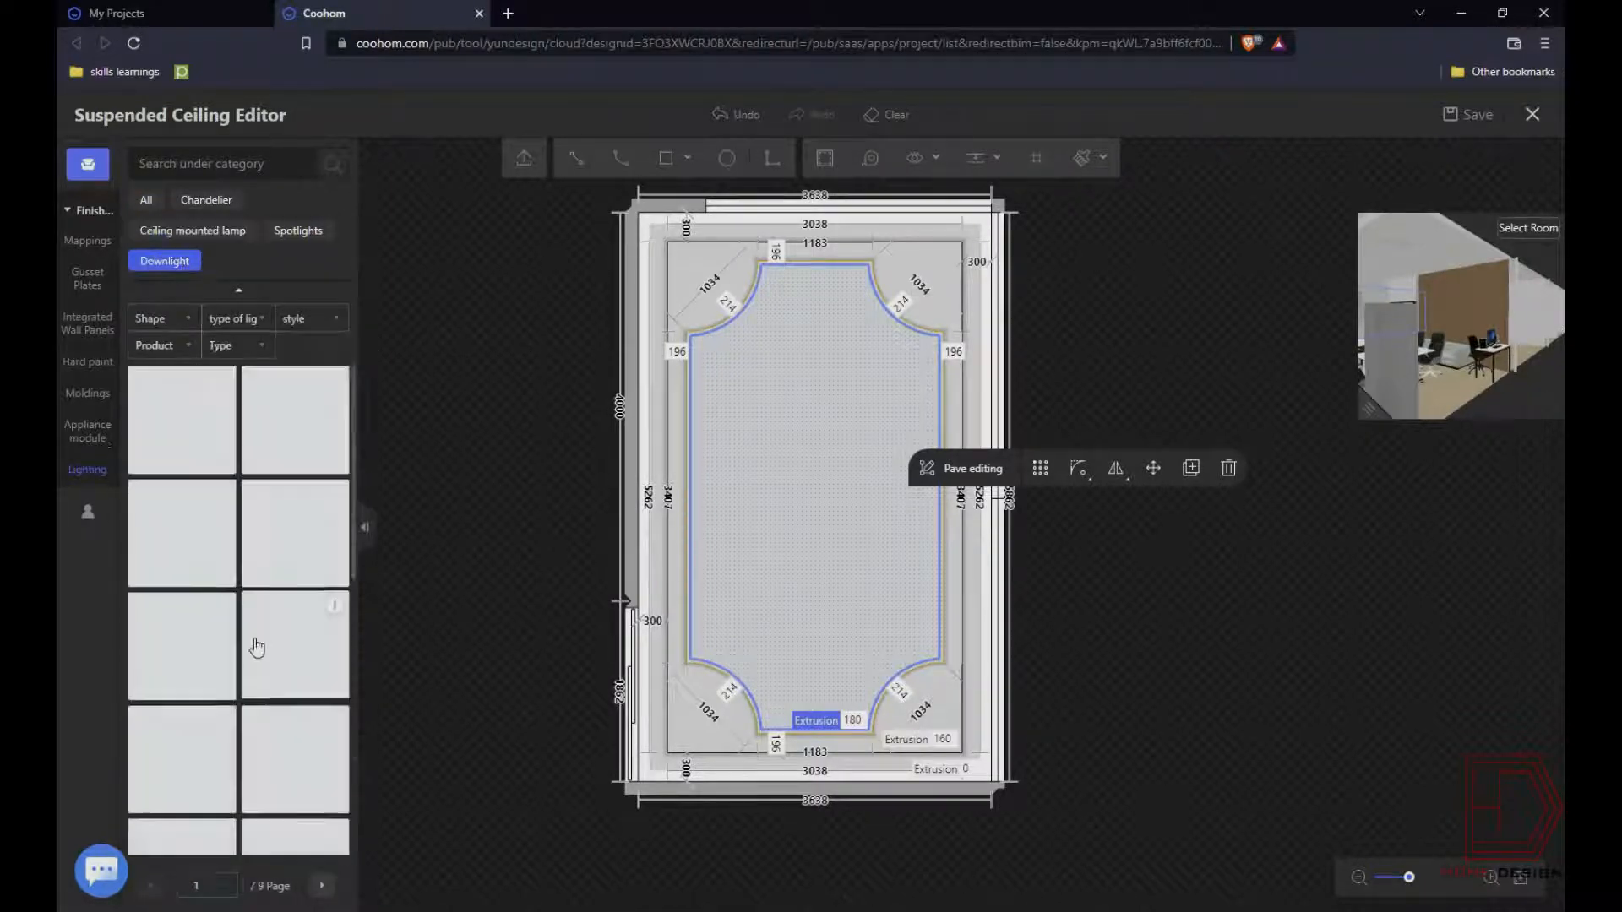
- Try the dark hanging downlight in the four corners around the filleted area, and undo it together with the extrusion change
click(285, 422)
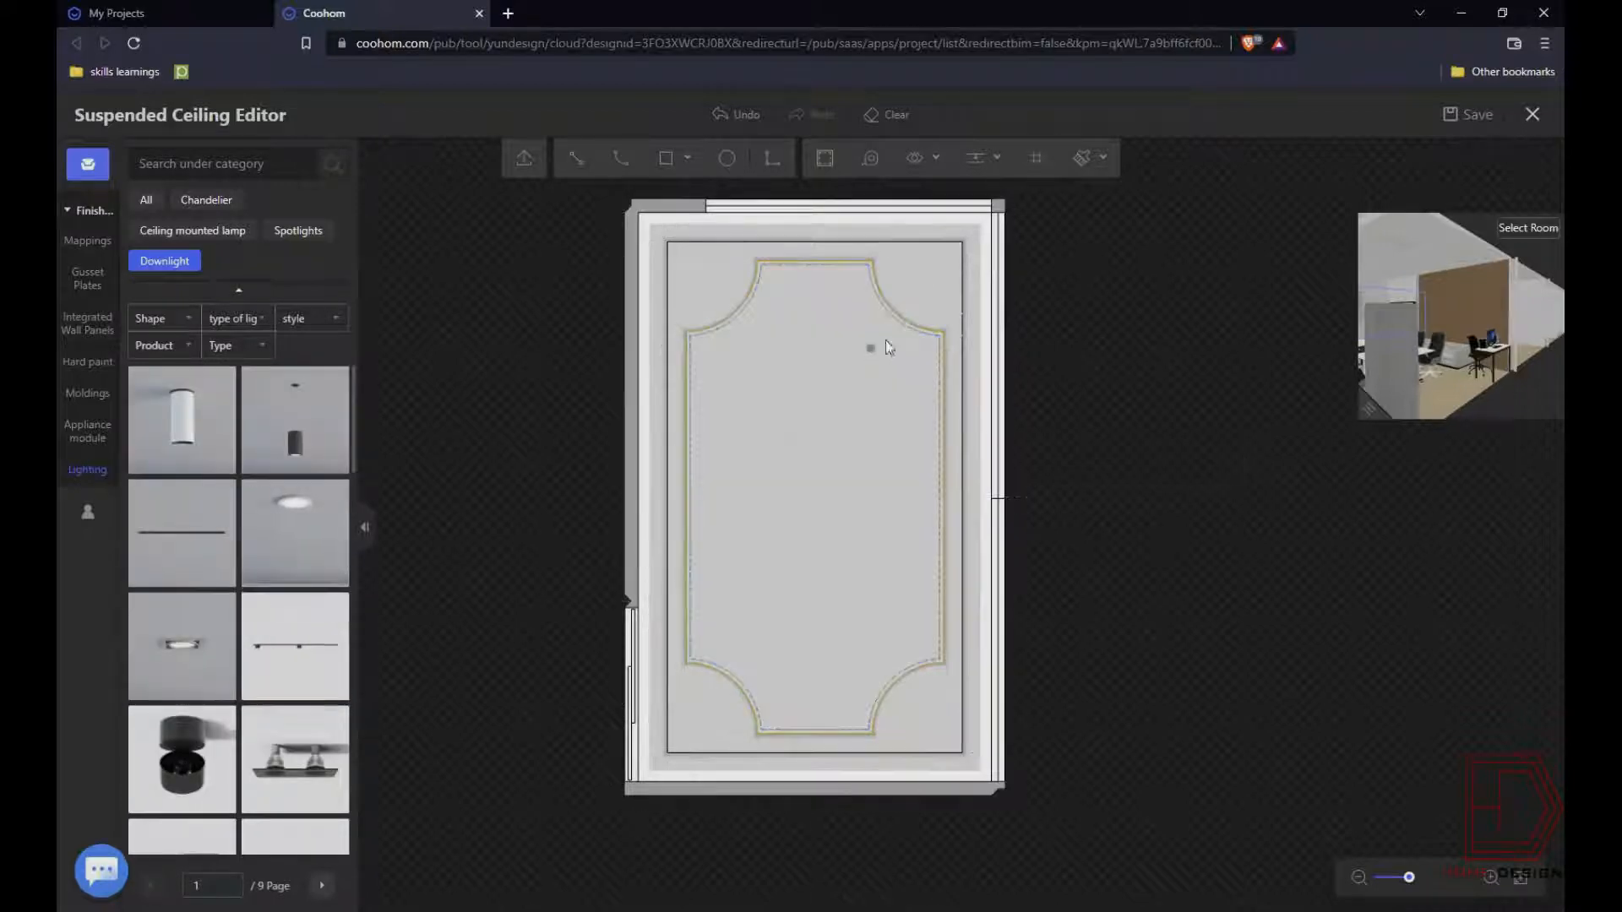
click(933, 272)
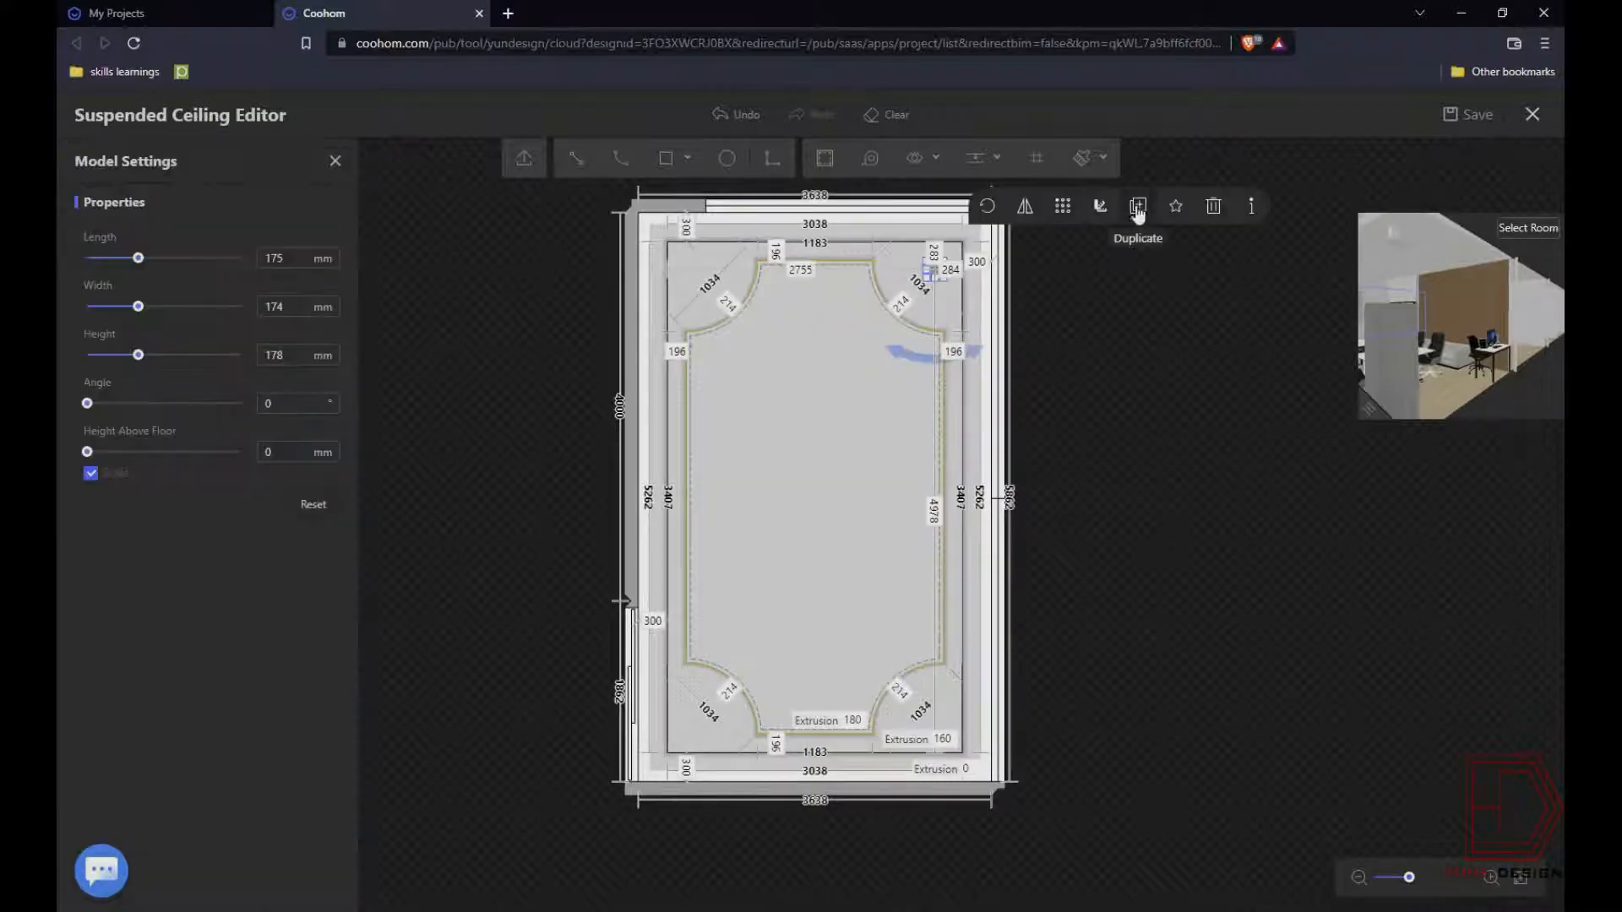
click(1137, 208)
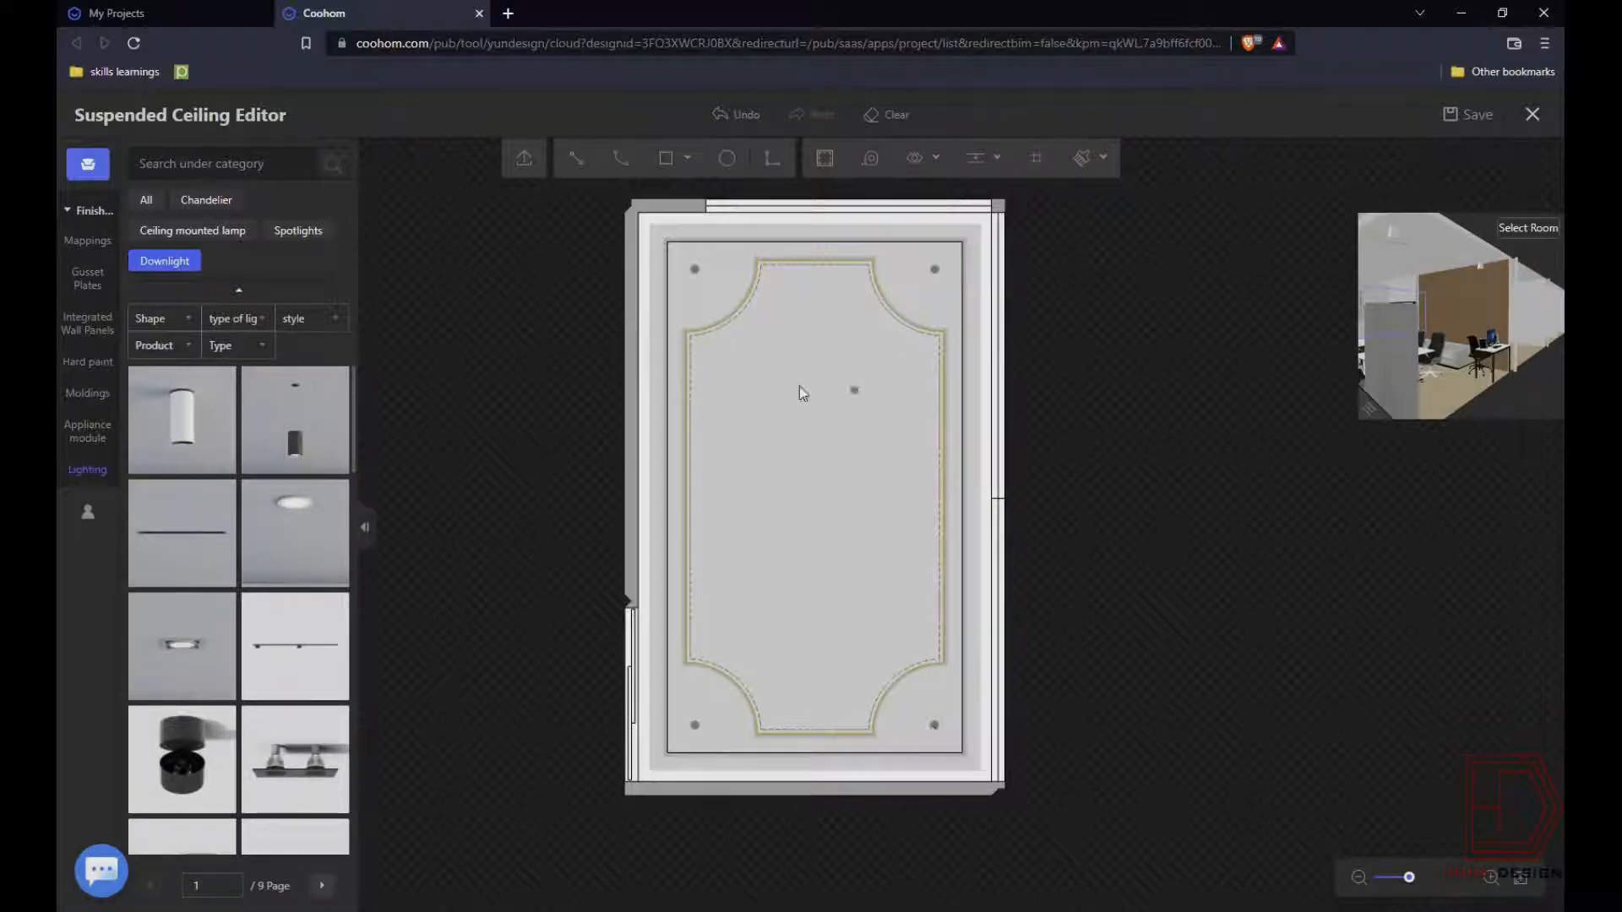
key(ctrl+z)
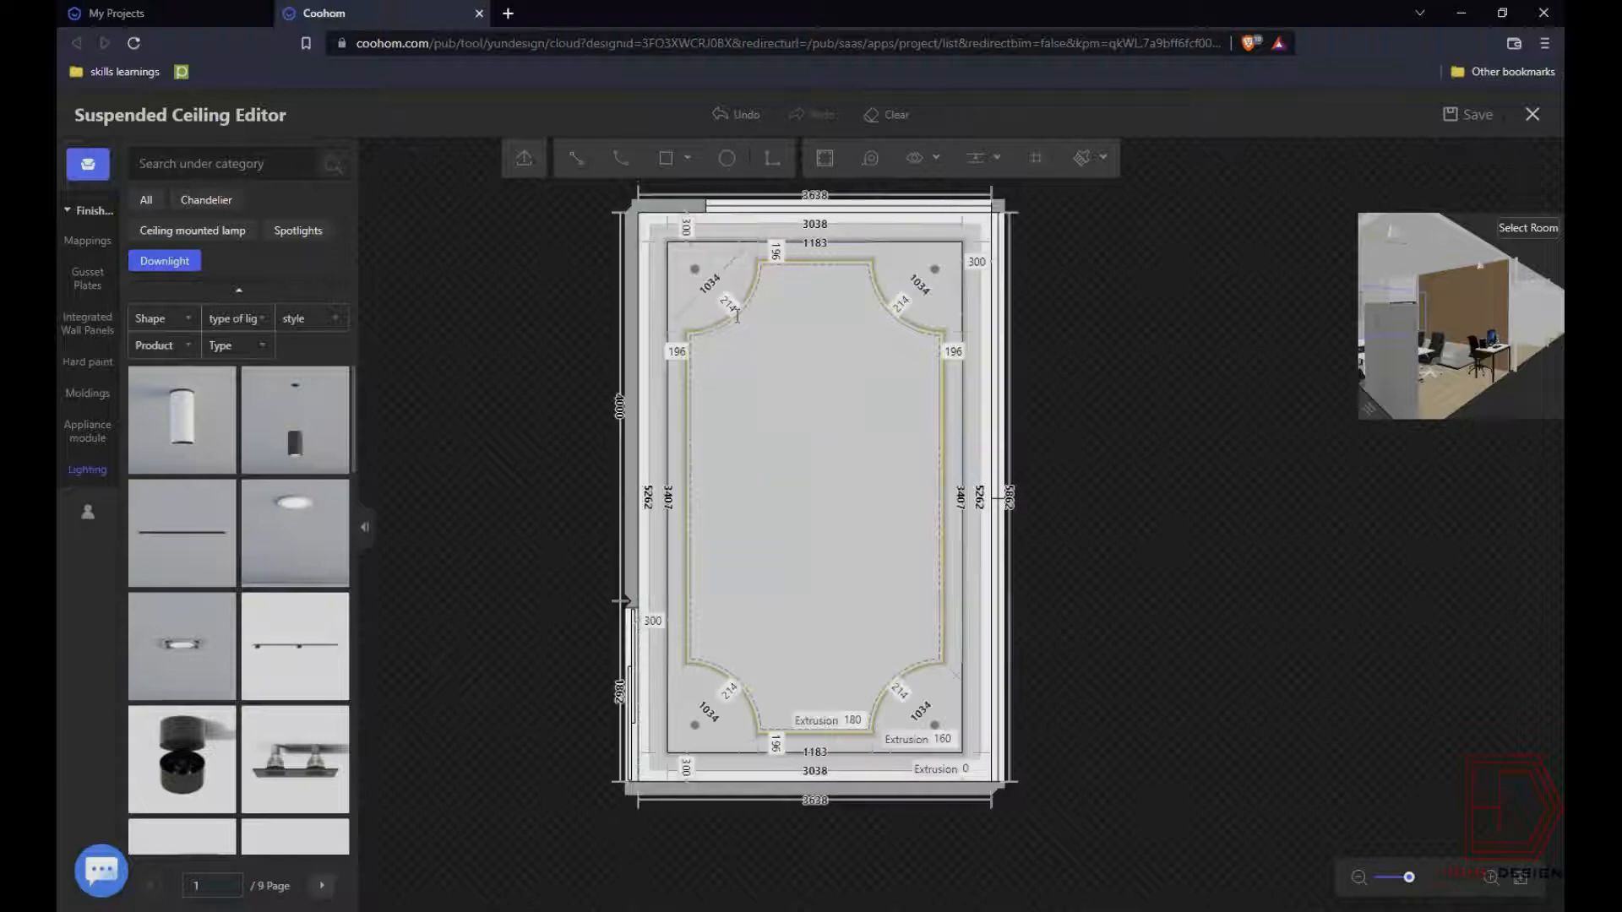
- Place a small white recessed downlight in each of the four corners between the filleted outline and the surrounding rectangle
scroll(238, 540, down, 5)
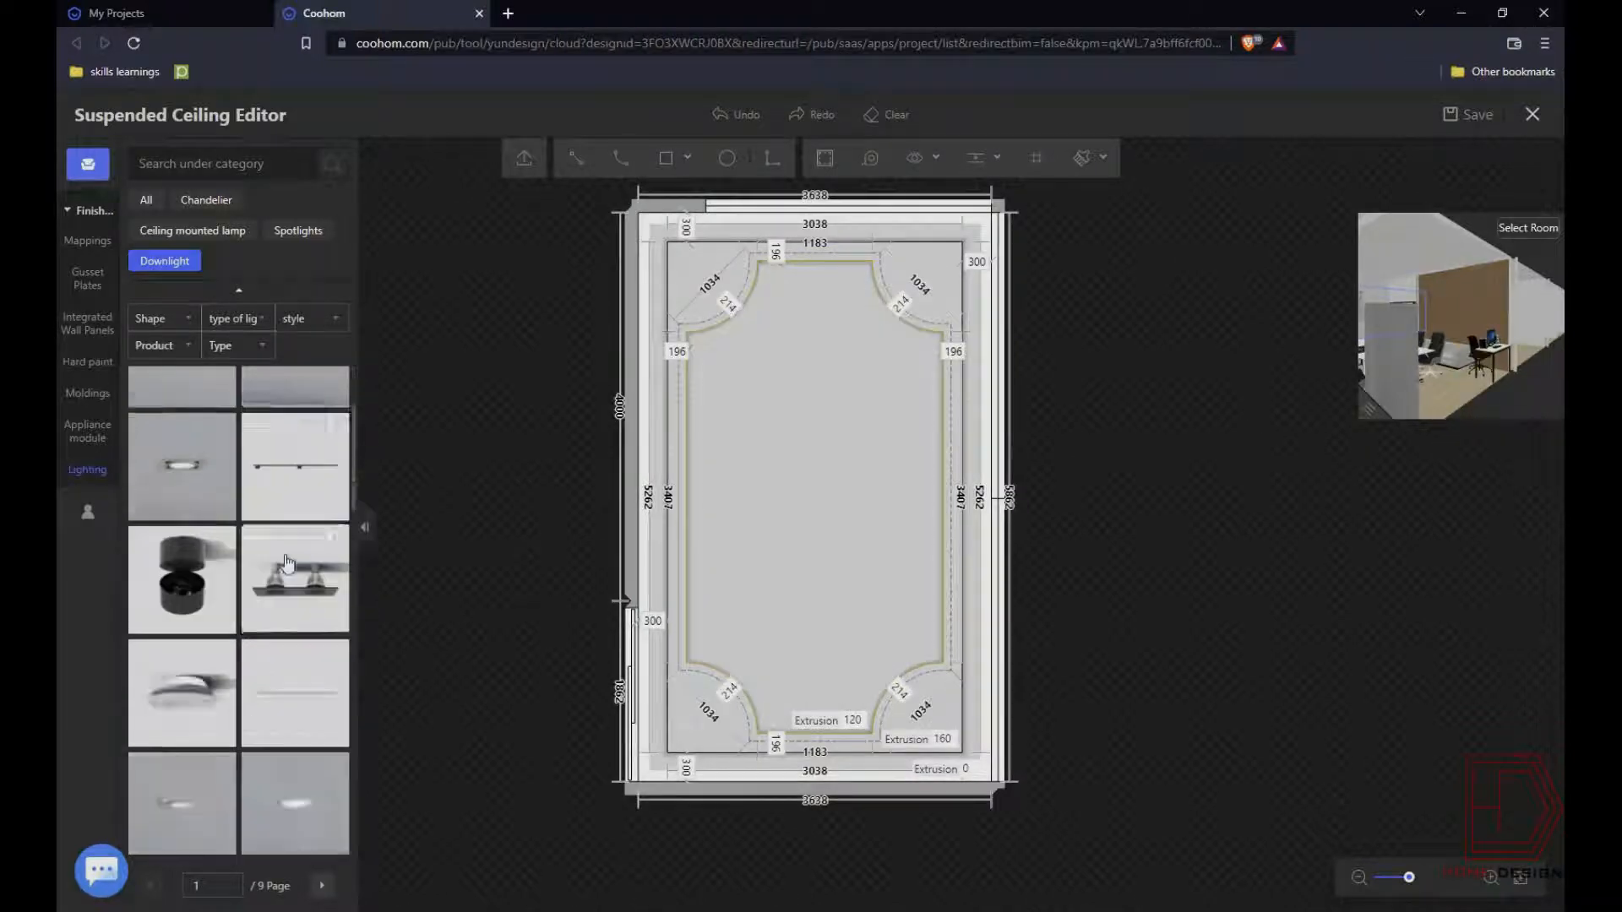
click(693, 281)
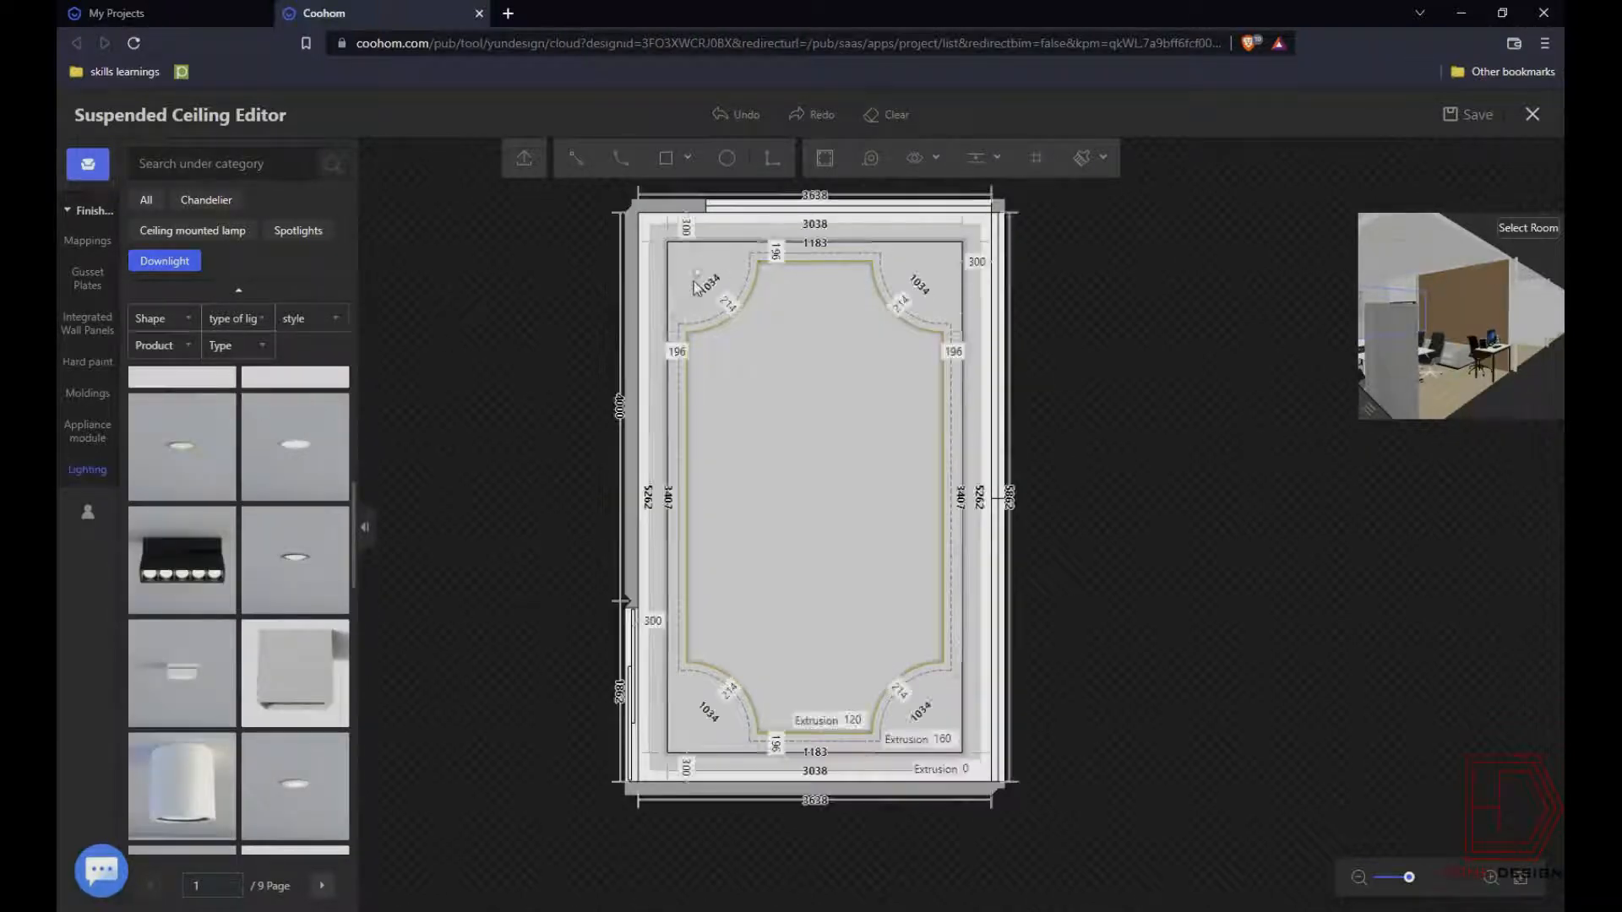
click(934, 282)
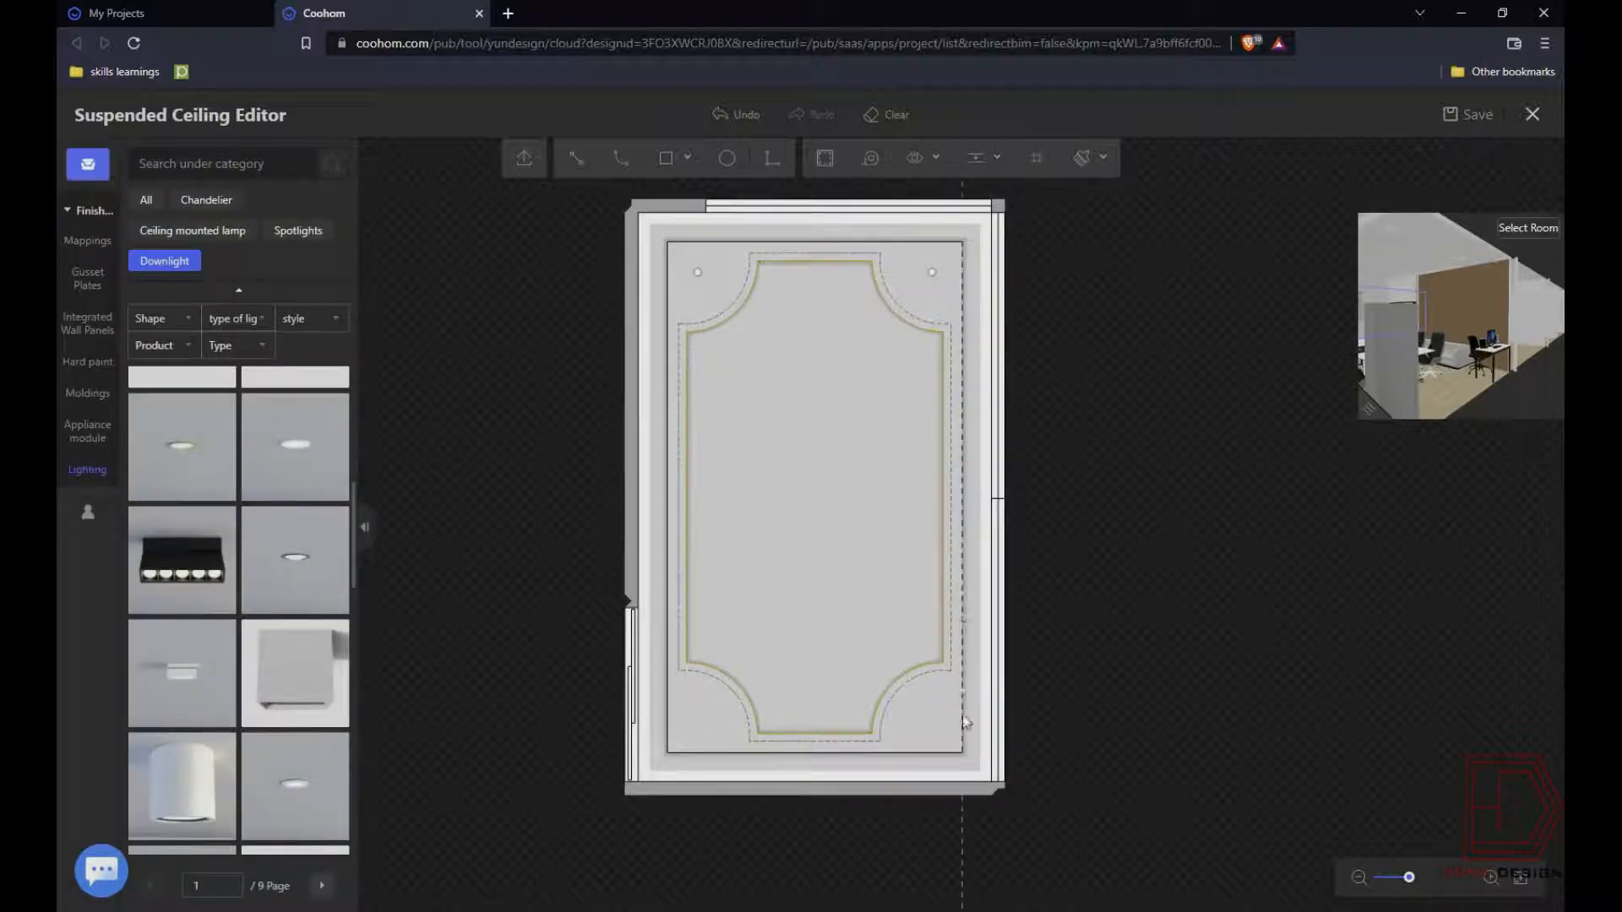
click(706, 728)
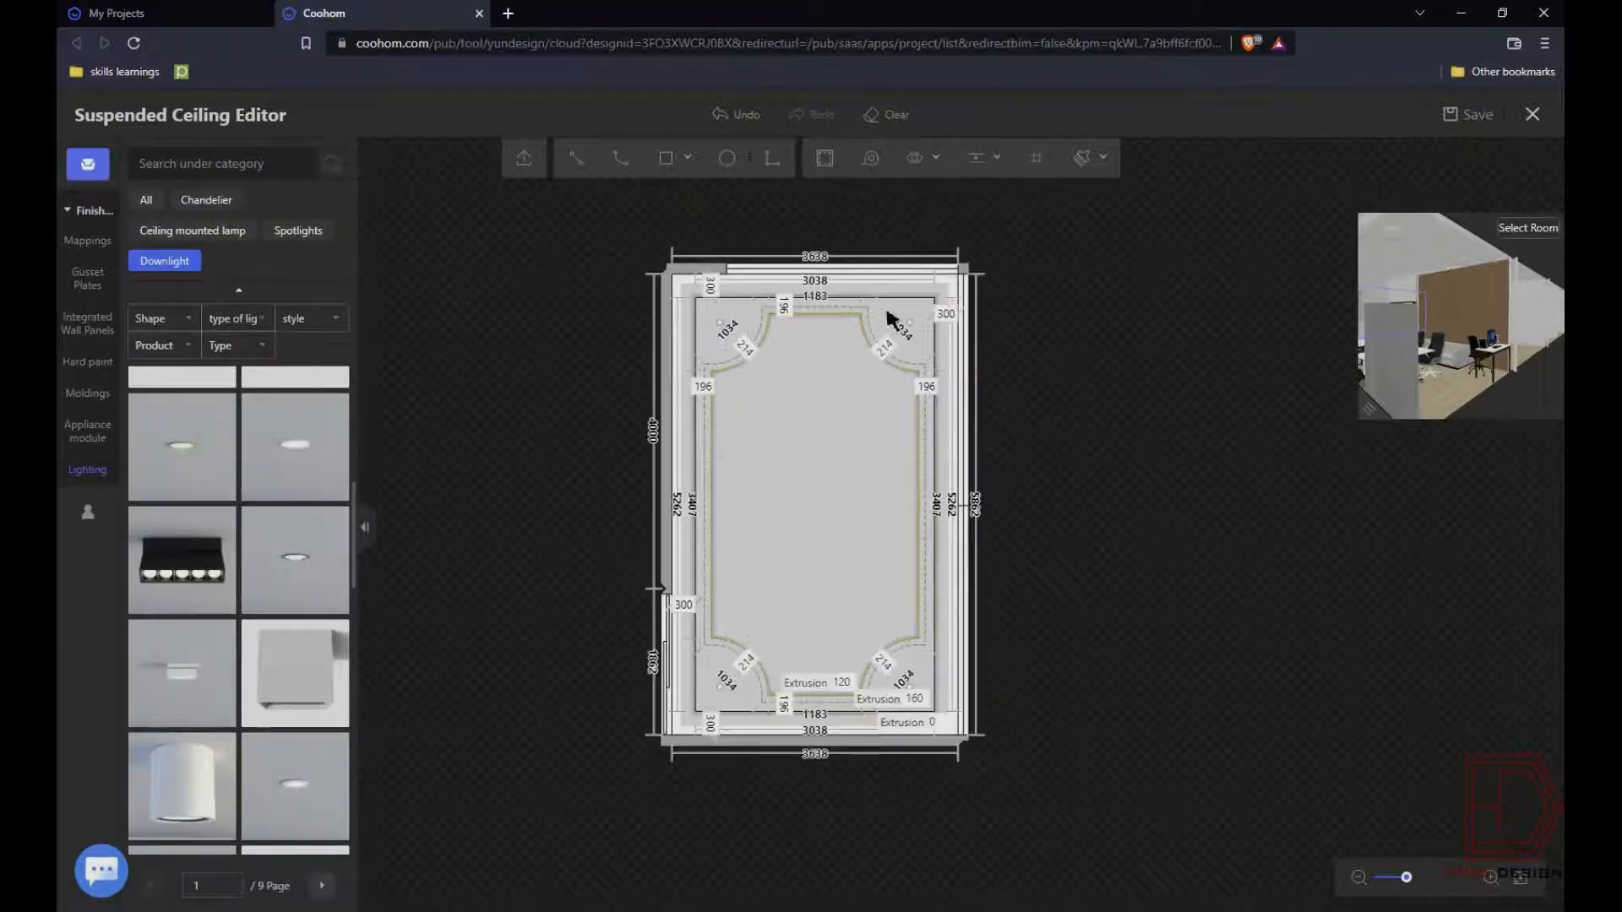
- Place a three-loop ring chandelier on the ceiling's lengthwise centre line, about 1011 mm from the upper wall in plan
scroll(793, 521, up, 1)
click(197, 203)
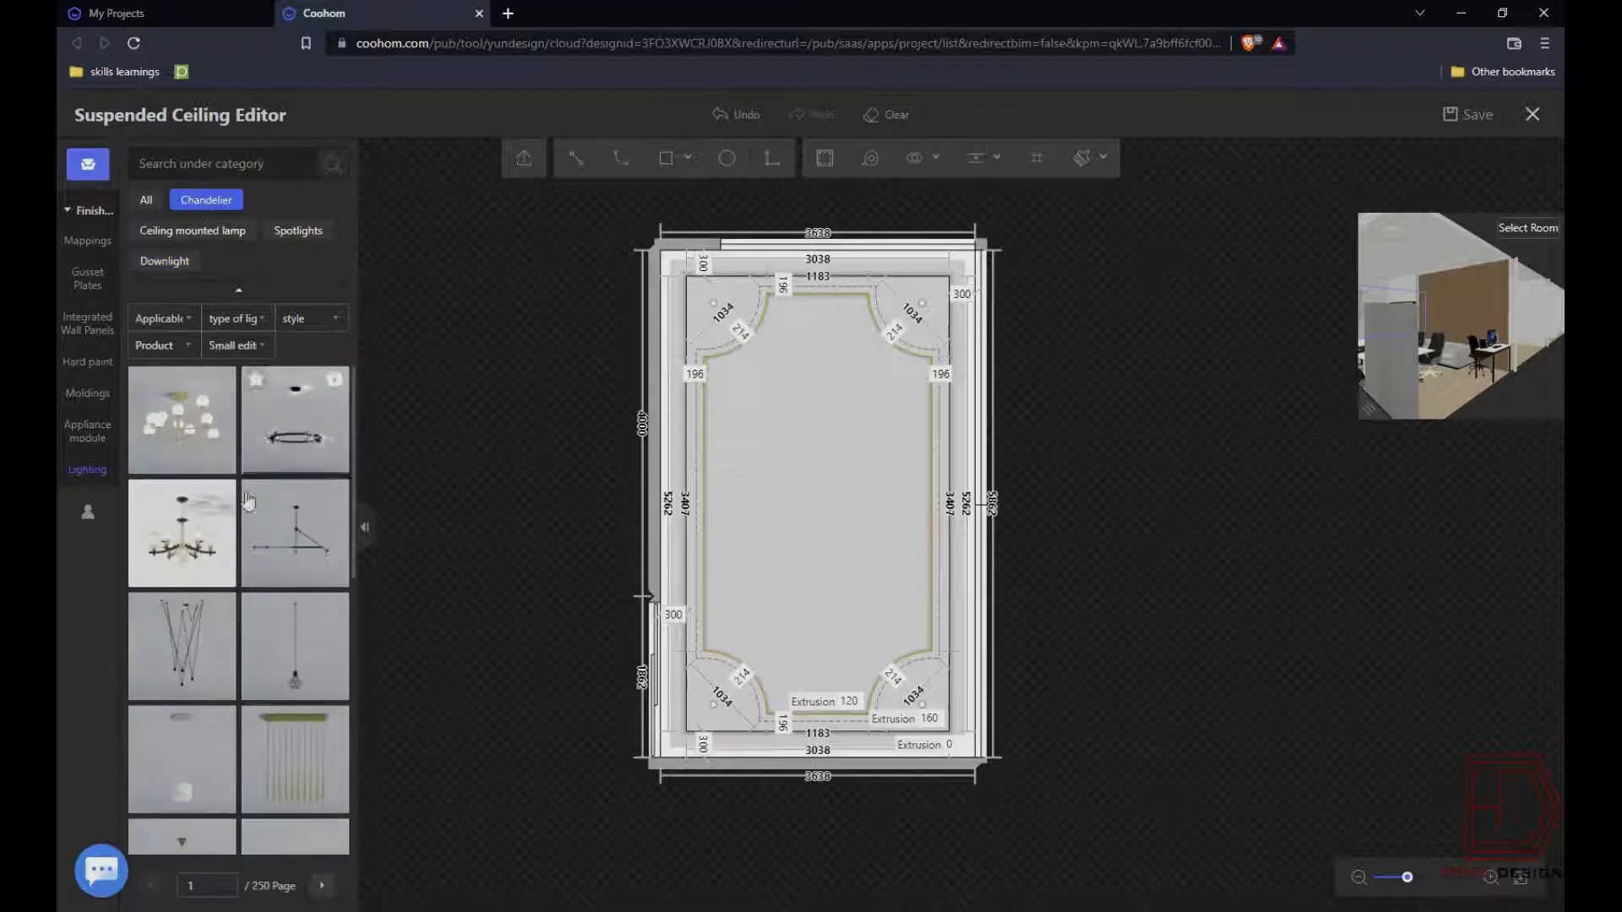
scroll(247, 649, down, 5)
scroll(249, 667, down, 5)
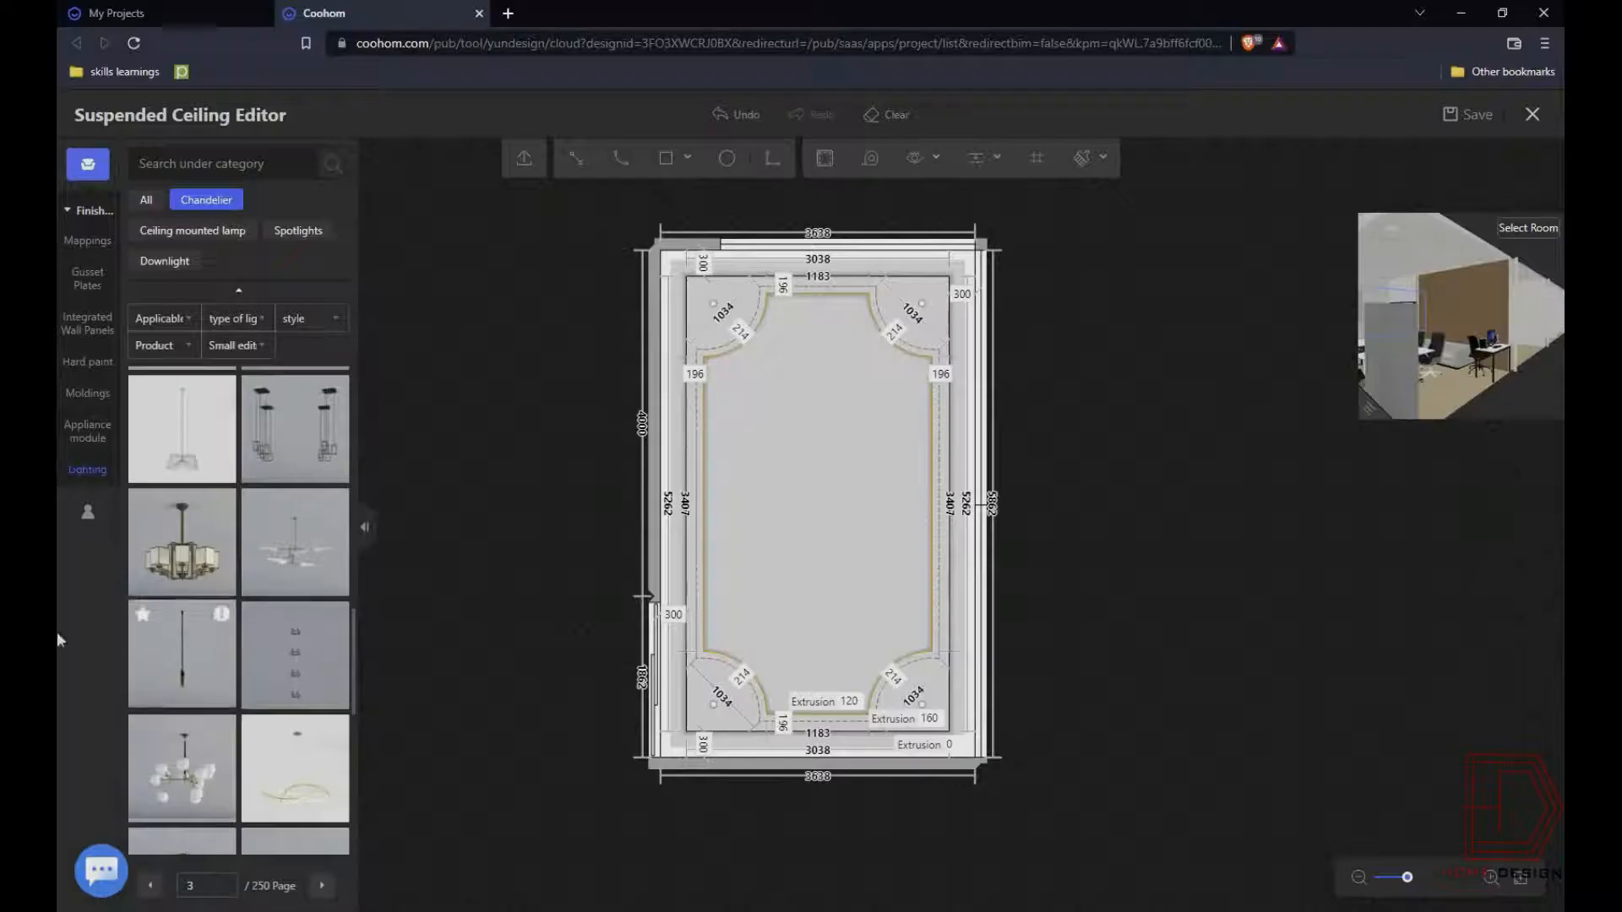
click(296, 583)
click(814, 381)
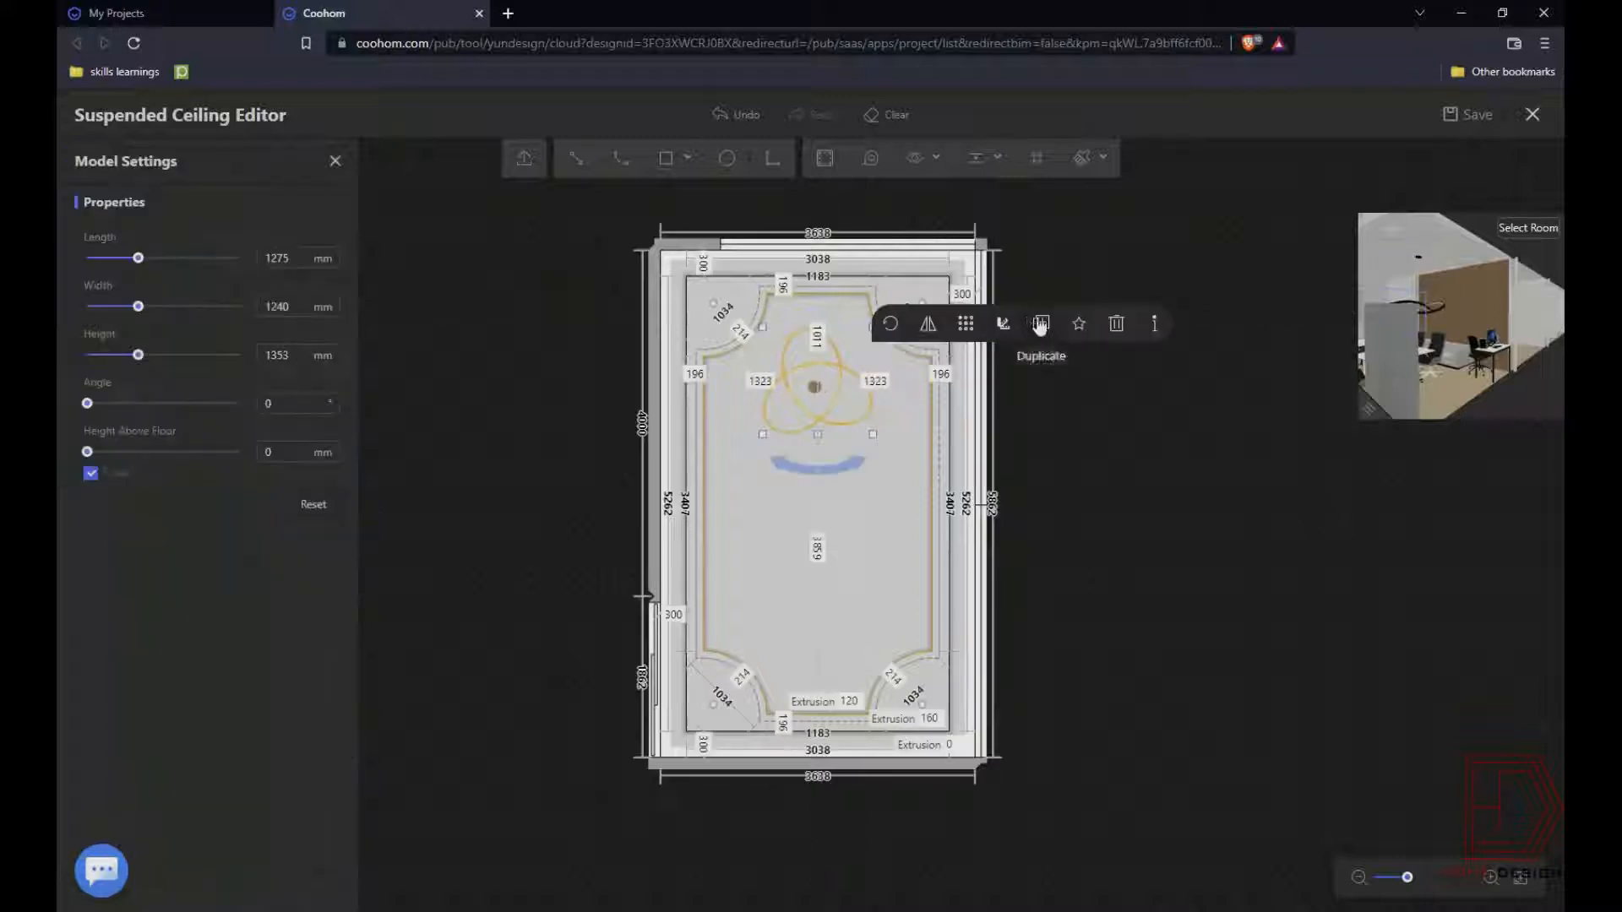
- Duplicate the chandelier to the ceiling's lower end and middle, adjusting the positions to form an evenly spaced row of three
click(1040, 324)
click(810, 587)
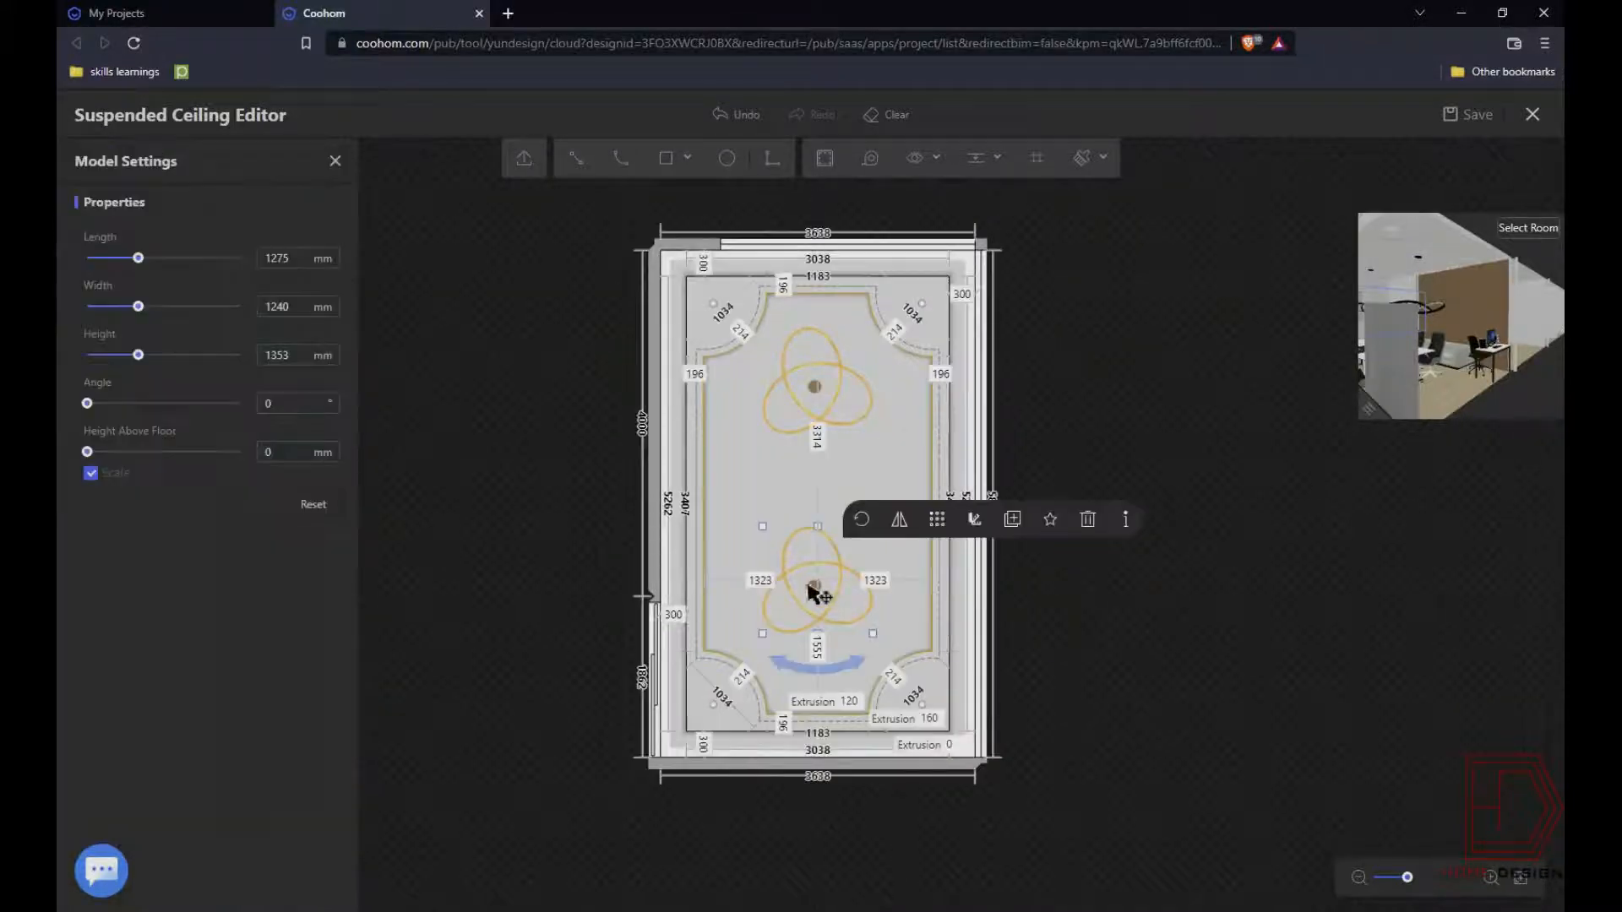
drag(809, 585, 811, 631)
click(810, 384)
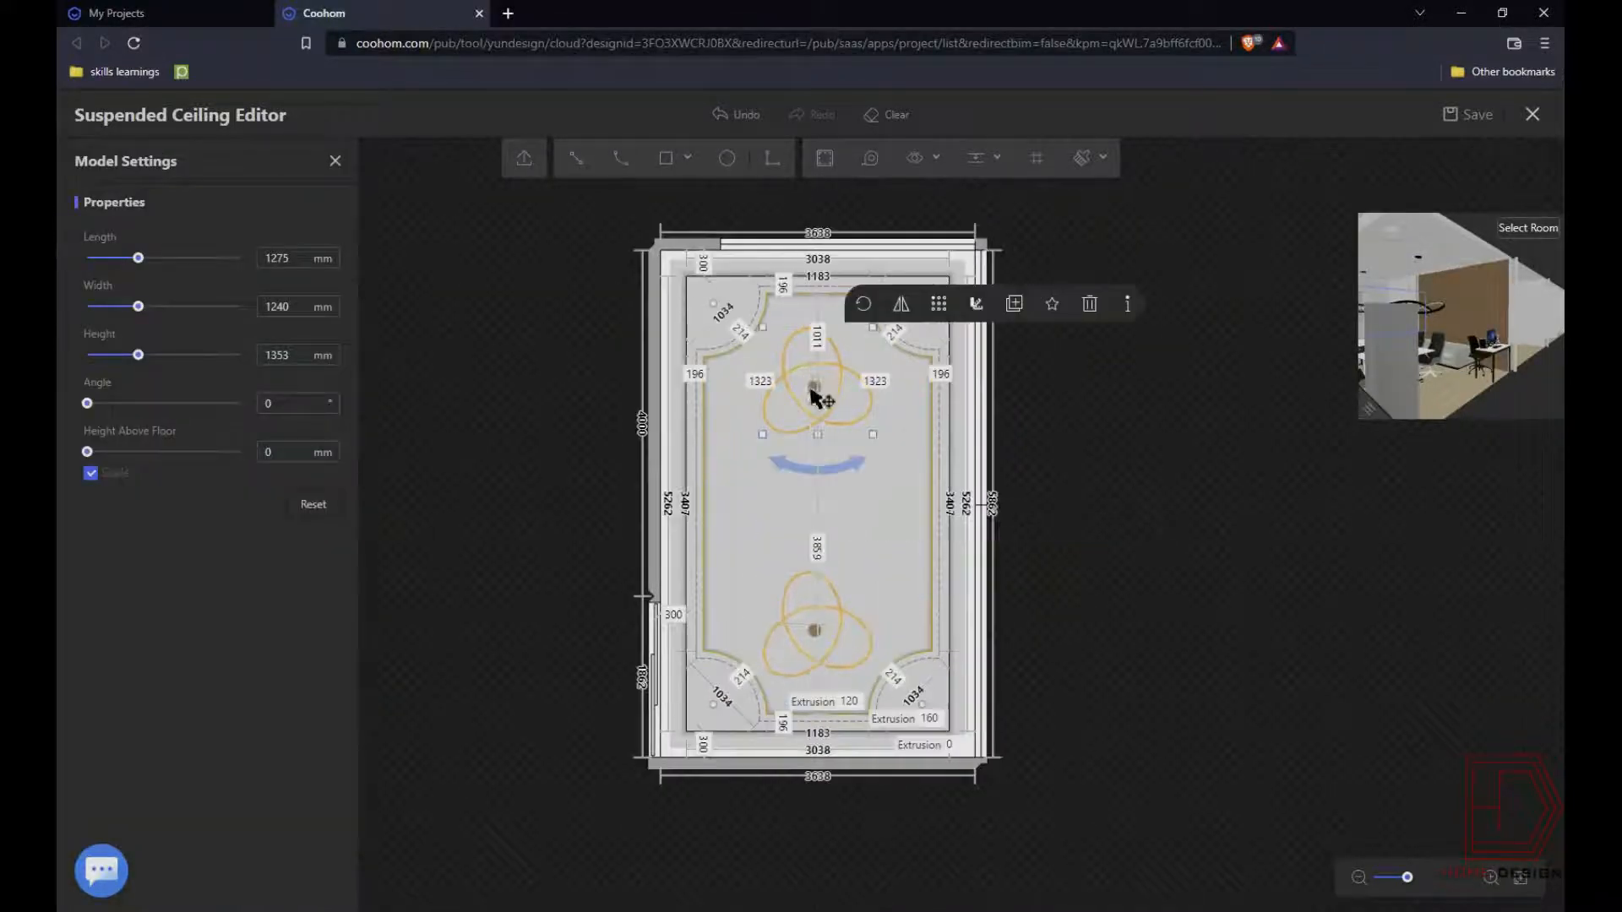
drag(810, 384, 811, 370)
click(1015, 306)
click(814, 496)
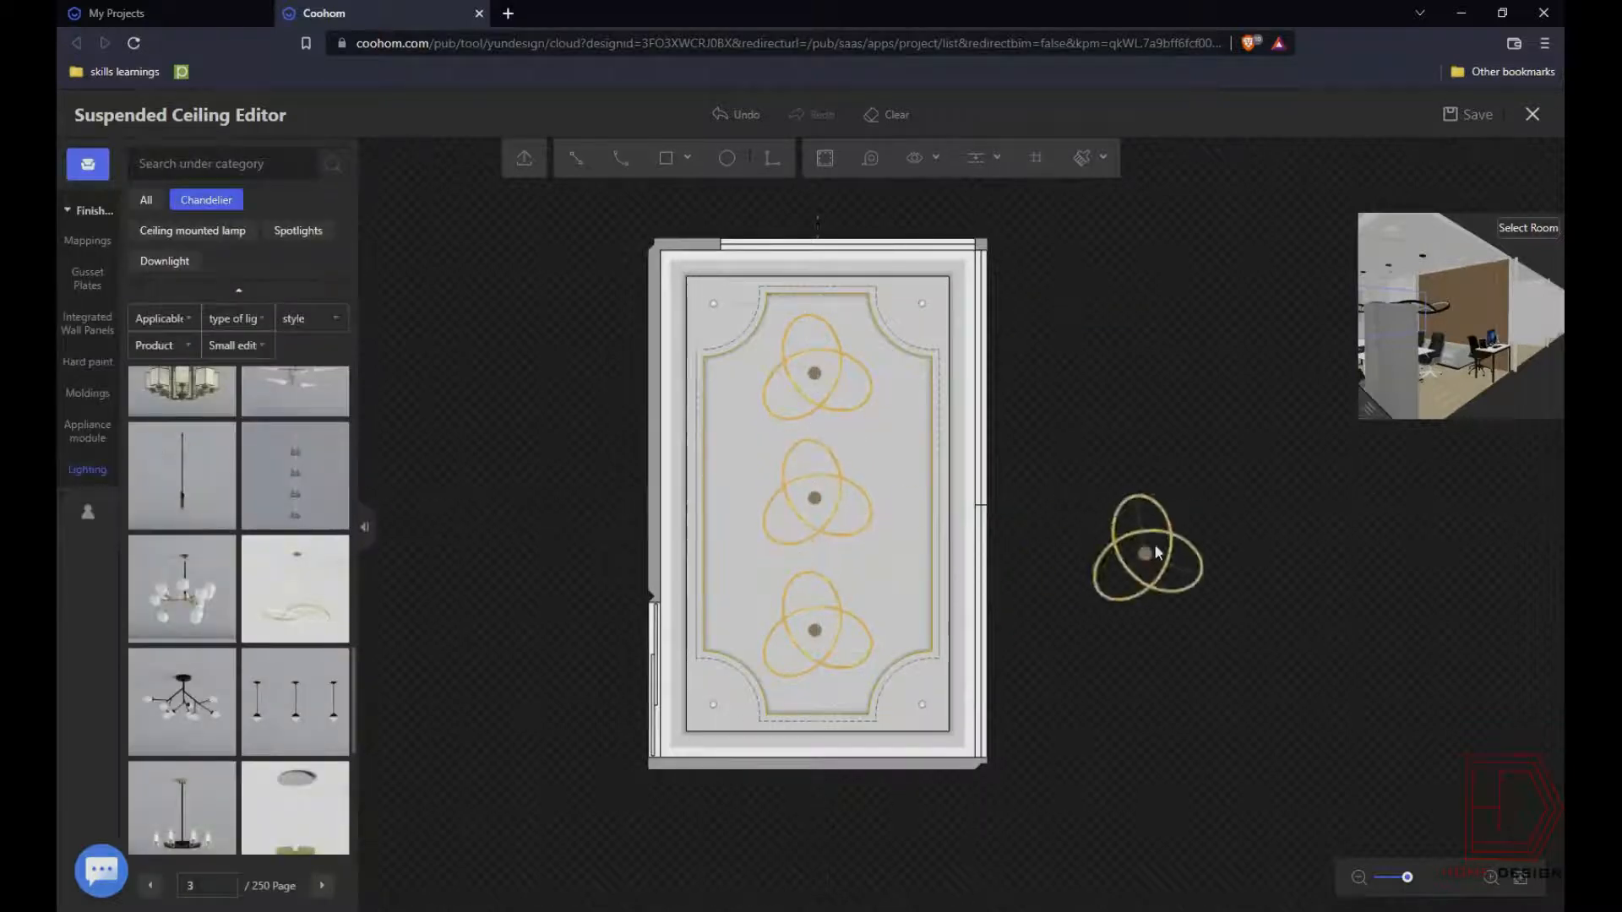
- Scale each of the three ring chandeliers down proportionally to a height of about 962 mm
scroll(1140, 542, down, 1)
key(Escape)
drag(1490, 392, 1438, 311)
scroll(1441, 299, up, 5)
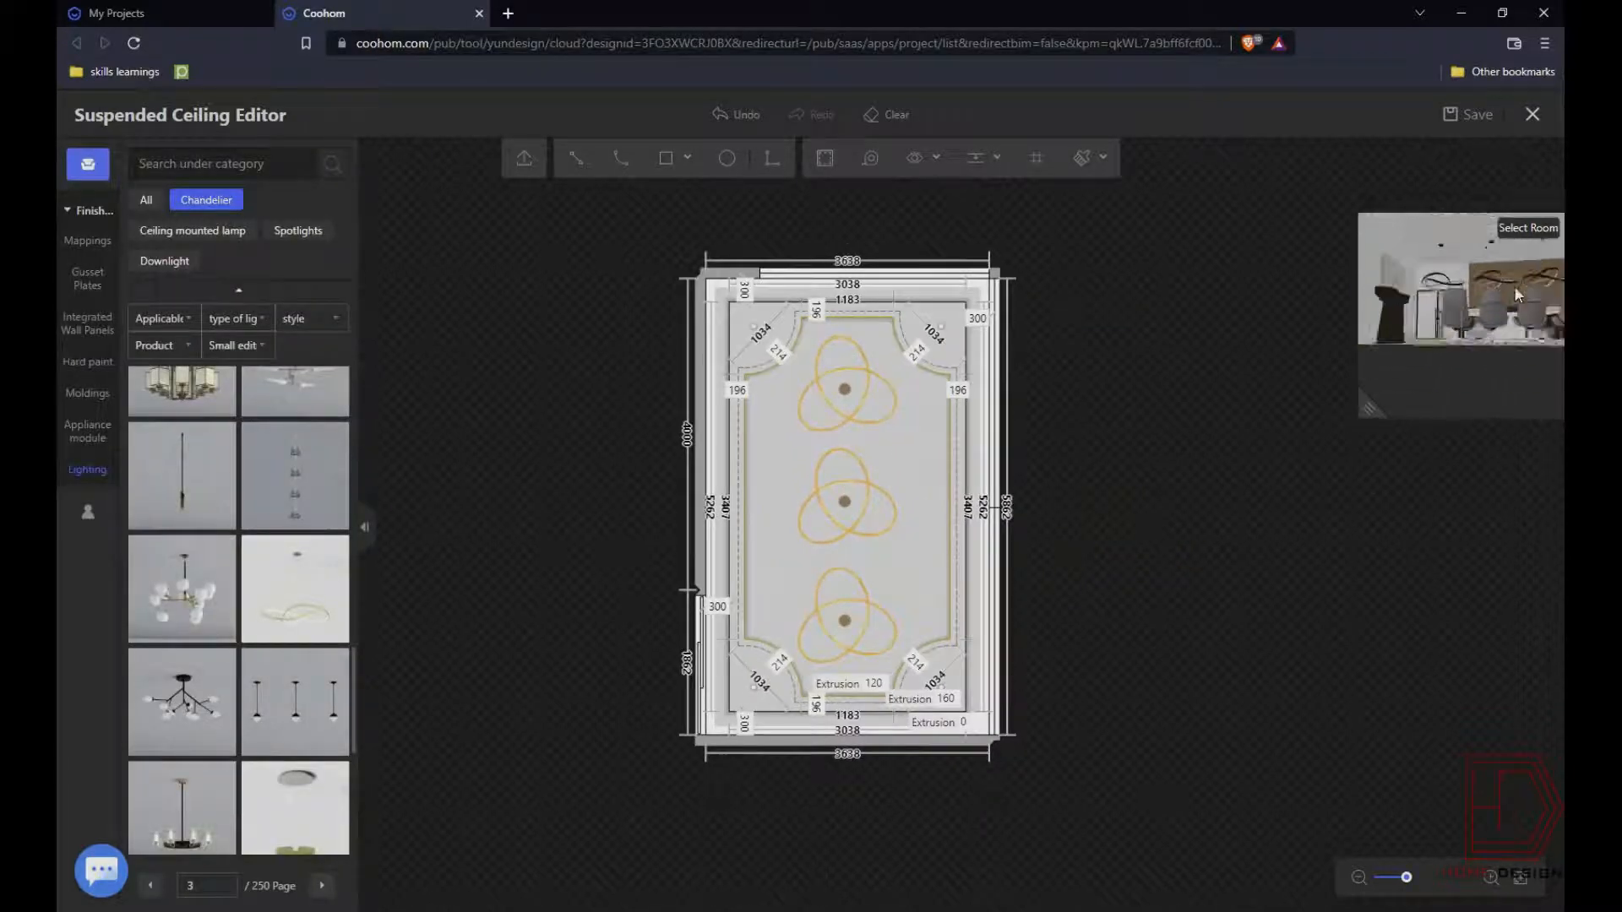
scroll(1450, 280, down, 3)
click(867, 411)
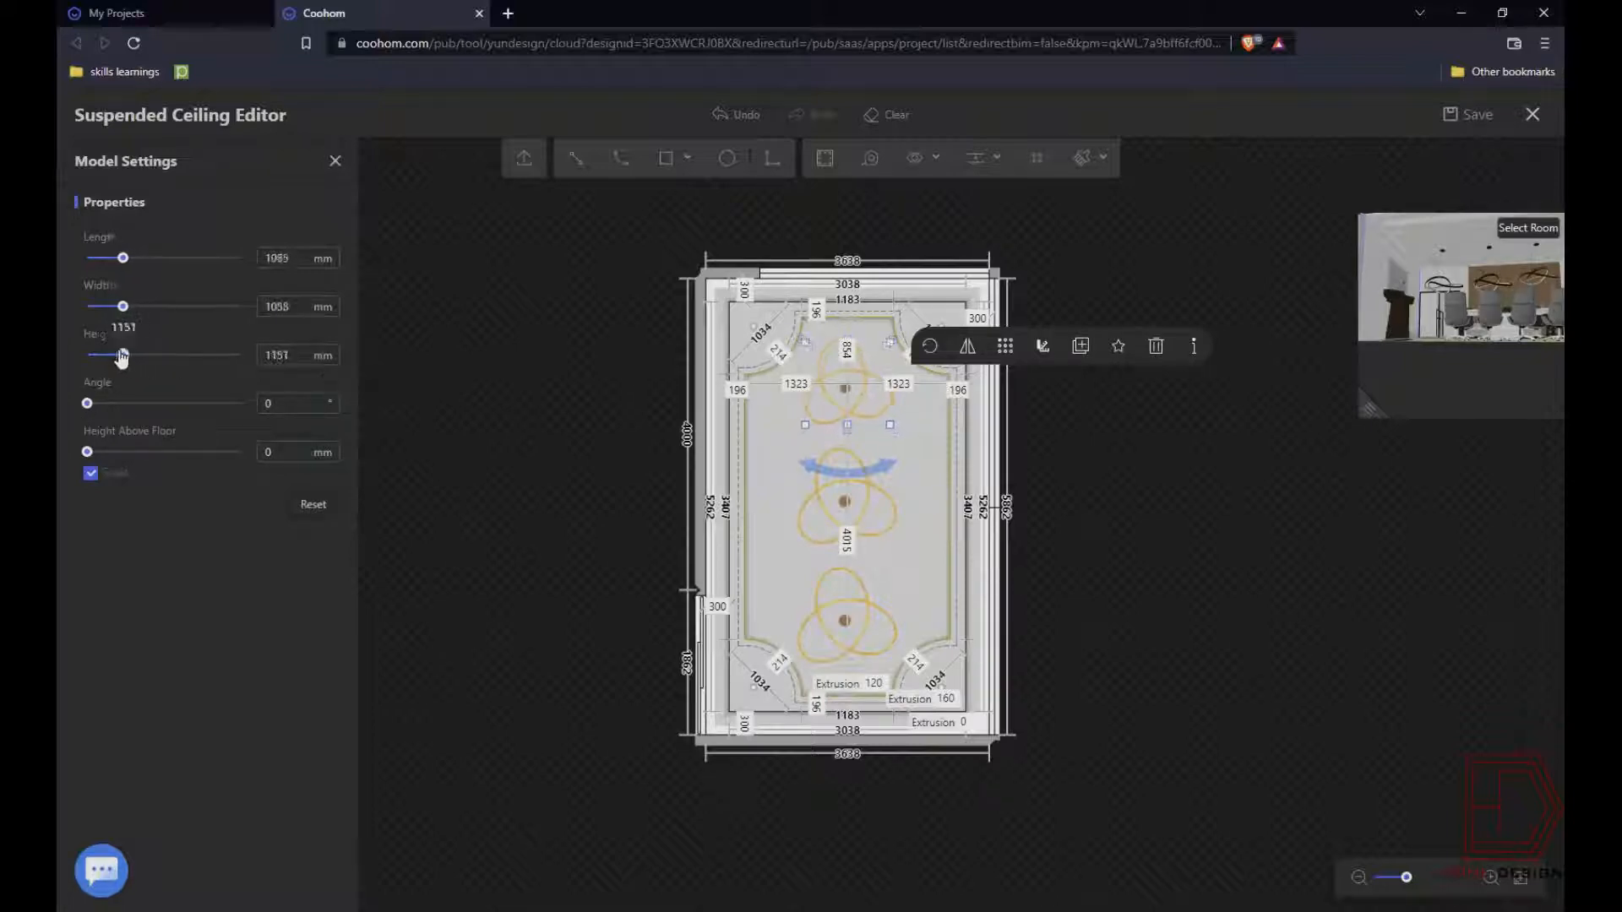
click(771, 481)
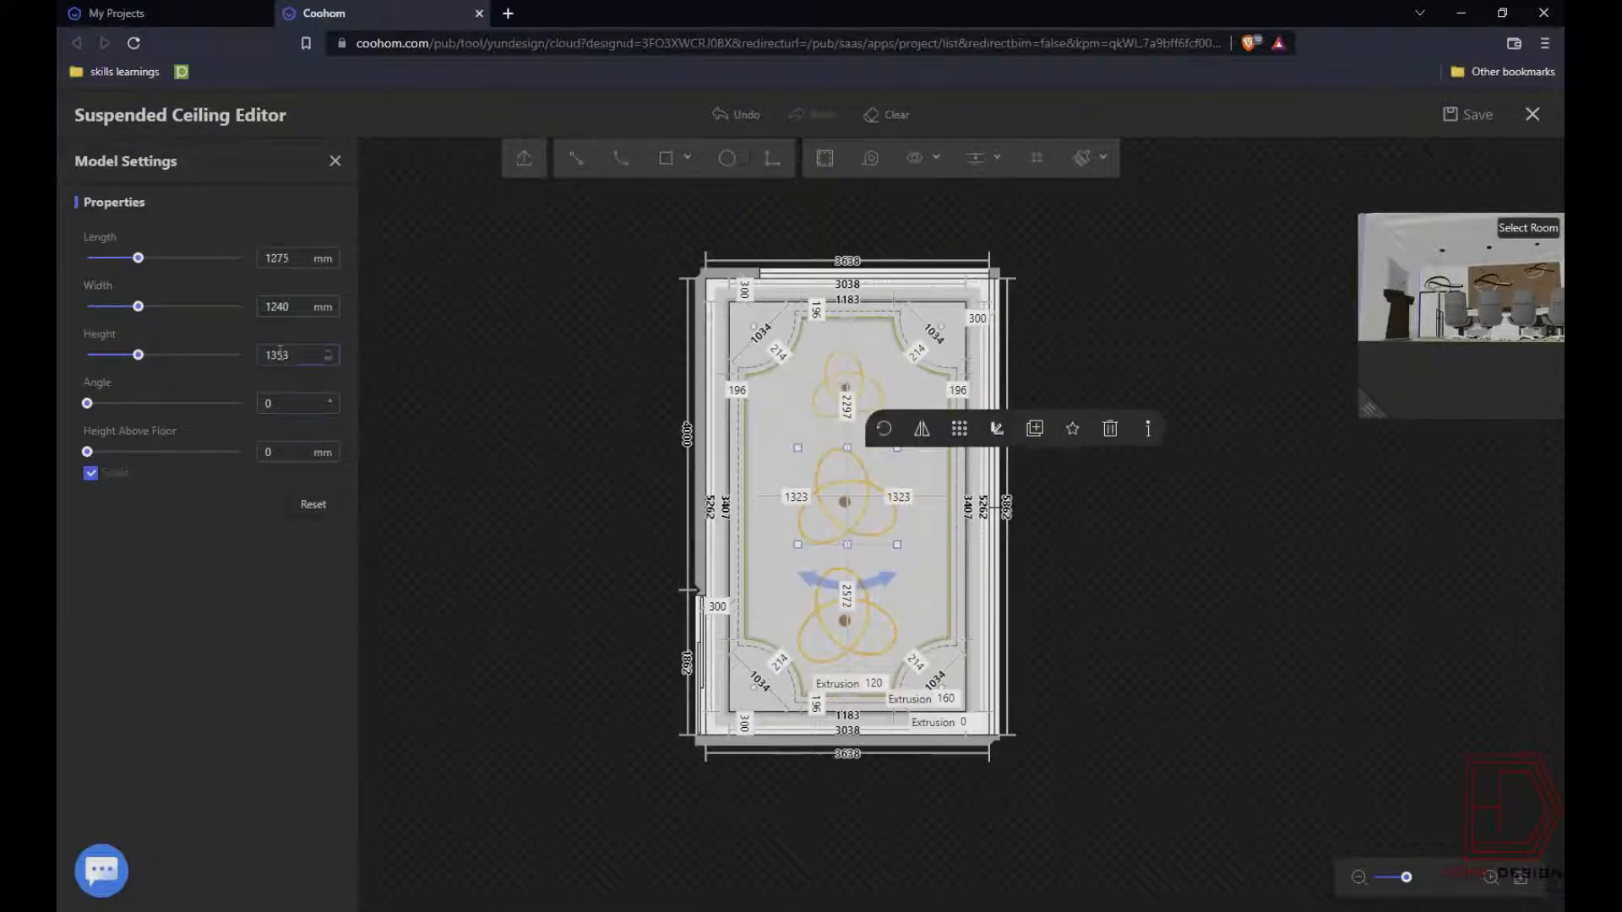
click(865, 621)
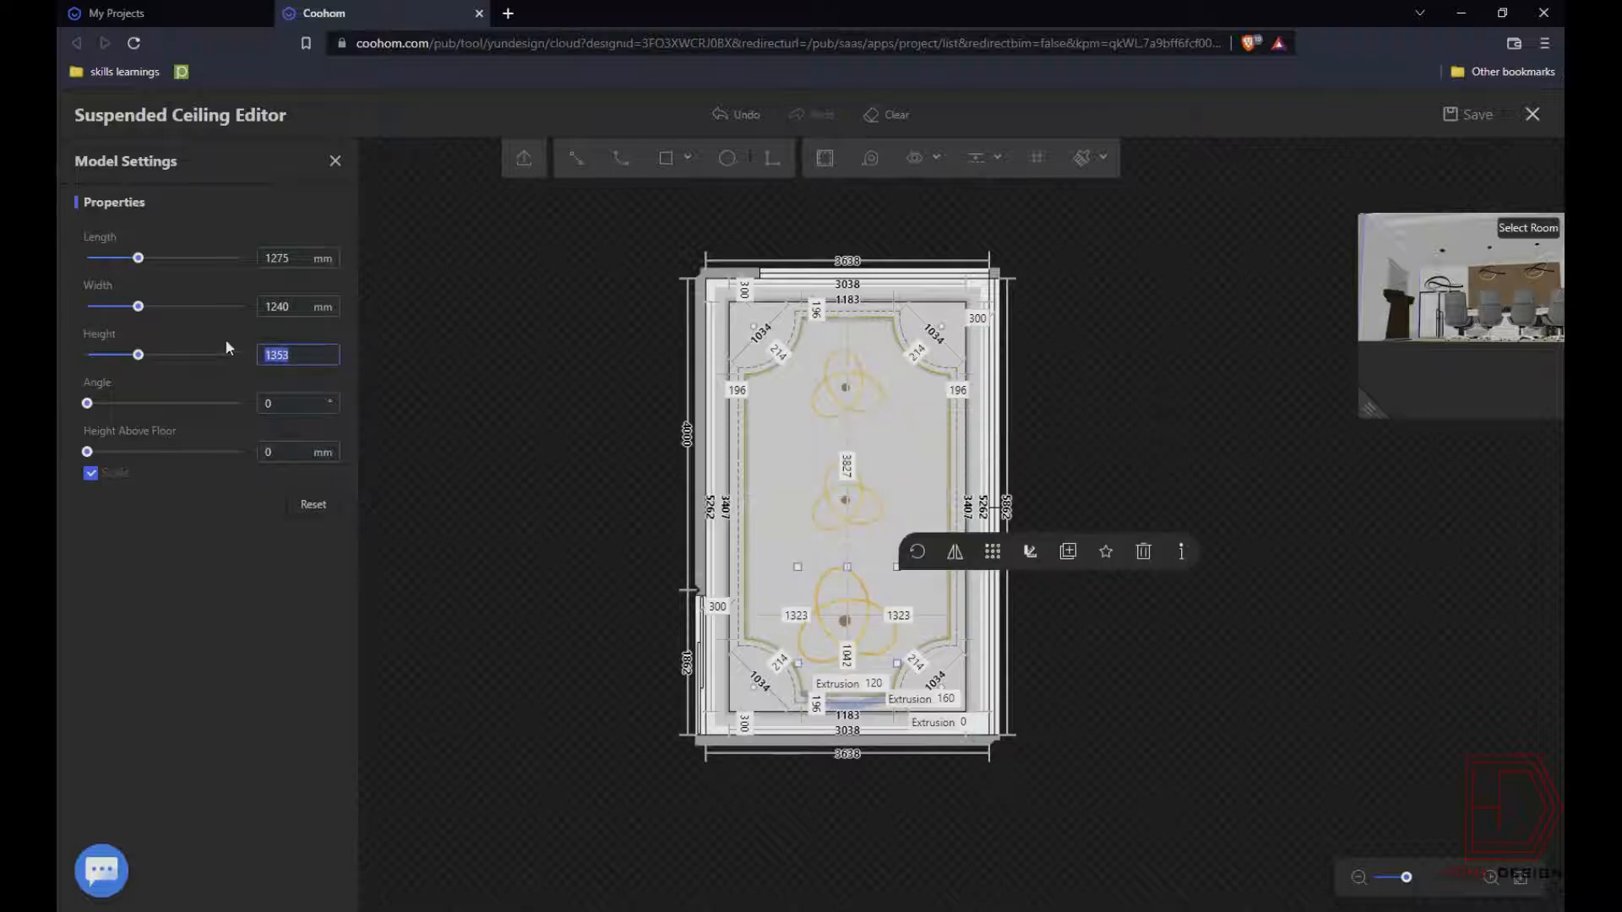
click(539, 535)
- Apply the black paint finish to the central filleted ceiling area and to the border ring around the outer rectangle
scroll(703, 626, up, 7)
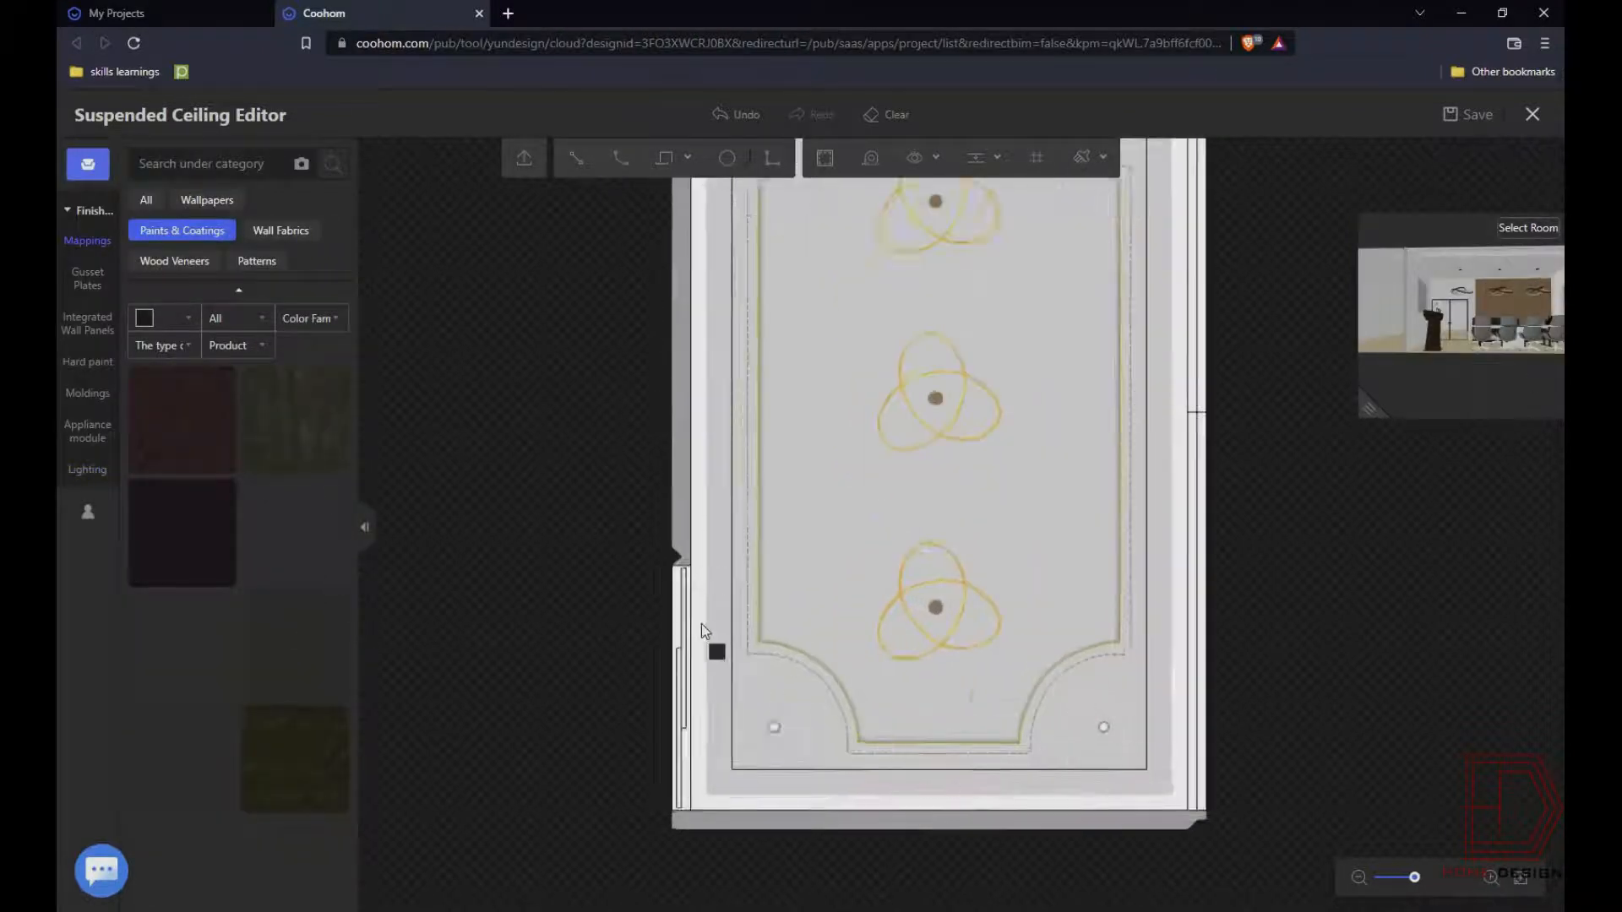
scroll(728, 634, down, 1)
click(807, 532)
scroll(1319, 451, down, 2)
drag(1429, 348, 1515, 341)
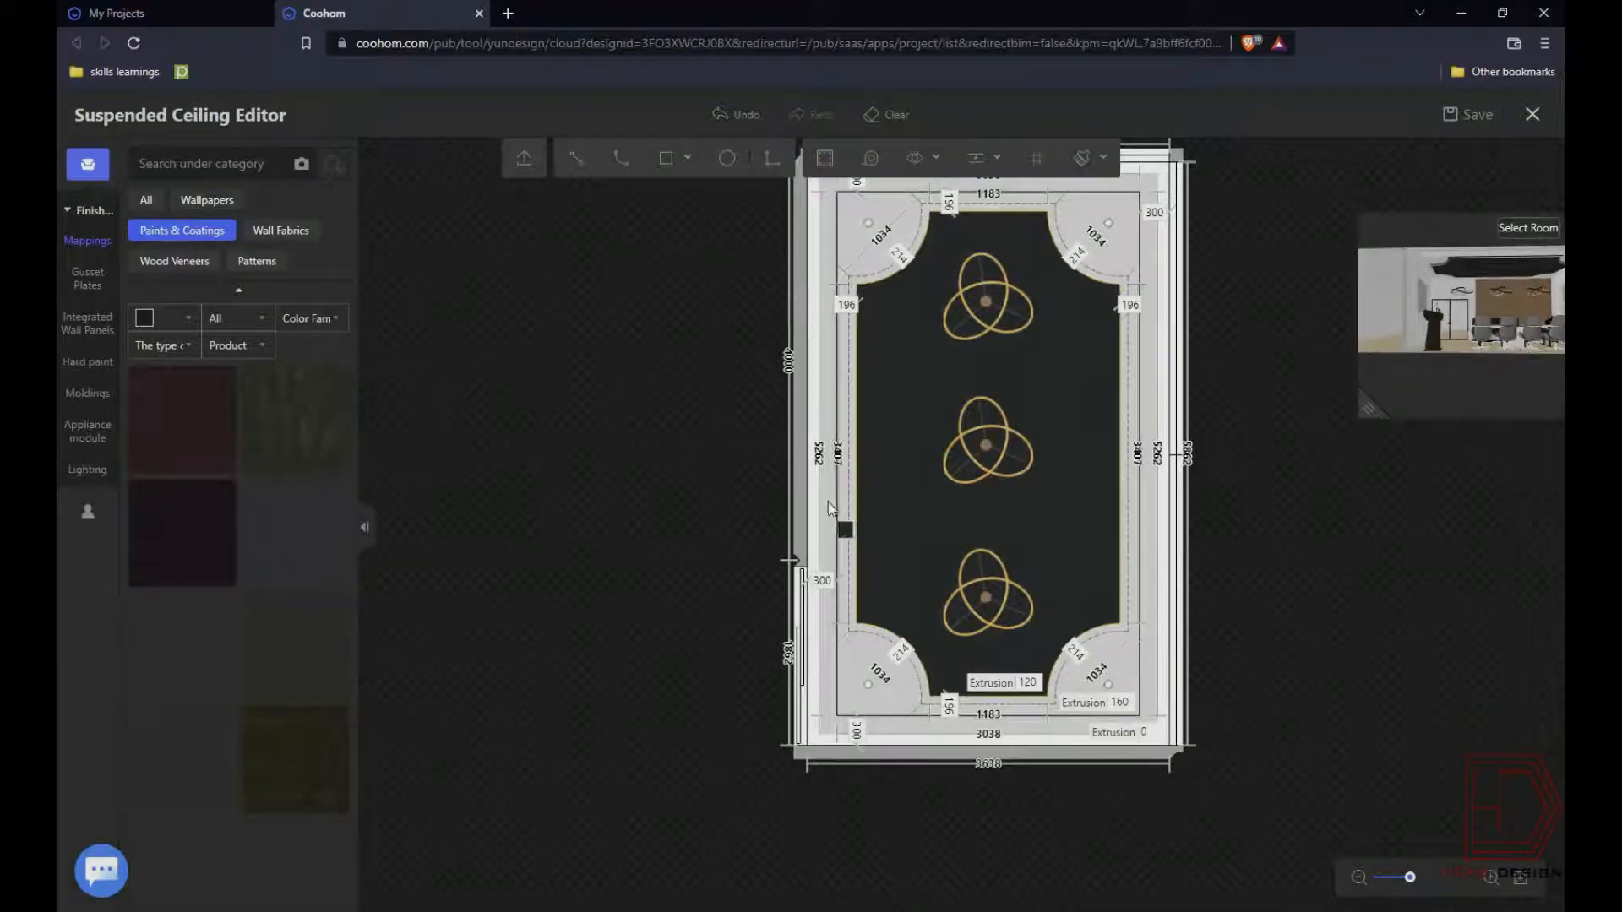
scroll(620, 524, down, 1)
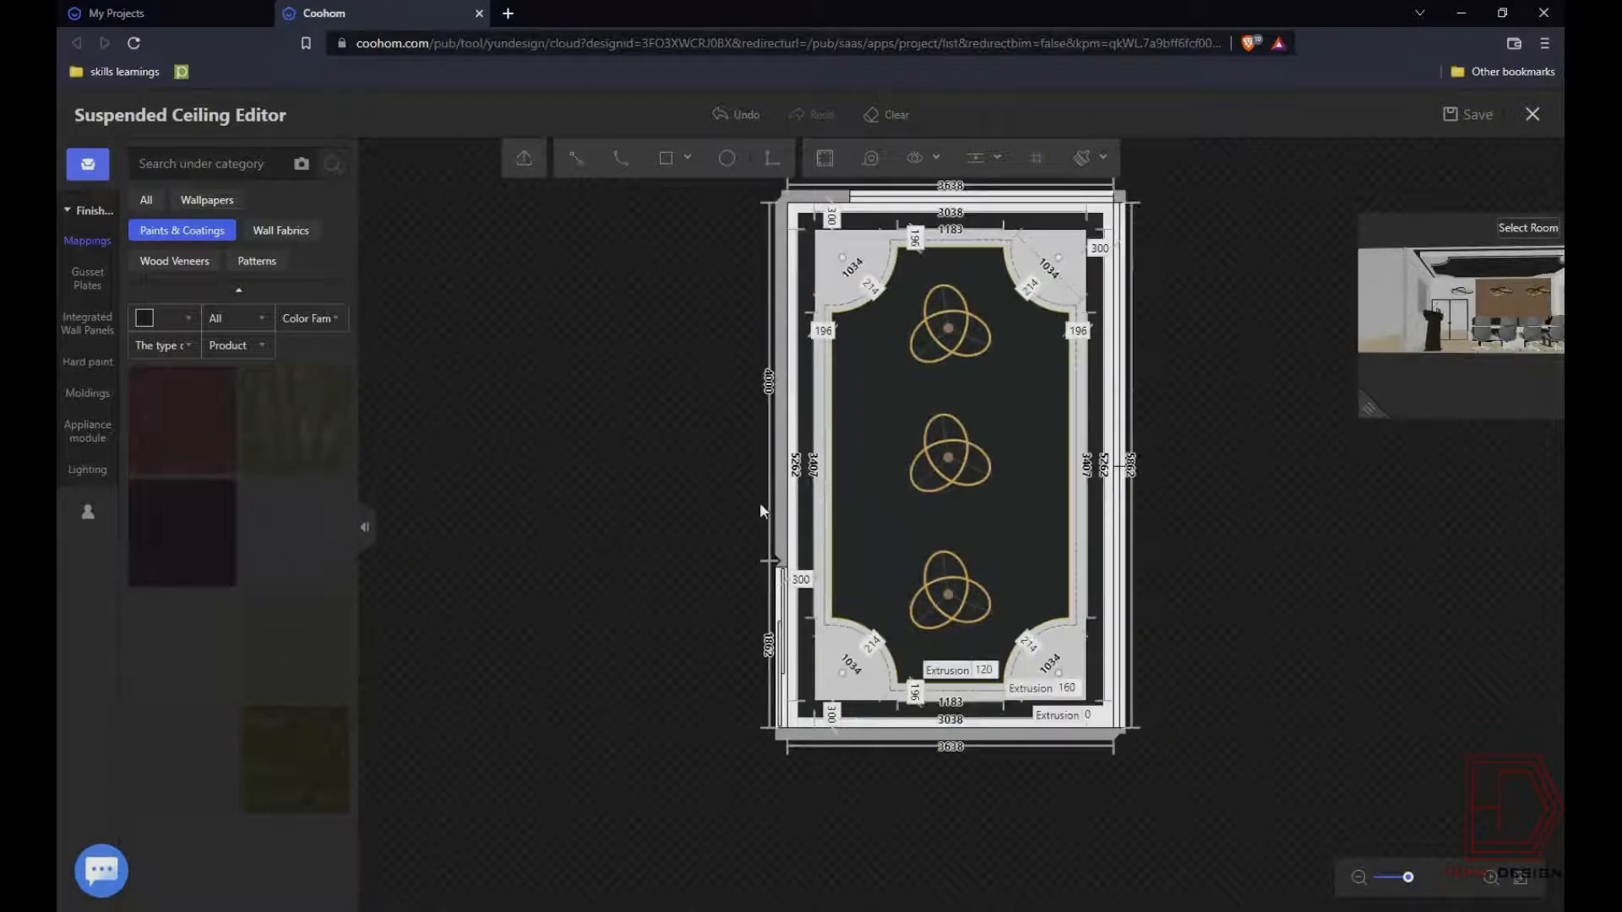
scroll(777, 502, down, 1)
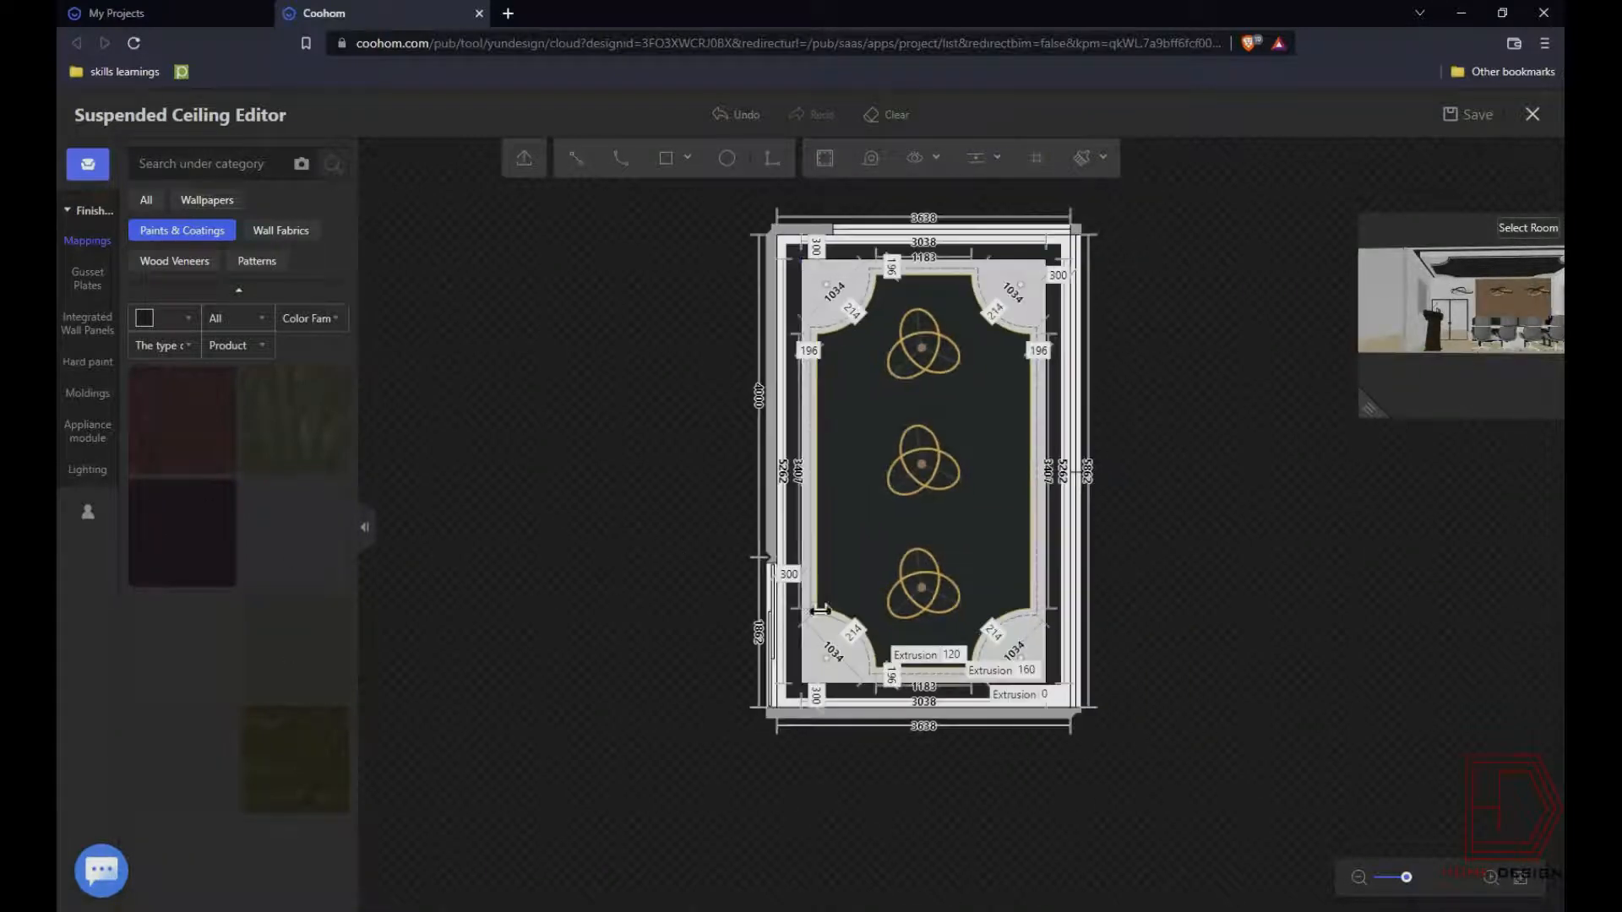
- Set the black outer border ring's extrusion to 160 and save the suspended ceiling
click(1059, 697)
click(1377, 735)
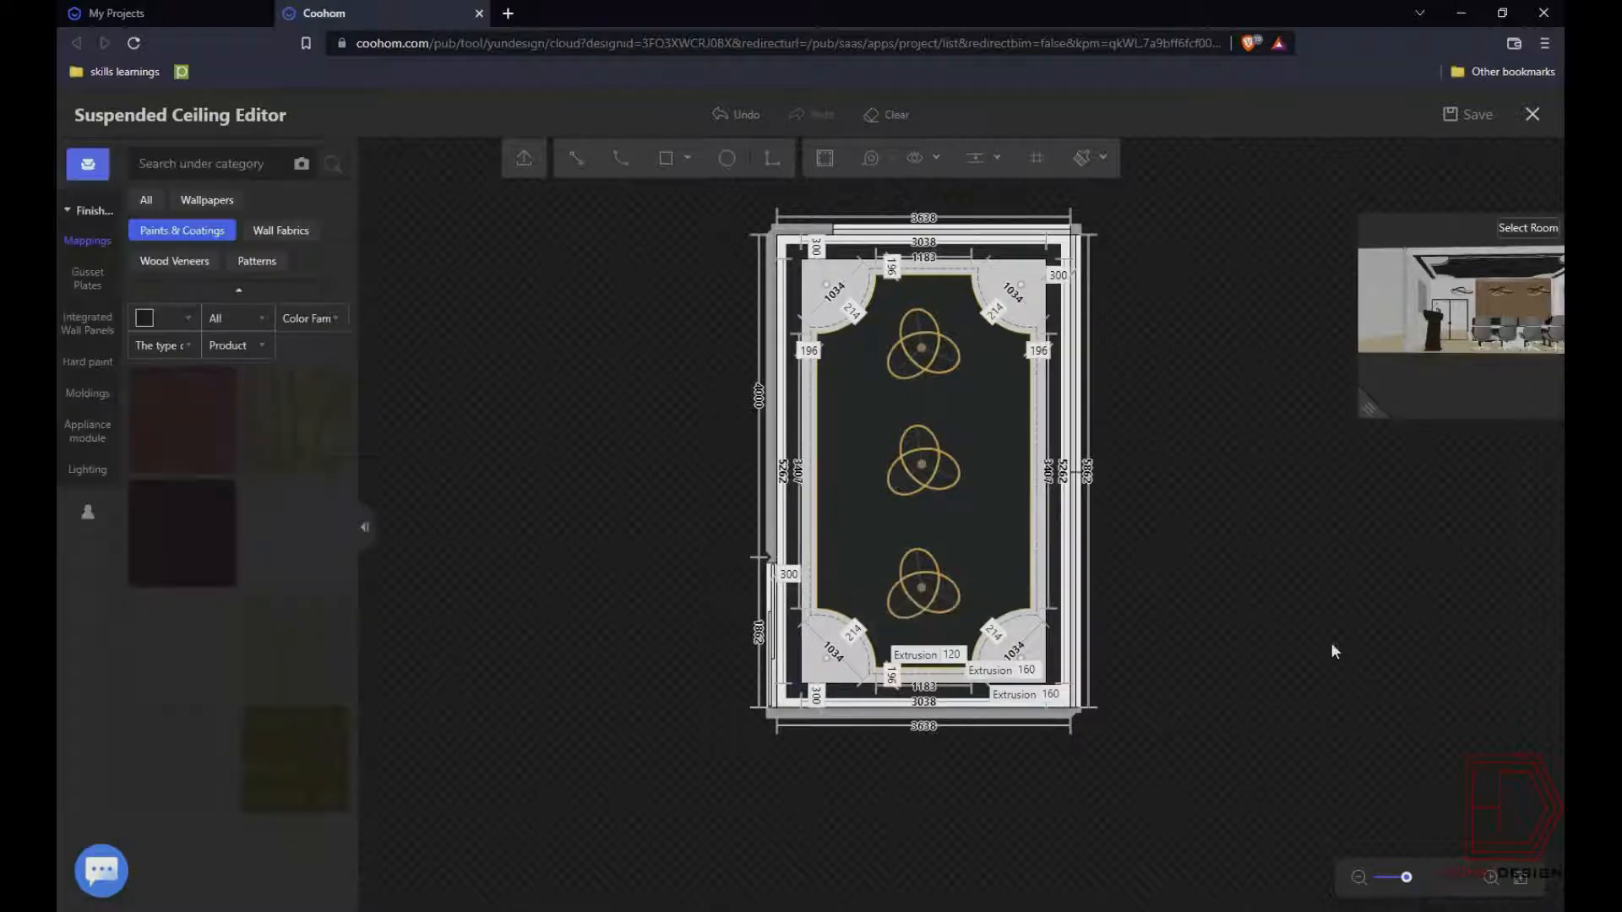
click(845, 329)
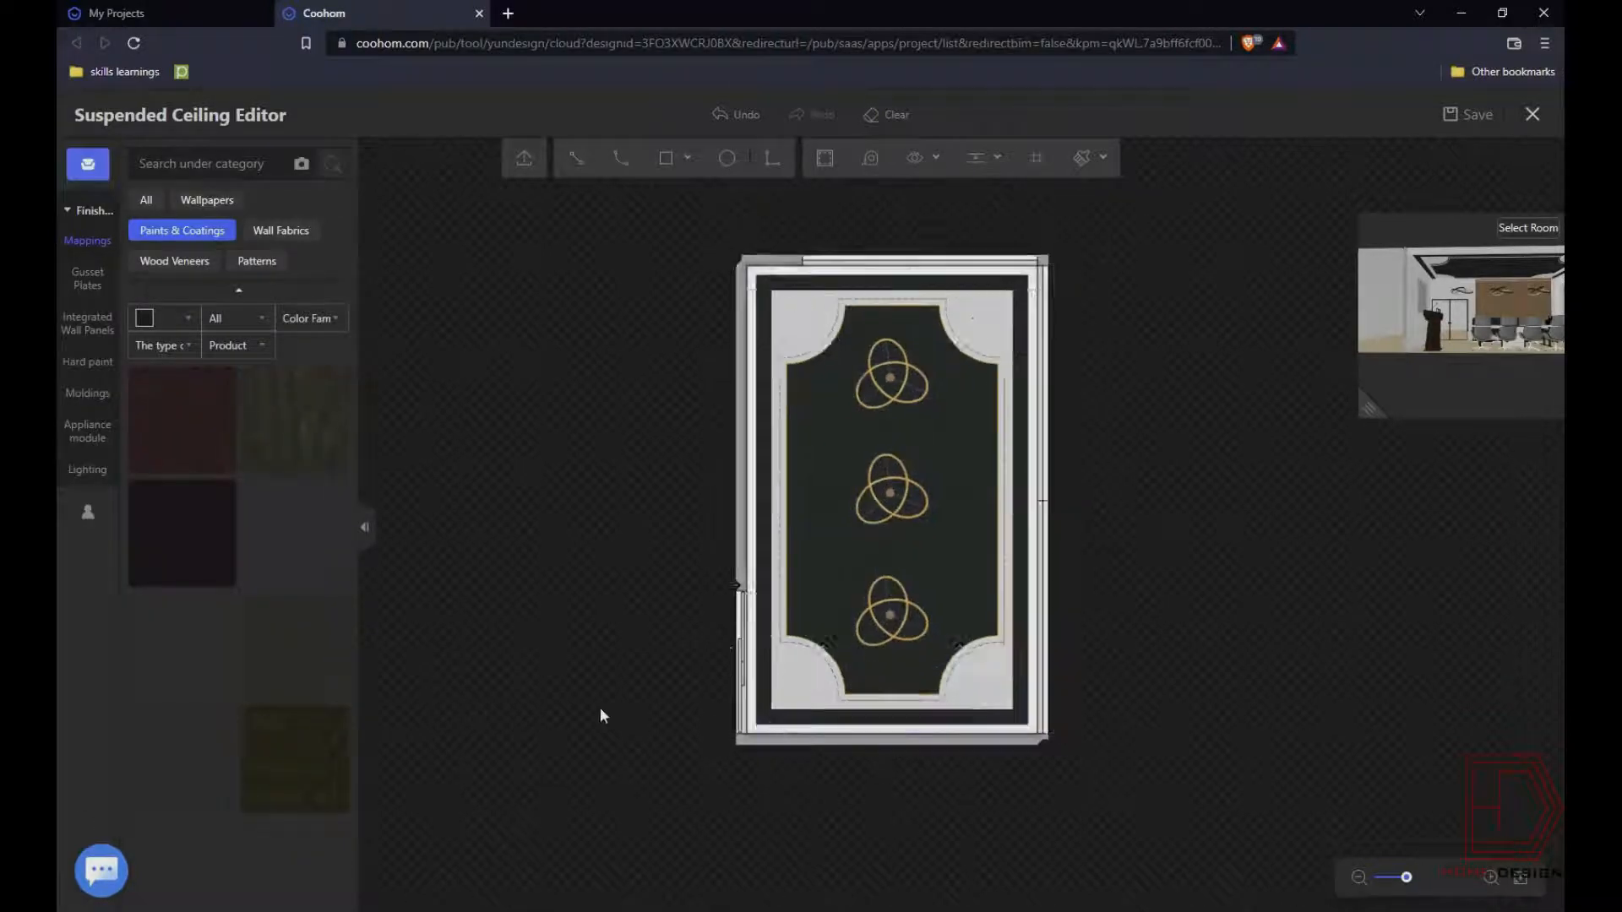
click(586, 789)
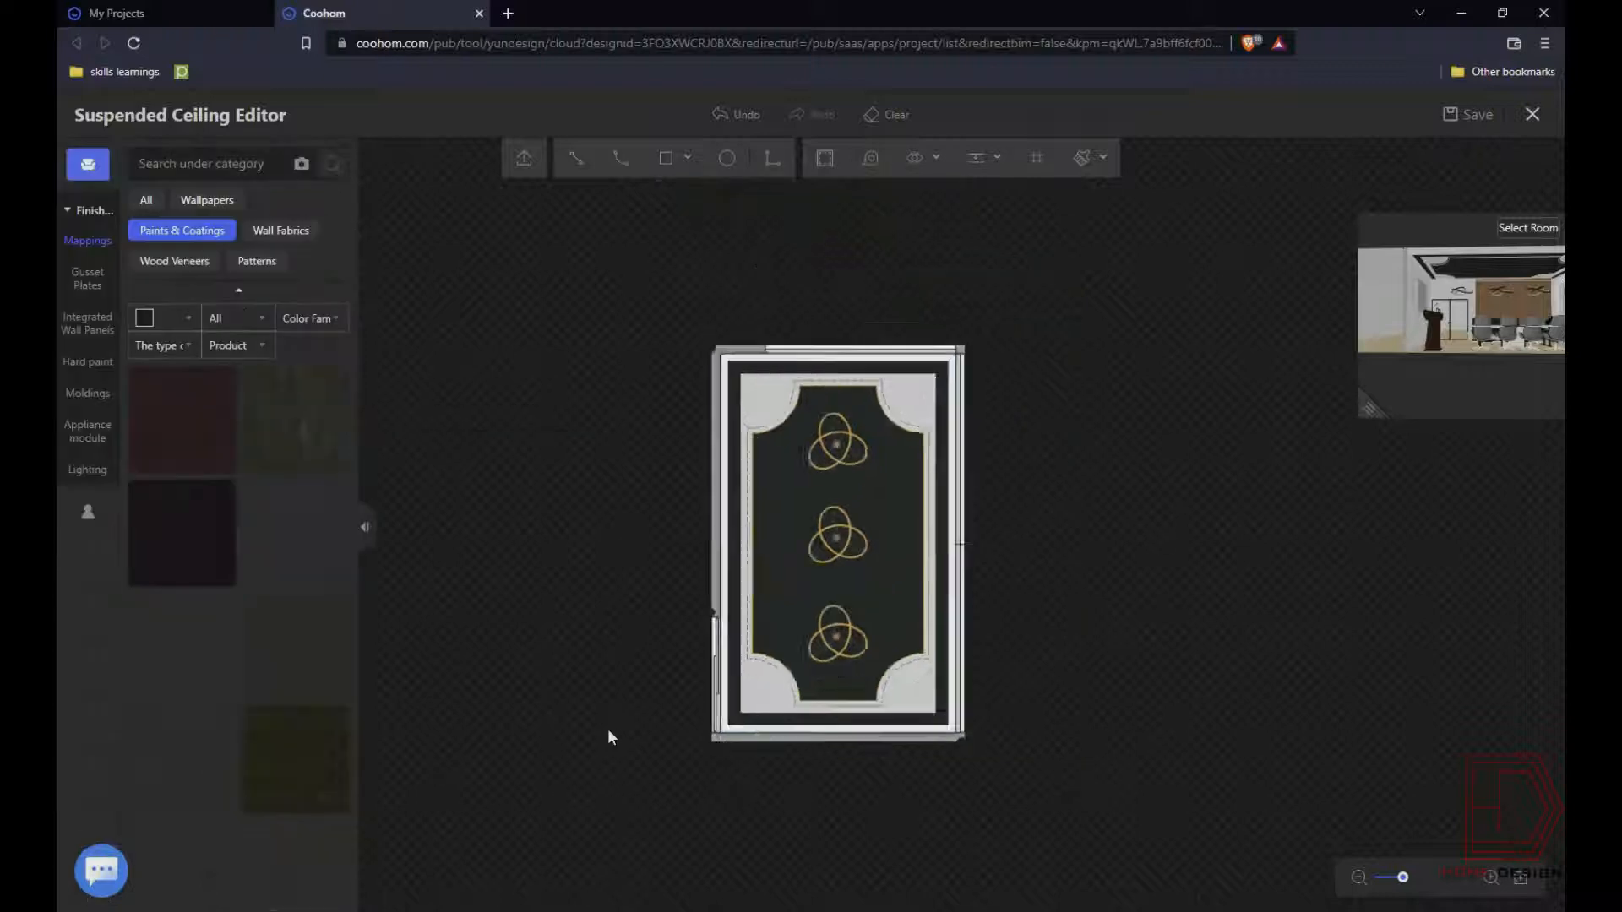
click(1464, 113)
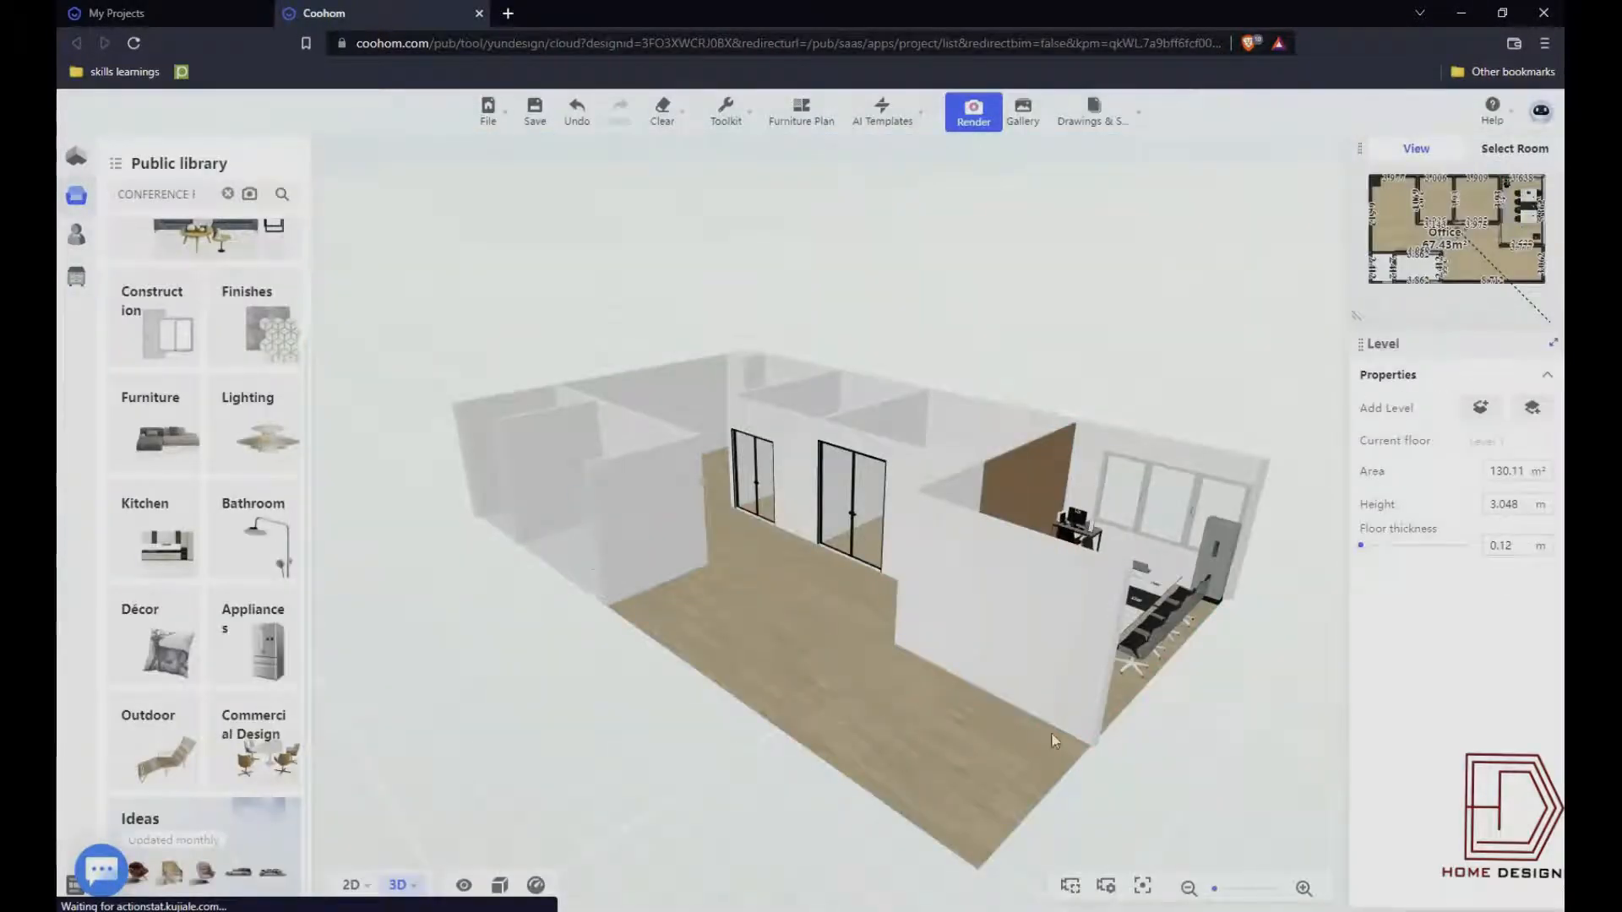
- Delete the ring chandelier nearest the conference room's glass sliding door
drag(1054, 740, 901, 743)
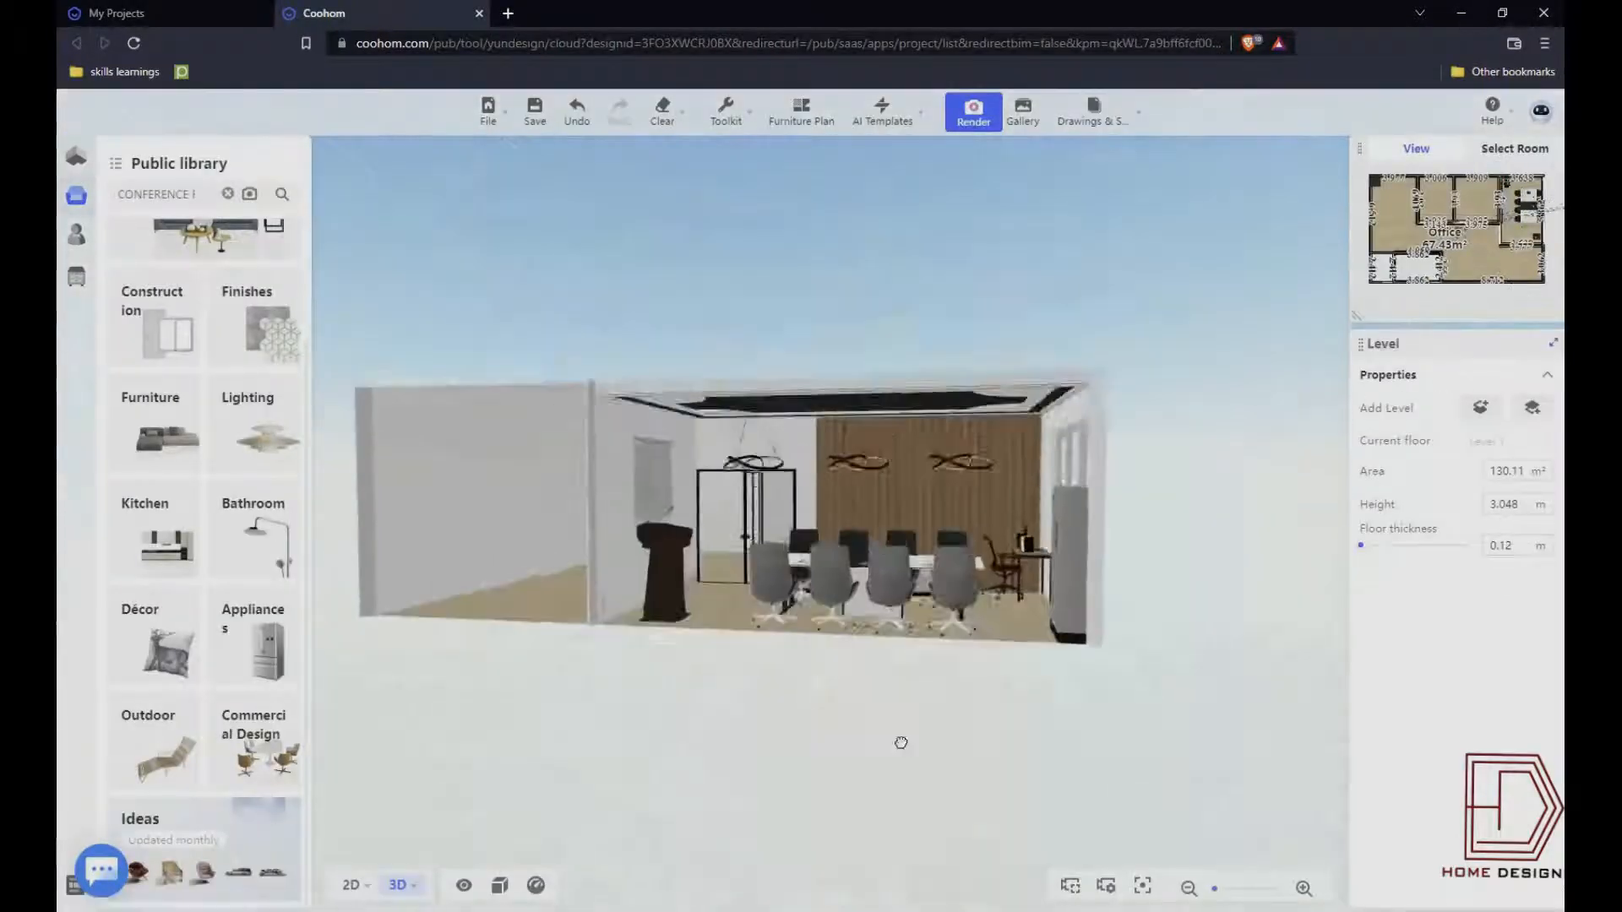
scroll(886, 480, up, 5)
scroll(887, 480, down, 3)
drag(887, 480, 783, 584)
click(724, 293)
key(Delete)
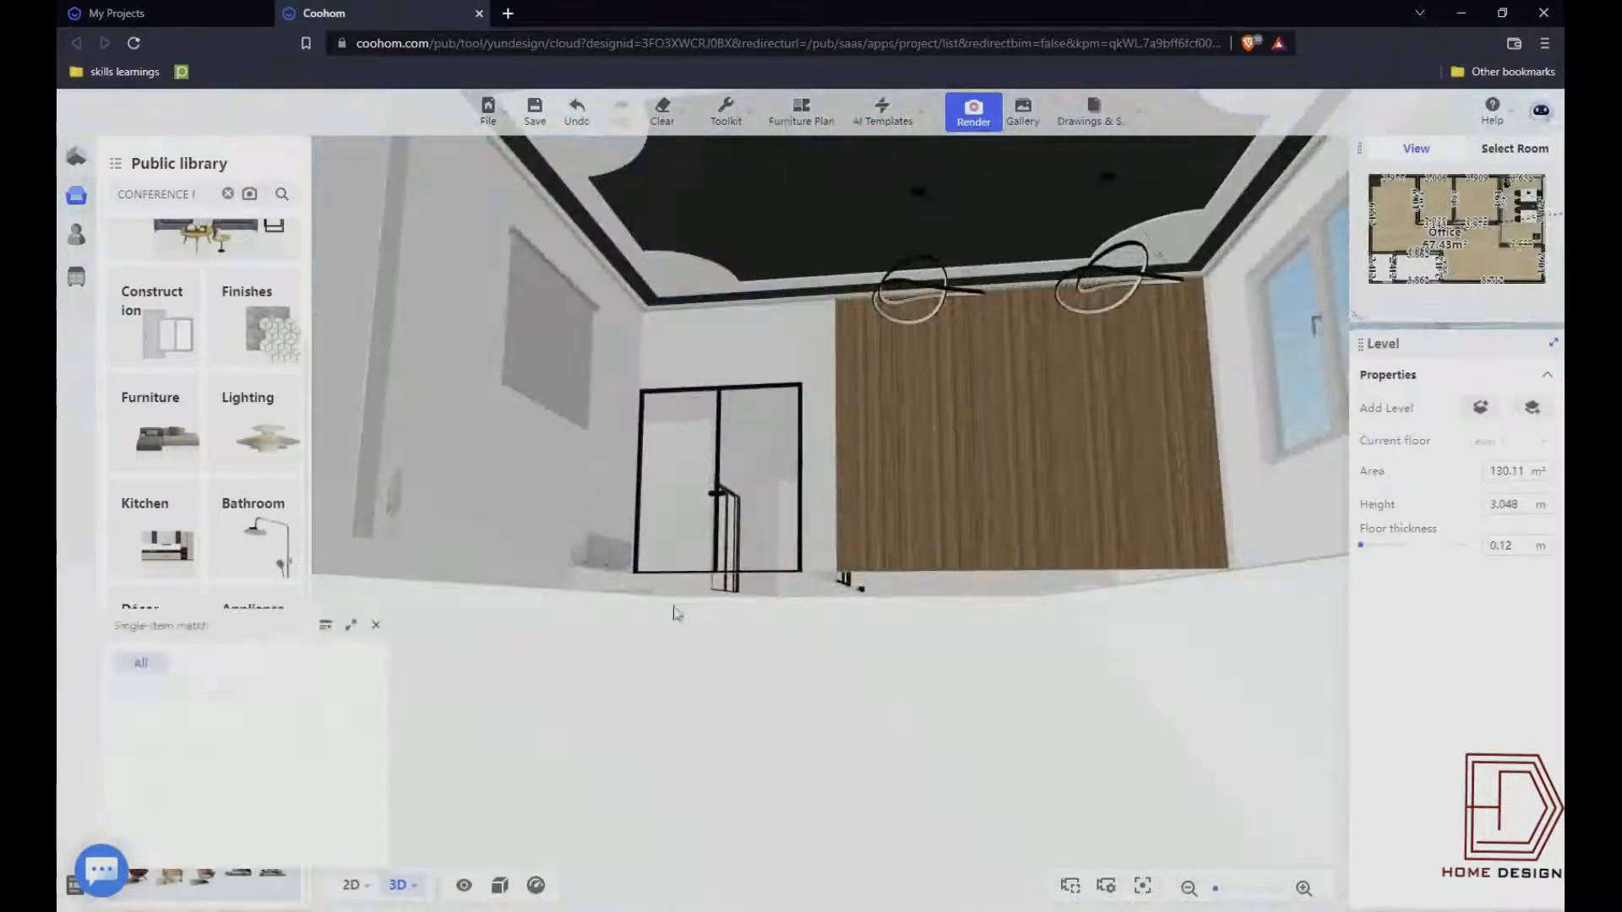
- Move the two remaining ring chandeliers in the ceiling plan so that each hangs over one of the conference tables
scroll(676, 612, down, 5)
click(352, 884)
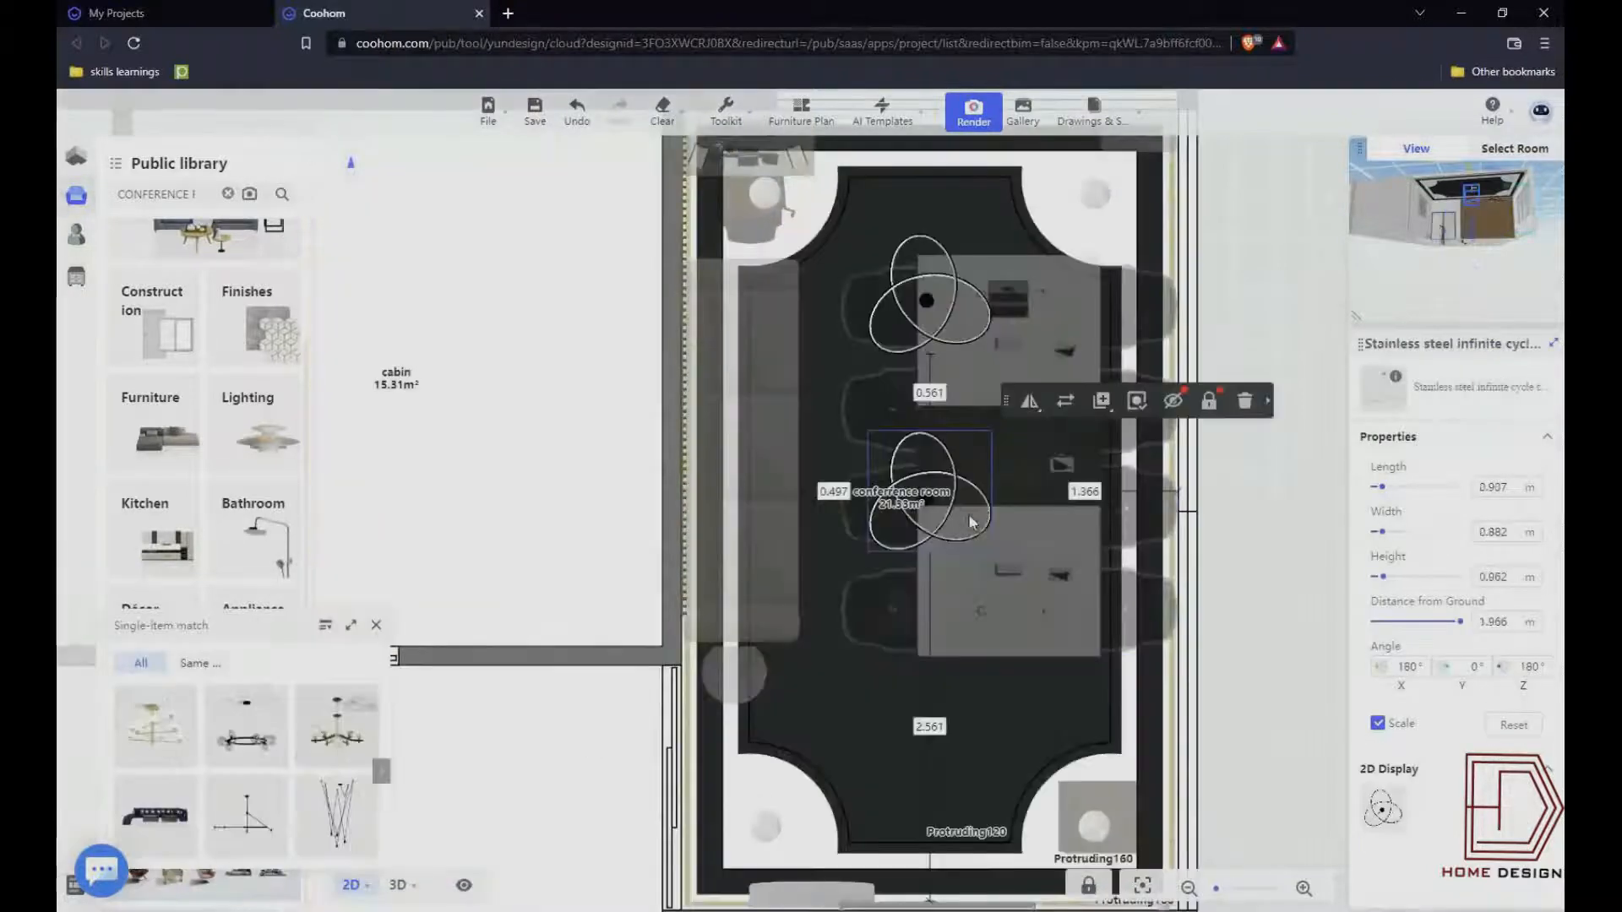
drag(968, 487, 1049, 568)
key(Escape)
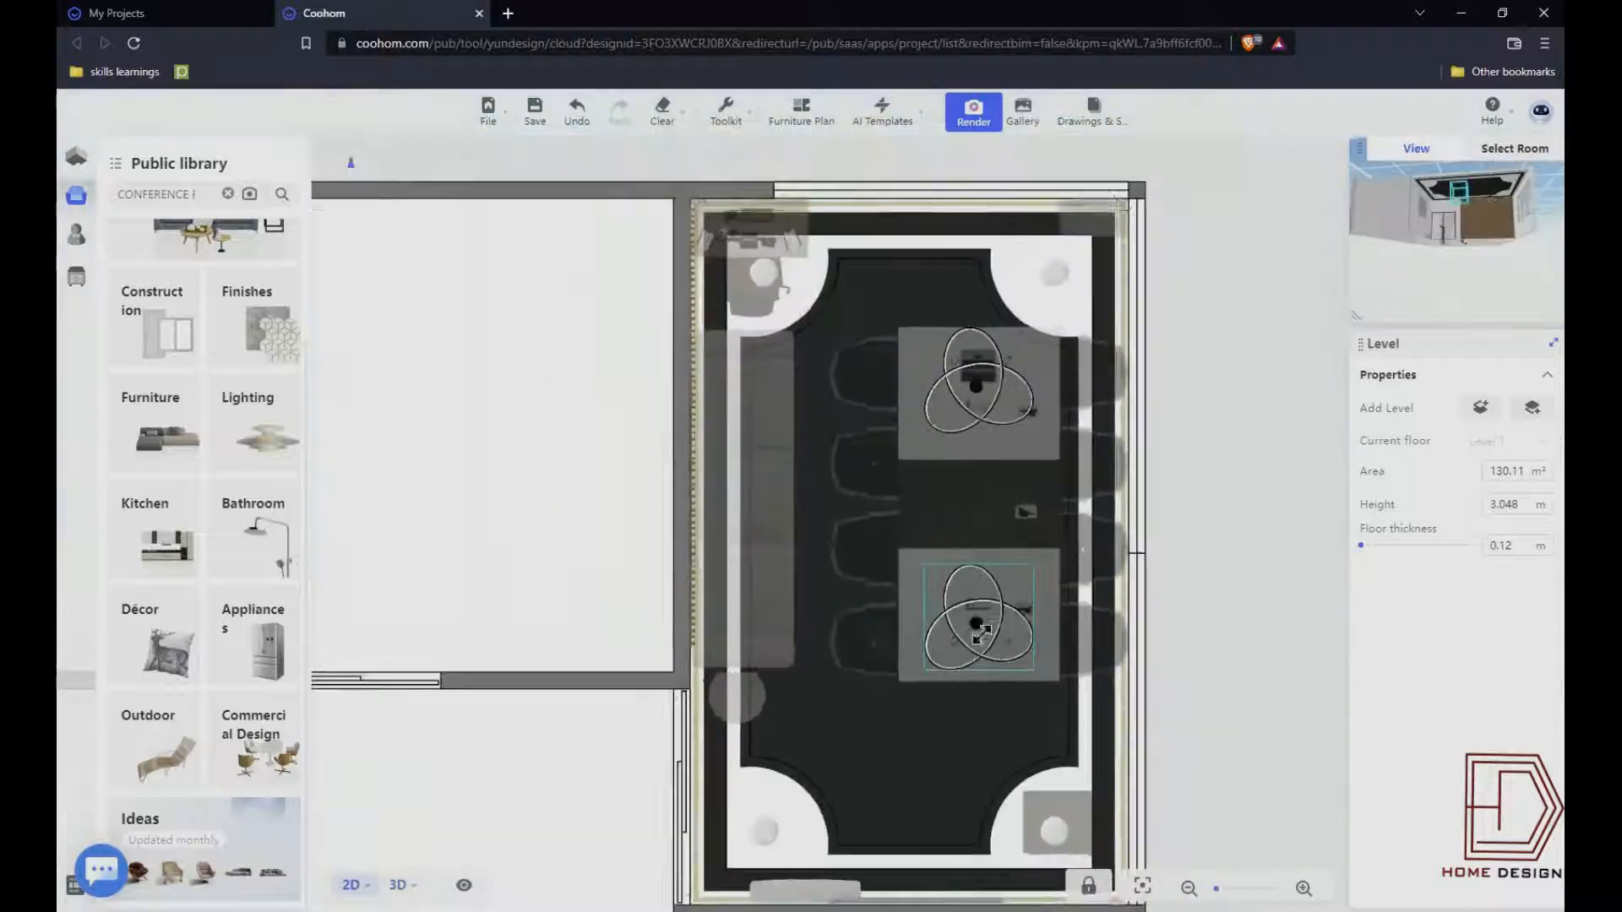
- Place an industrial wind pendant lamp near each end of the conference room's slatted wall, behind the sofa
mouse_move(192, 635)
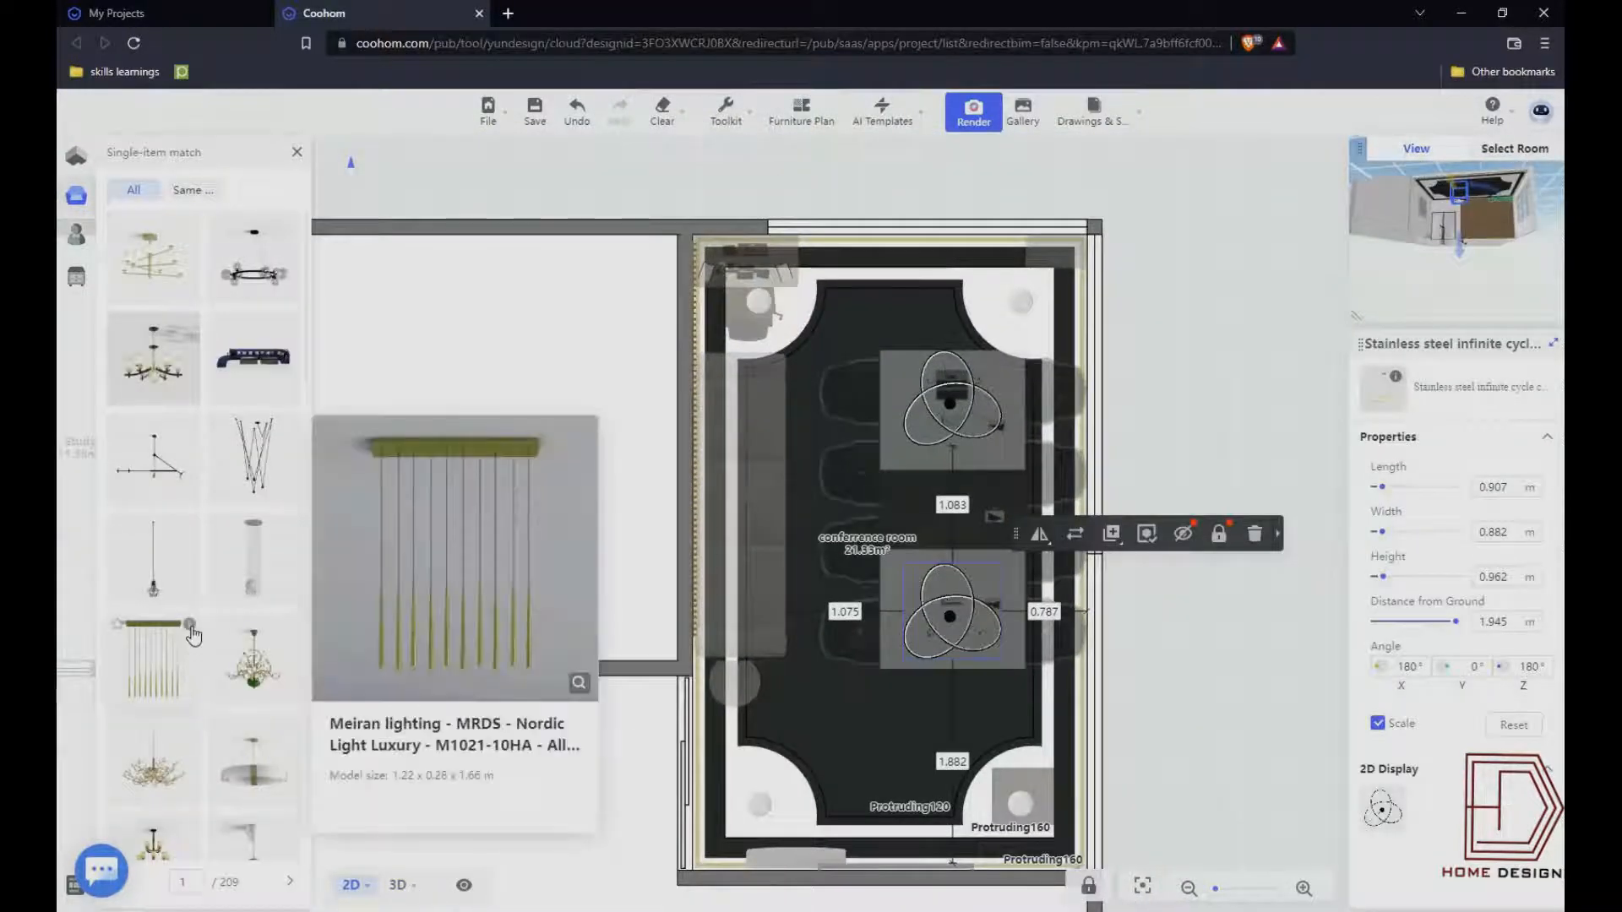
scroll(226, 636, down, 4)
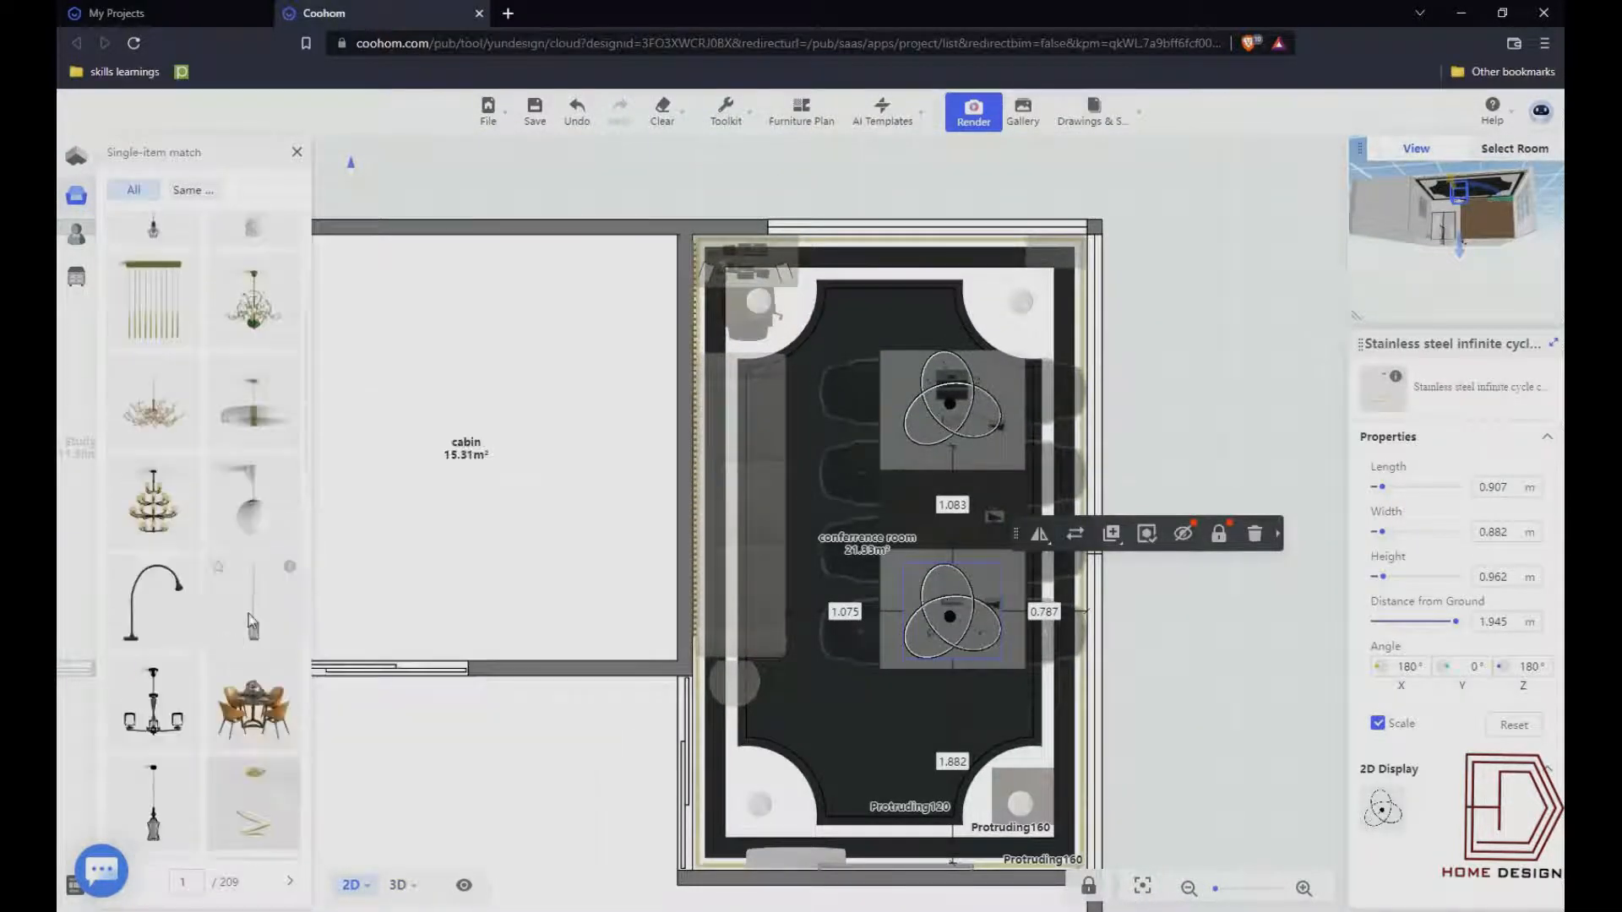
click(250, 611)
click(714, 334)
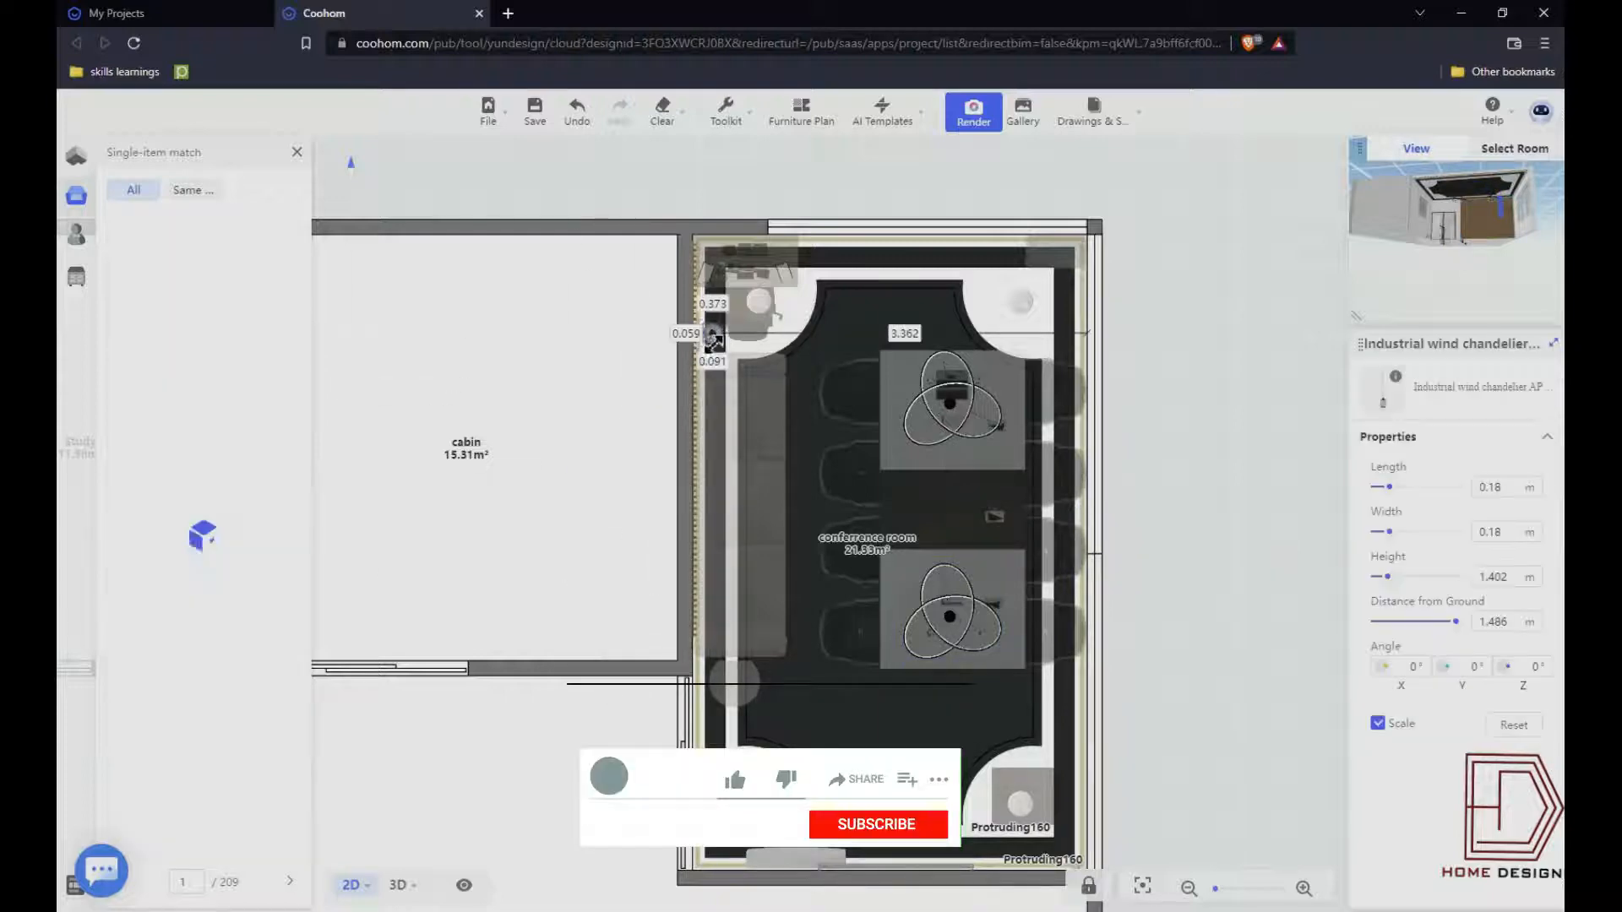
mouse_move(831, 293)
click(825, 332)
click(707, 591)
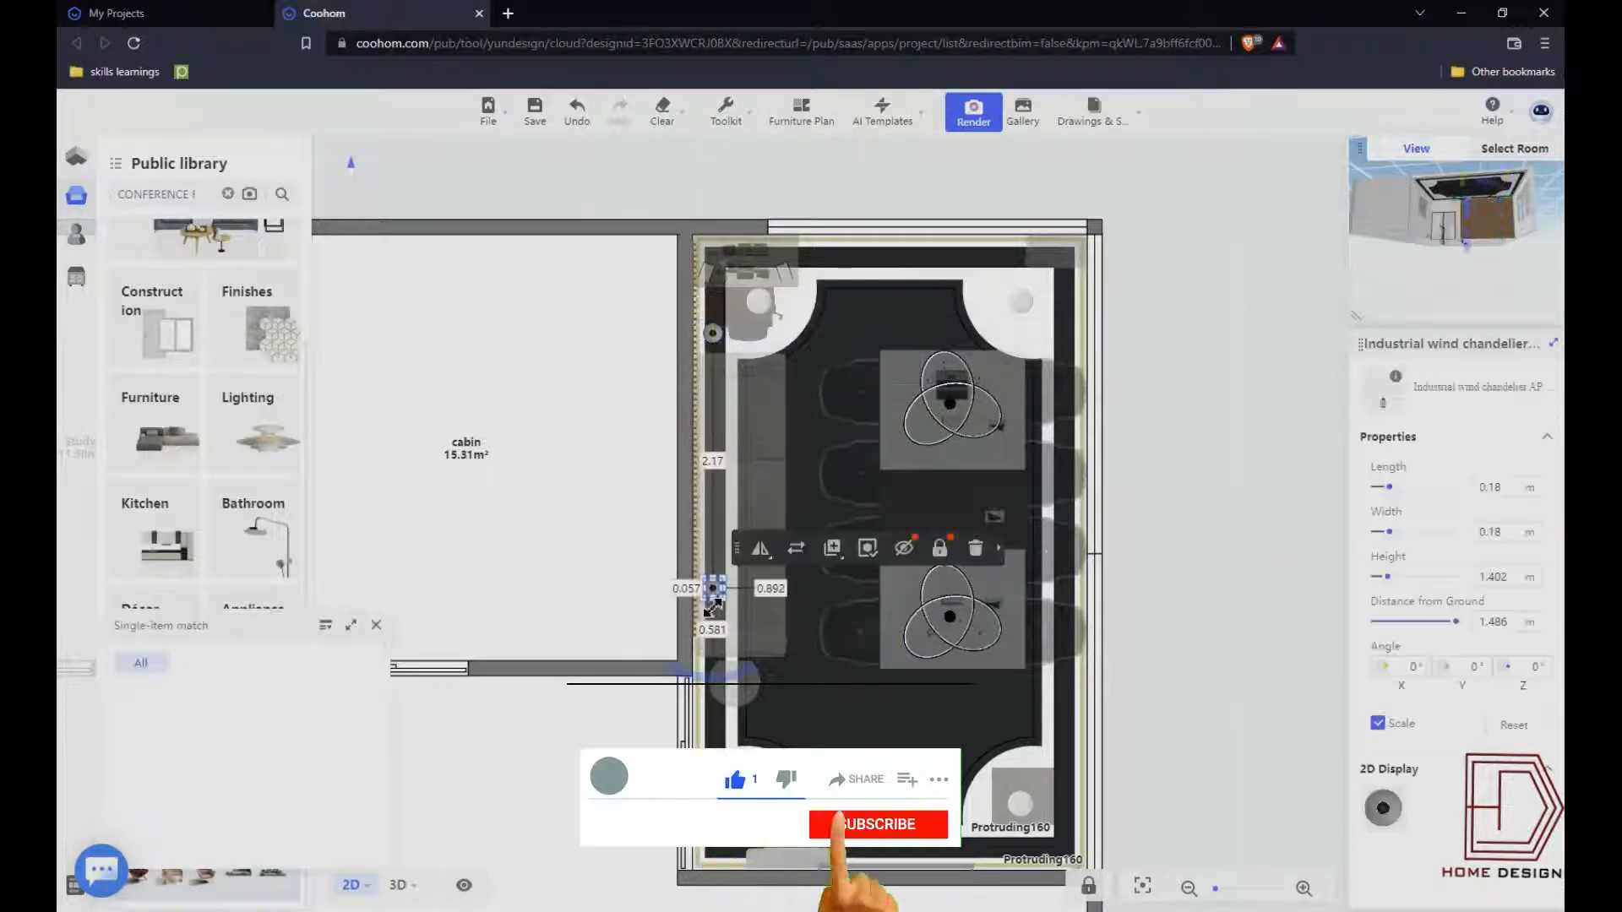
- Shift both pendant lamps closer to the slatted wall panel behind the sofa
scroll(710, 591, up, 2)
click(717, 213)
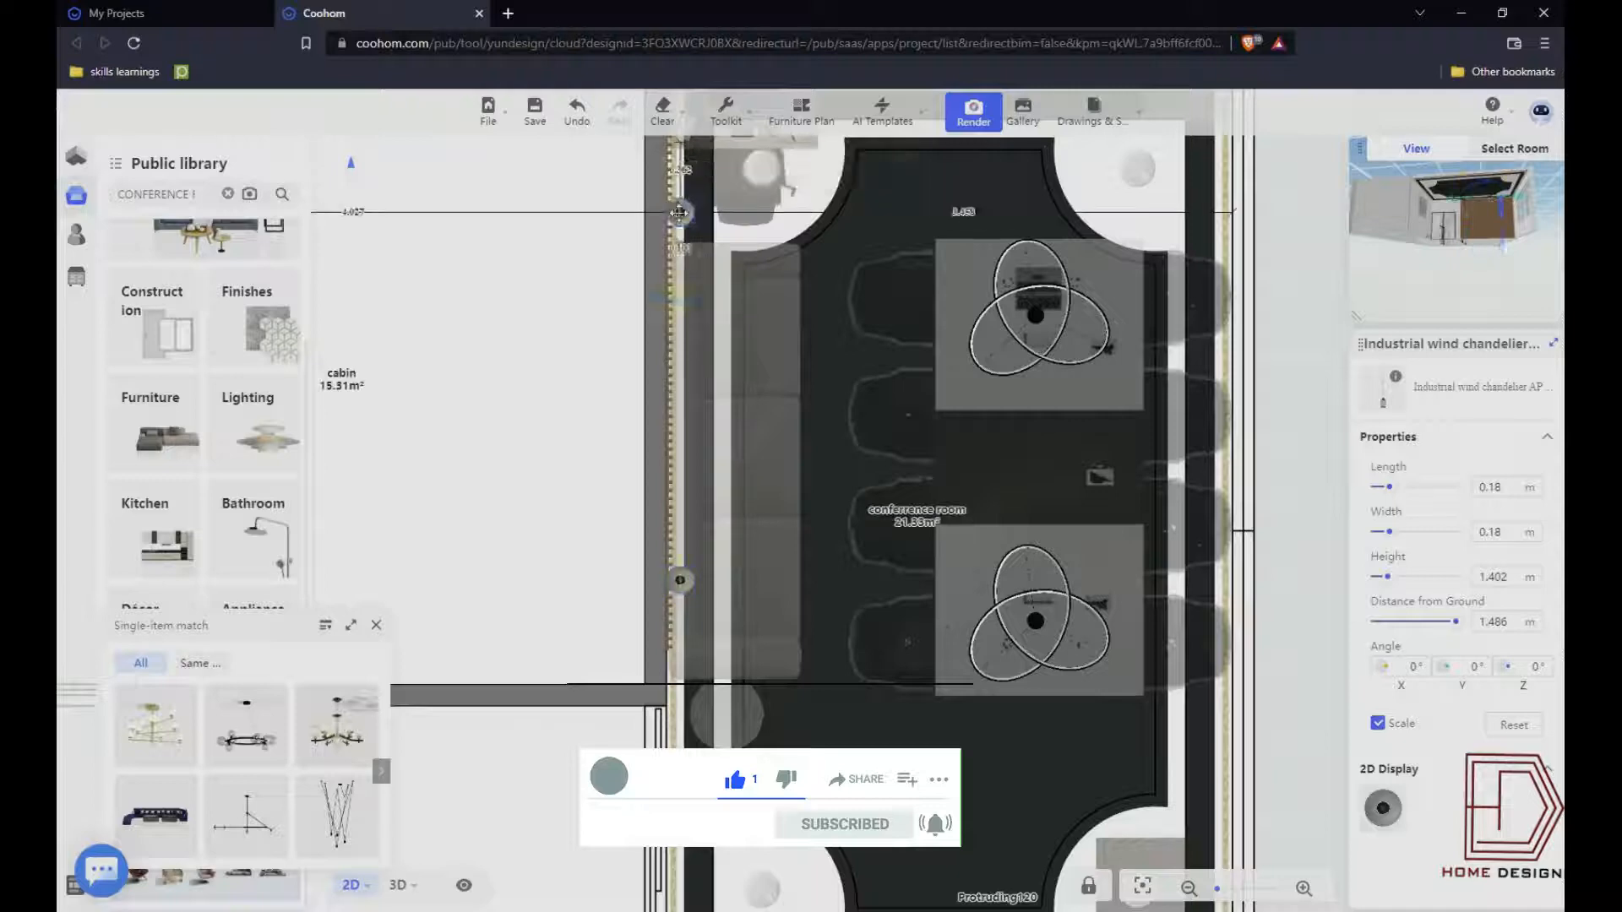
scroll(1461, 262, down, 2)
click(1507, 289)
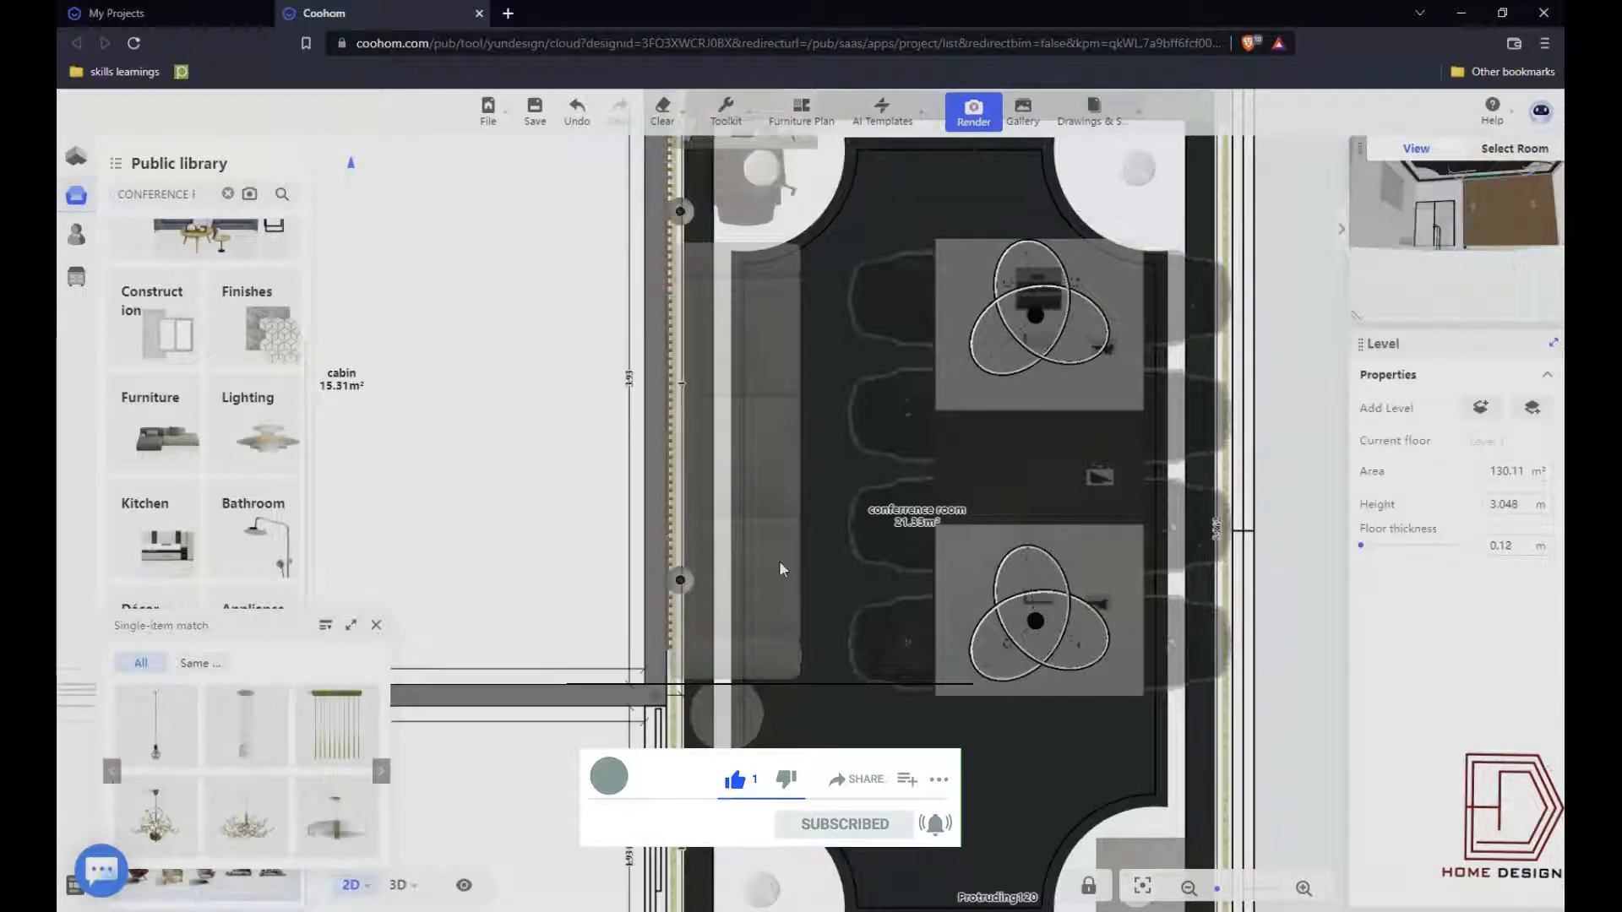
- Set the height of the conference room's glass sliding door to 2.2 m in the 3D view
scroll(627, 586, down, 4)
click(397, 885)
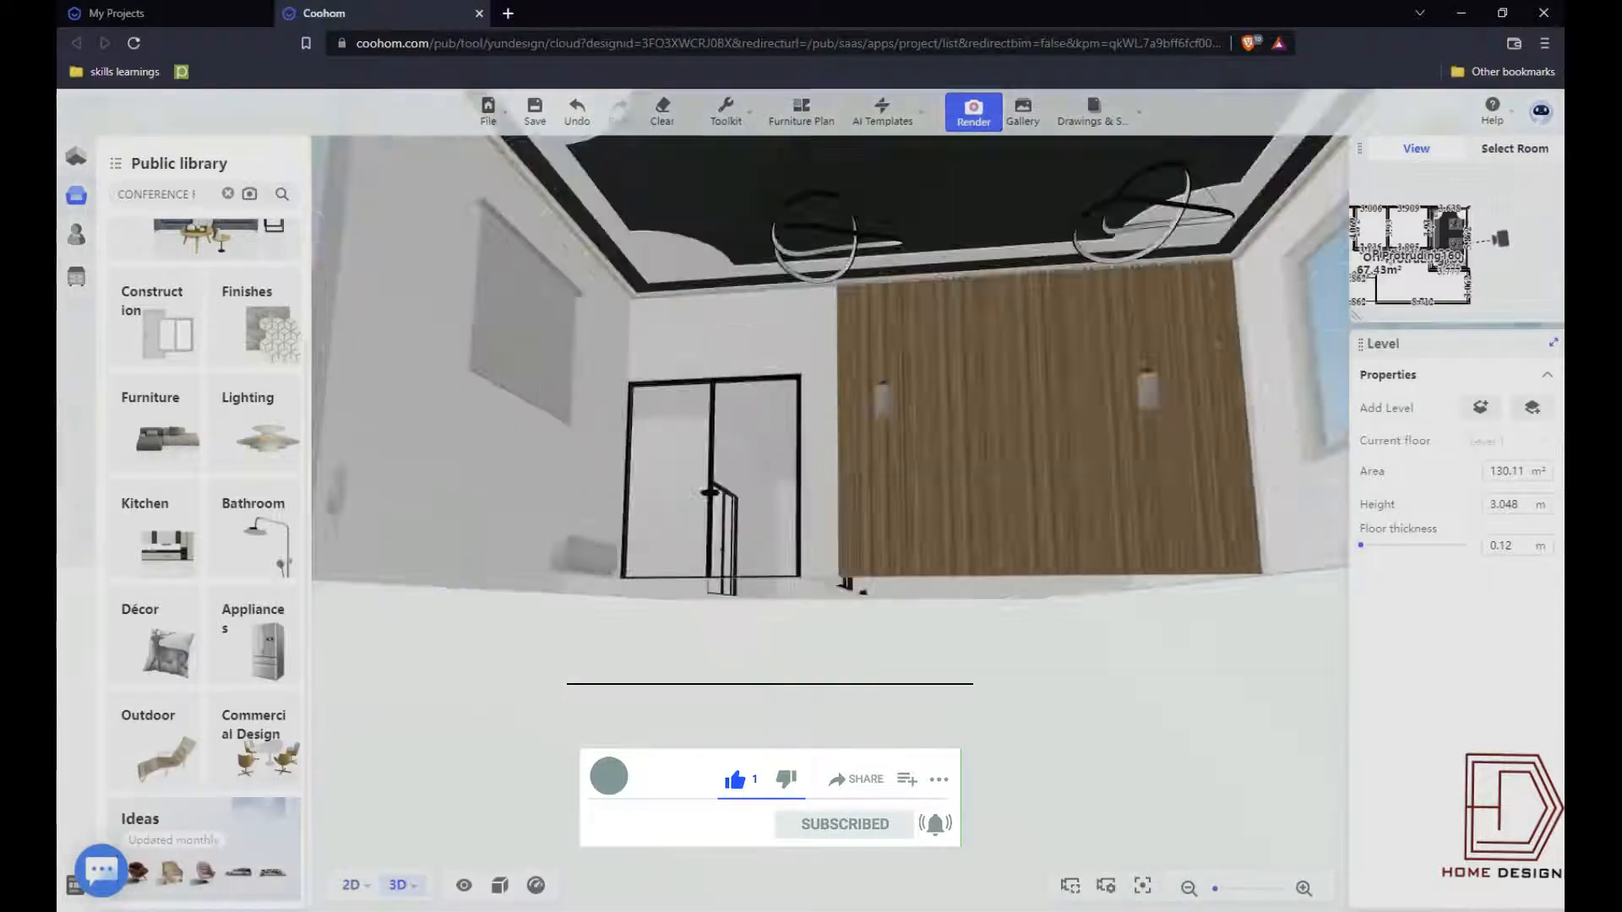
scroll(646, 777, down, 3)
drag(646, 777, 553, 629)
click(543, 428)
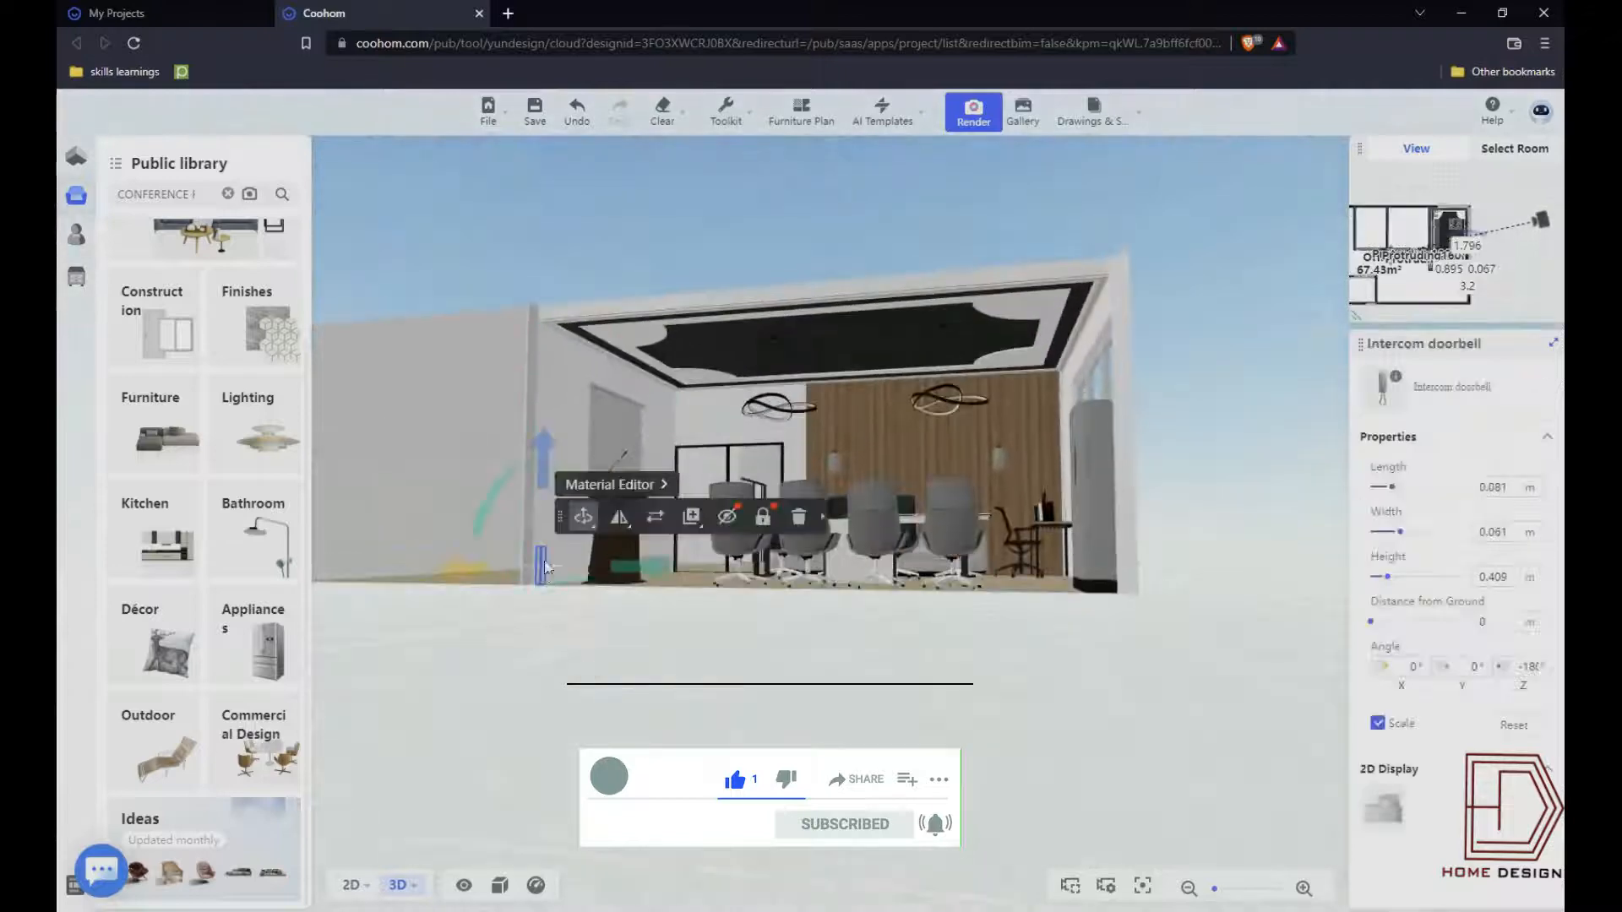
click(676, 646)
drag(676, 646, 772, 701)
click(803, 510)
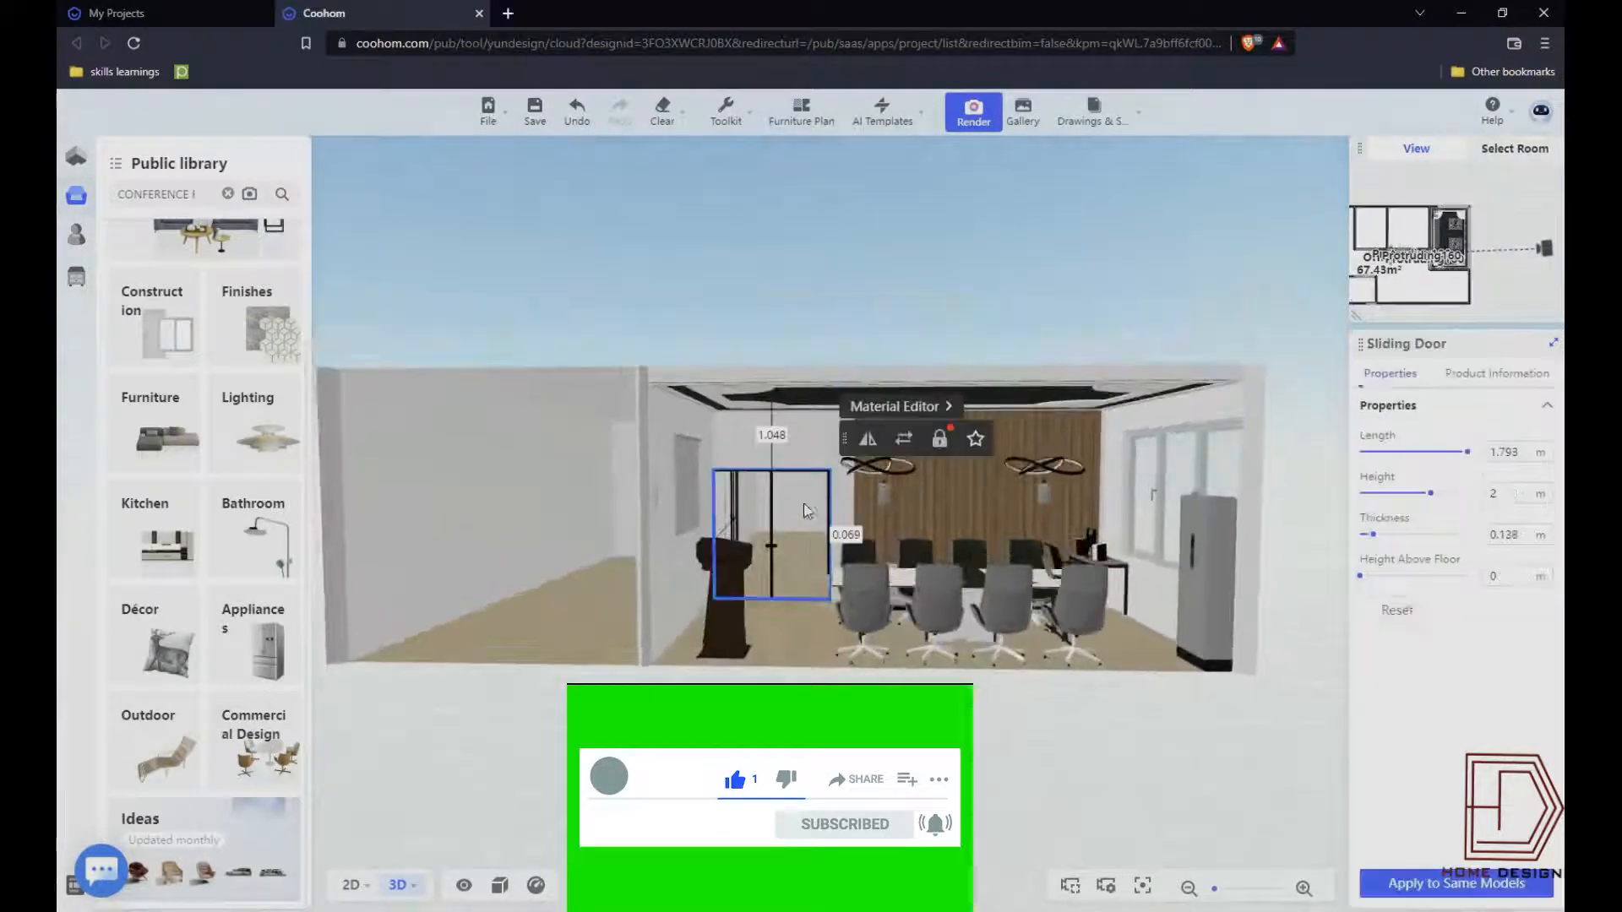
click(1543, 490)
click(1542, 498)
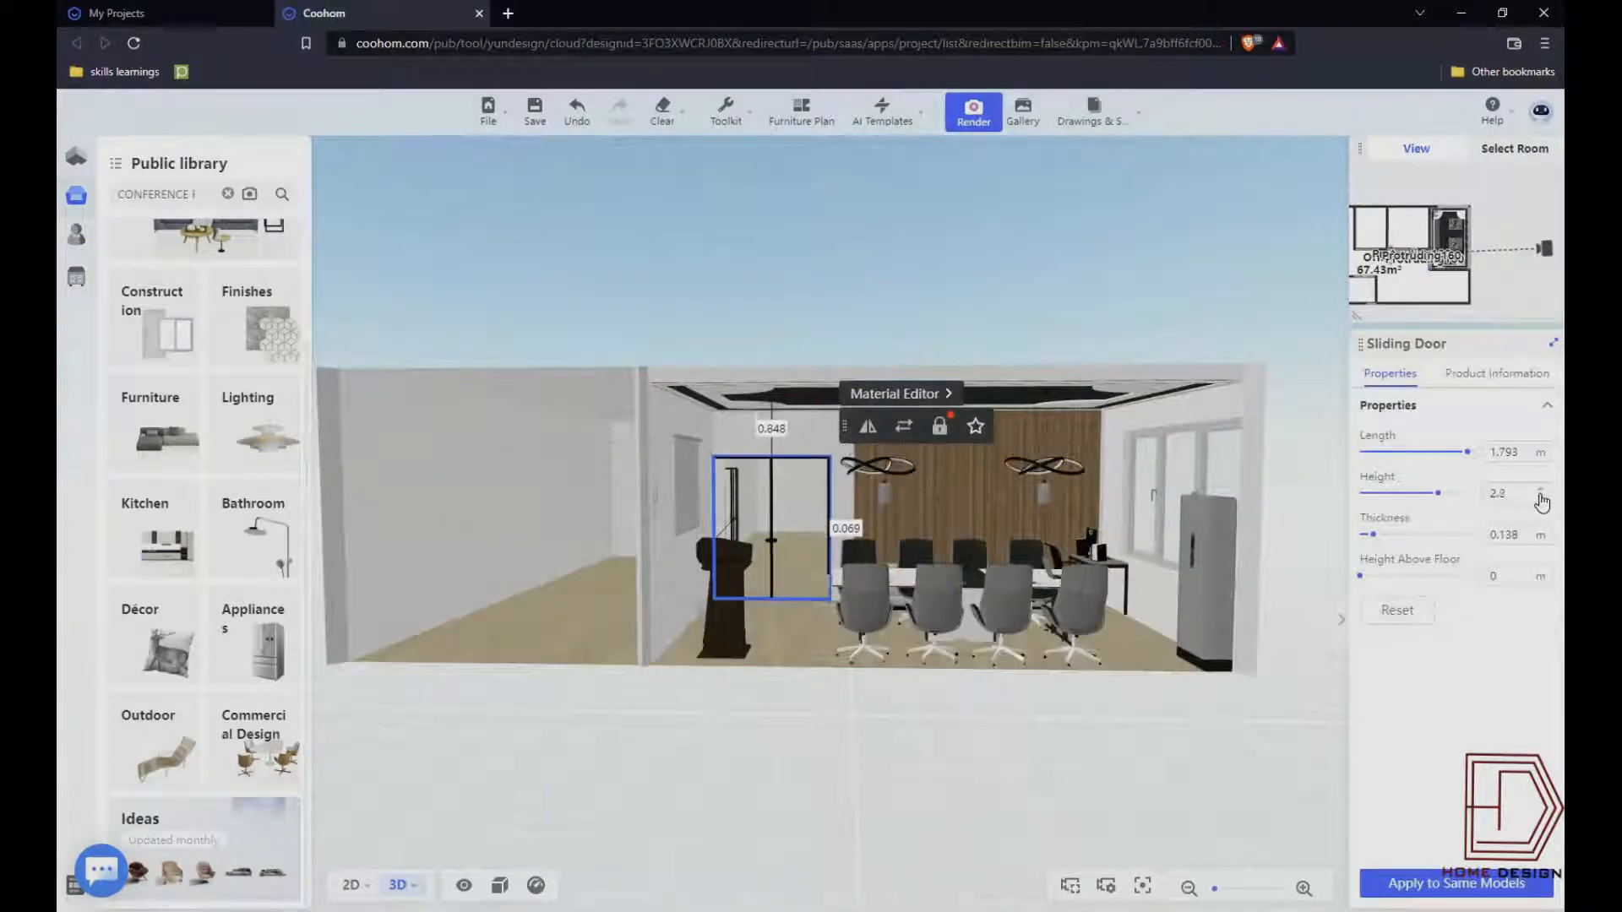
- Move the cabin's door wall inward, extend the conference room's adjacent sliding door to fill the opening, and check it in 3D
click(351, 884)
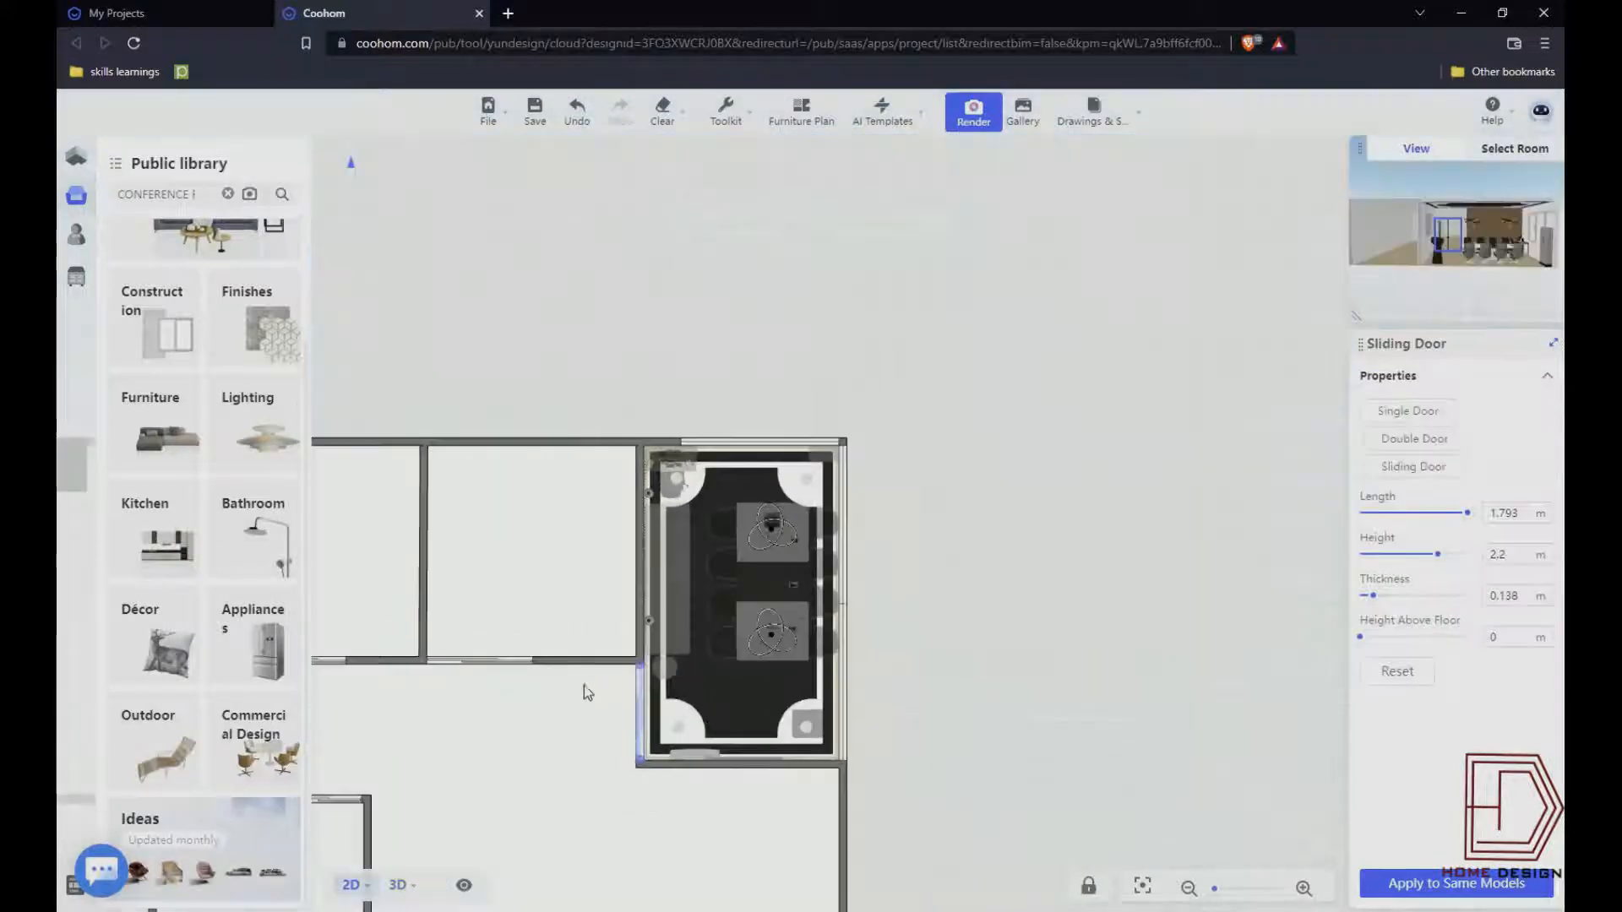
scroll(626, 655, up, 3)
drag(615, 648, 652, 646)
click(652, 735)
click(549, 734)
click(406, 886)
drag(853, 726, 857, 831)
- Apply the AI template "Model Collection Phase 2 - JUNMC-4" to the small room beside the cabin from the floor plan
click(351, 884)
scroll(881, 632, down, 6)
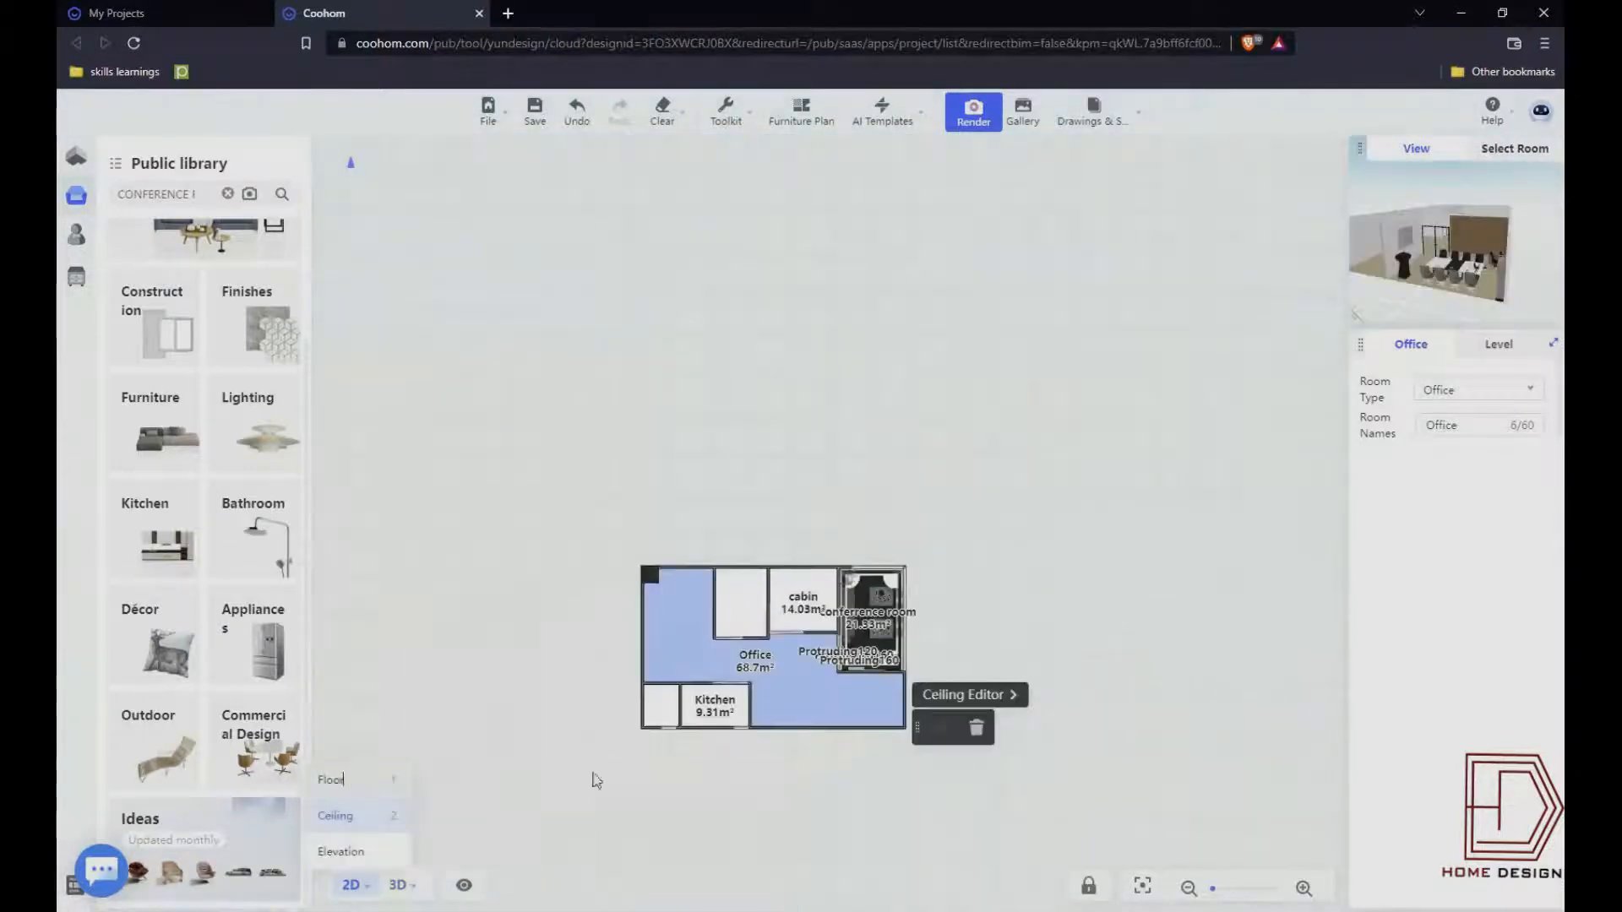
scroll(811, 612, up, 5)
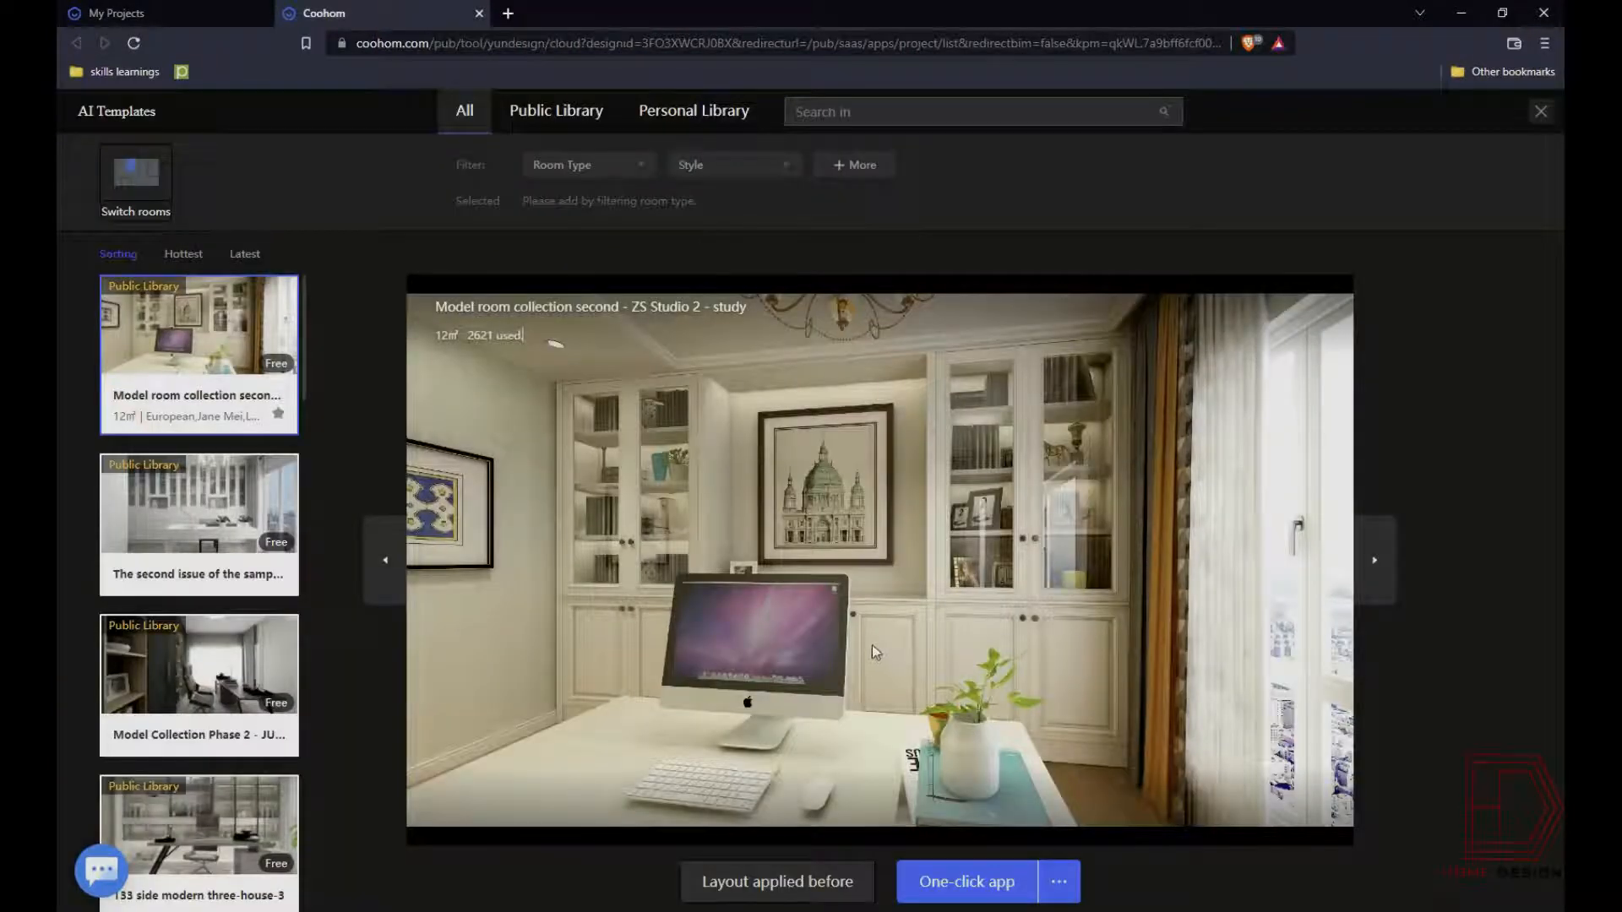
click(175, 517)
scroll(213, 699, down, 2)
click(178, 525)
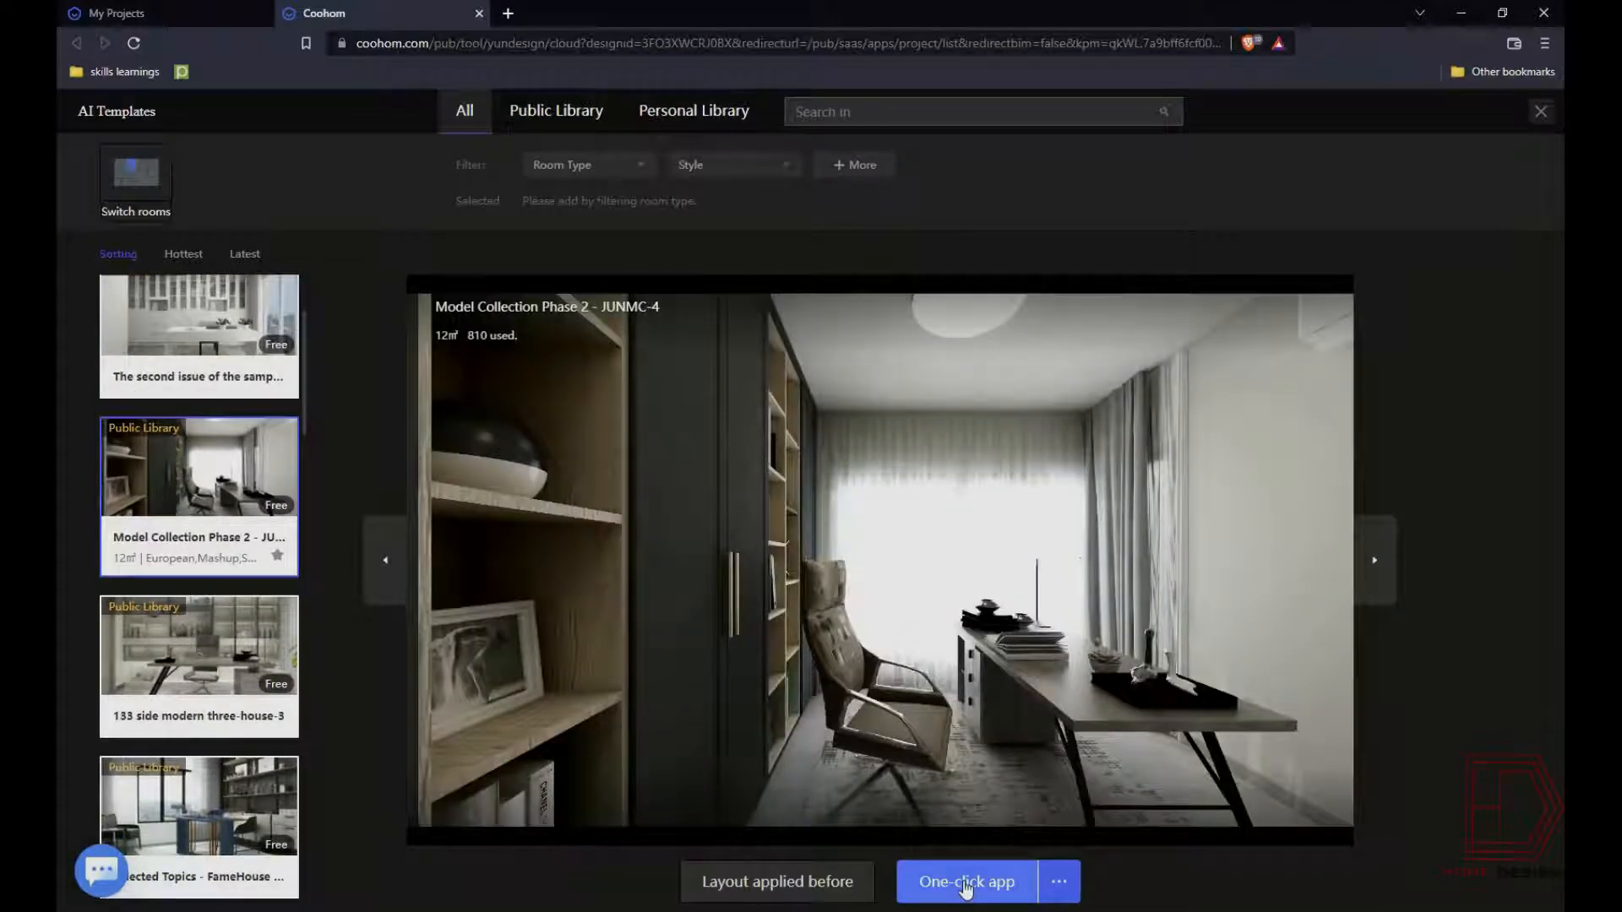
click(965, 883)
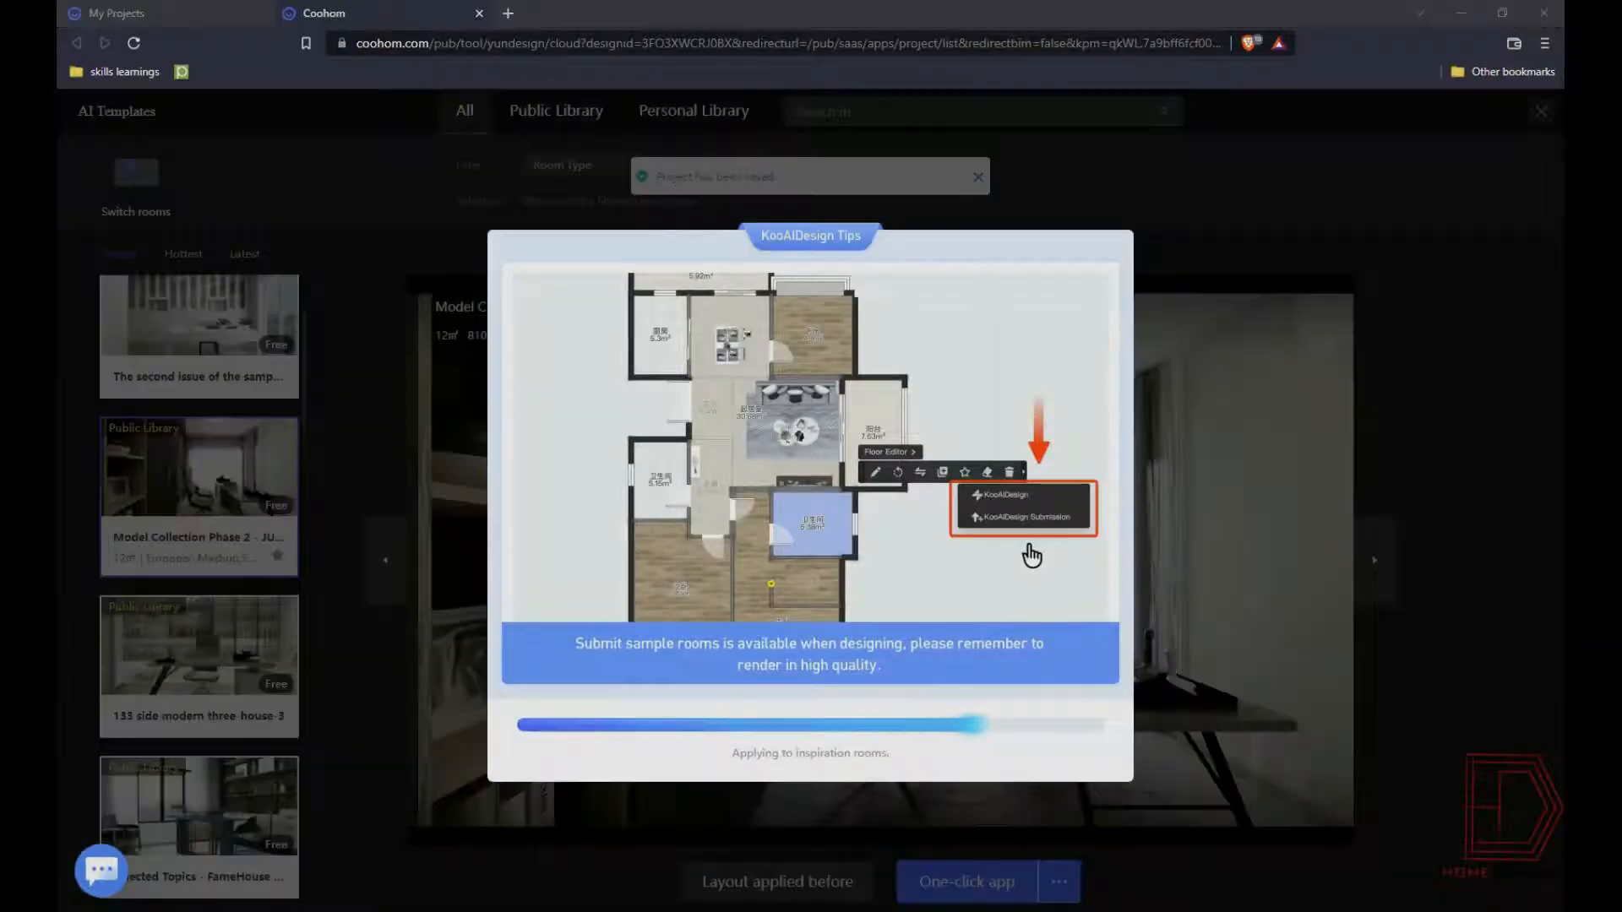
- Rearrange the study's template furniture, turning the desk set so that the desk runs parallel to the door wall
scroll(884, 396, up, 5)
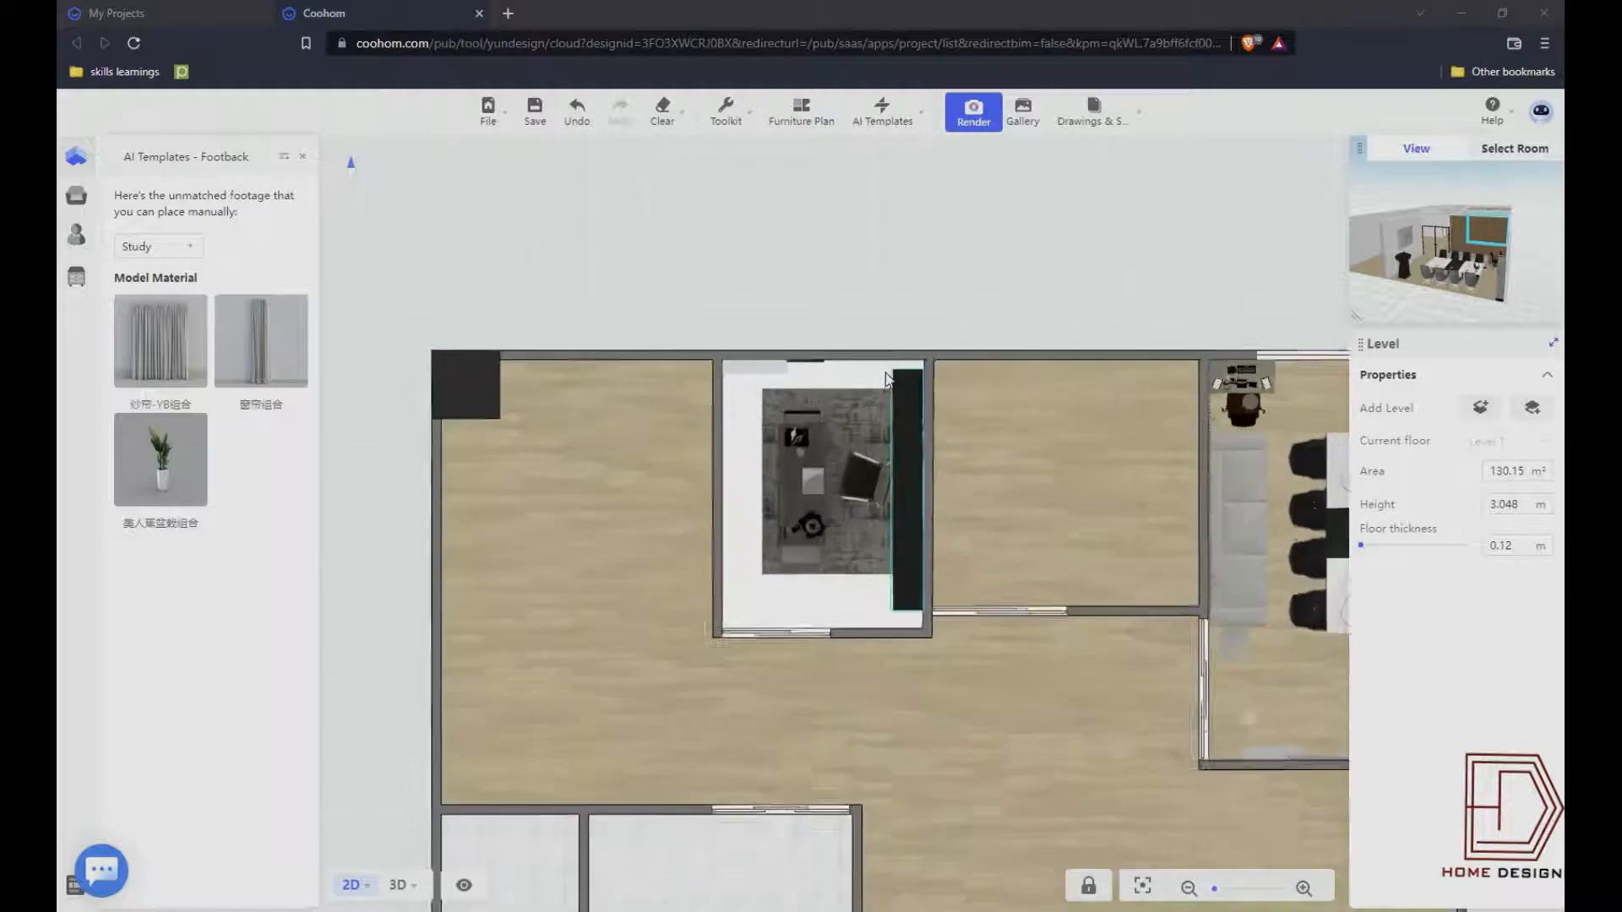
mouse_move(389, 895)
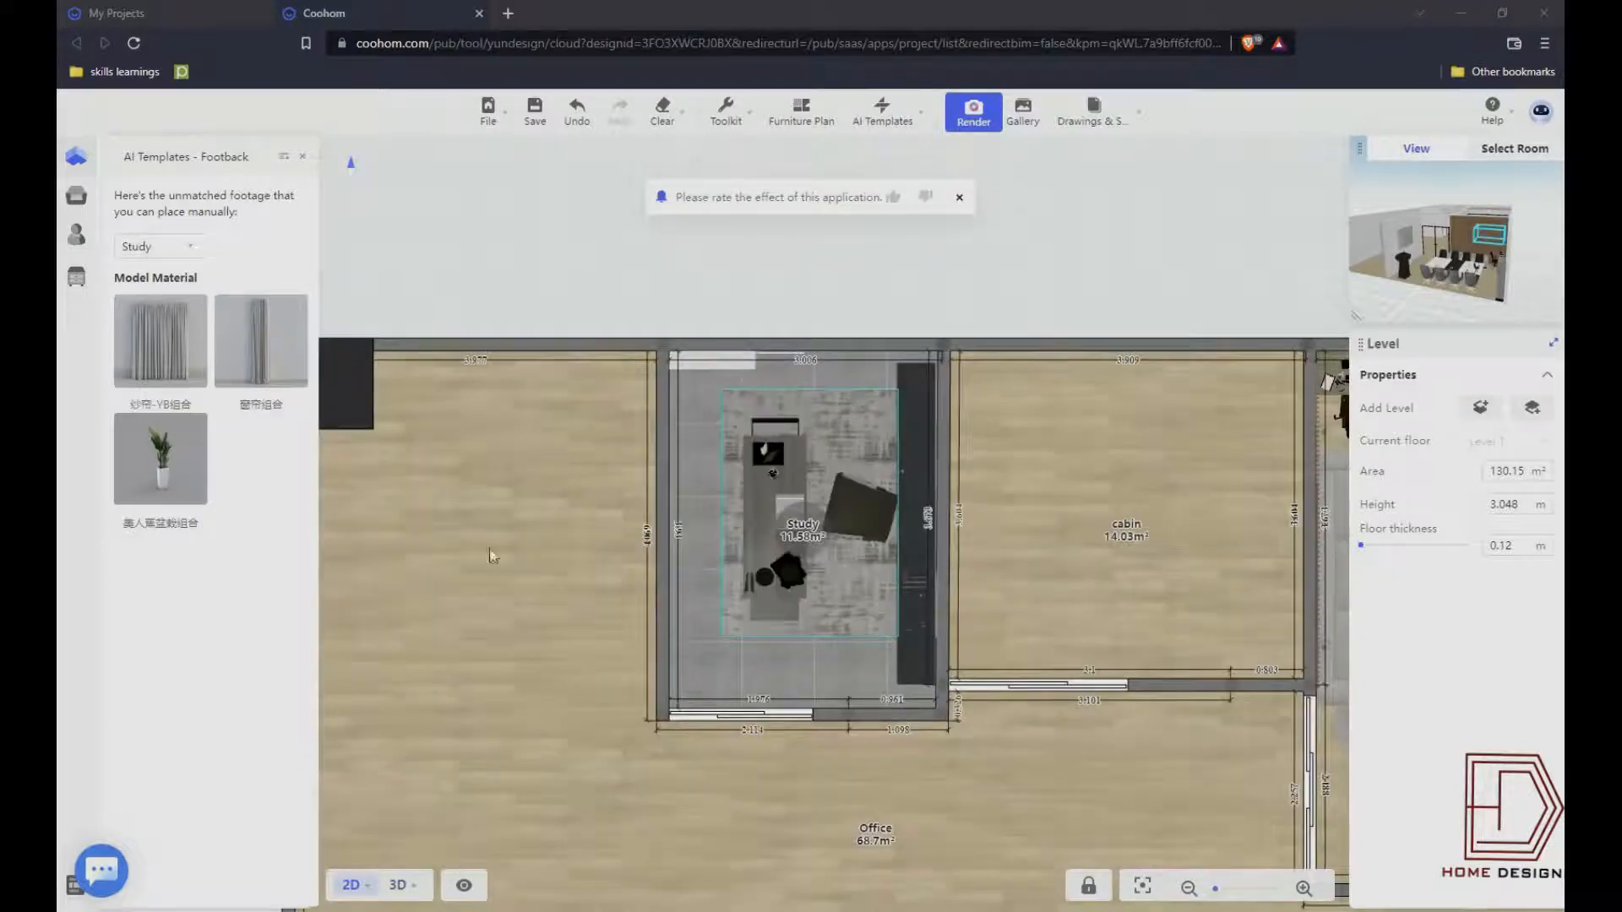
click(860, 502)
click(805, 508)
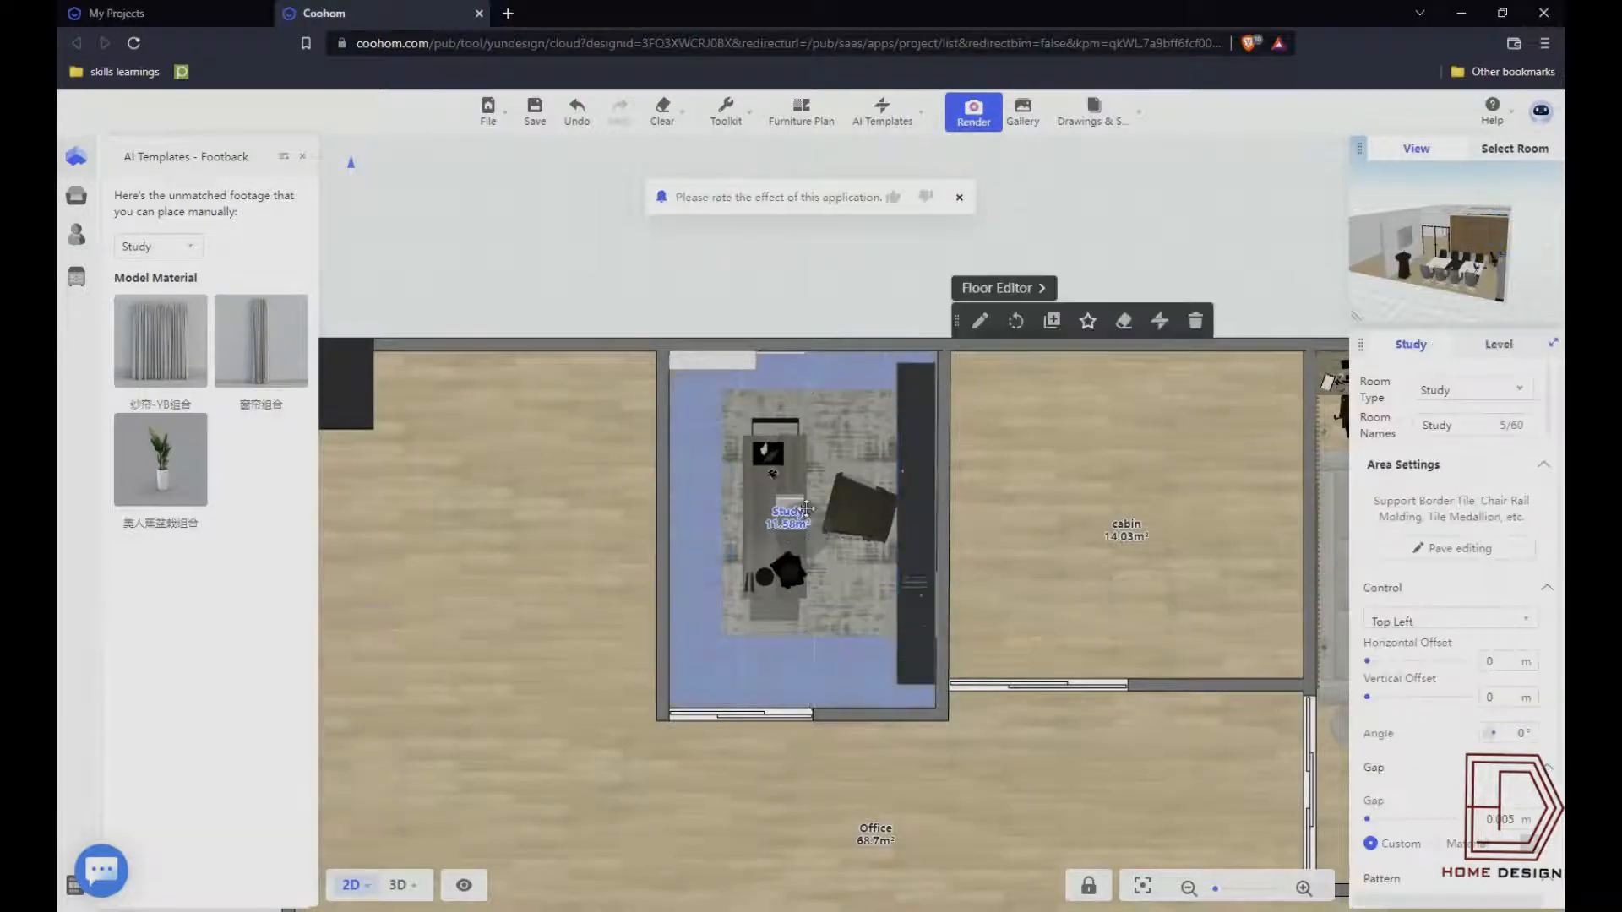
click(794, 561)
drag(726, 518, 825, 560)
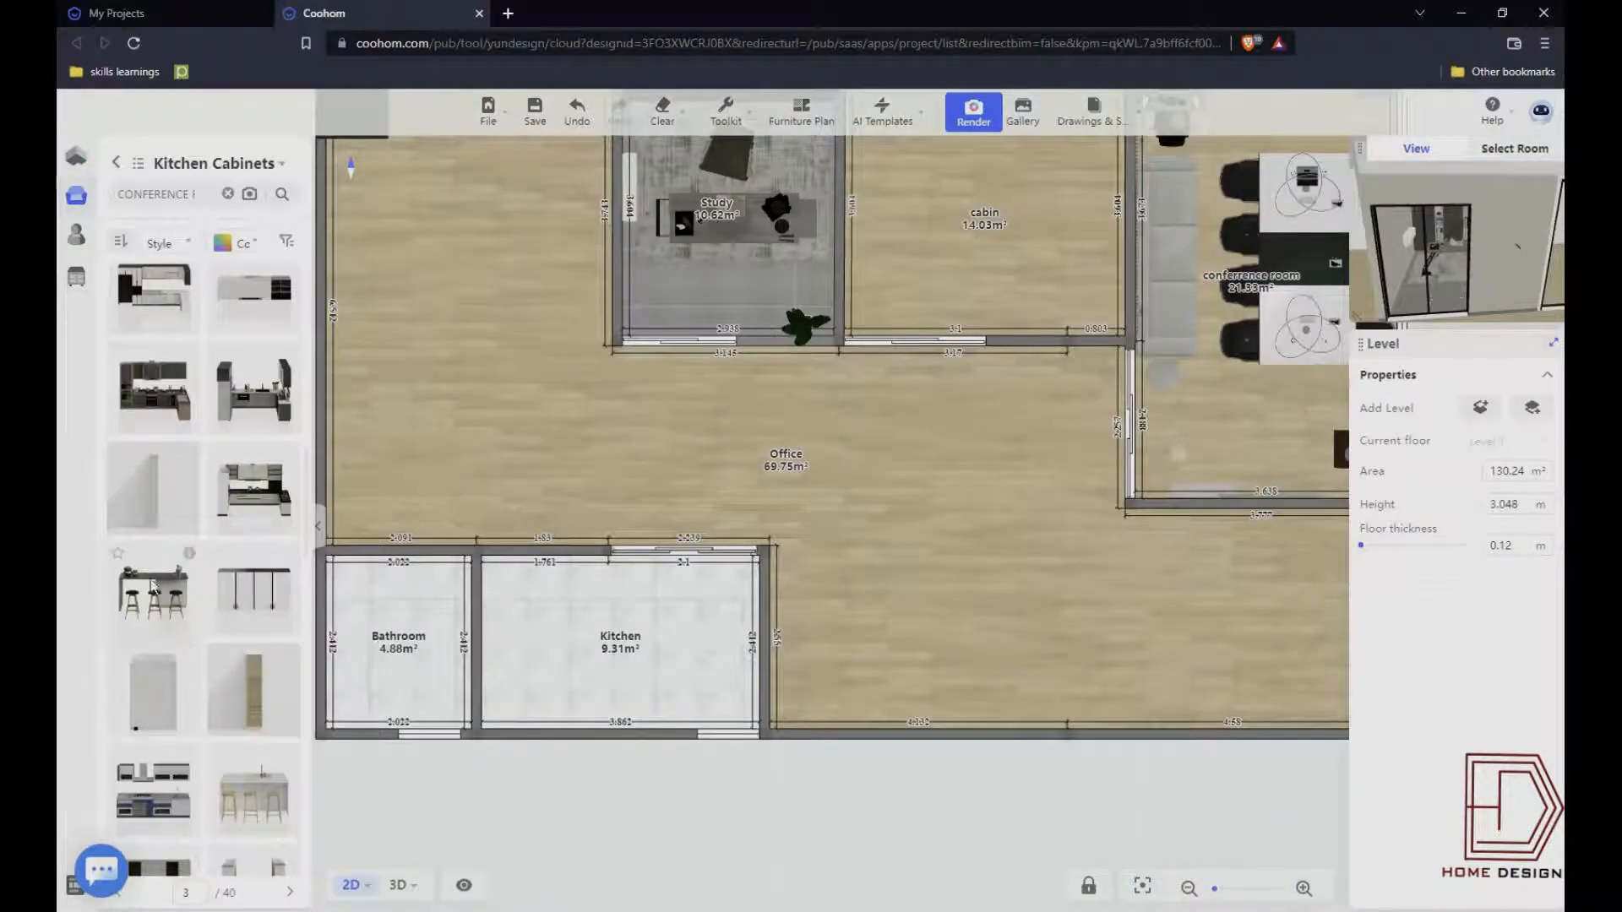
- Place the Nordic minimalist small bar in the kitchen corner between the door wall and the bathroom wall
click(153, 584)
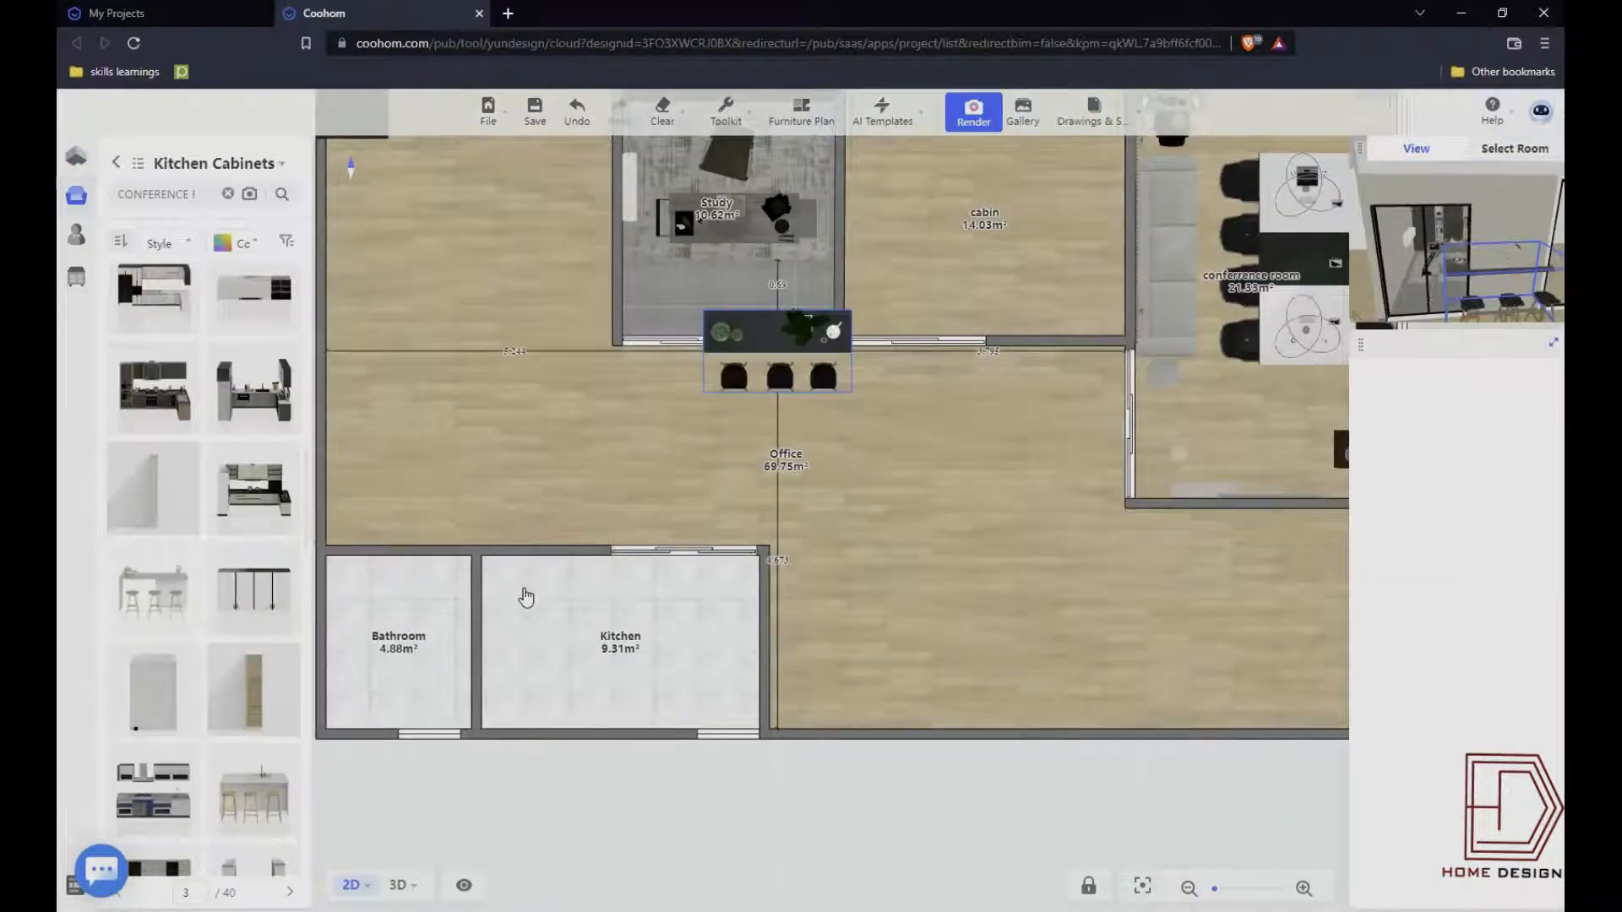
click(533, 775)
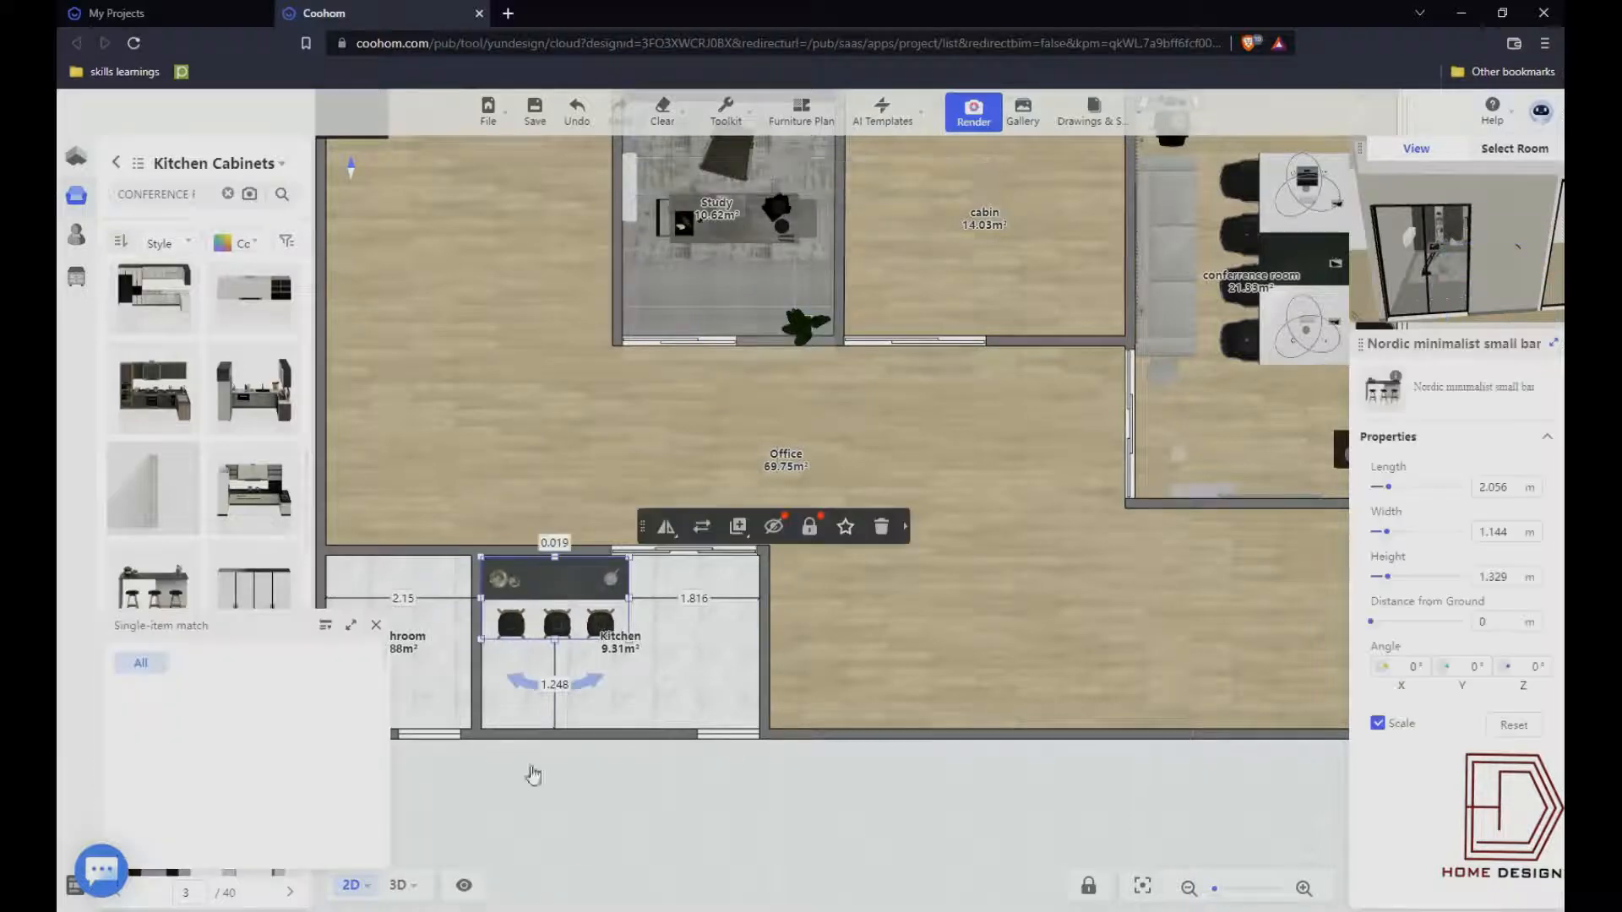
click(376, 626)
scroll(193, 705, down, 6)
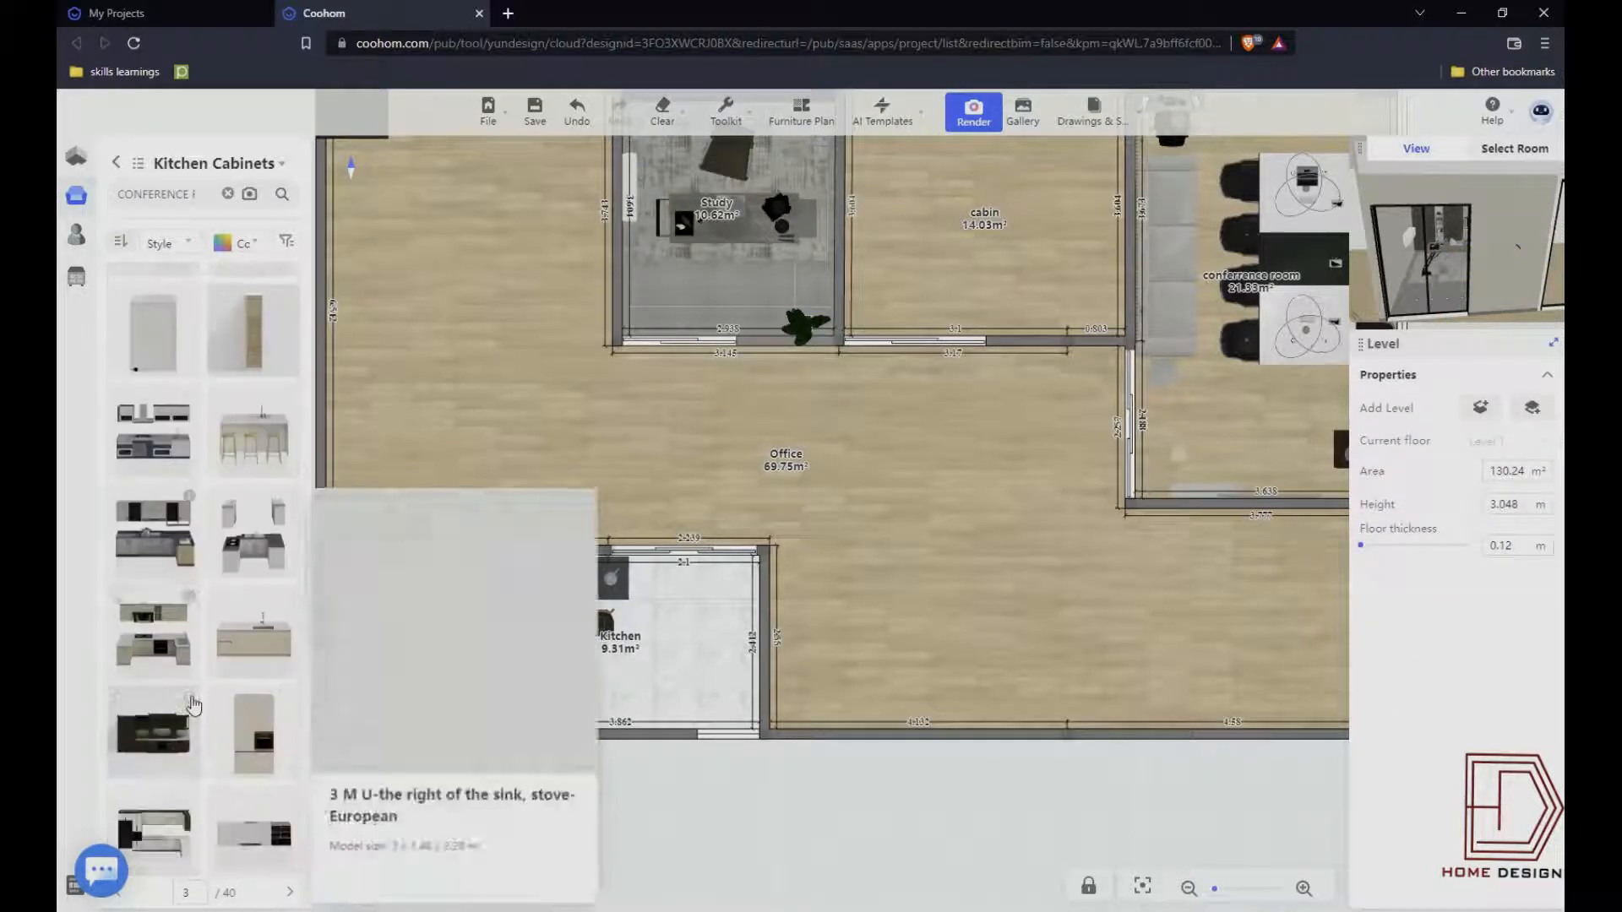
click(540, 601)
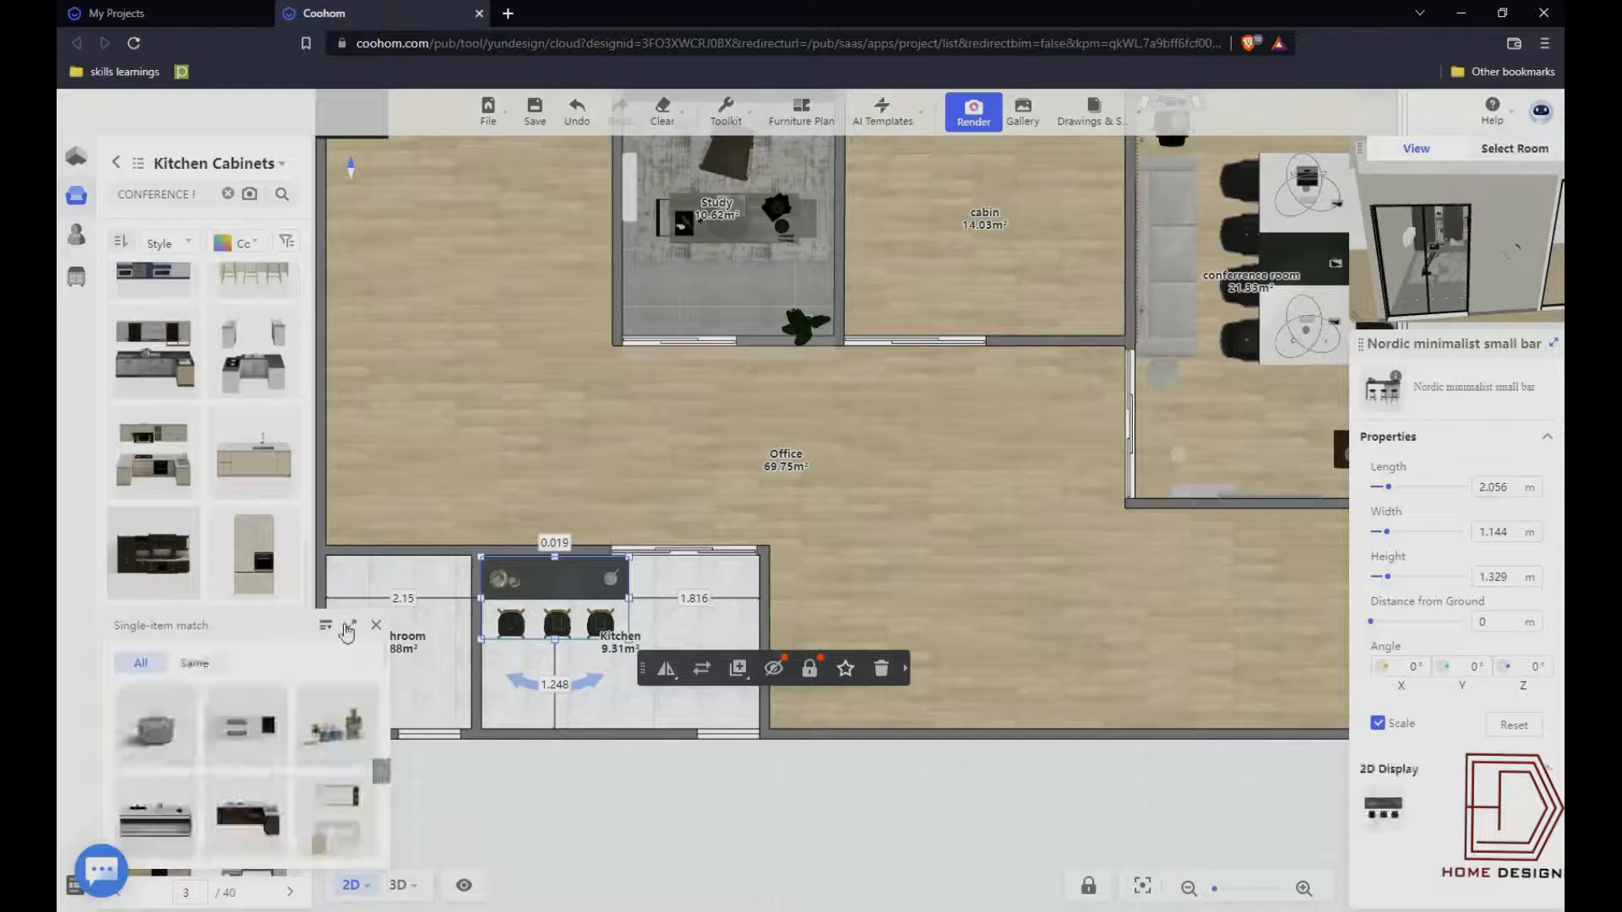
- Place the Haydn Cabinet I modern kitchen unit along the kitchen's outer wall, rotated 180° about Z
scroll(225, 522, down, 1)
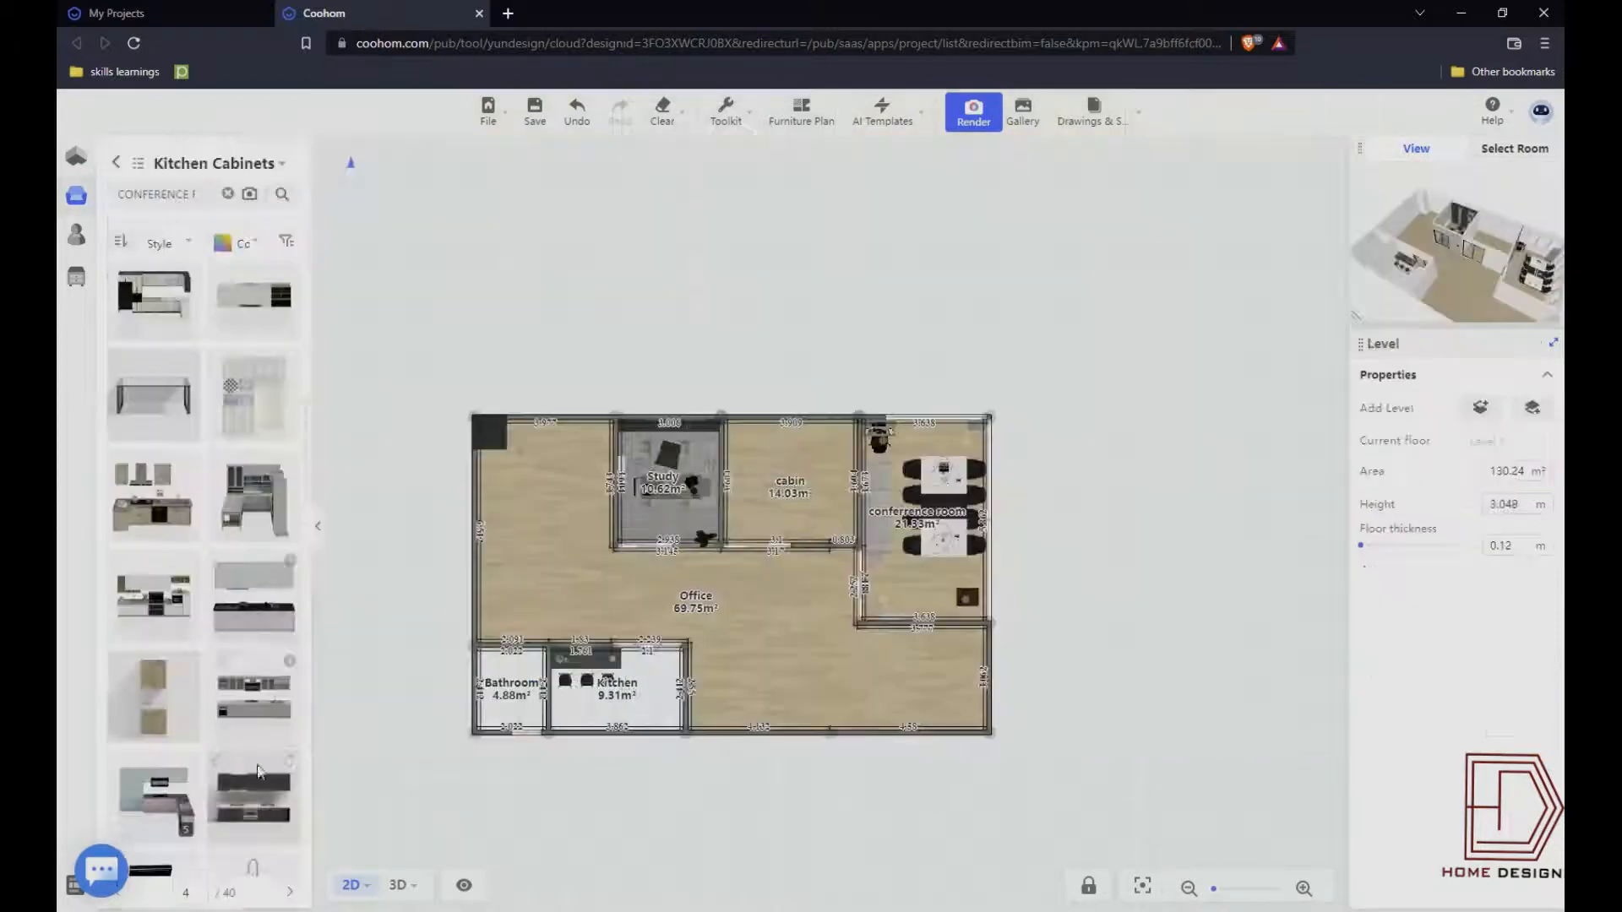
click(260, 799)
scroll(616, 713, up, 3)
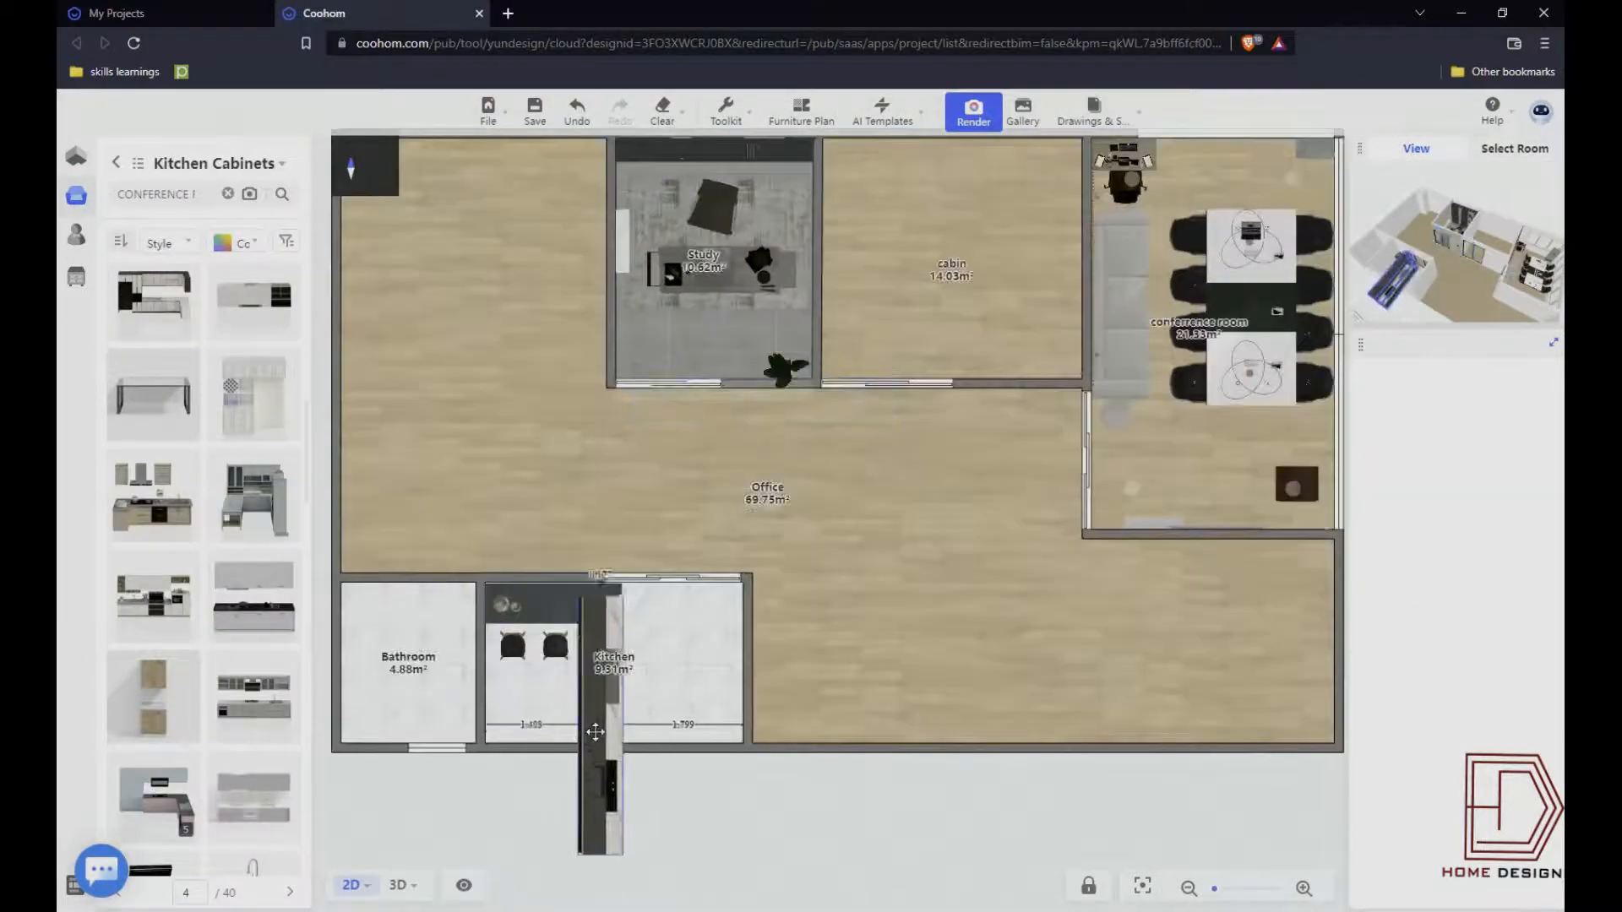
click(537, 806)
drag(669, 699, 569, 669)
drag(572, 730, 607, 720)
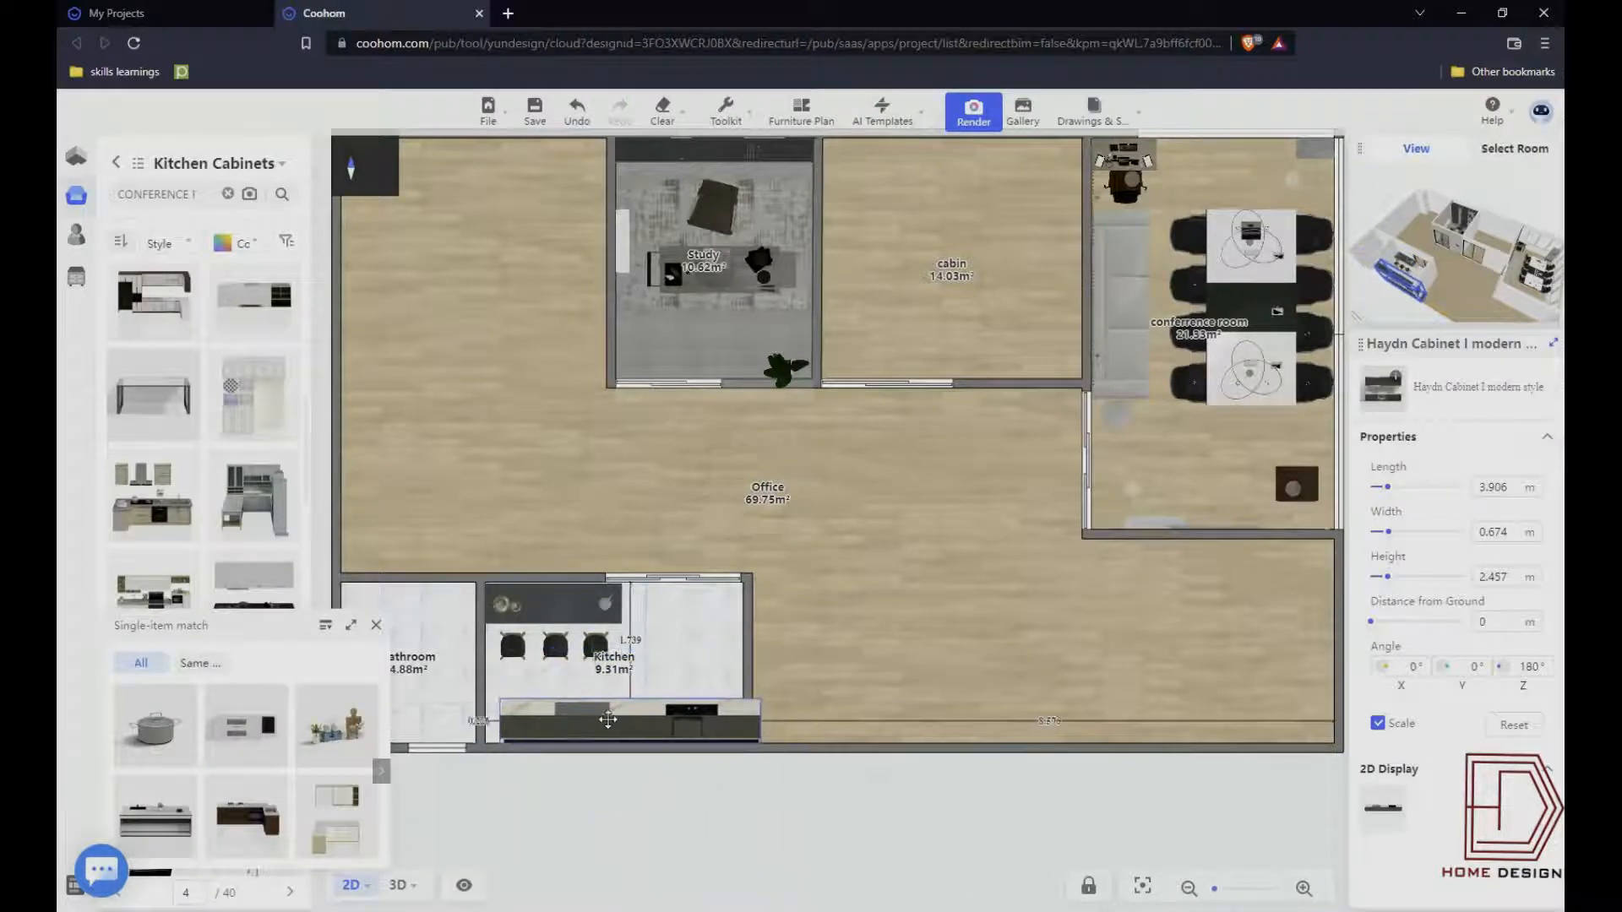
click(572, 803)
scroll(571, 798, down, 4)
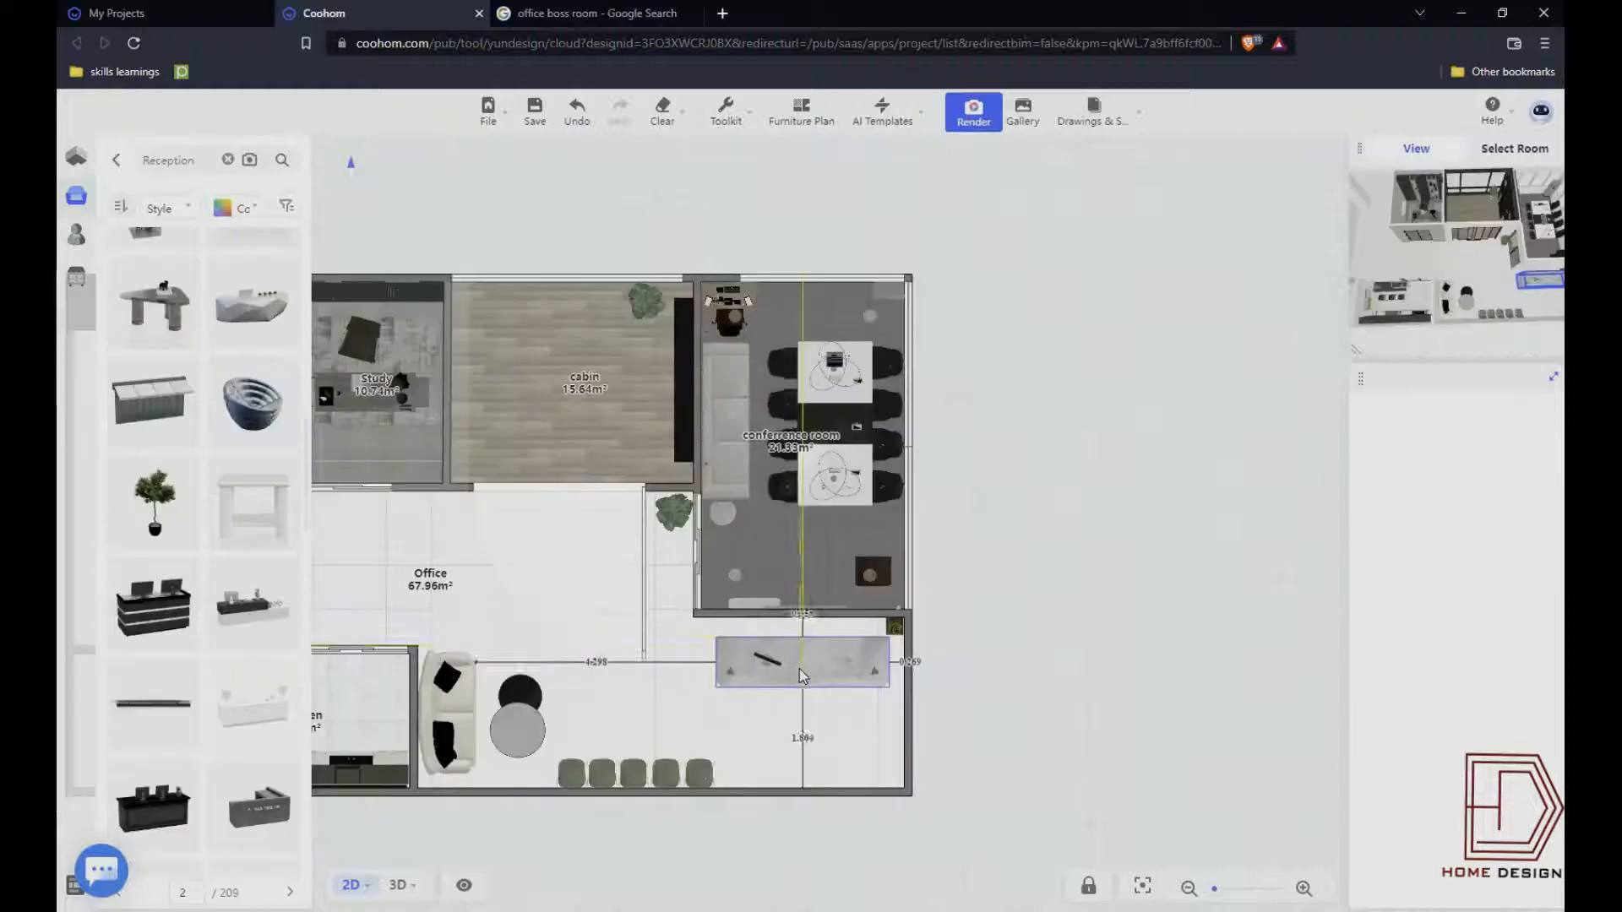
- Place the marble reception desk outside the conference room's end wall and hang the Nordic reception art chandelier above it
drag(799, 670, 792, 682)
click(1020, 695)
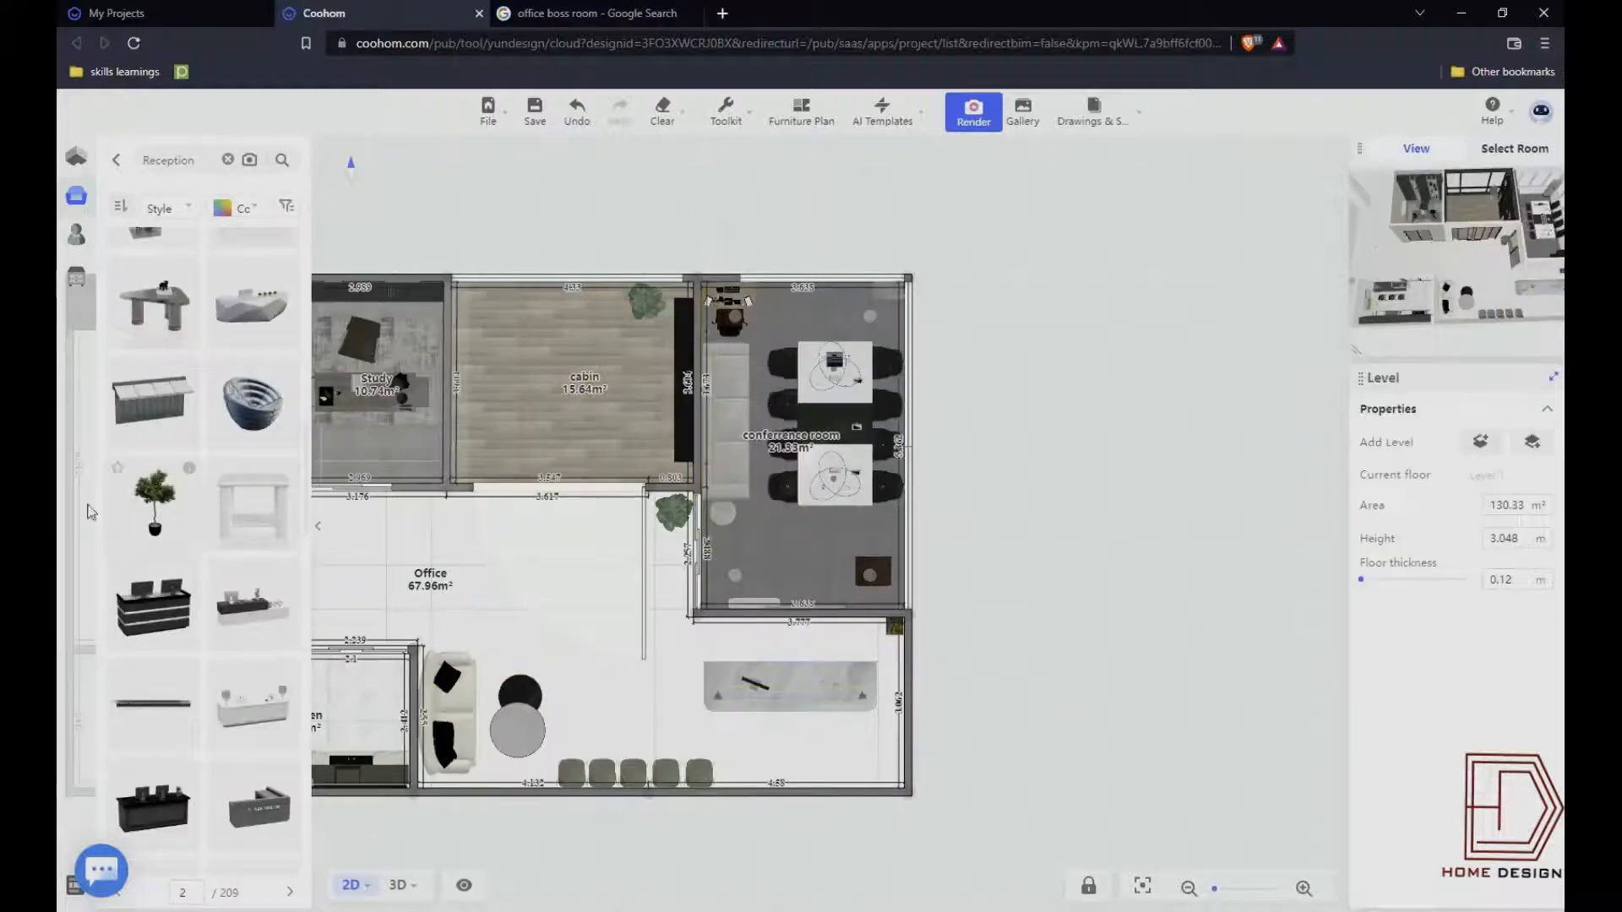
scroll(189, 596, down, 4)
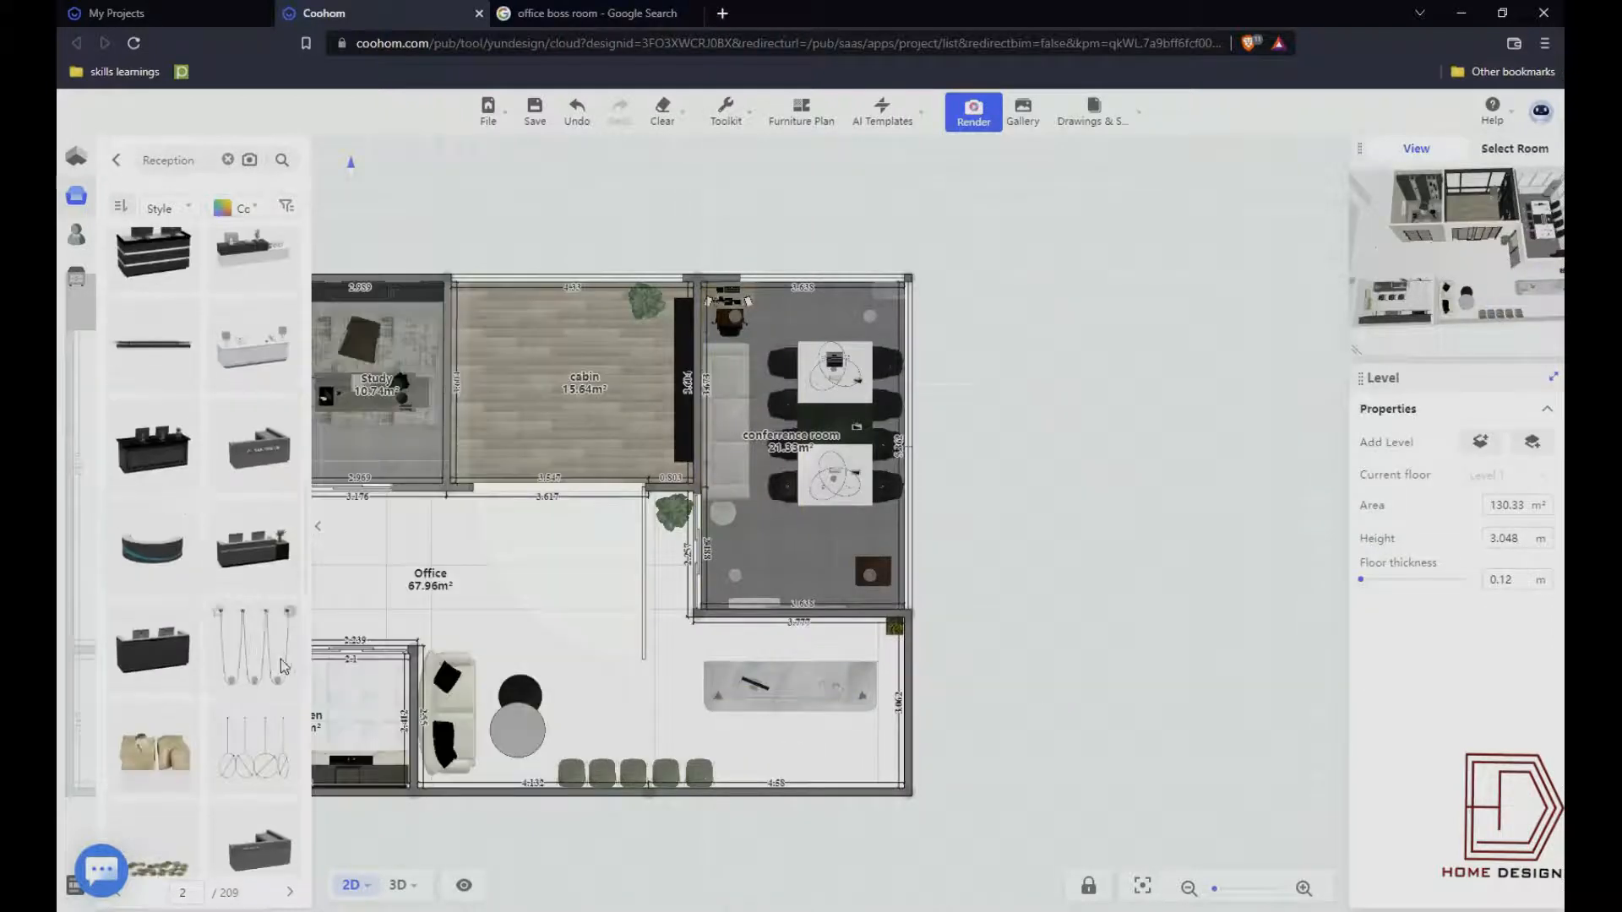
click(275, 634)
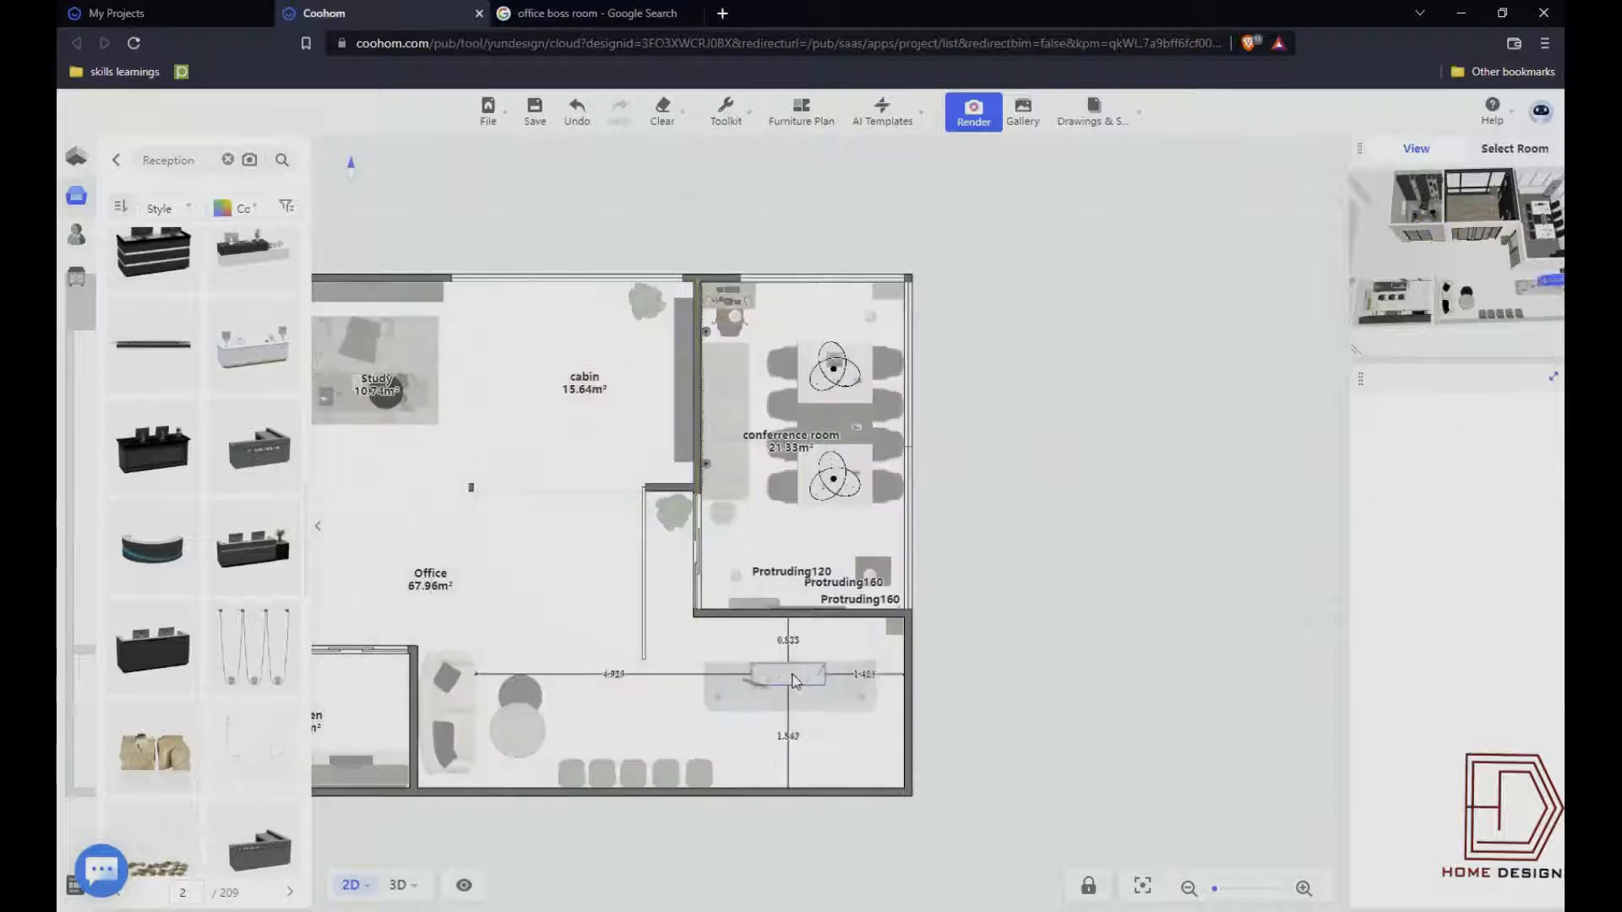
click(783, 685)
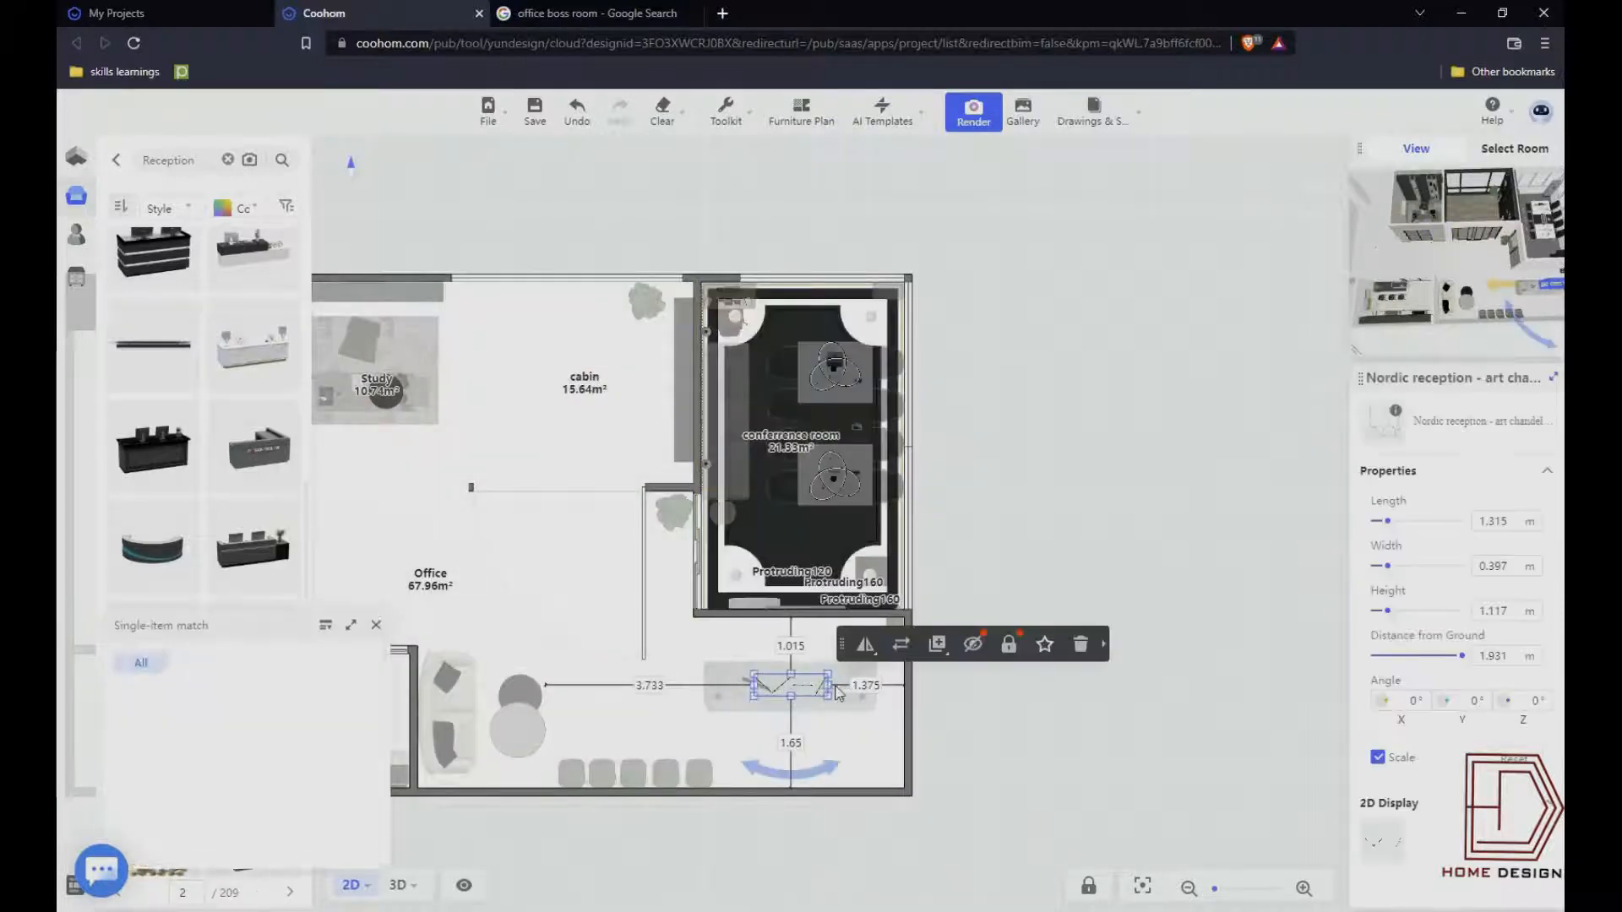
click(532, 697)
click(377, 625)
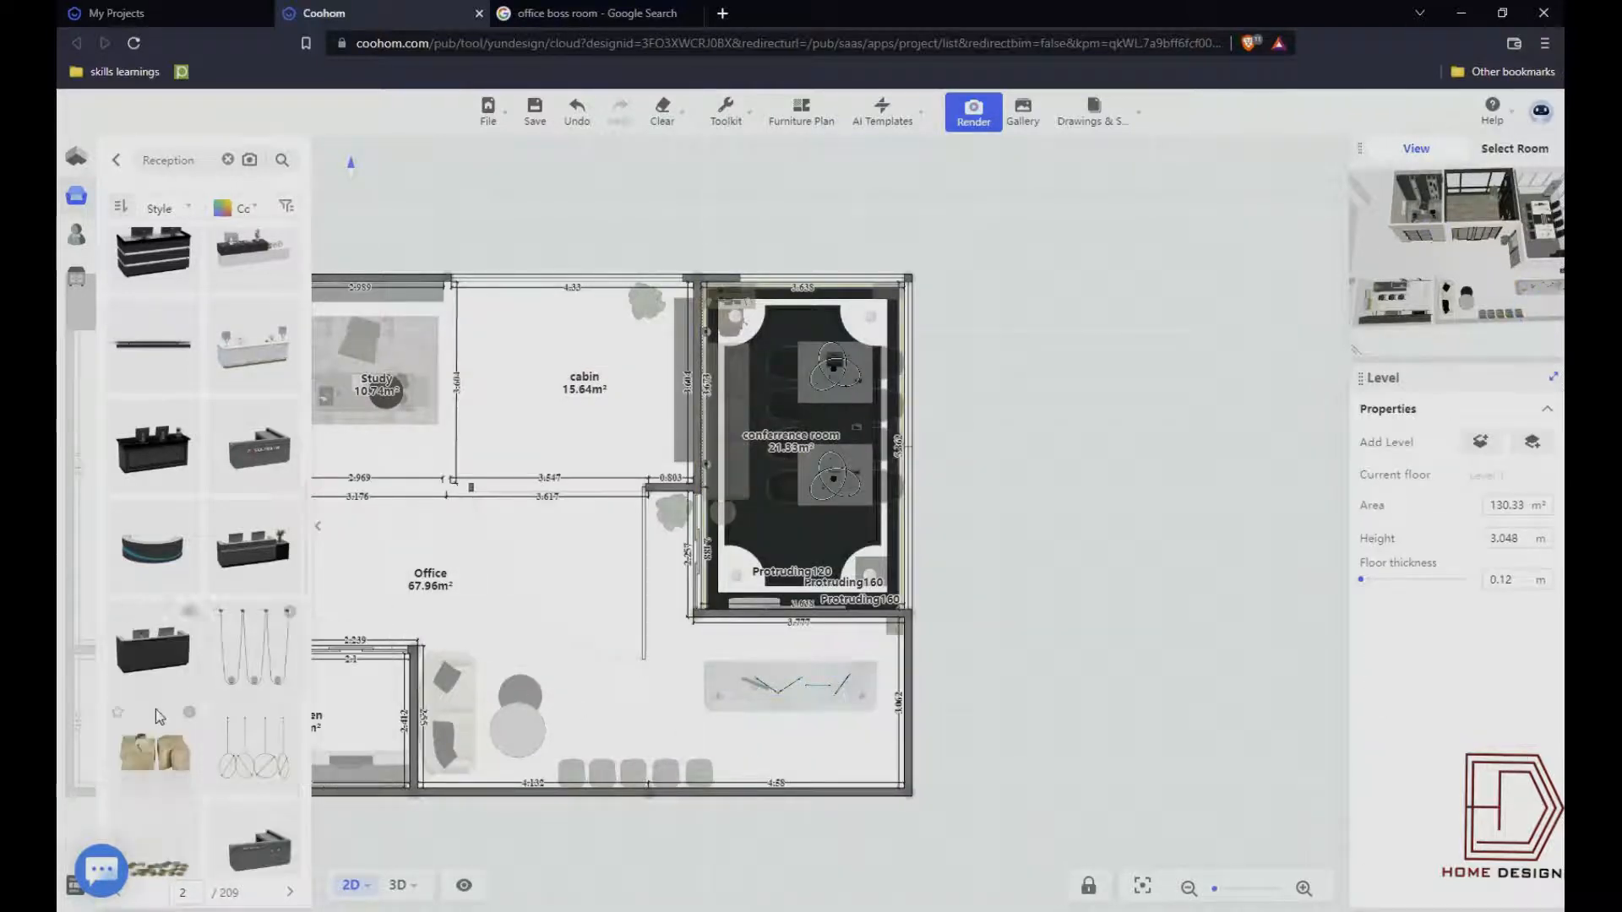
scroll(163, 717, down, 5)
scroll(163, 718, down, 5)
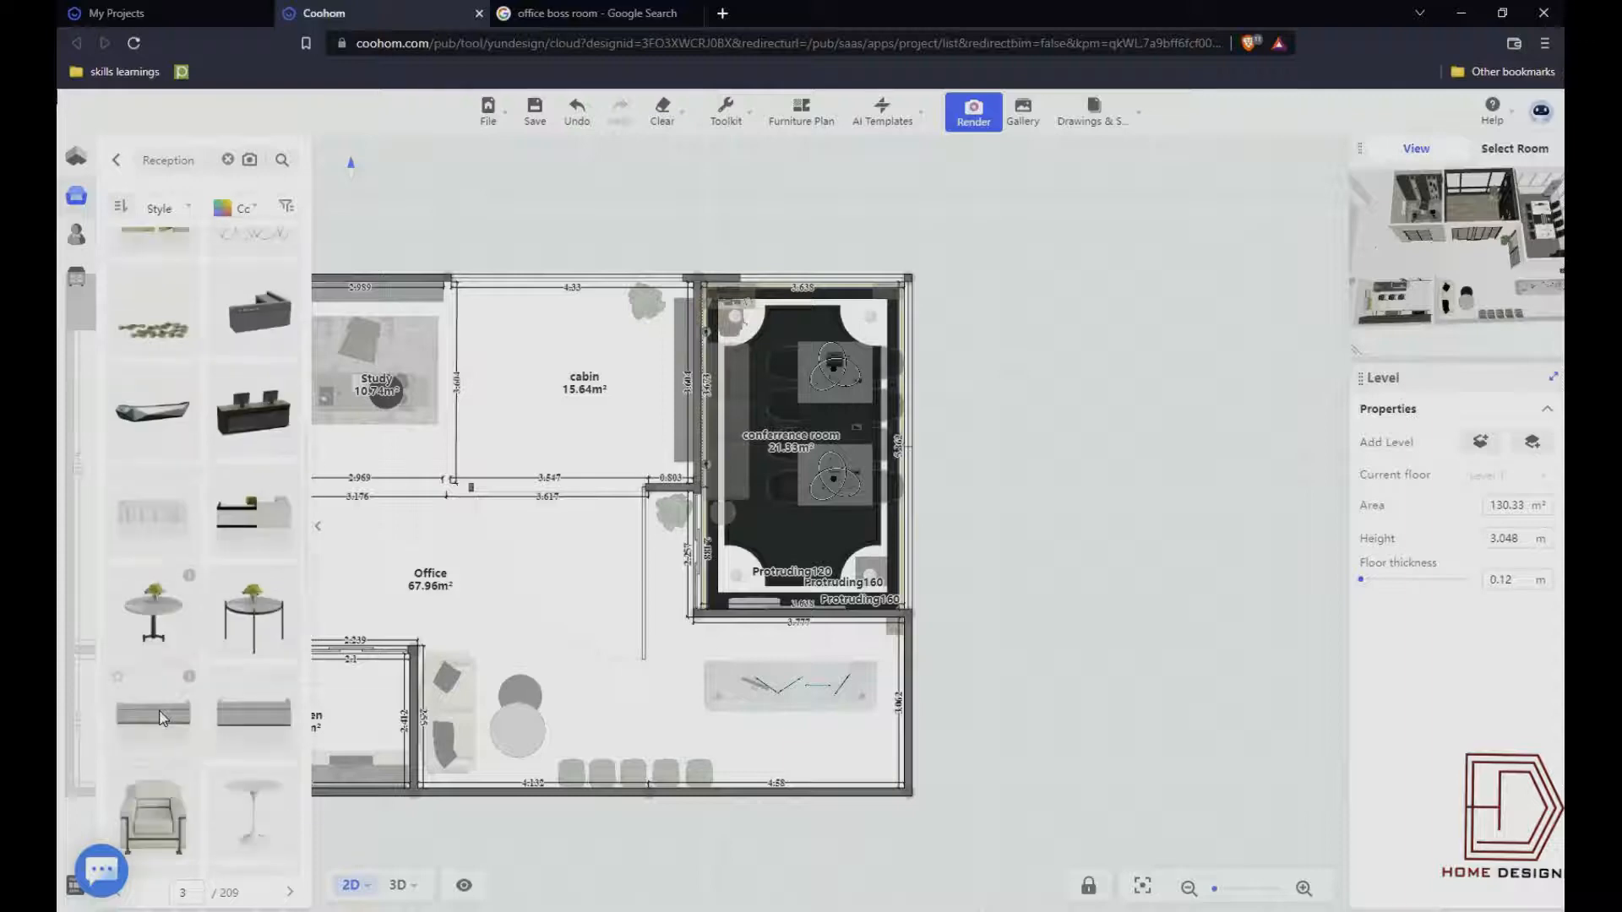
scroll(207, 698, down, 5)
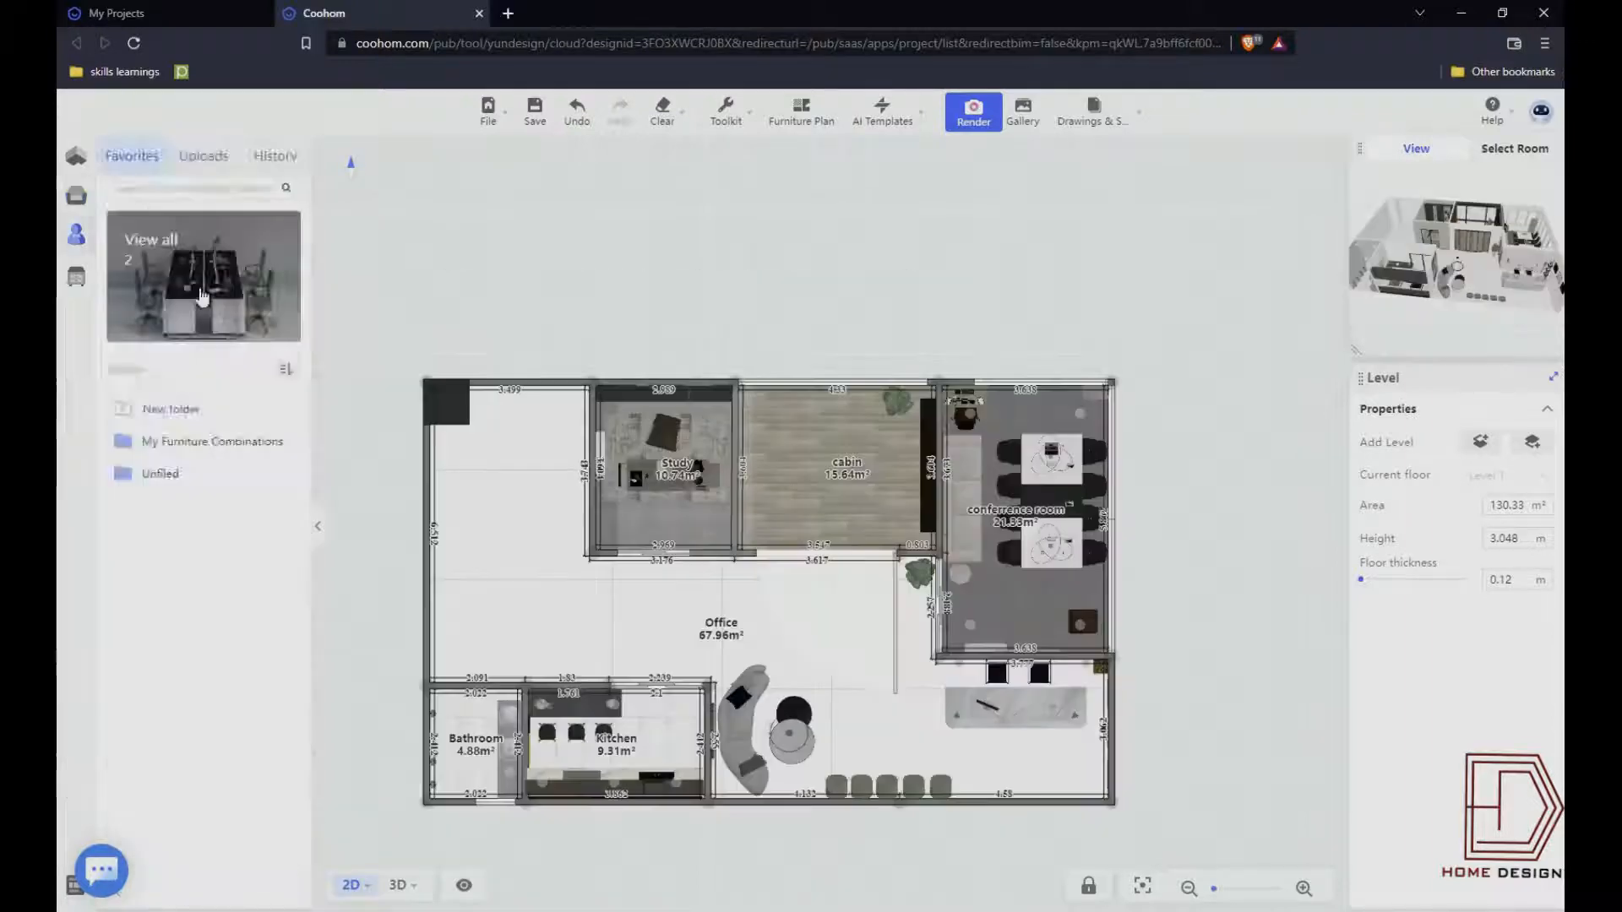
- Place the favorite "2 tables" workstation set in the open office area beside the study, rotated to -90° about Z
click(203, 295)
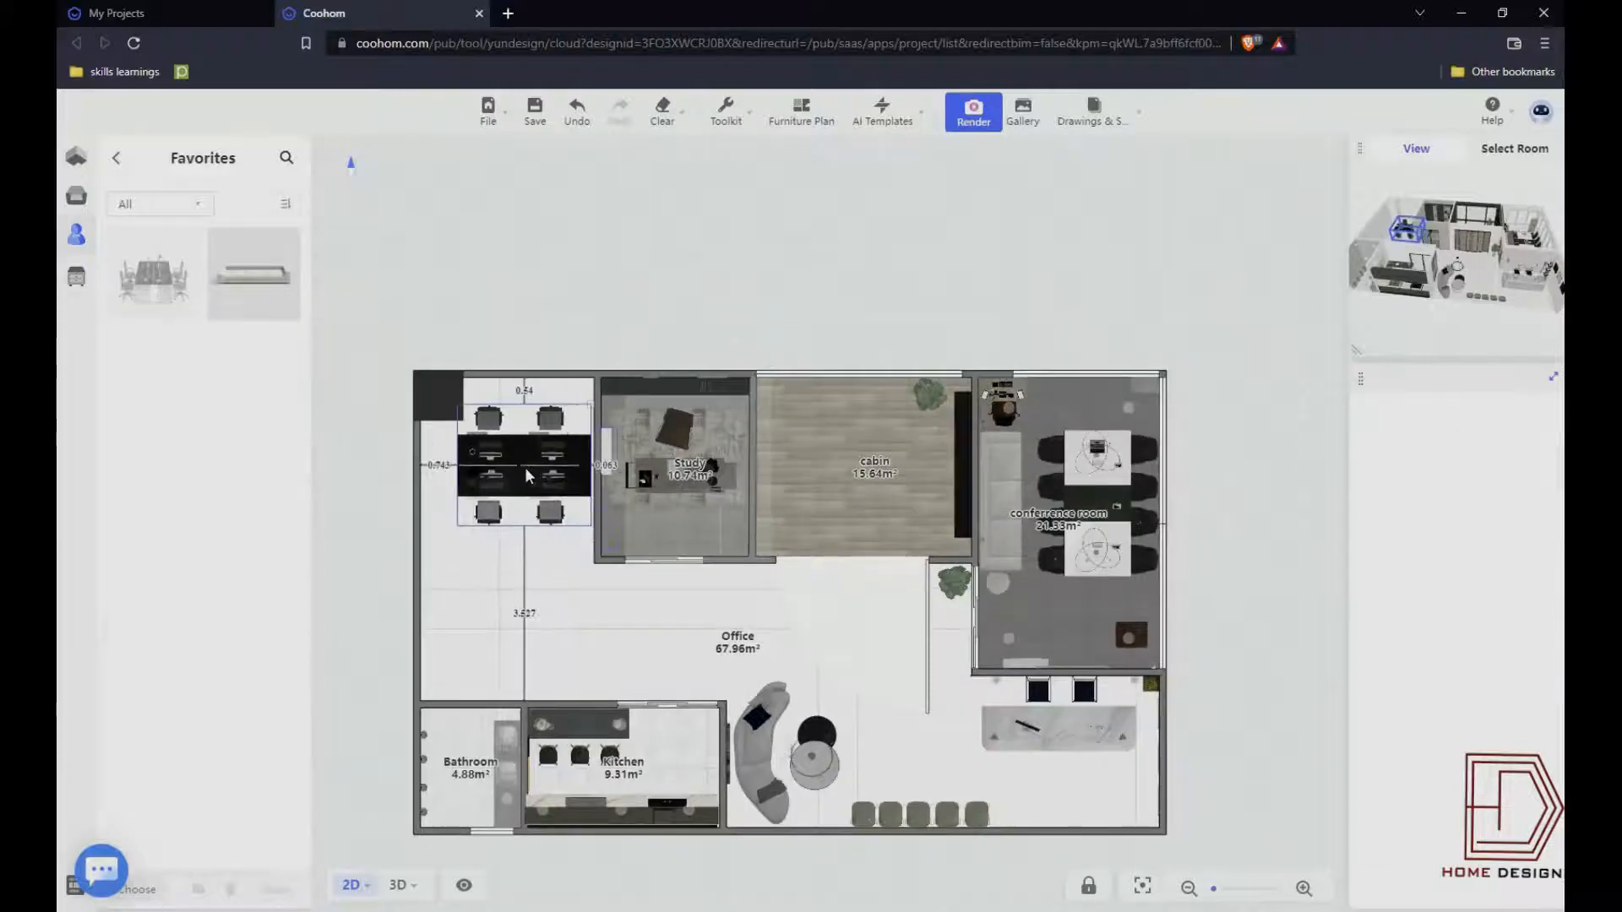
click(524, 468)
drag(492, 519, 524, 445)
scroll(524, 435, up, 3)
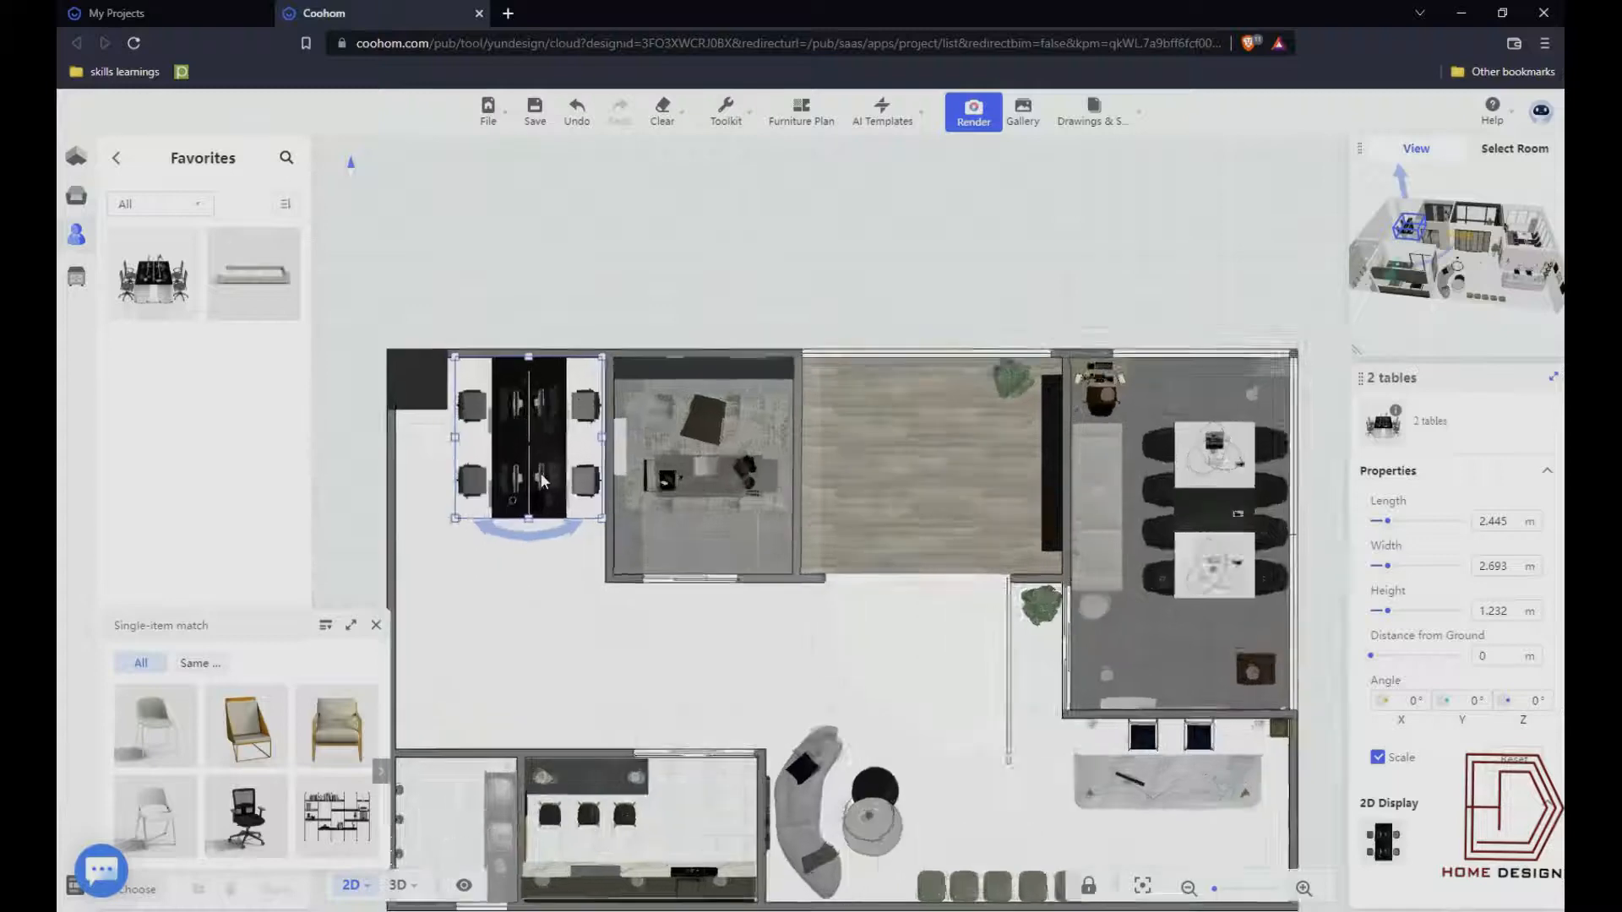
scroll(594, 505, down, 2)
drag(522, 510, 488, 492)
- Duplicate the workstation set and place the copy directly below the first one, on the bathroom side
mouse_move(689, 380)
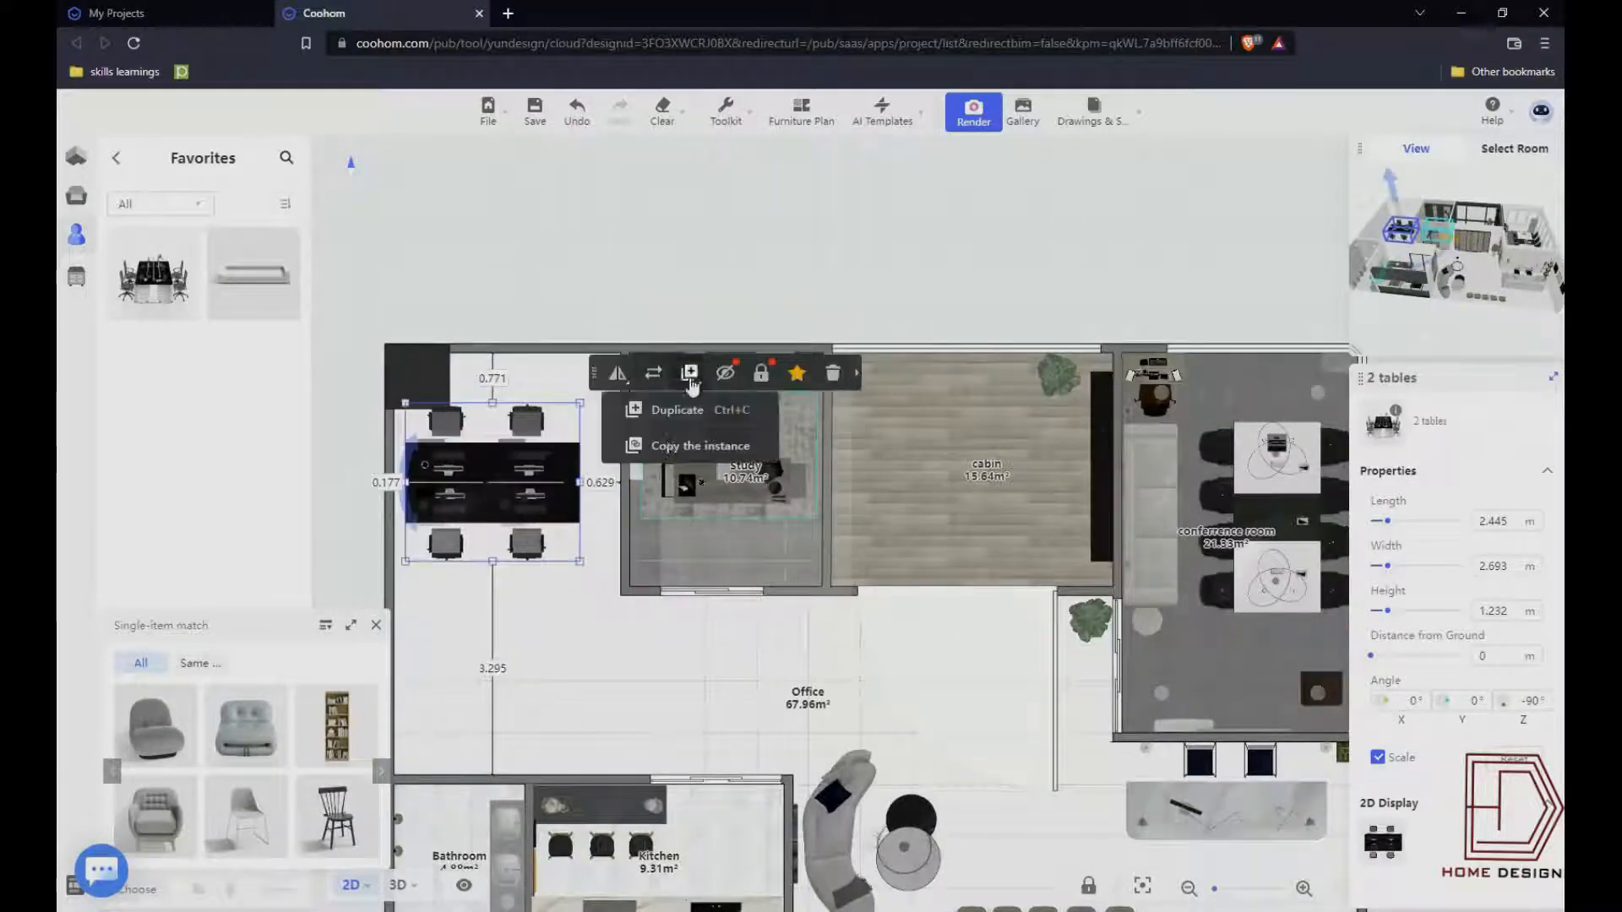
click(684, 410)
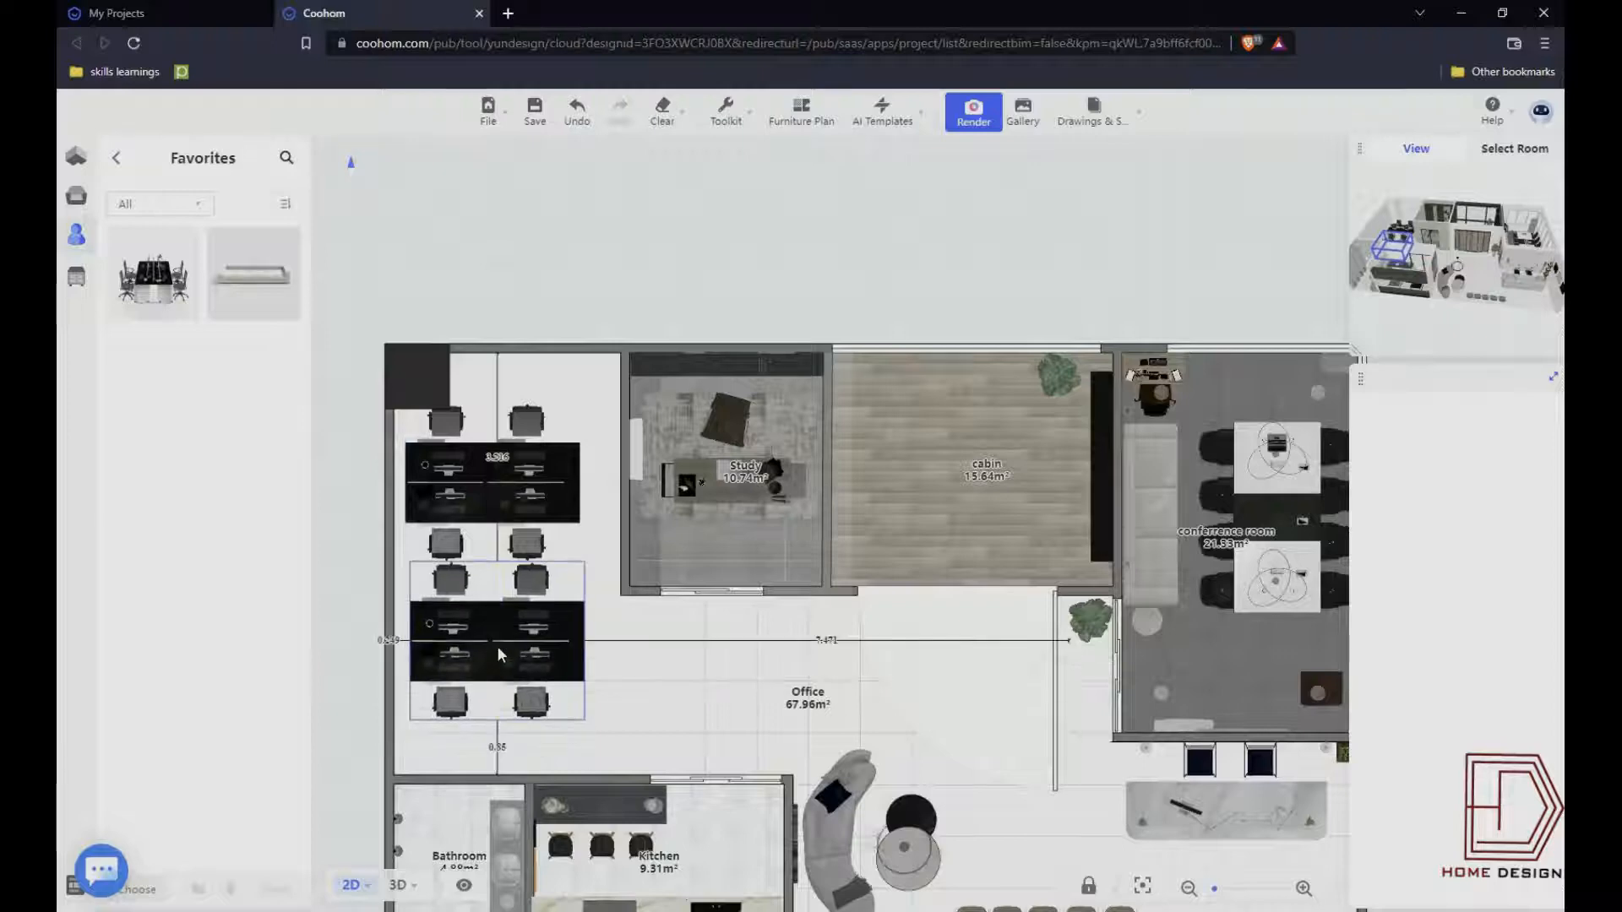
click(496, 645)
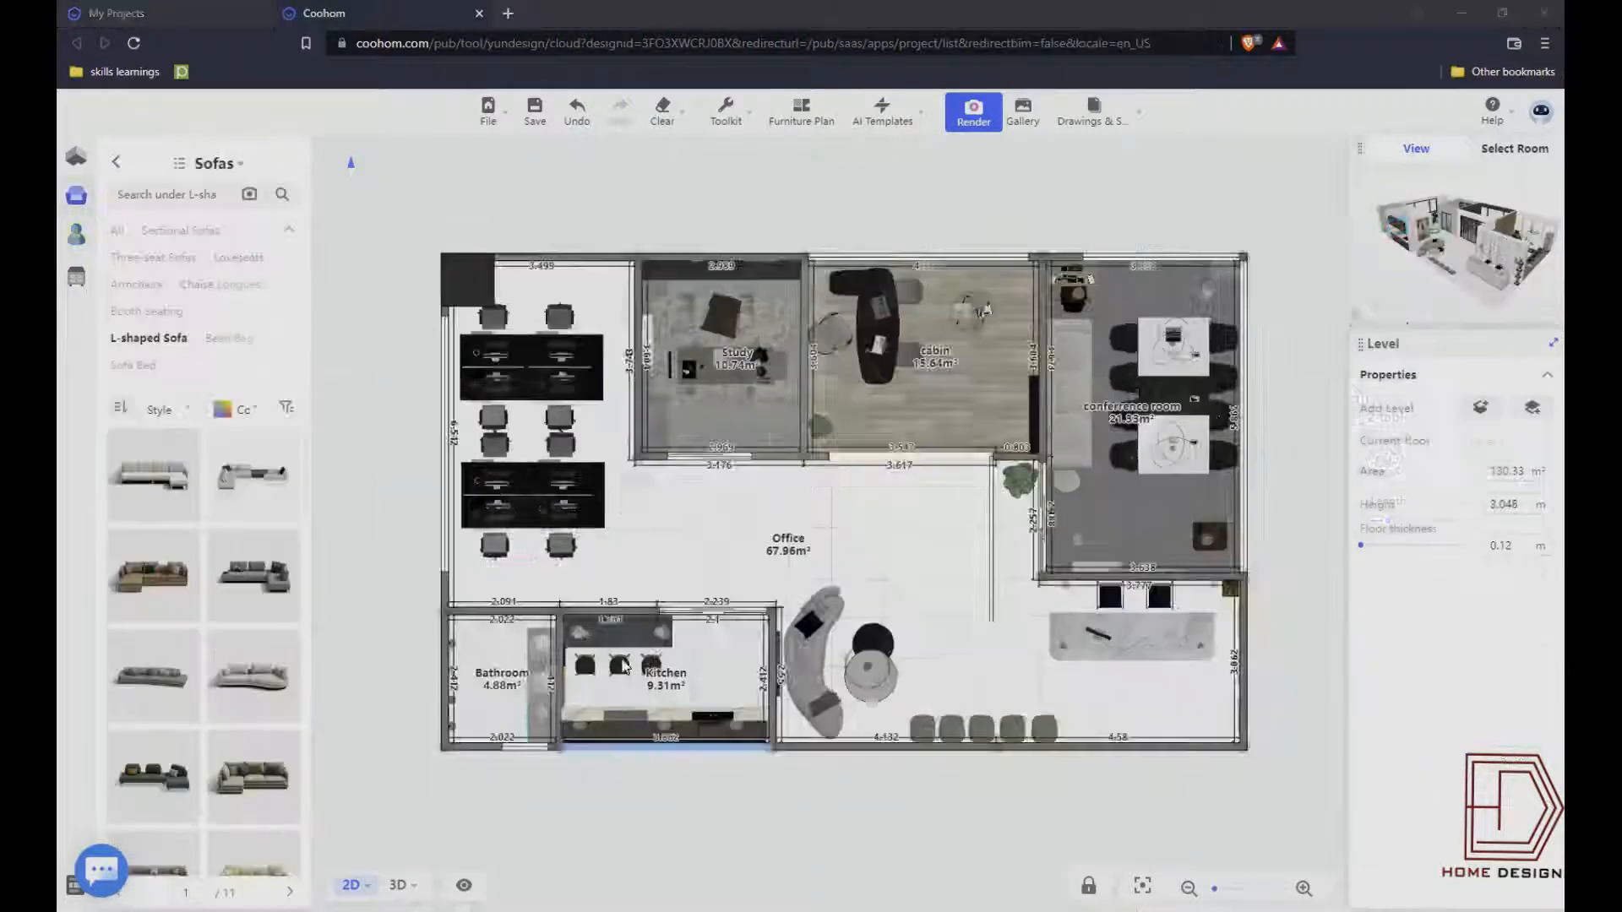
- Open the main office's ceiling in the Suspended Ceiling Editor from the 3D view
scroll(482, 692, up, 2)
click(402, 886)
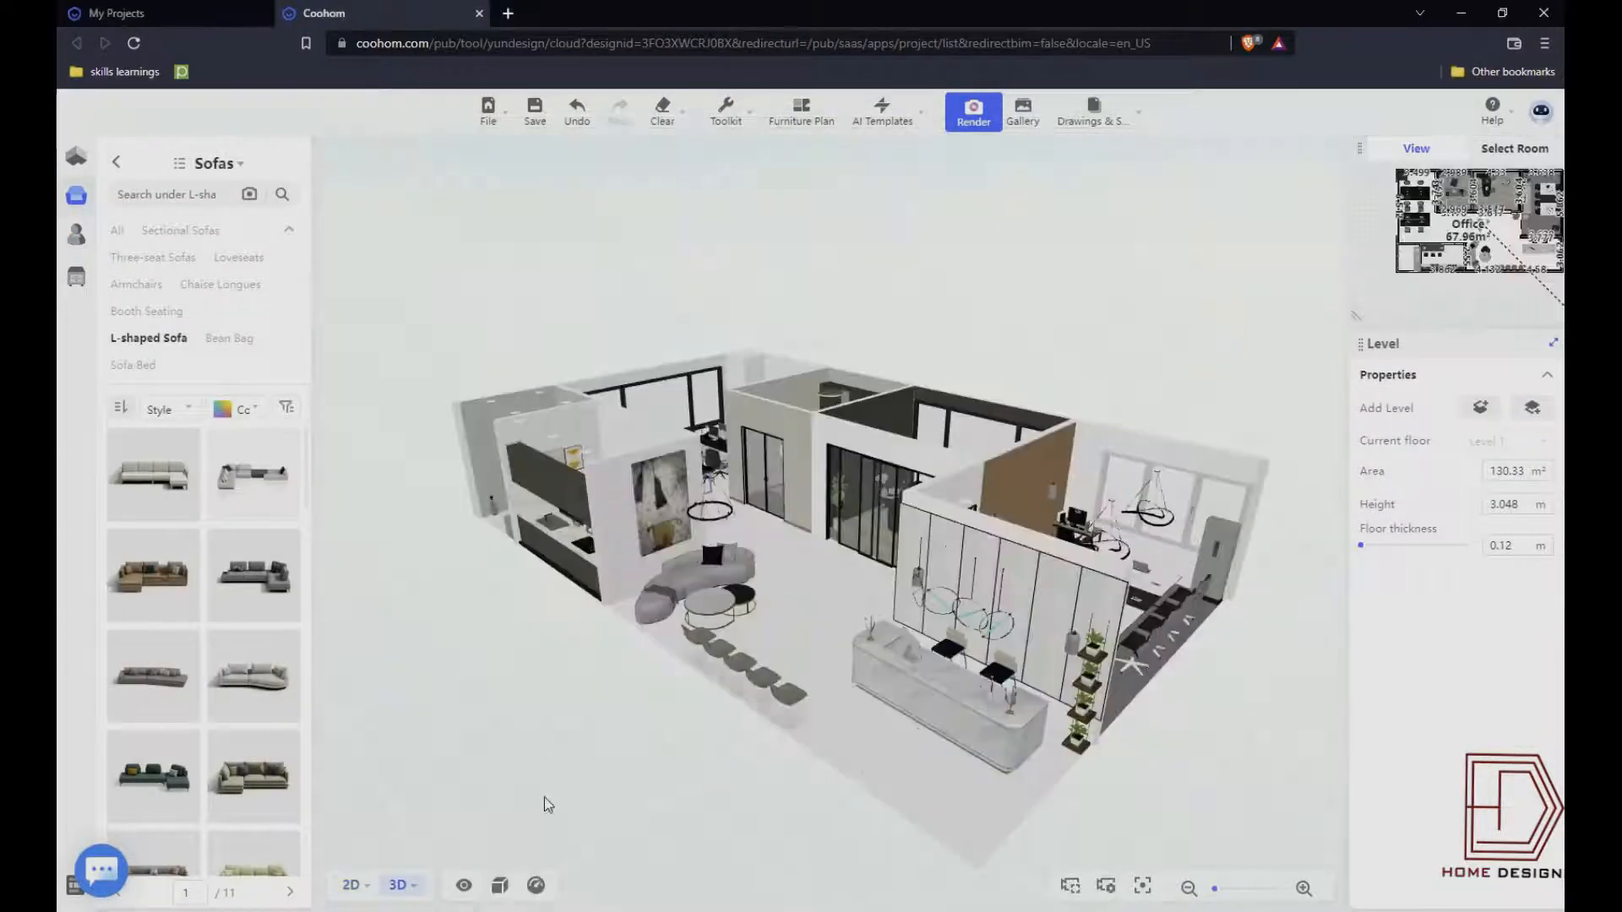
drag(544, 797, 851, 406)
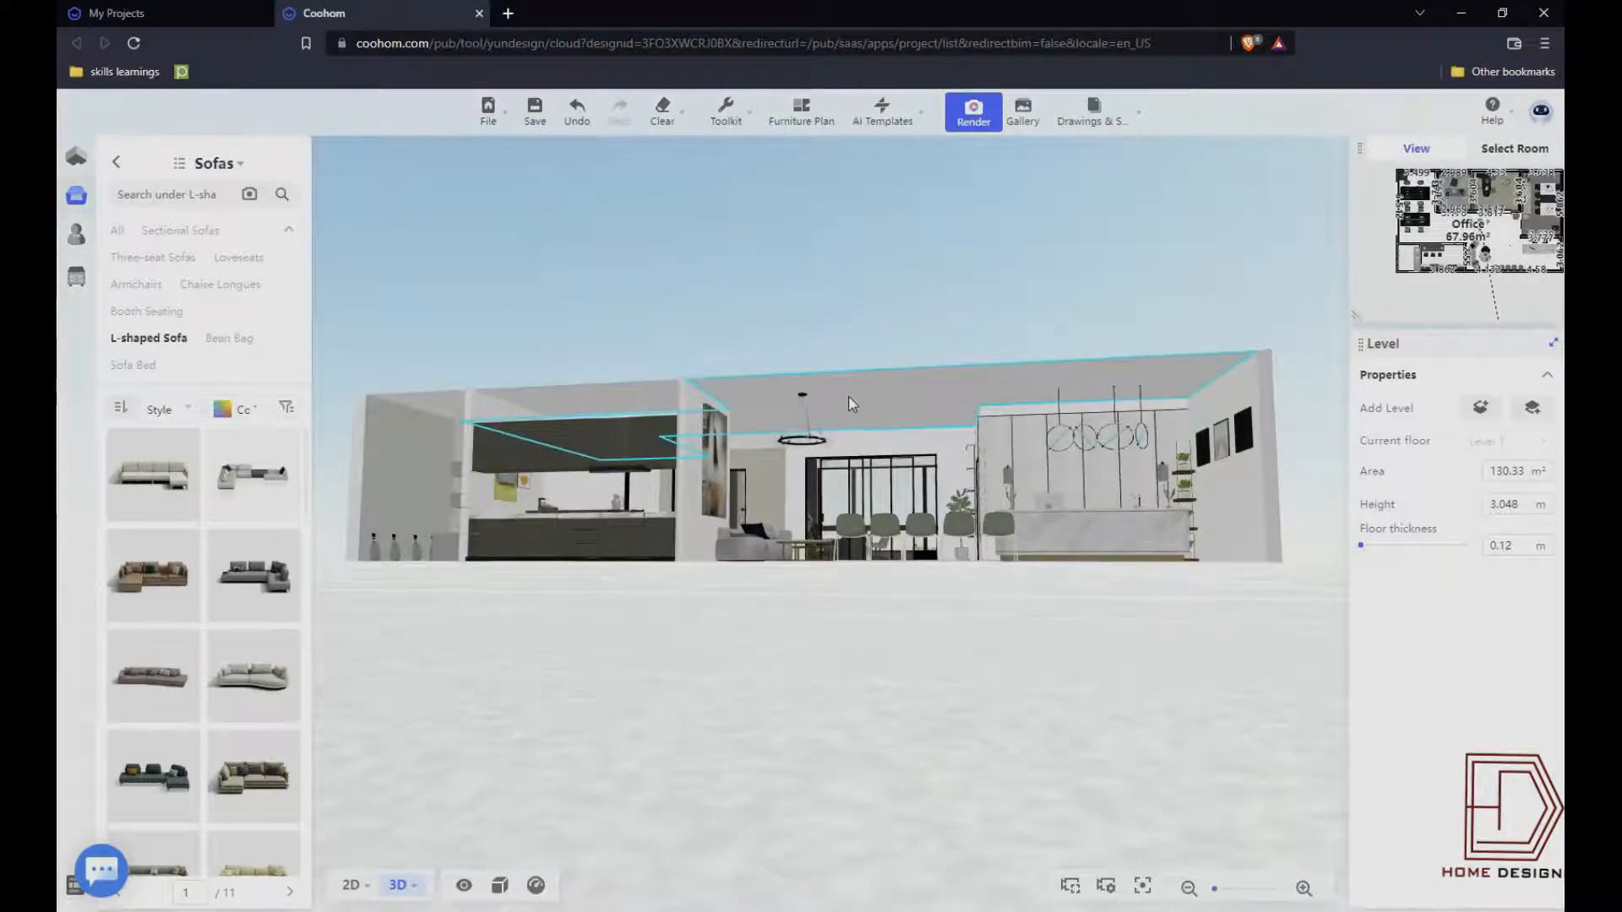
click(851, 404)
click(1197, 283)
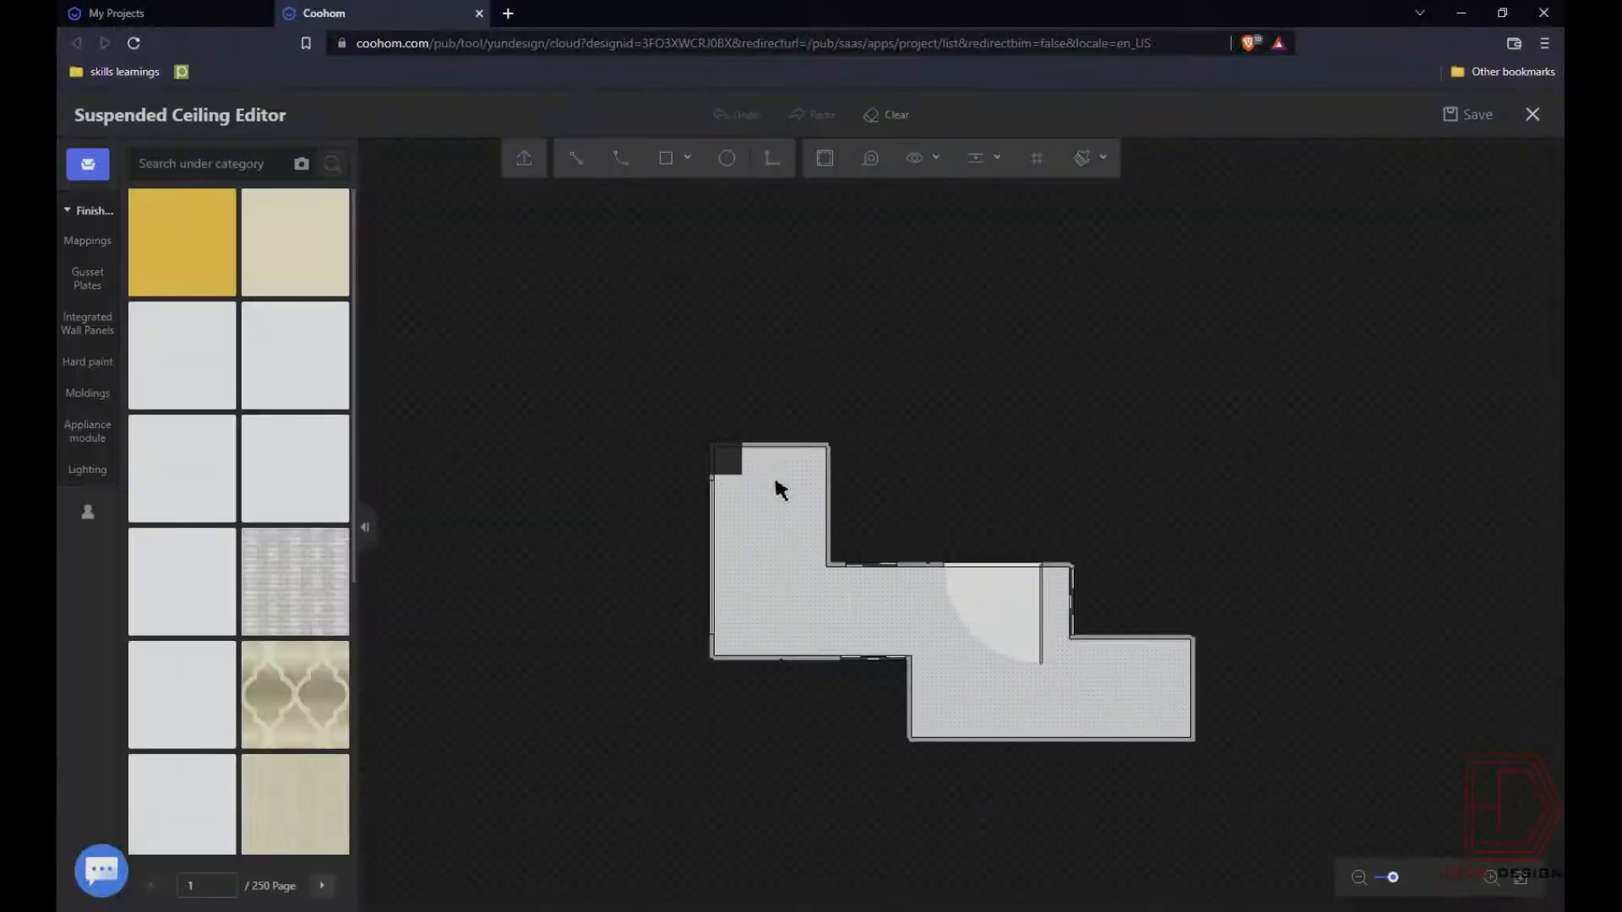
- Draw a rectangle about 2901 by 5030 mm on the ceiling over the workstation area
scroll(772, 500, up, 5)
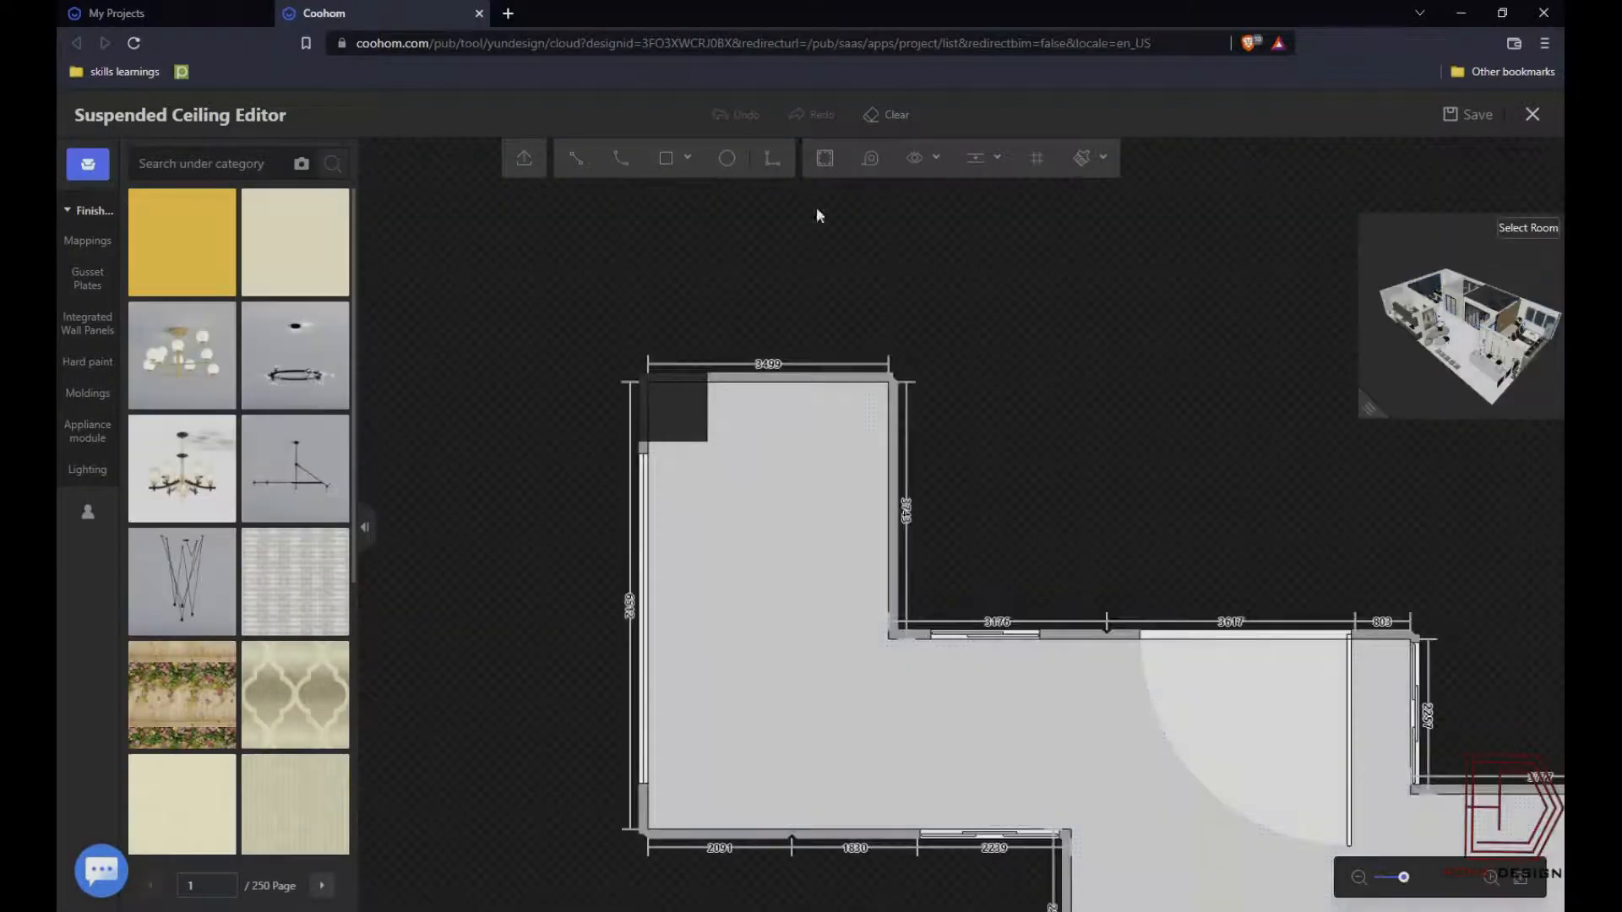
click(666, 161)
click(679, 467)
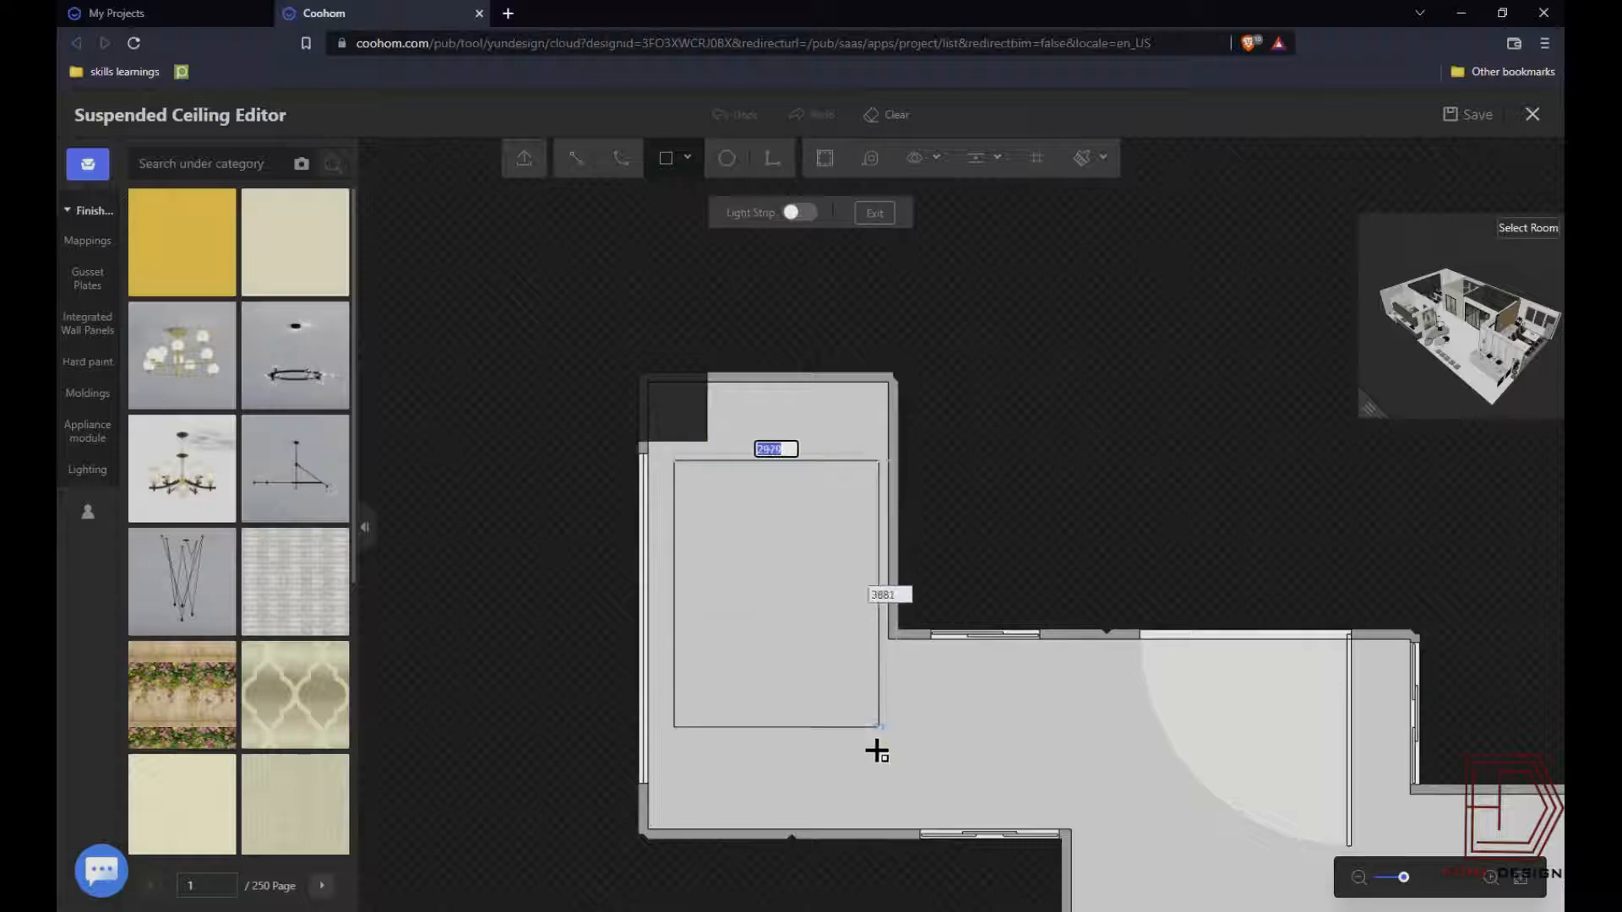
click(792, 800)
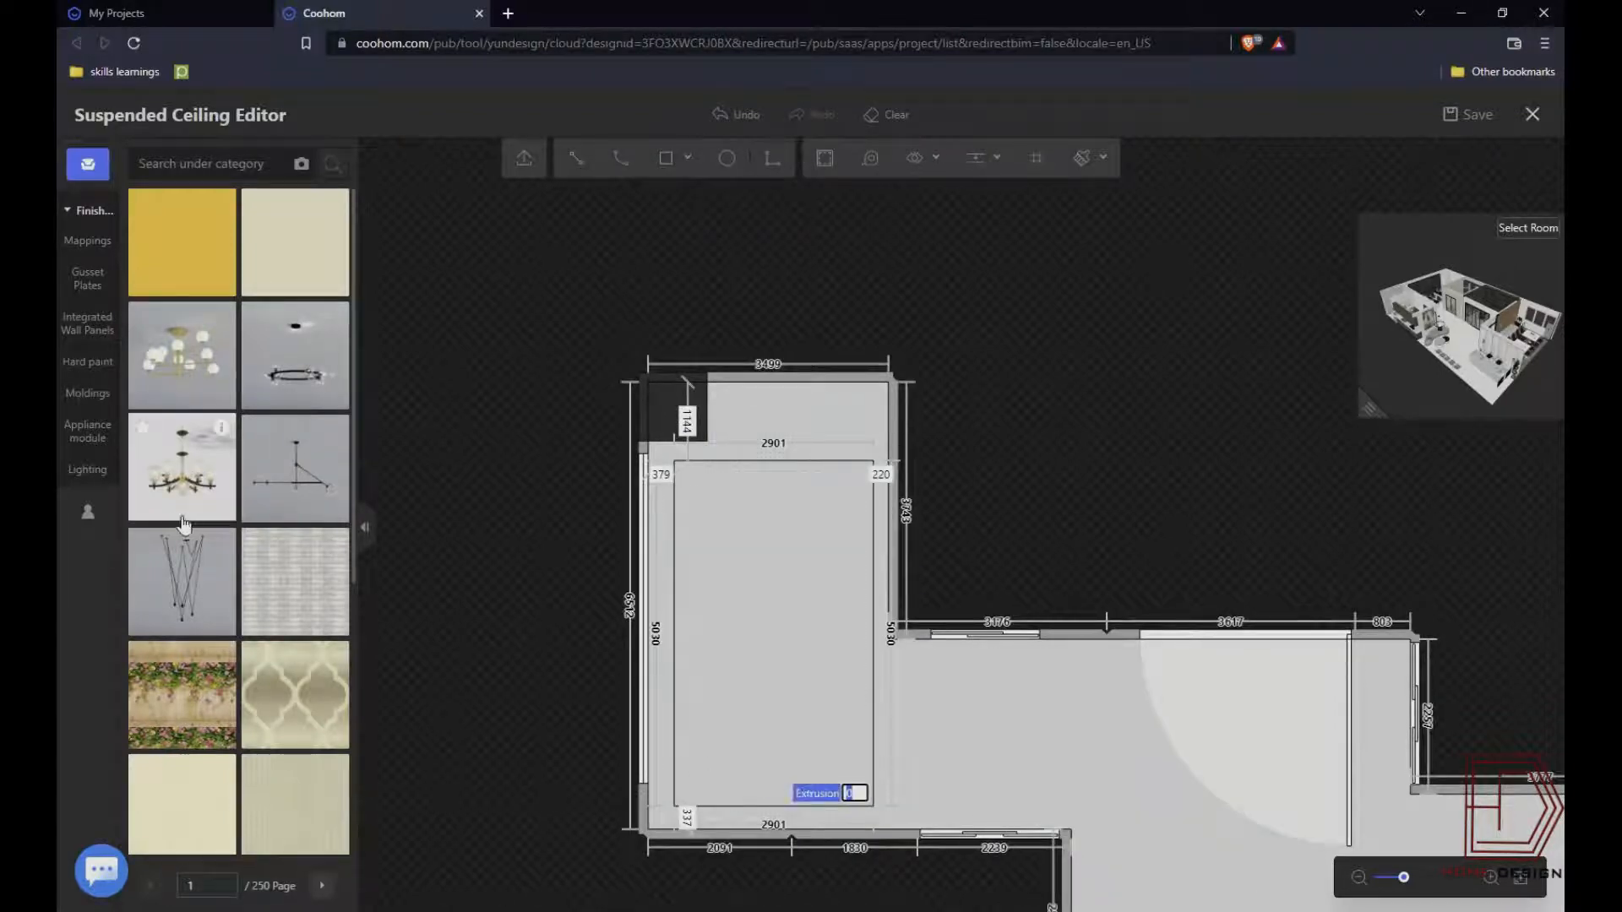
- Add a patterned corner molding around the edge of the office ceiling and check it in the 3D preview
click(88, 393)
scroll(196, 754, down, 1)
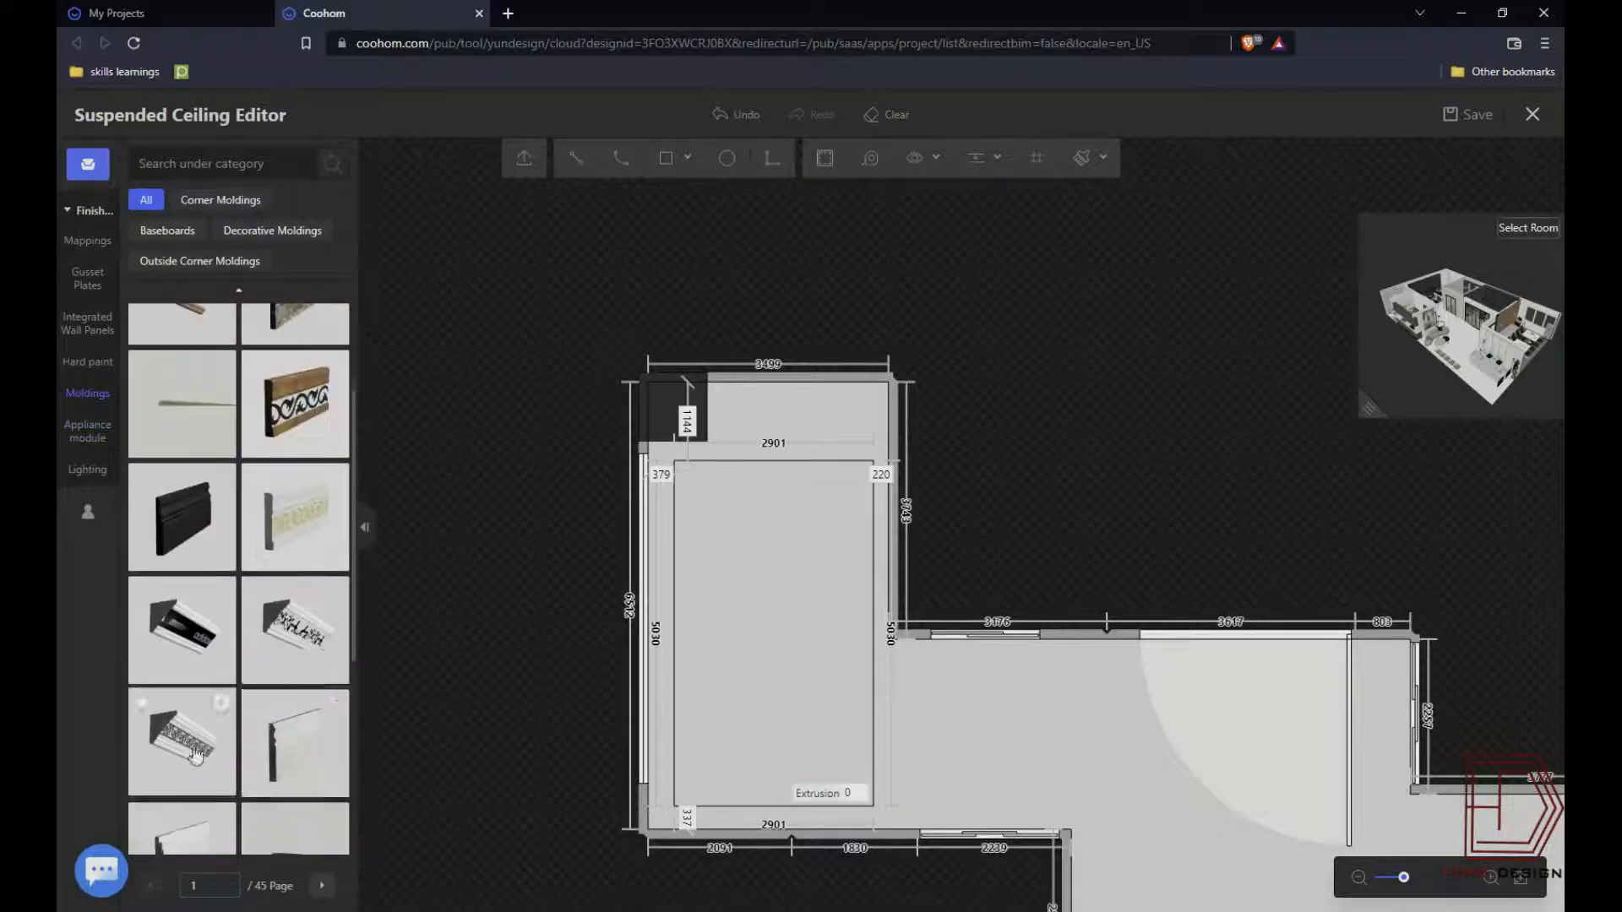
scroll(196, 755, down, 3)
click(237, 231)
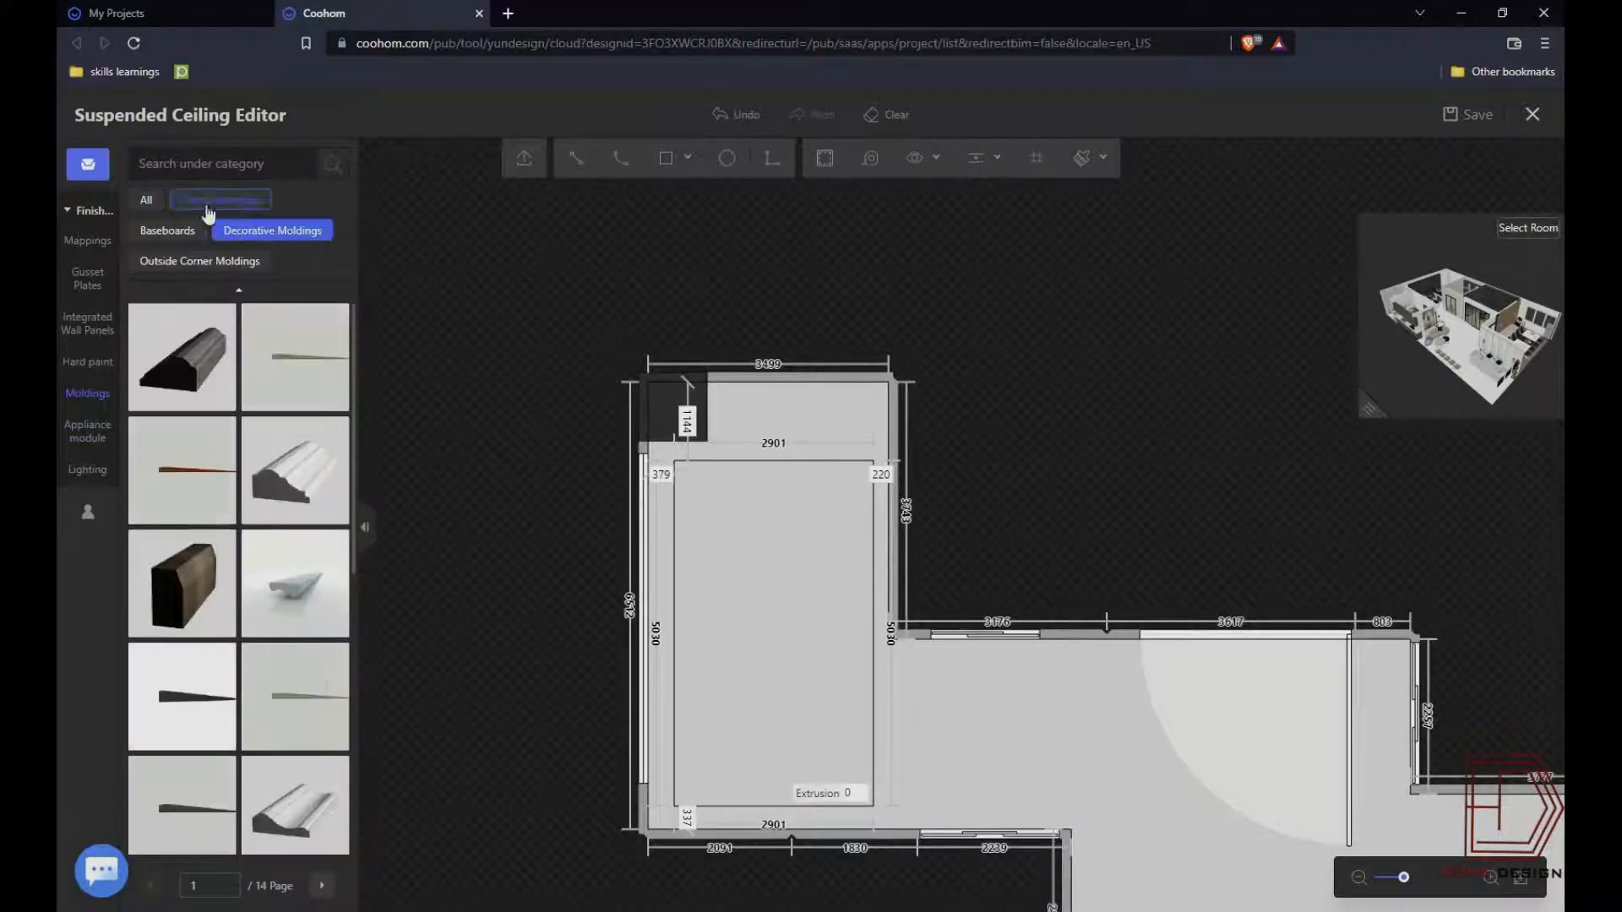
click(221, 199)
click(181, 469)
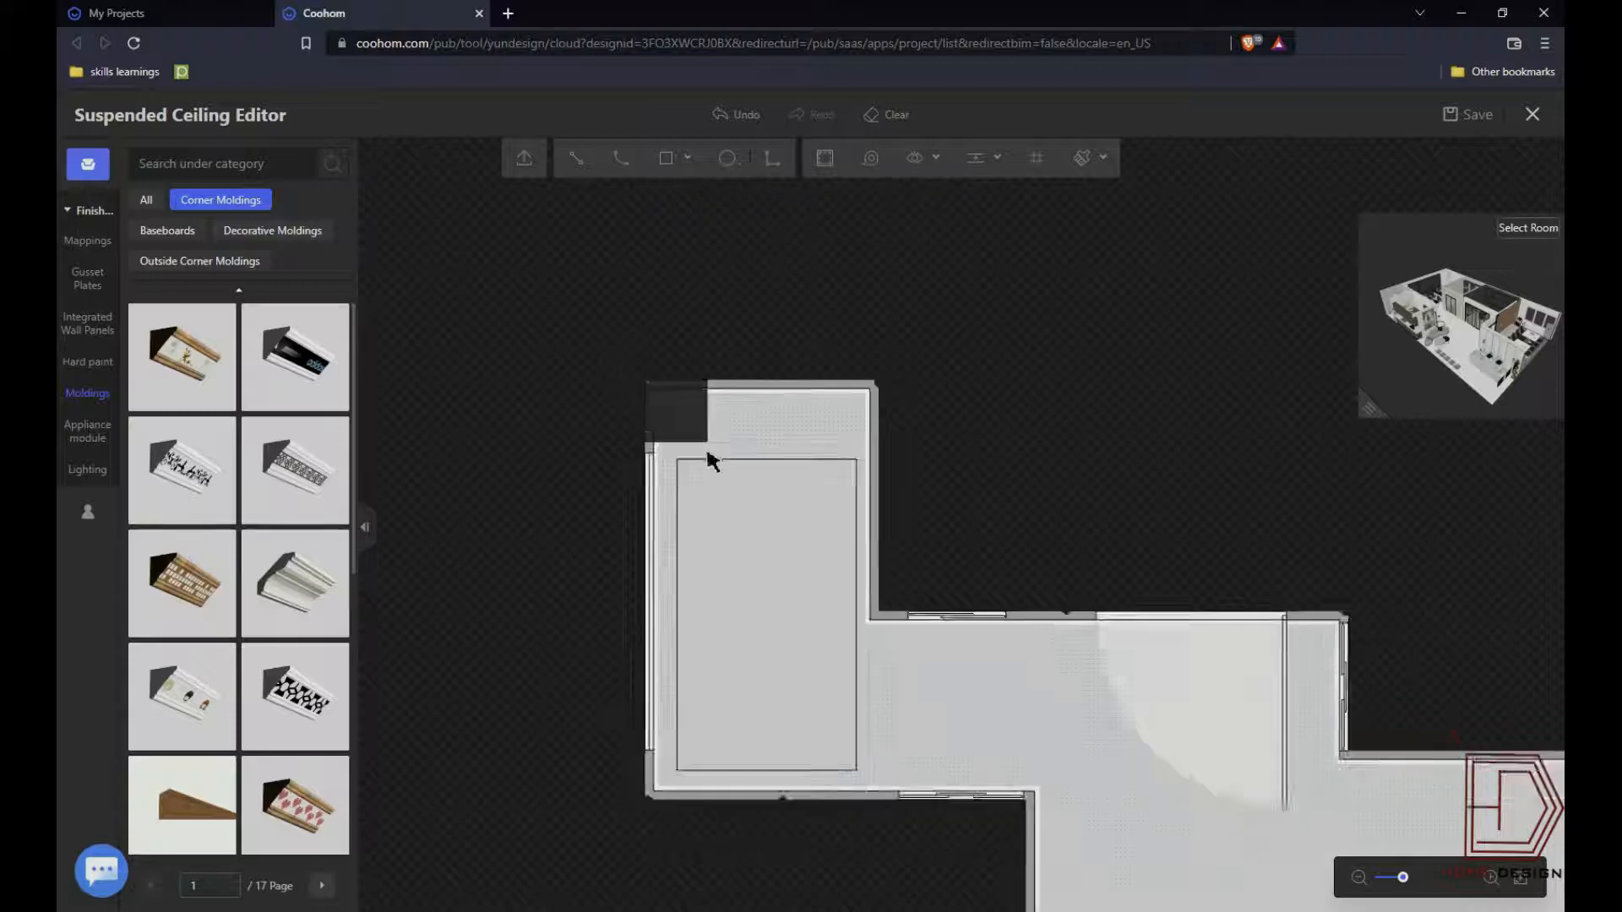
mouse_move(1465, 355)
mouse_down()
mouse_move(1505, 327)
mouse_move(1449, 289)
mouse_move(1486, 334)
mouse_move(1449, 353)
mouse_up()
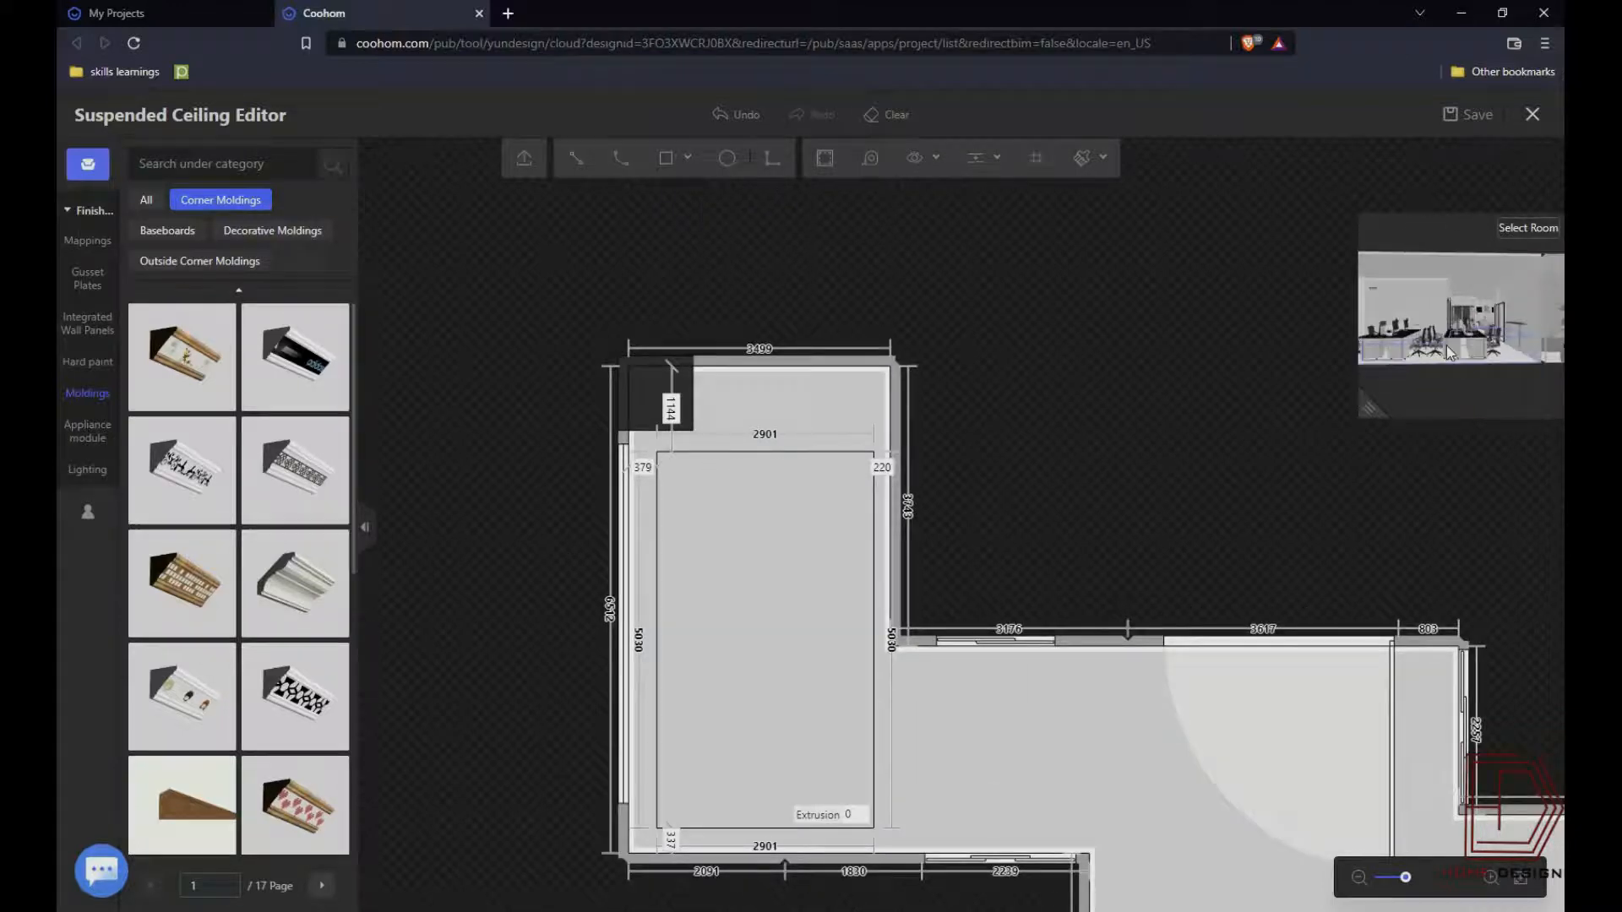
- Apply the Cut corner style to the ceiling rectangle and set its extrusion to 180 mm
click(772, 657)
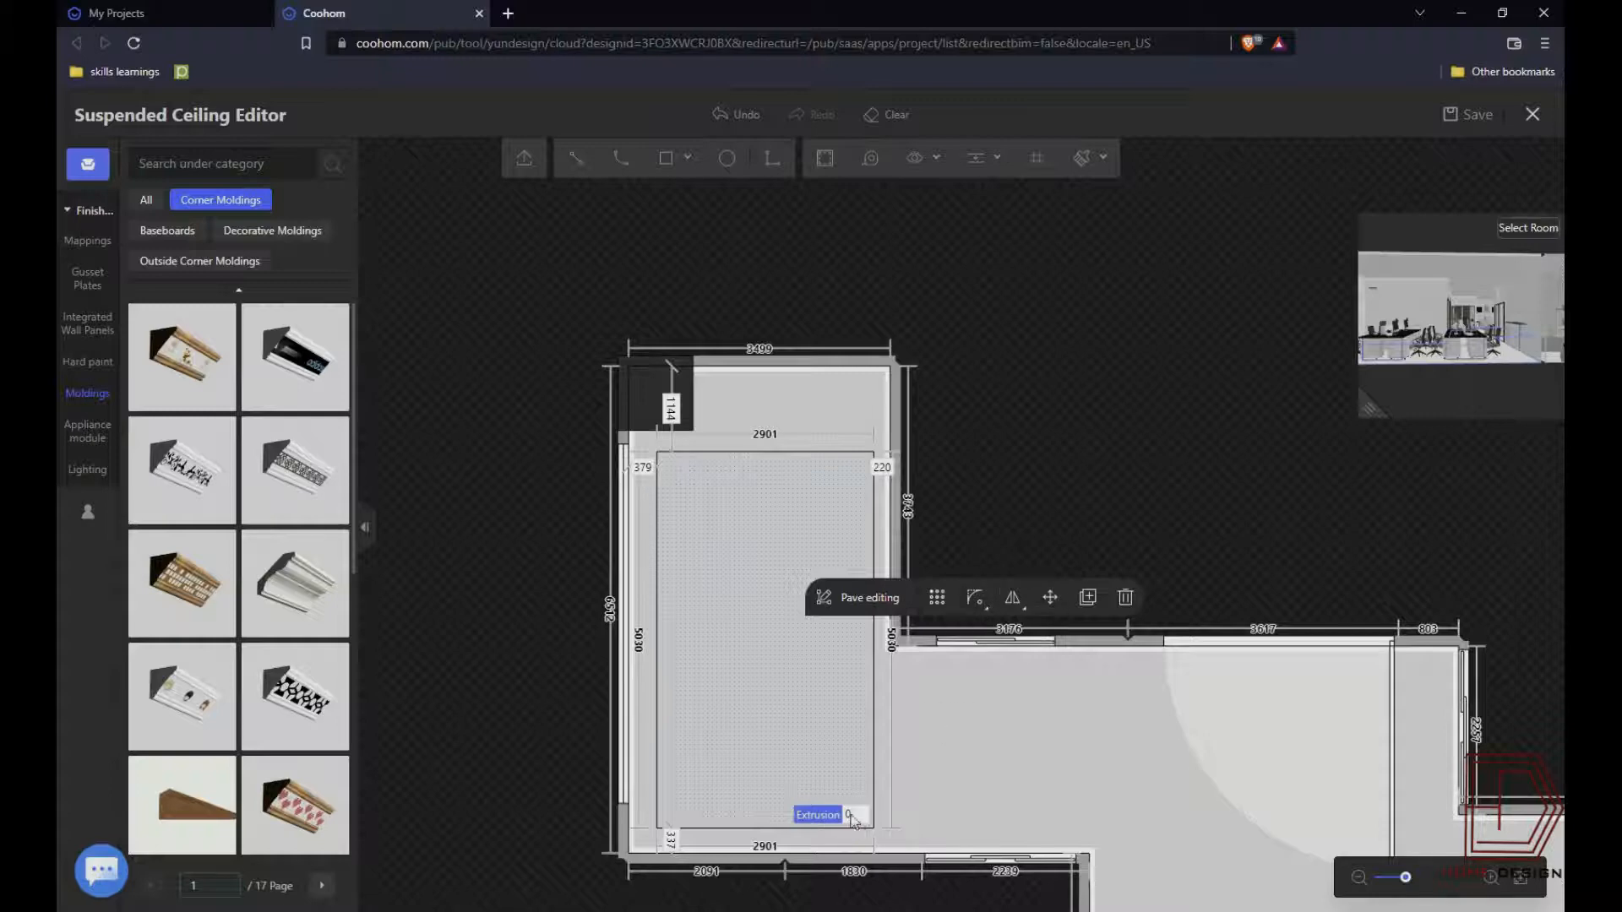
mouse_move(974, 597)
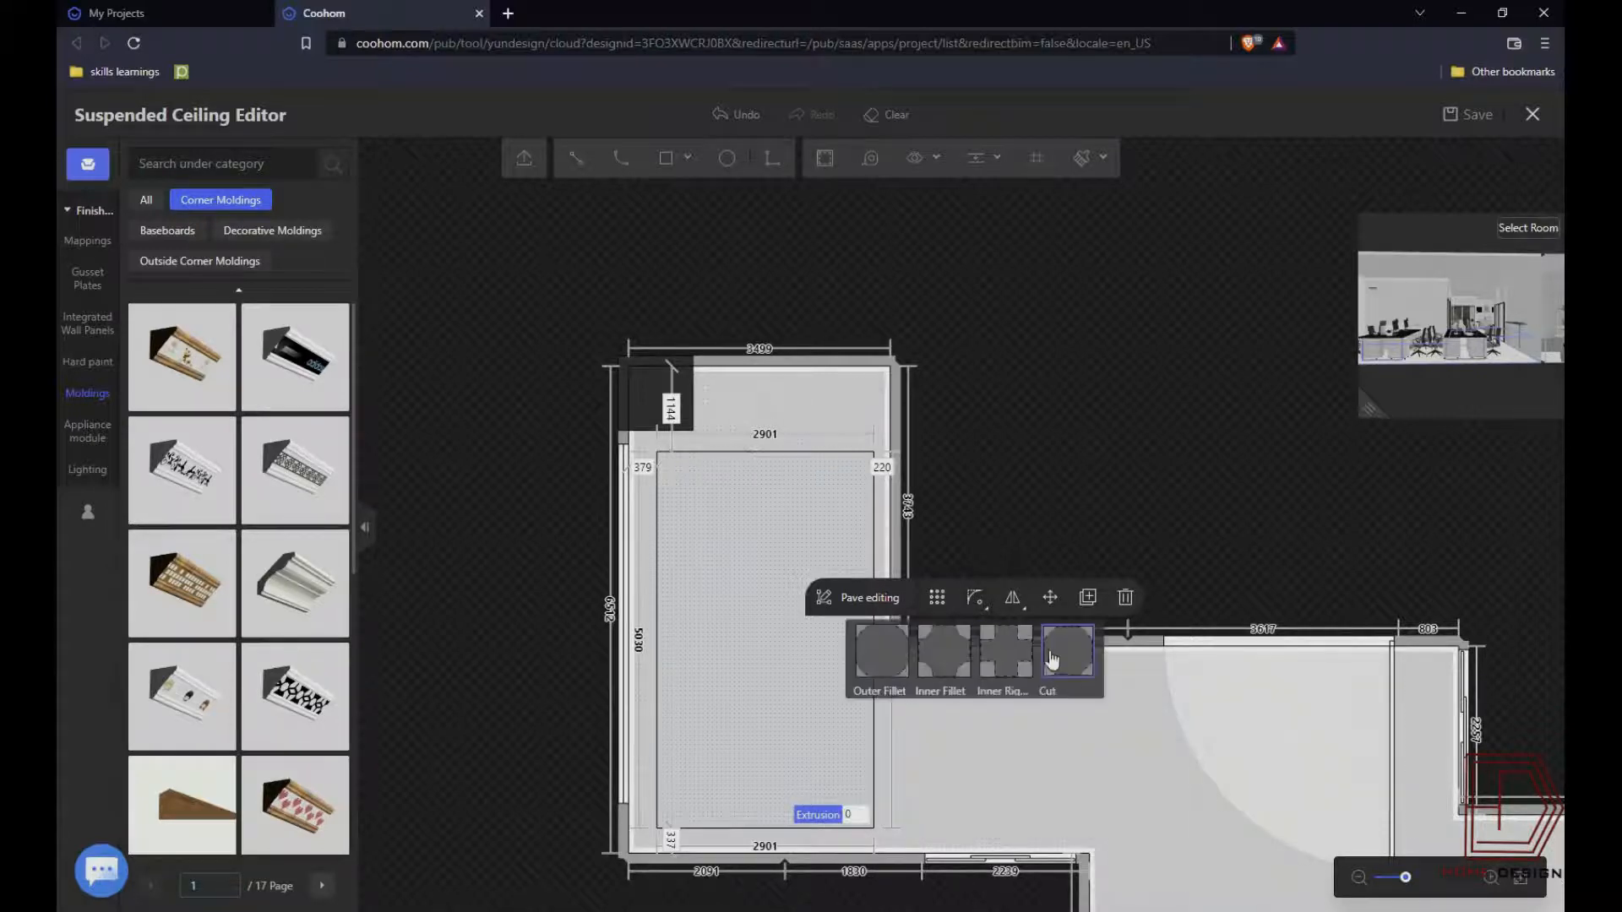
click(1059, 663)
key(Return)
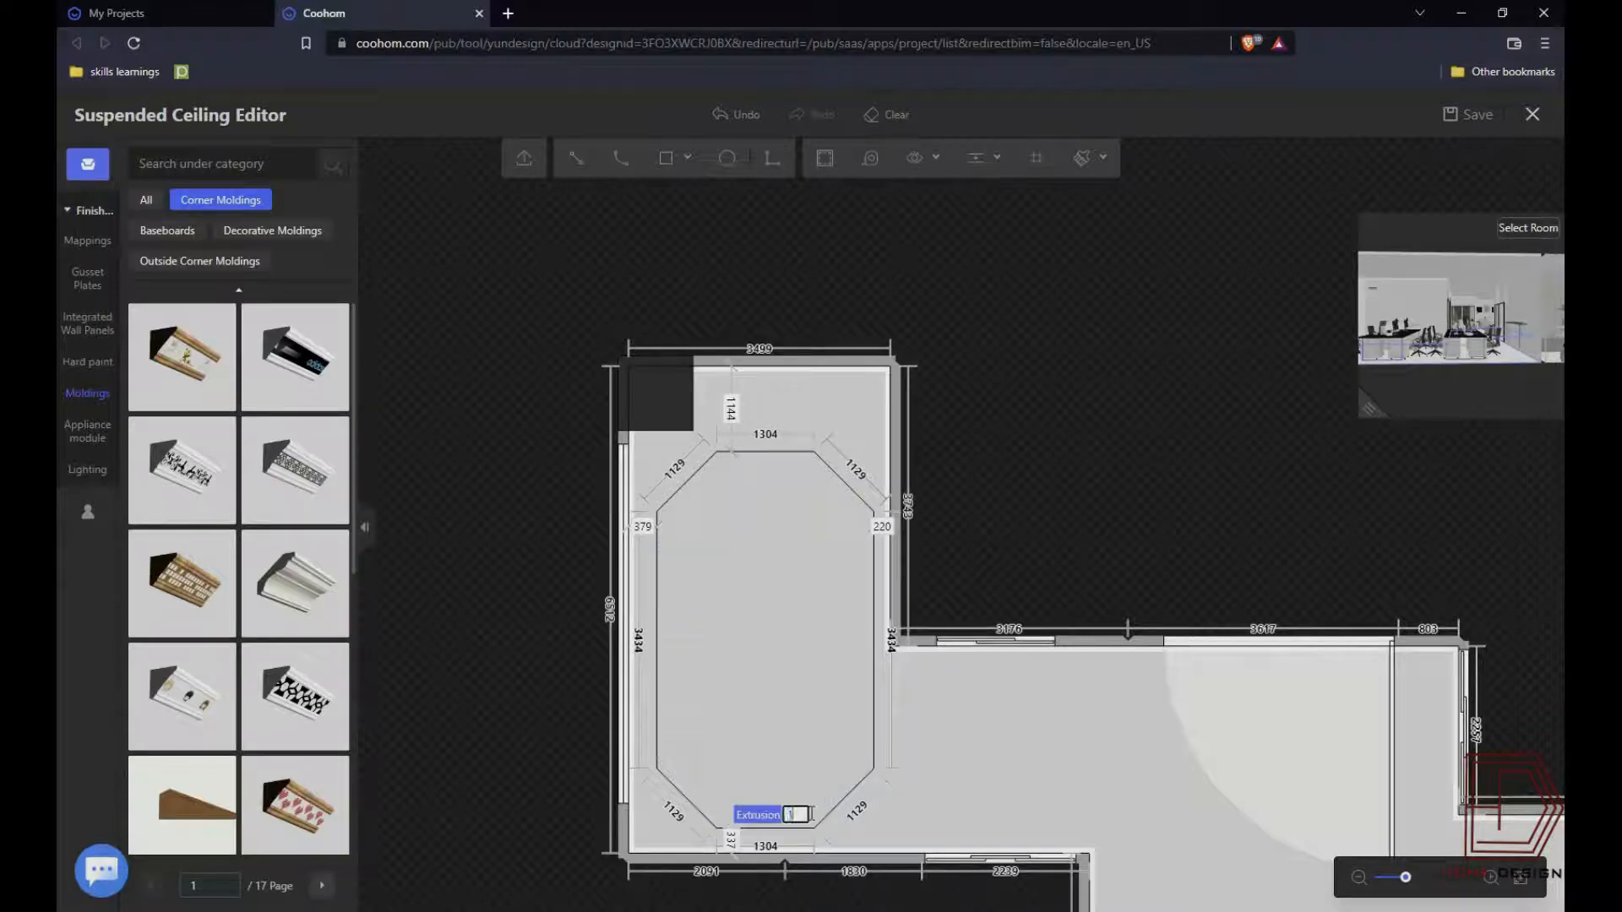
- Add an indented lamp belt with a light trough and light strip along the octagonal ceiling outline
click(733, 719)
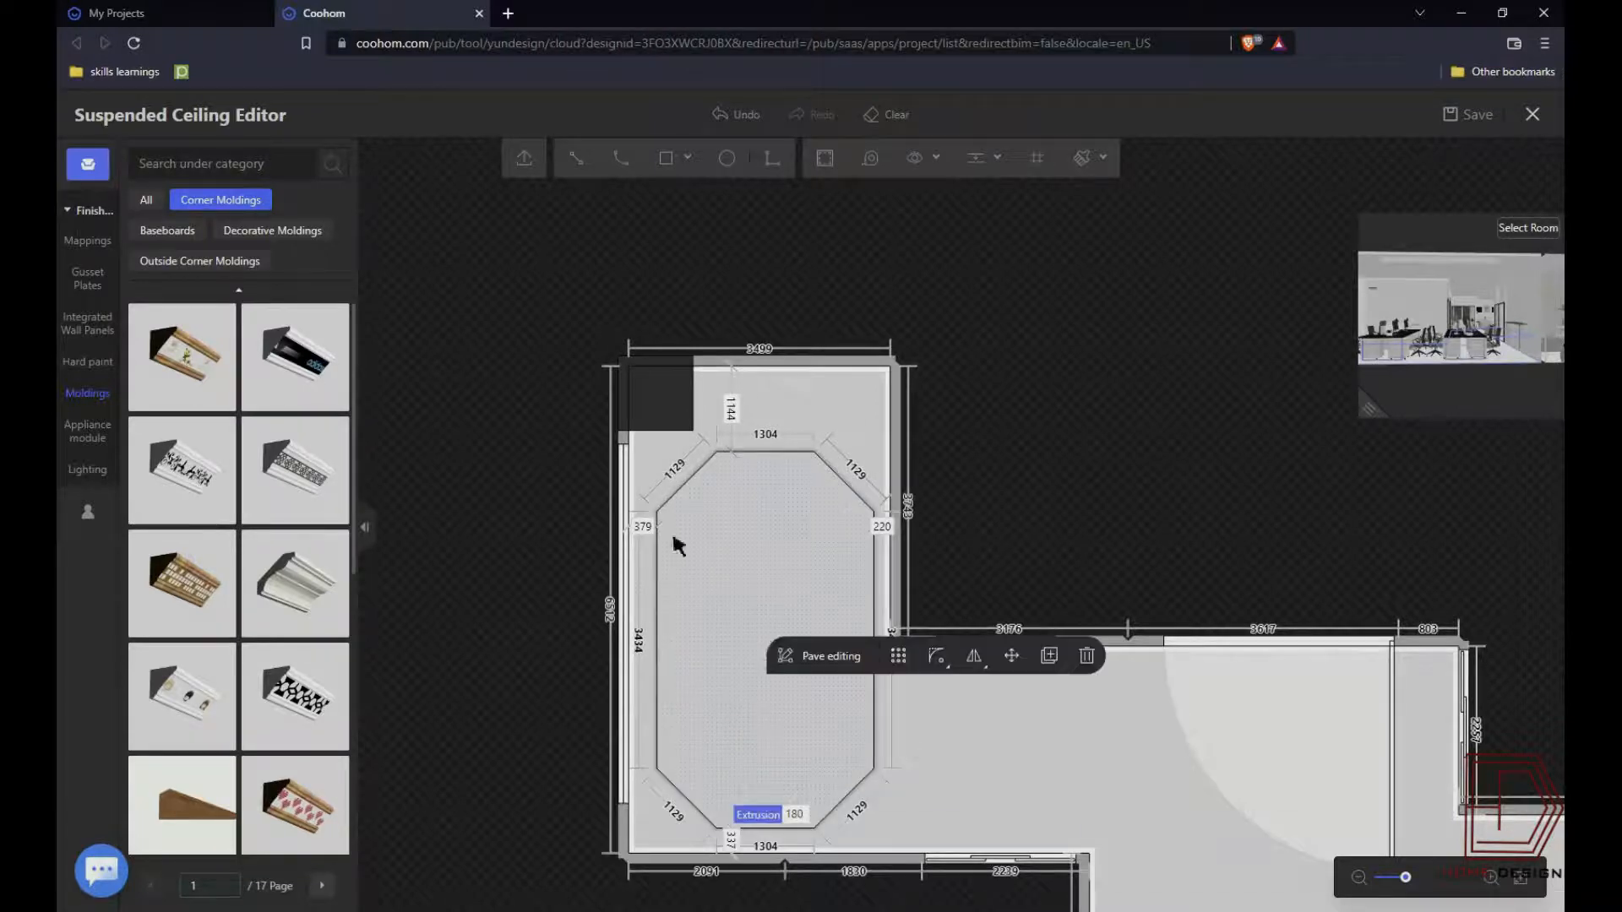
click(775, 452)
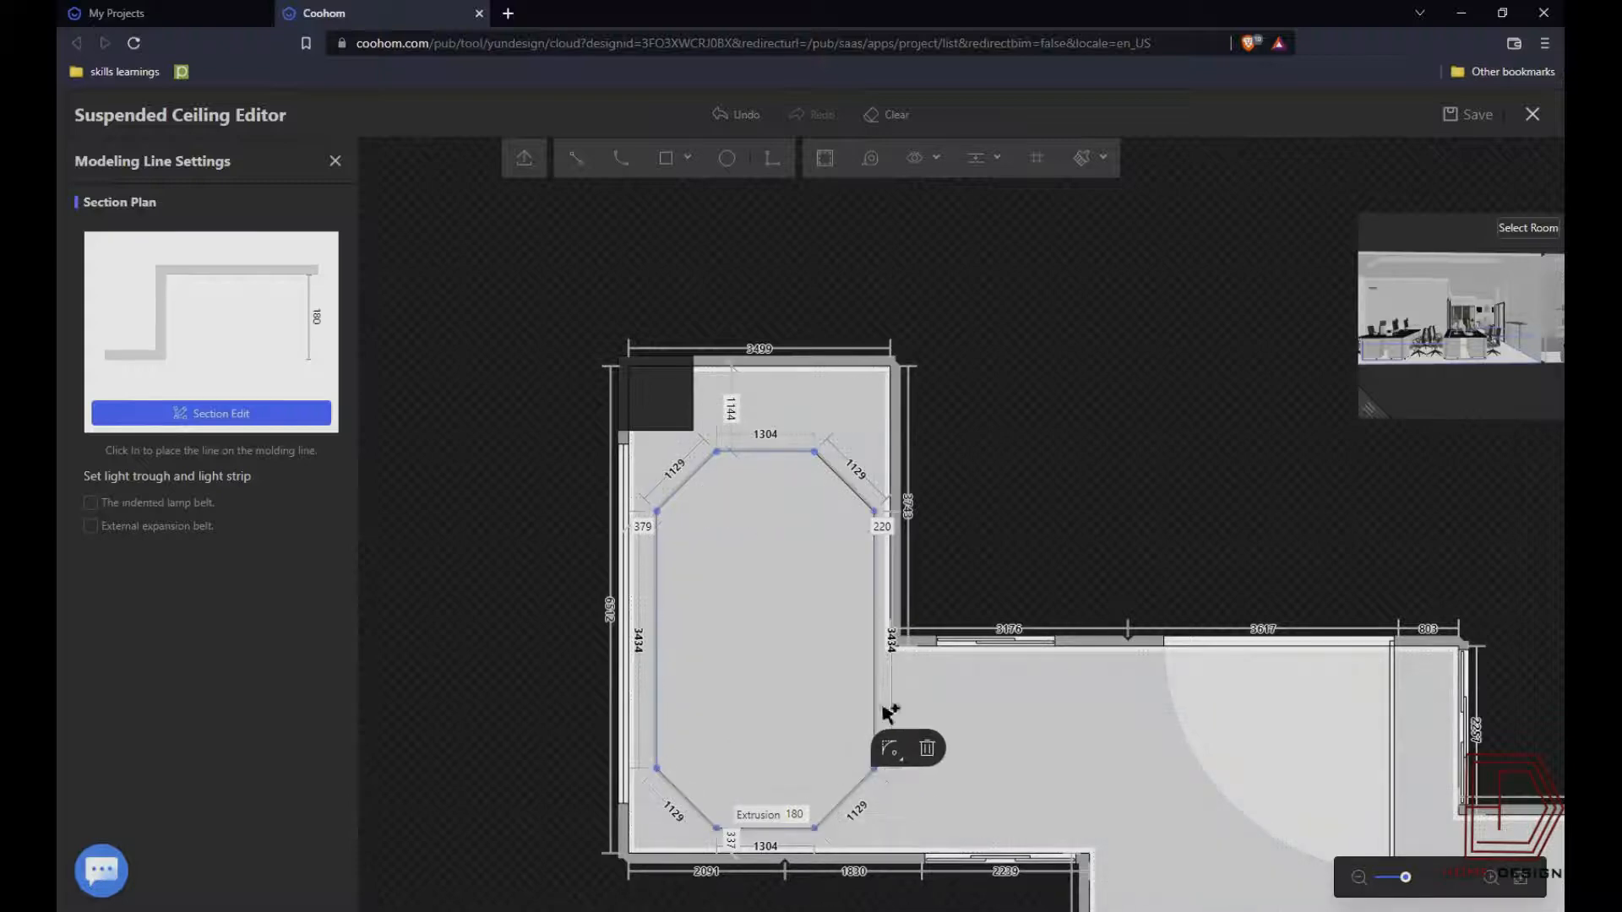
click(92, 504)
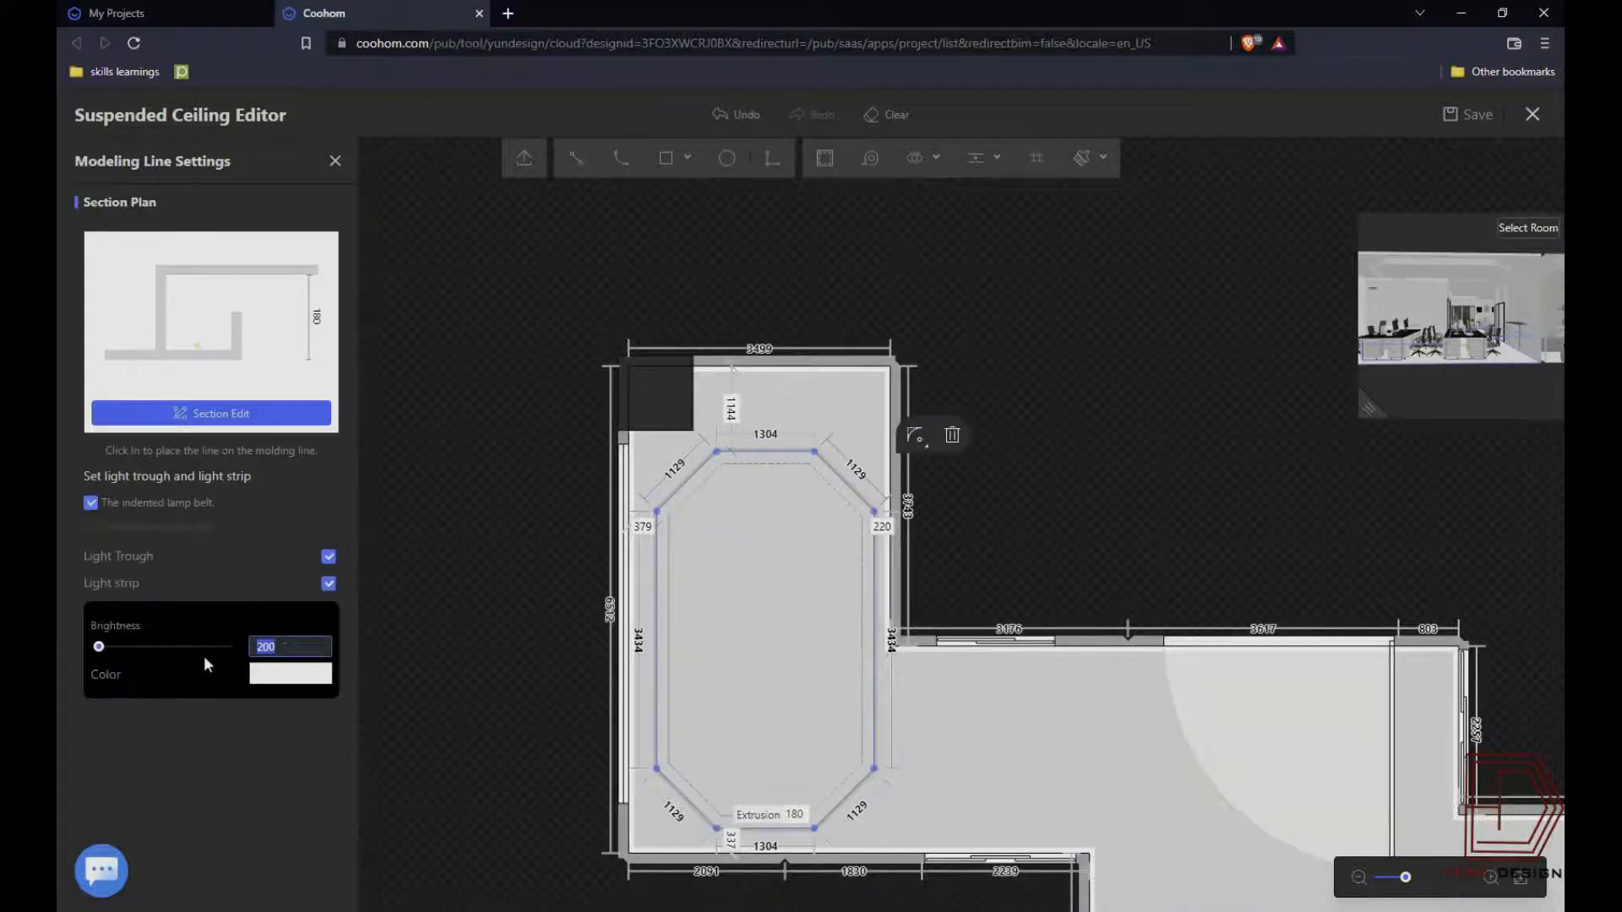
click(272, 676)
click(336, 161)
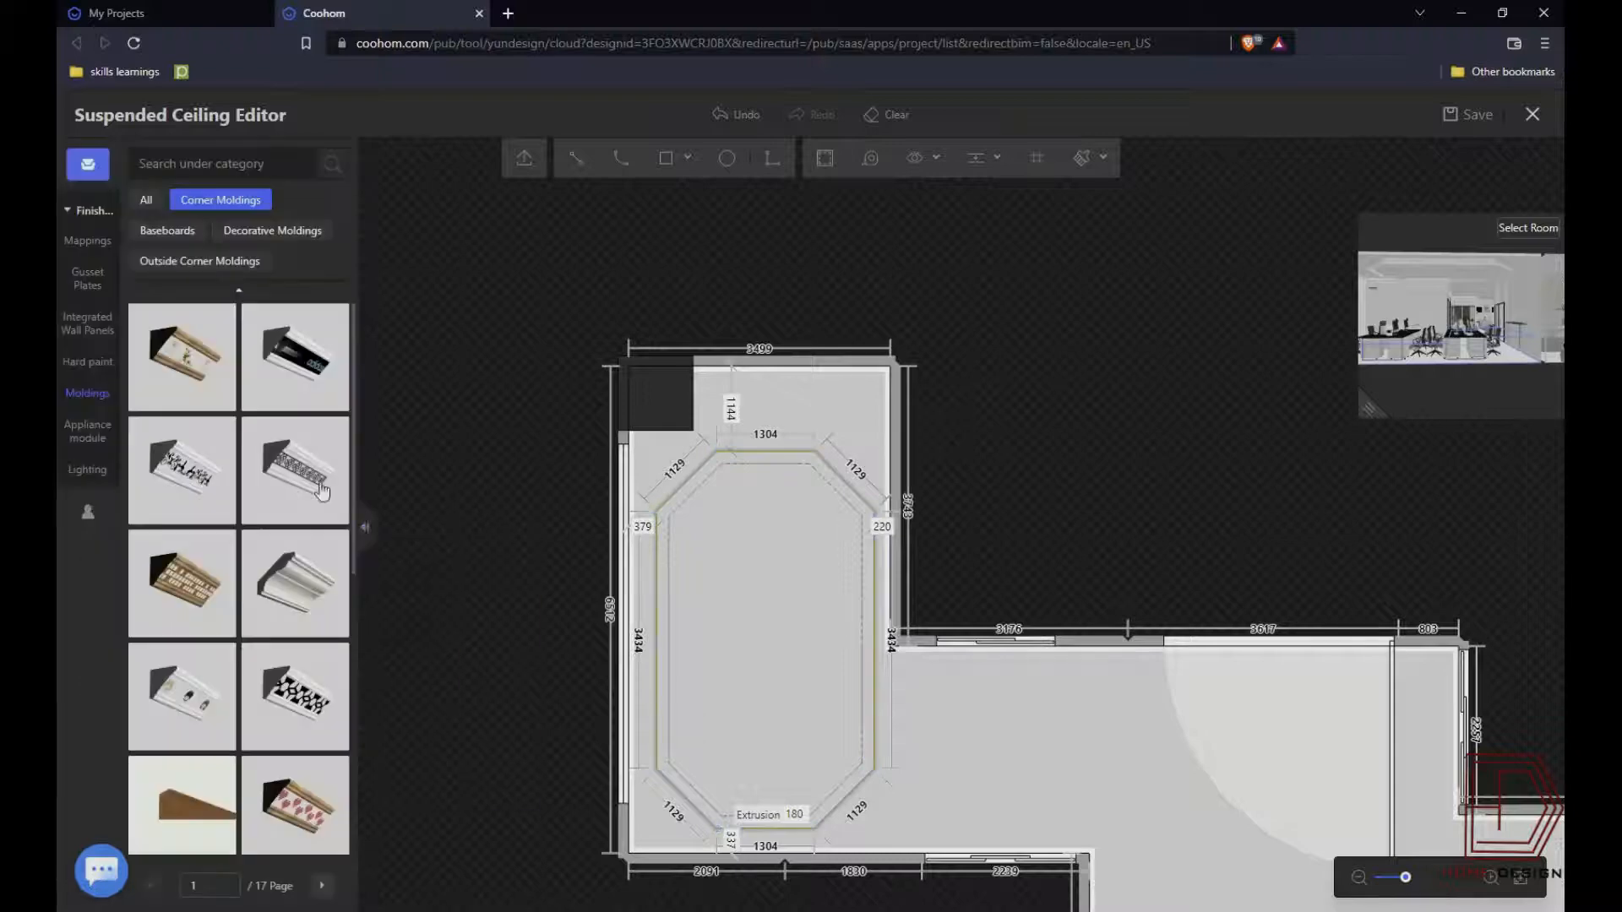
- Offset the octagon about 412 mm inward and set the inner octagon's extrusion to 100 mm
scroll(767, 733, up, 3)
scroll(720, 608, down, 2)
click(831, 157)
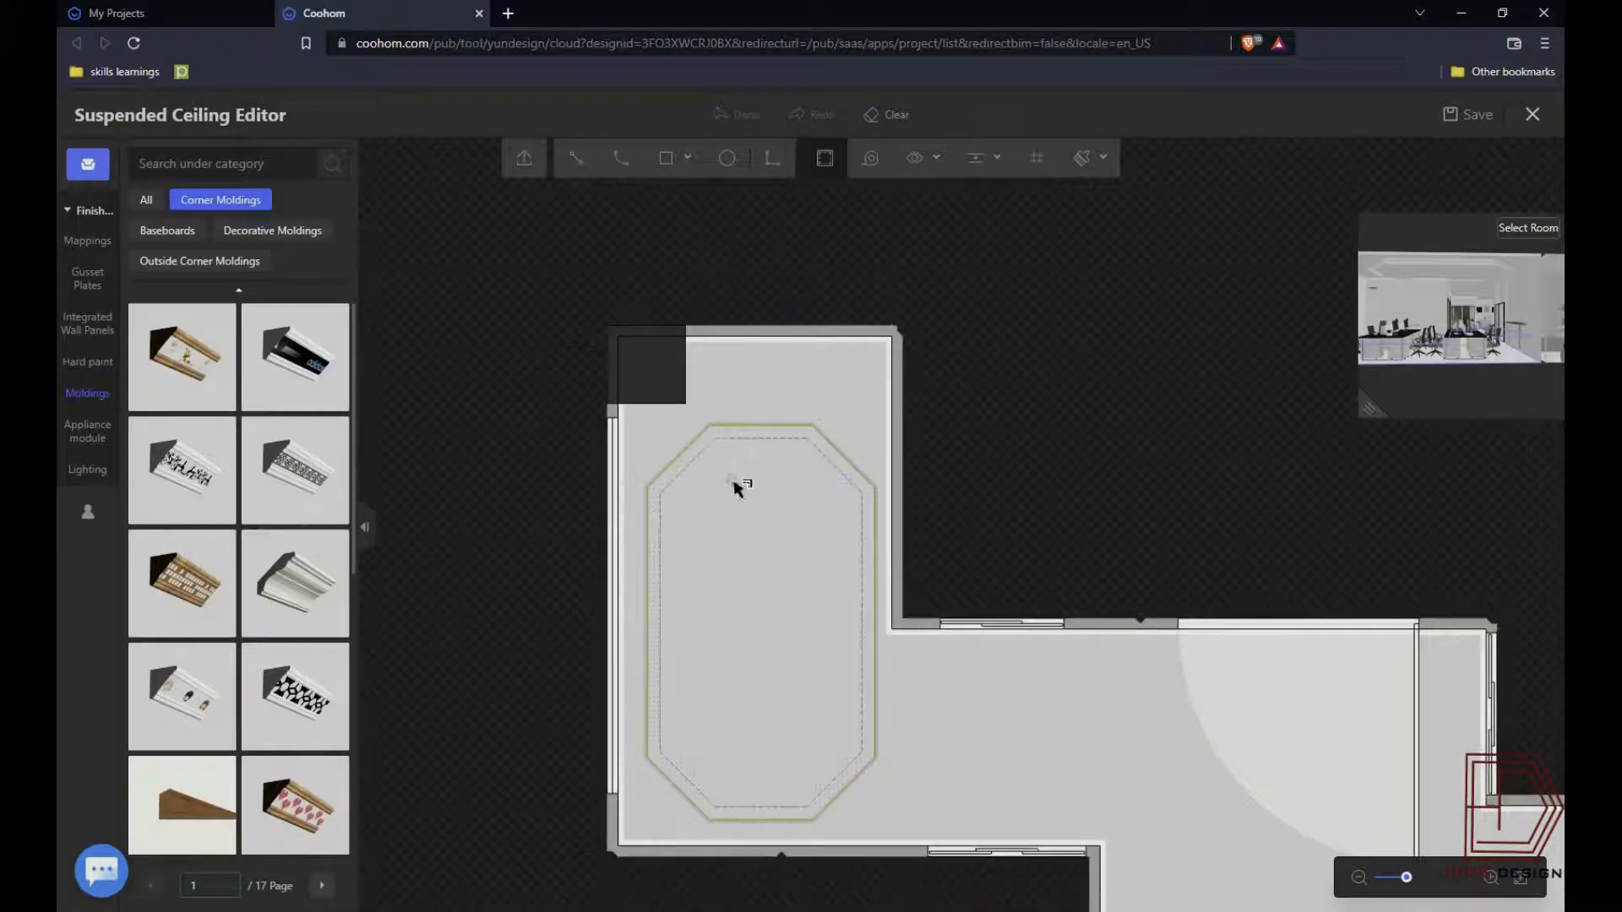
key(Escape)
click(834, 568)
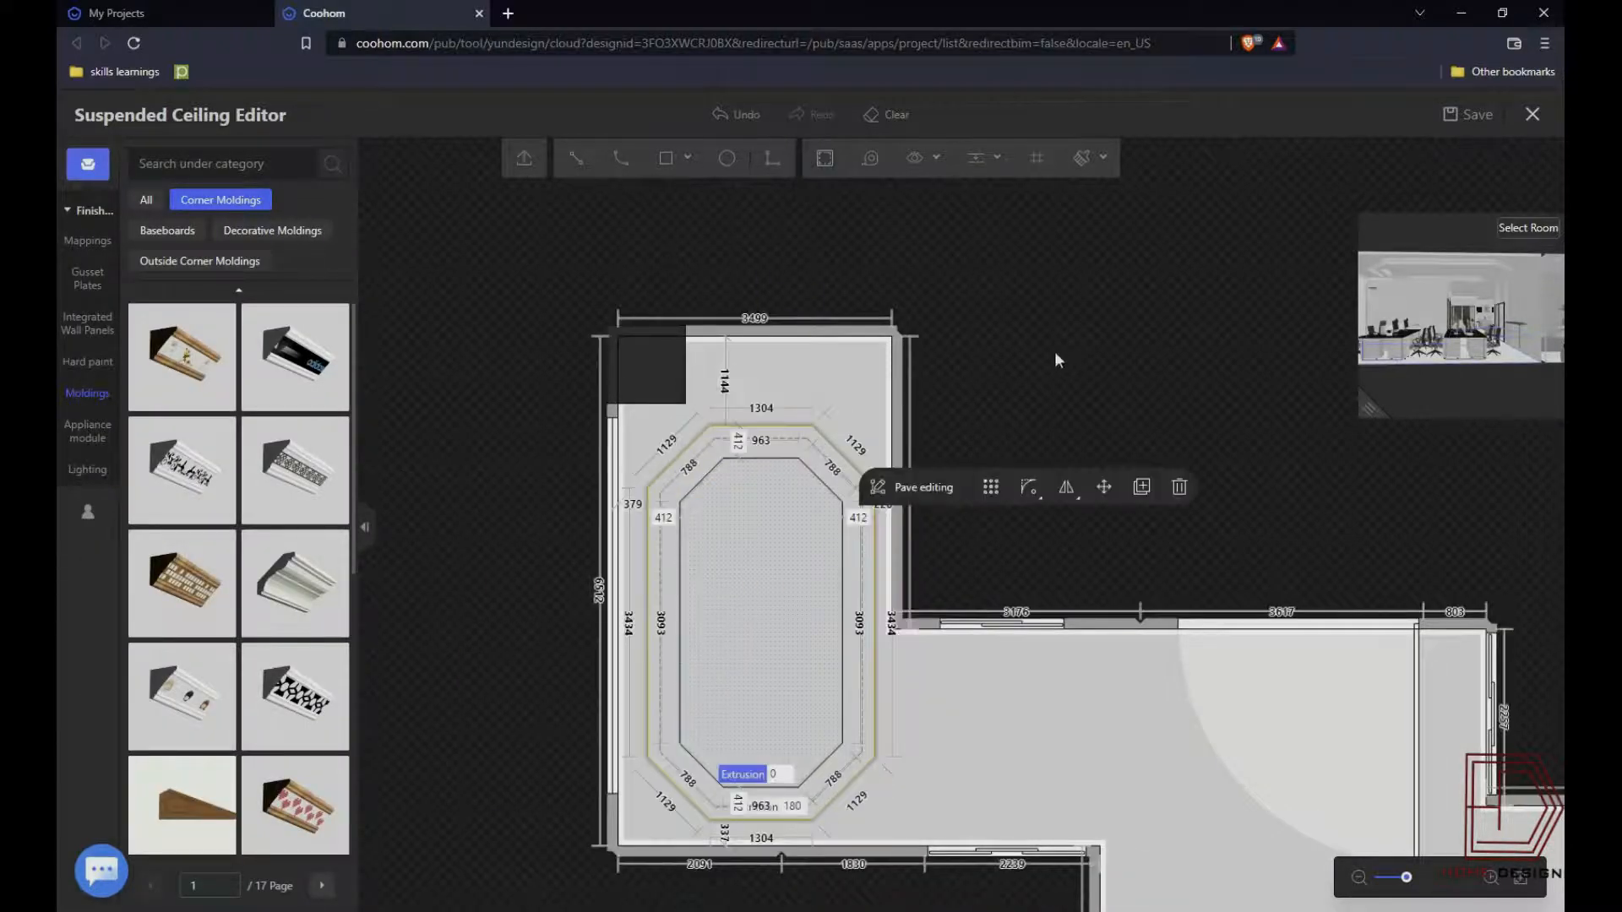
text(100)
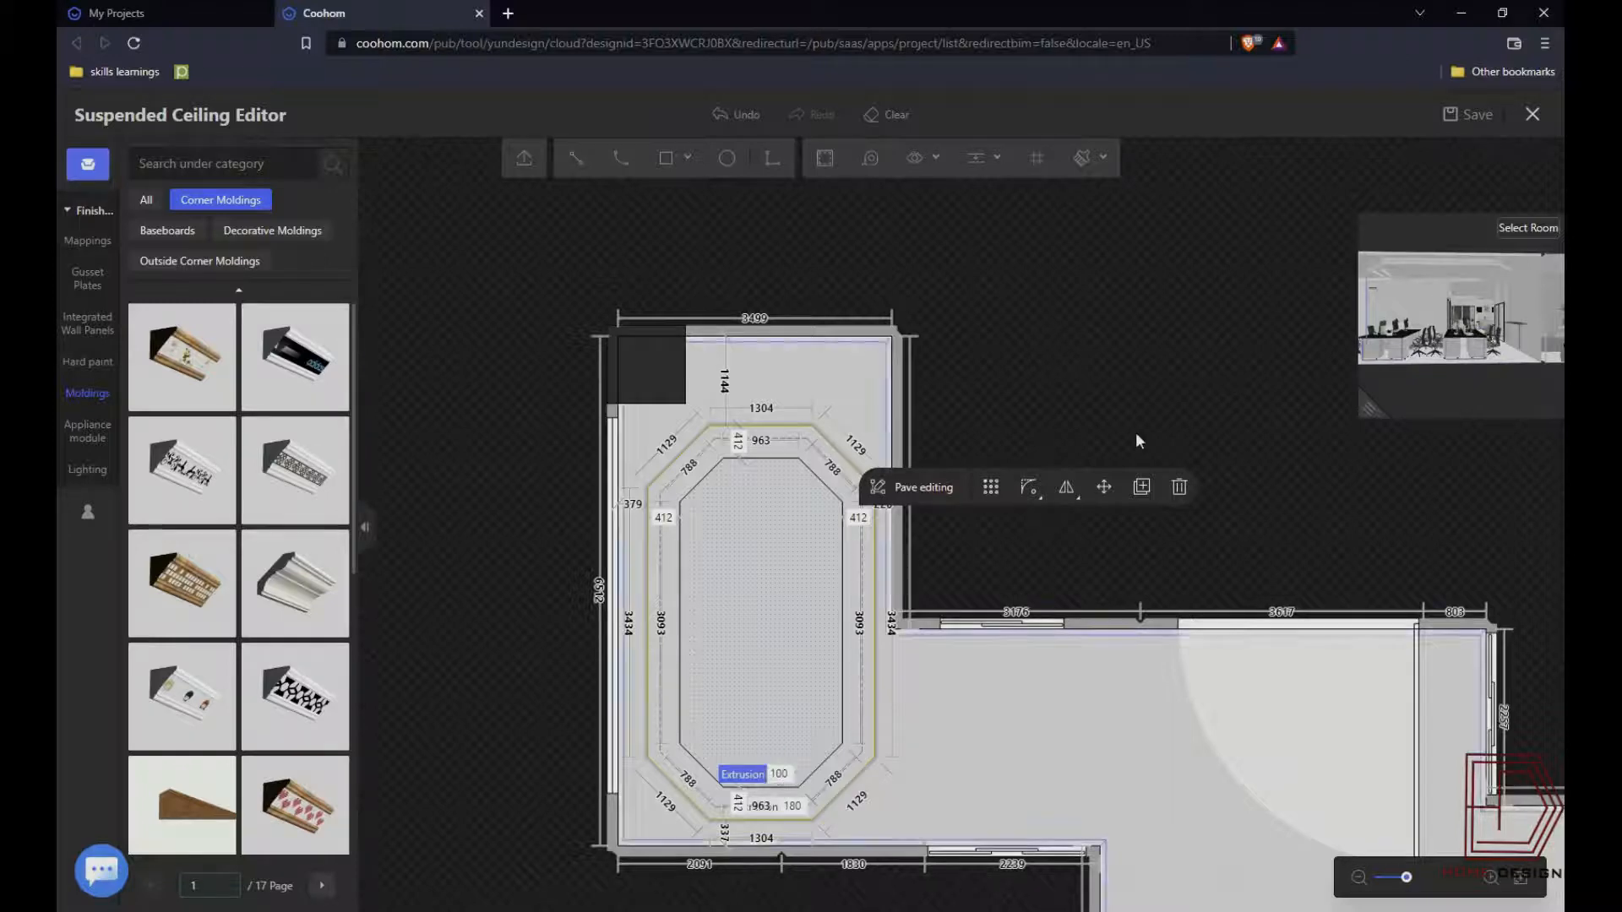
click(1135, 439)
- Place a rectangular multi-panel ceiling lamp from the lighting library near the upper end of the inner octagon
click(770, 593)
click(103, 470)
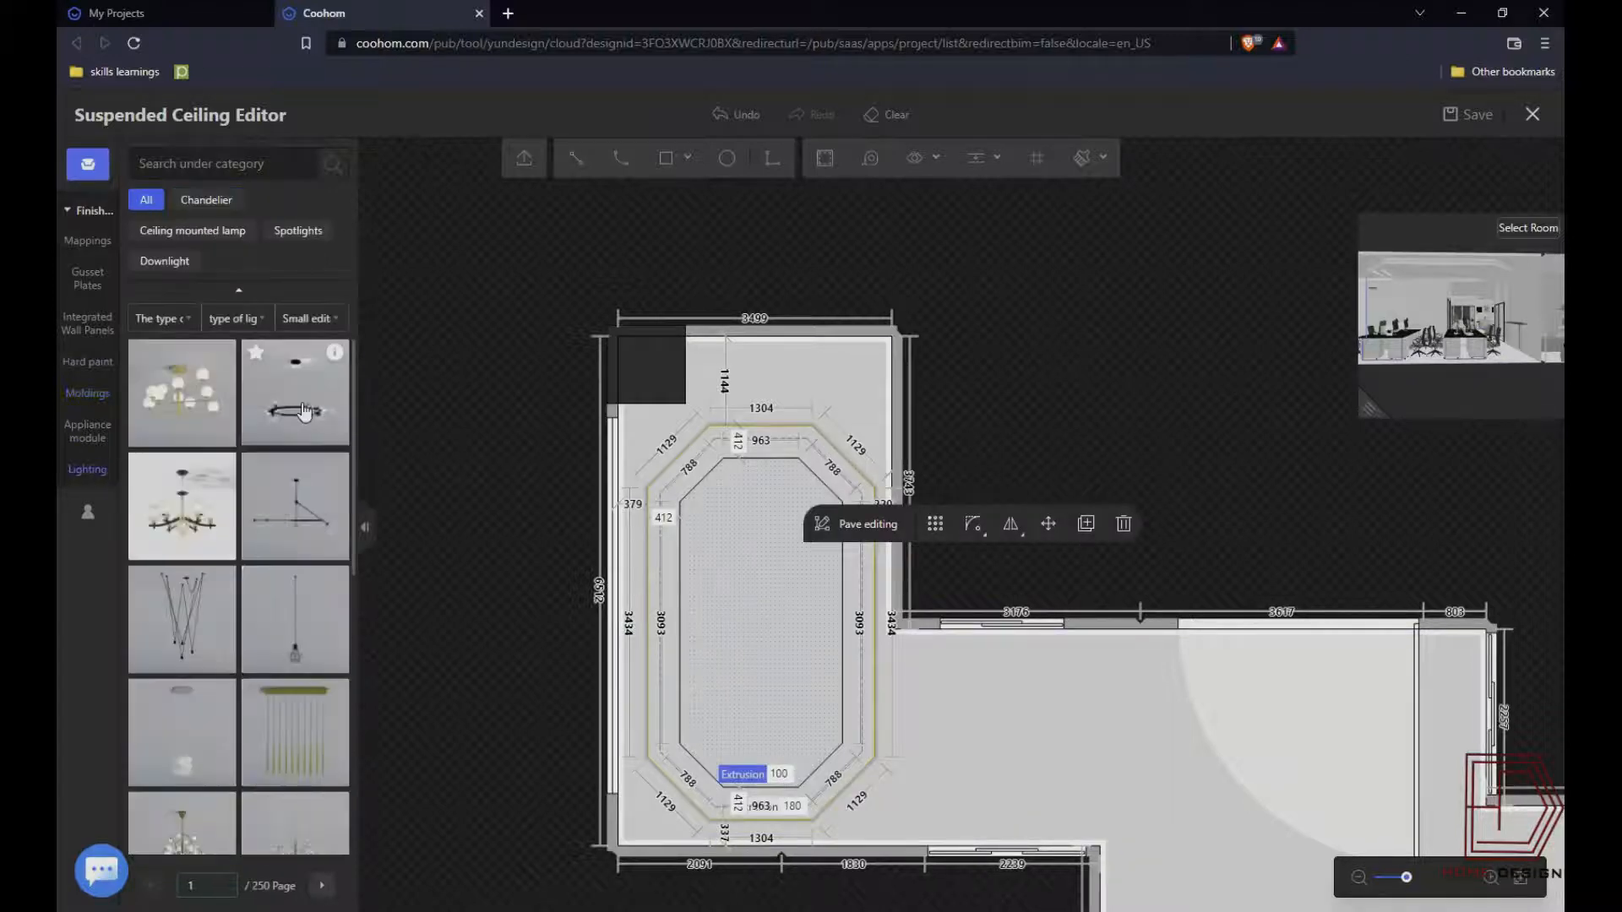
scroll(197, 665, down, 13)
scroll(198, 665, down, 2)
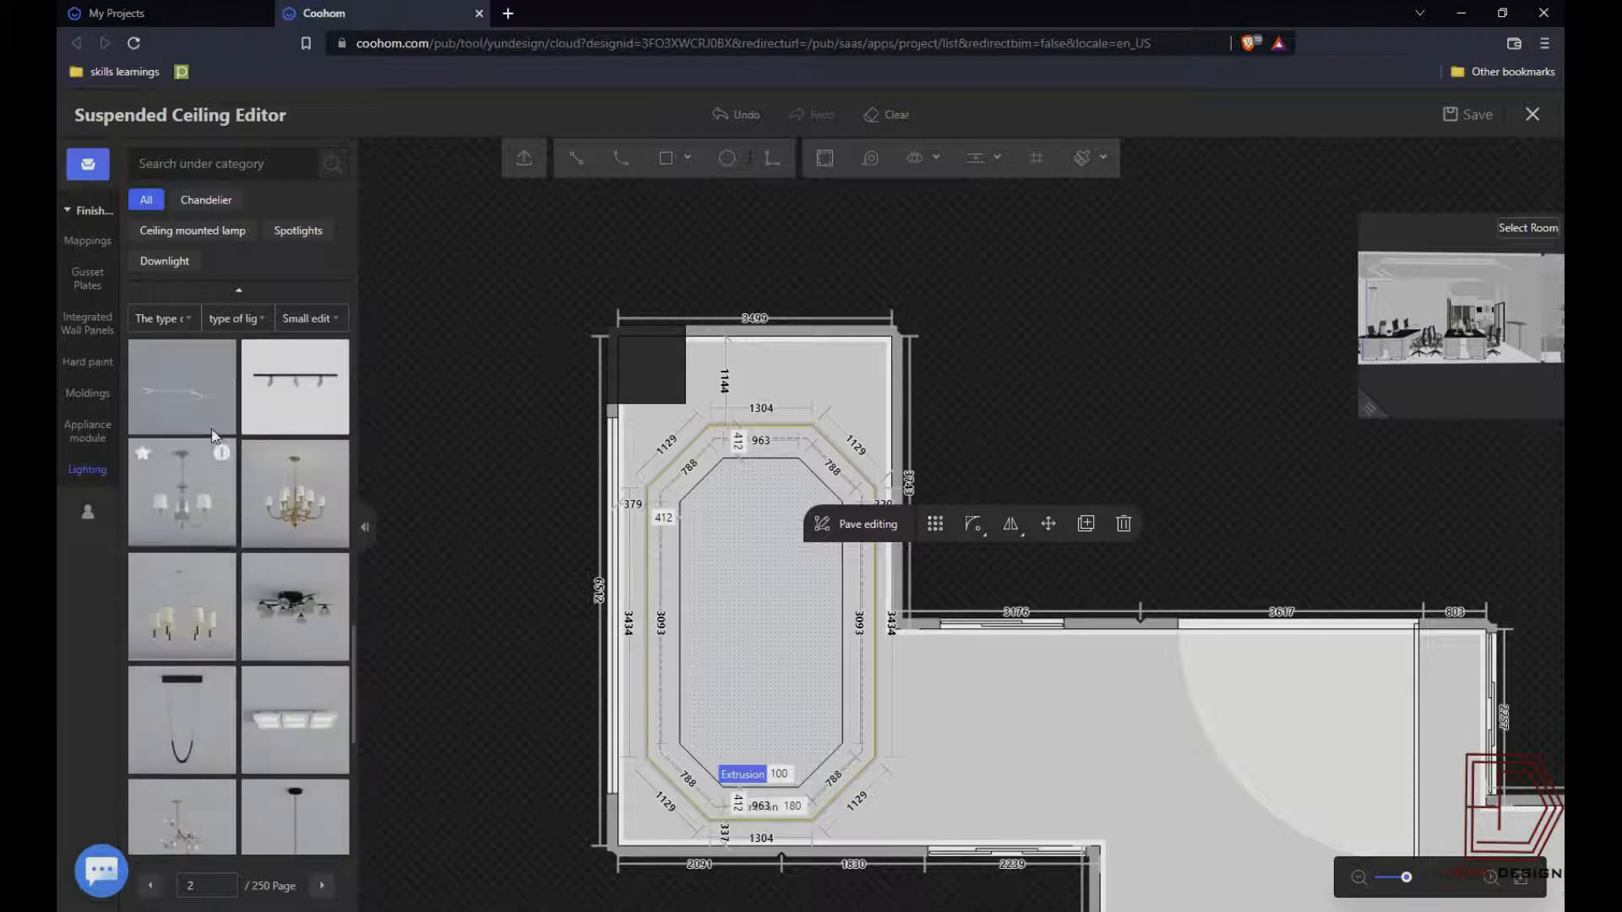
click(295, 720)
click(758, 508)
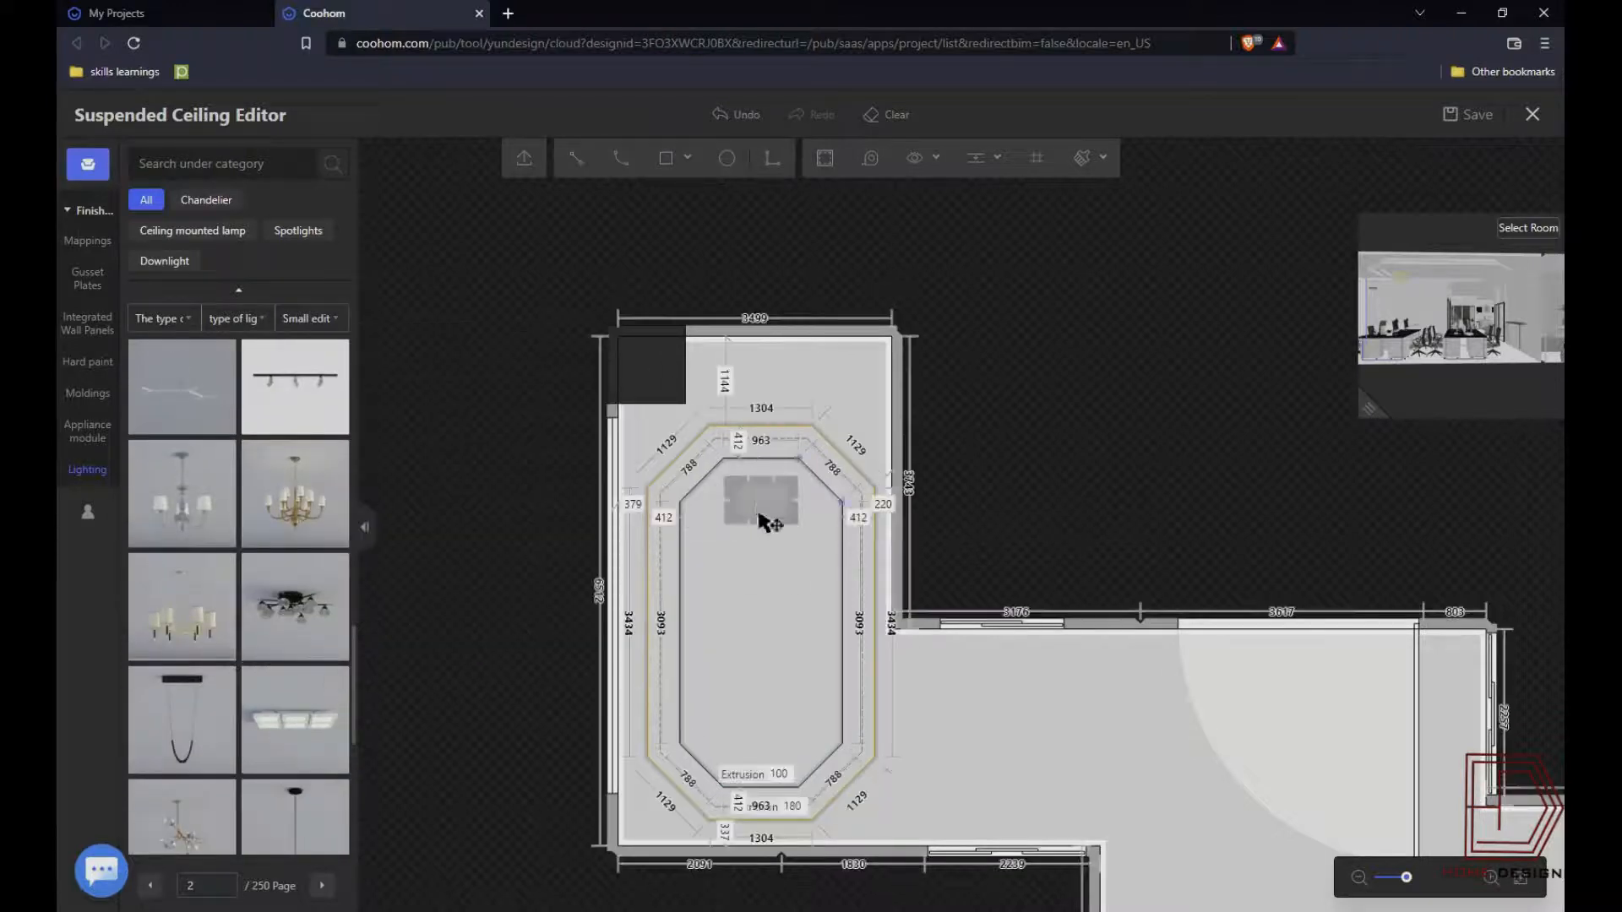
- Array the rectangular ceiling lamp in a single column down the length of the inner octagon
click(960, 456)
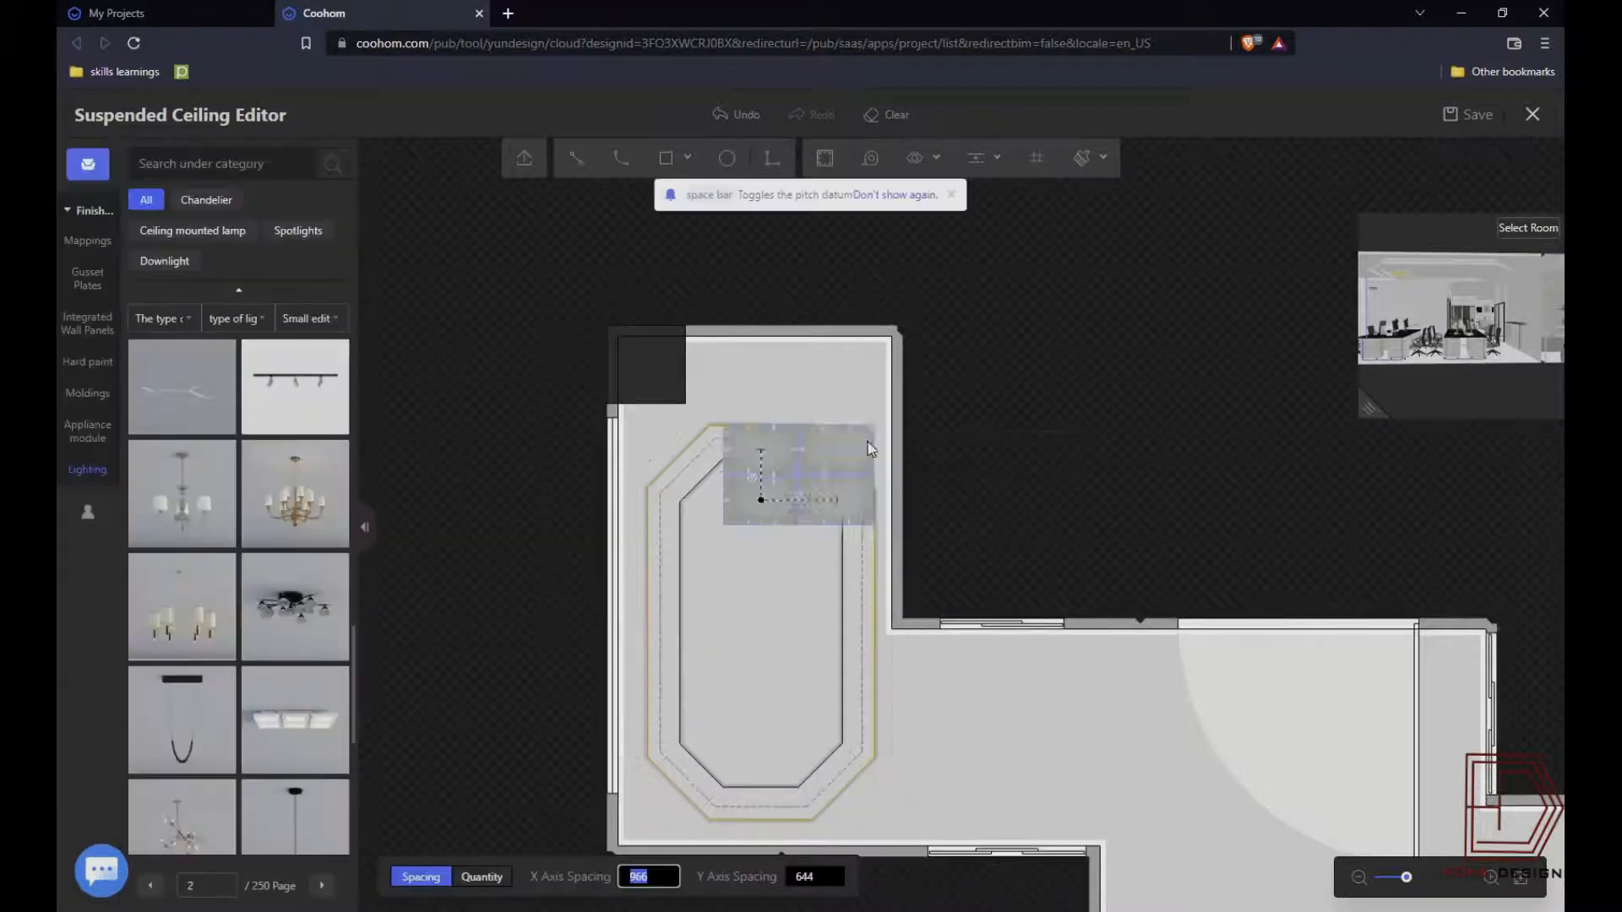
click(825, 736)
click(763, 512)
click(965, 454)
key(Escape)
- Draw a rectangle about 7651 mm wide on the ceiling of the lower-right wing of the office
scroll(756, 502, down, 3)
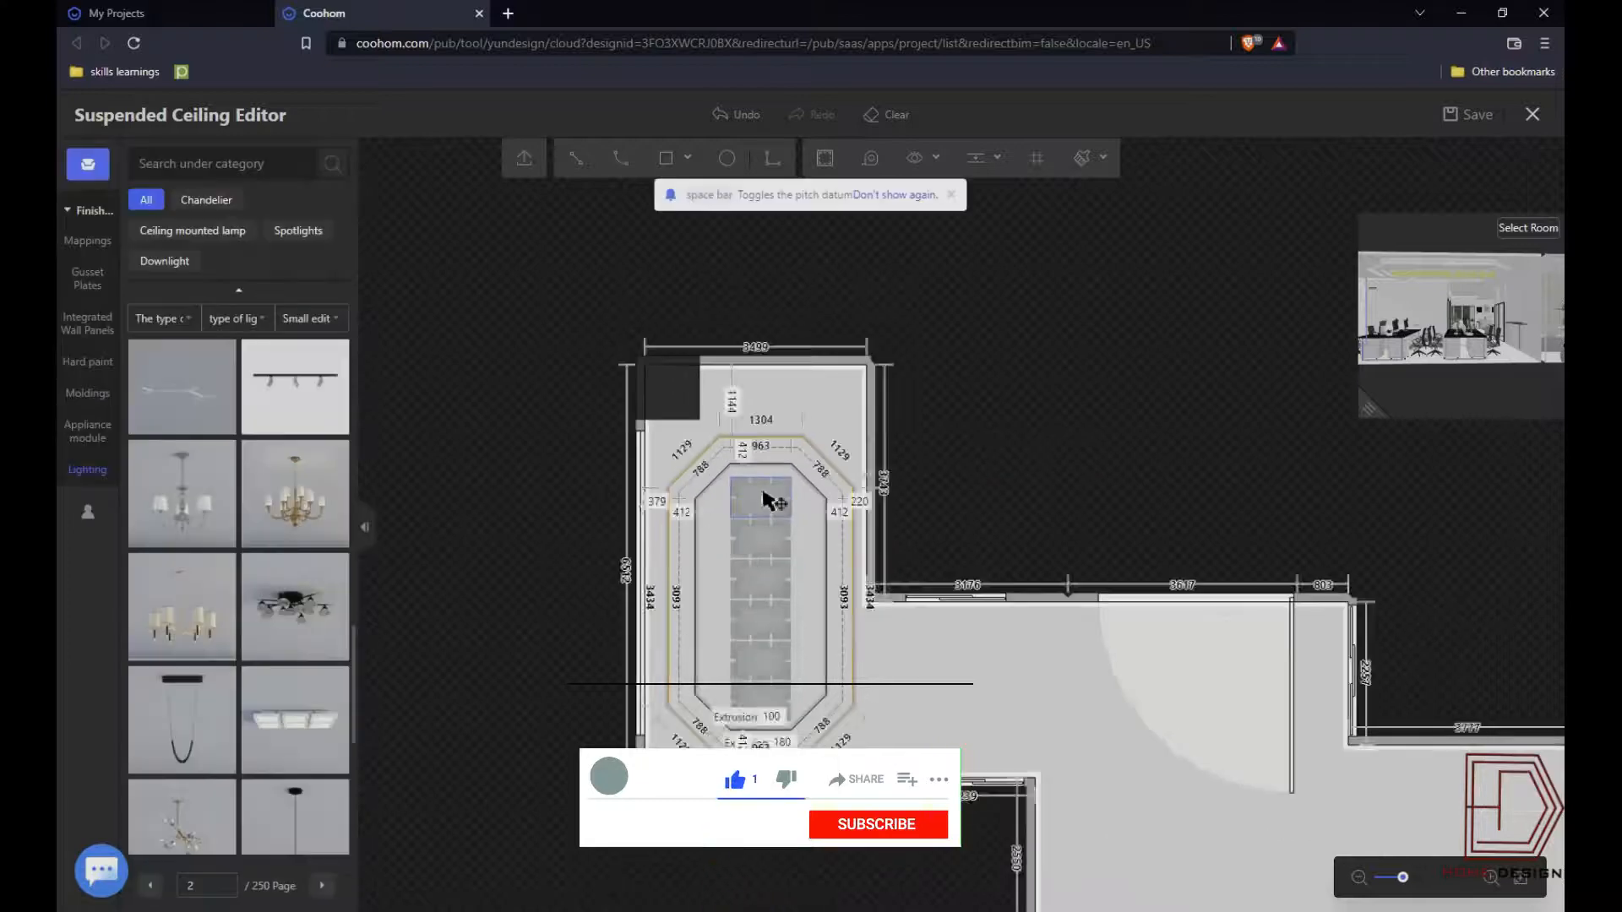
scroll(748, 630, up, 3)
scroll(631, 539, down, 5)
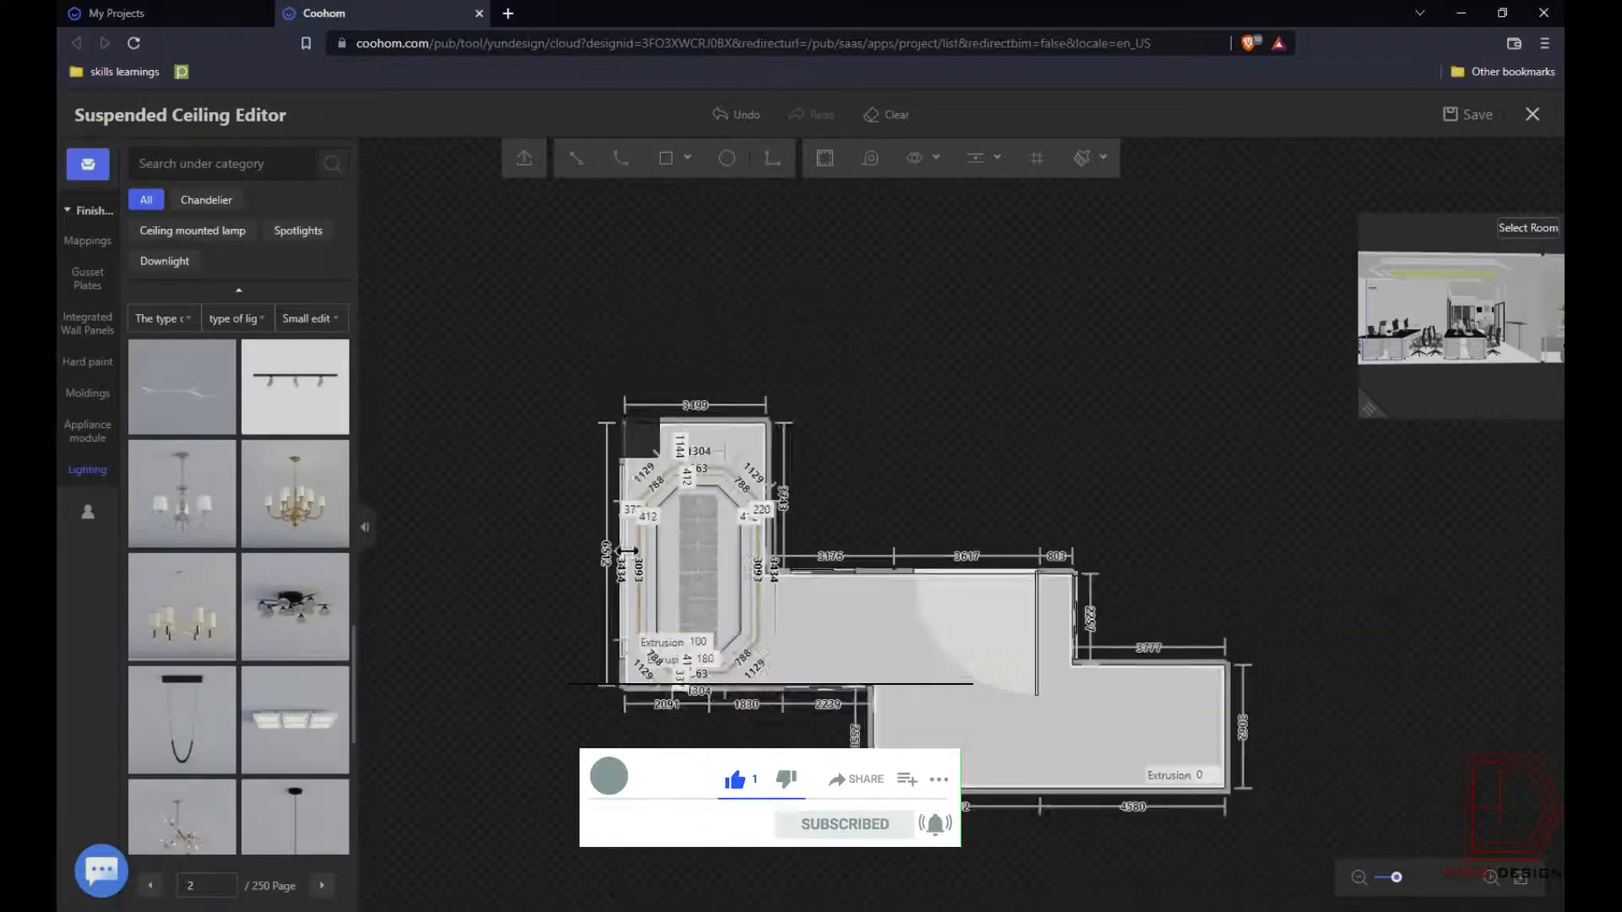
scroll(1180, 714, up, 4)
click(666, 158)
click(725, 775)
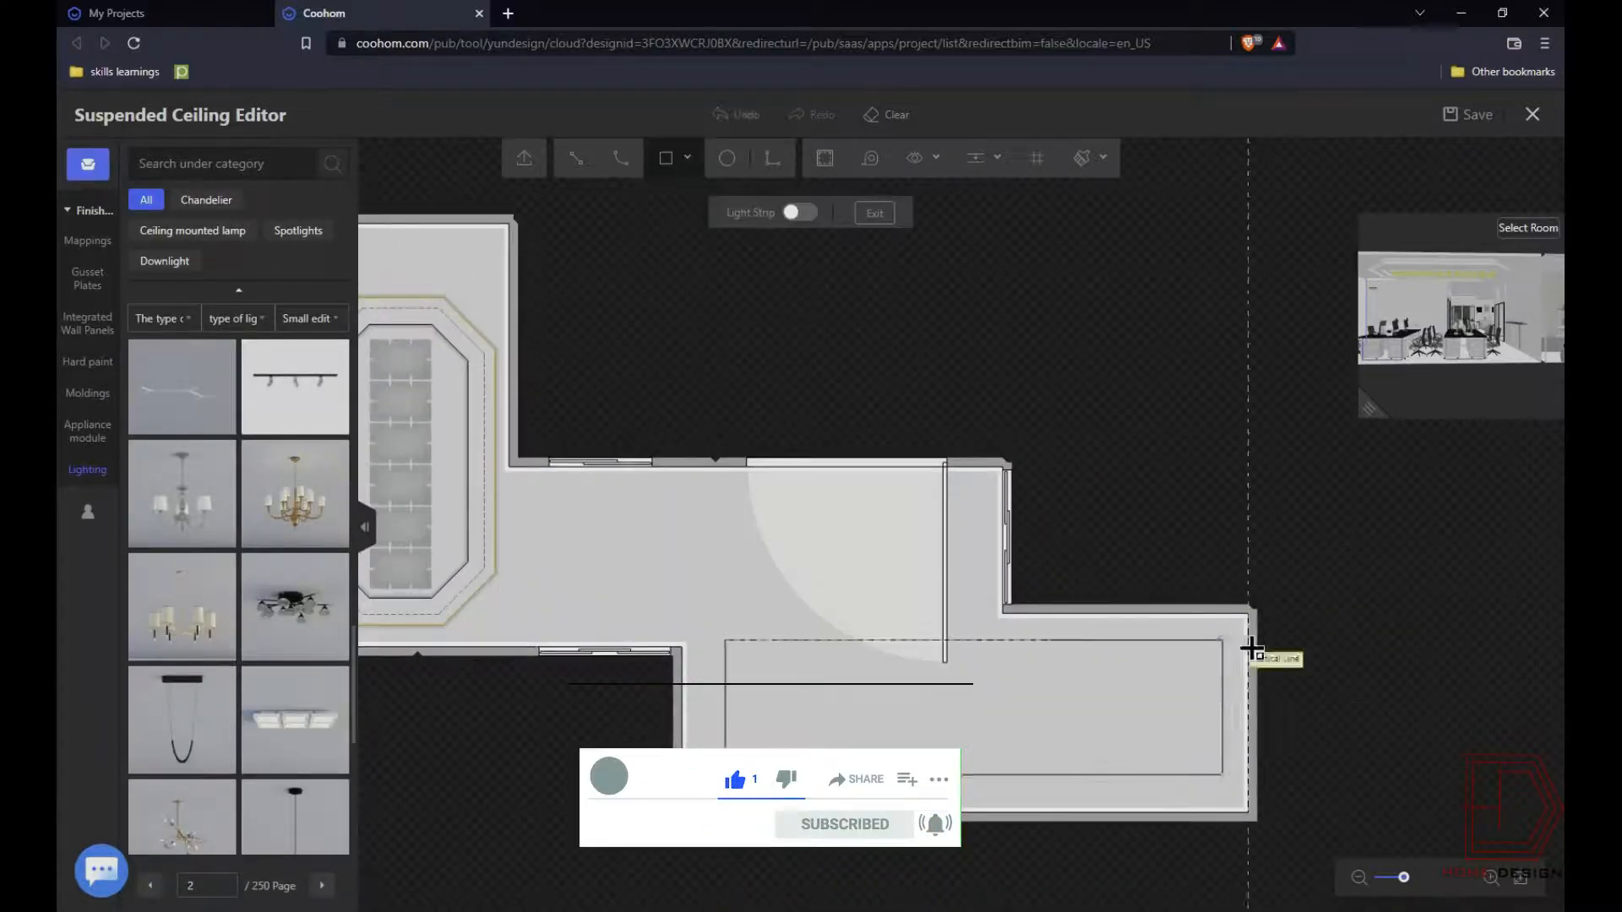
click(1250, 646)
- Set the new ceiling rectangle's distances to the surrounding walls to 200 mm
text(200)
key(Return)
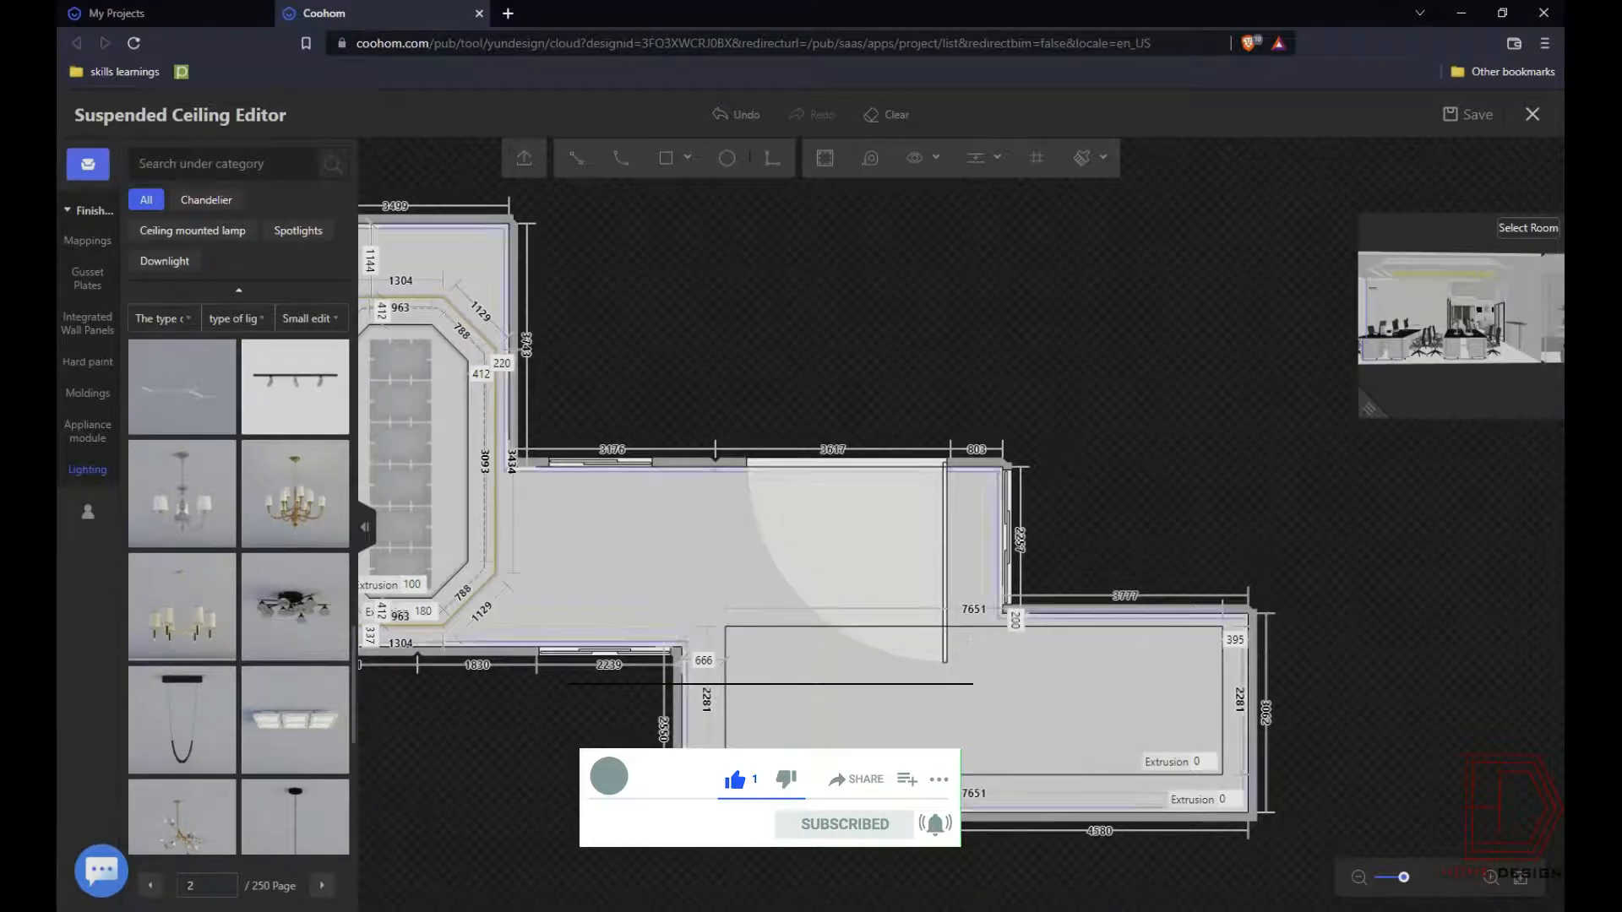
click(1239, 640)
text(2)
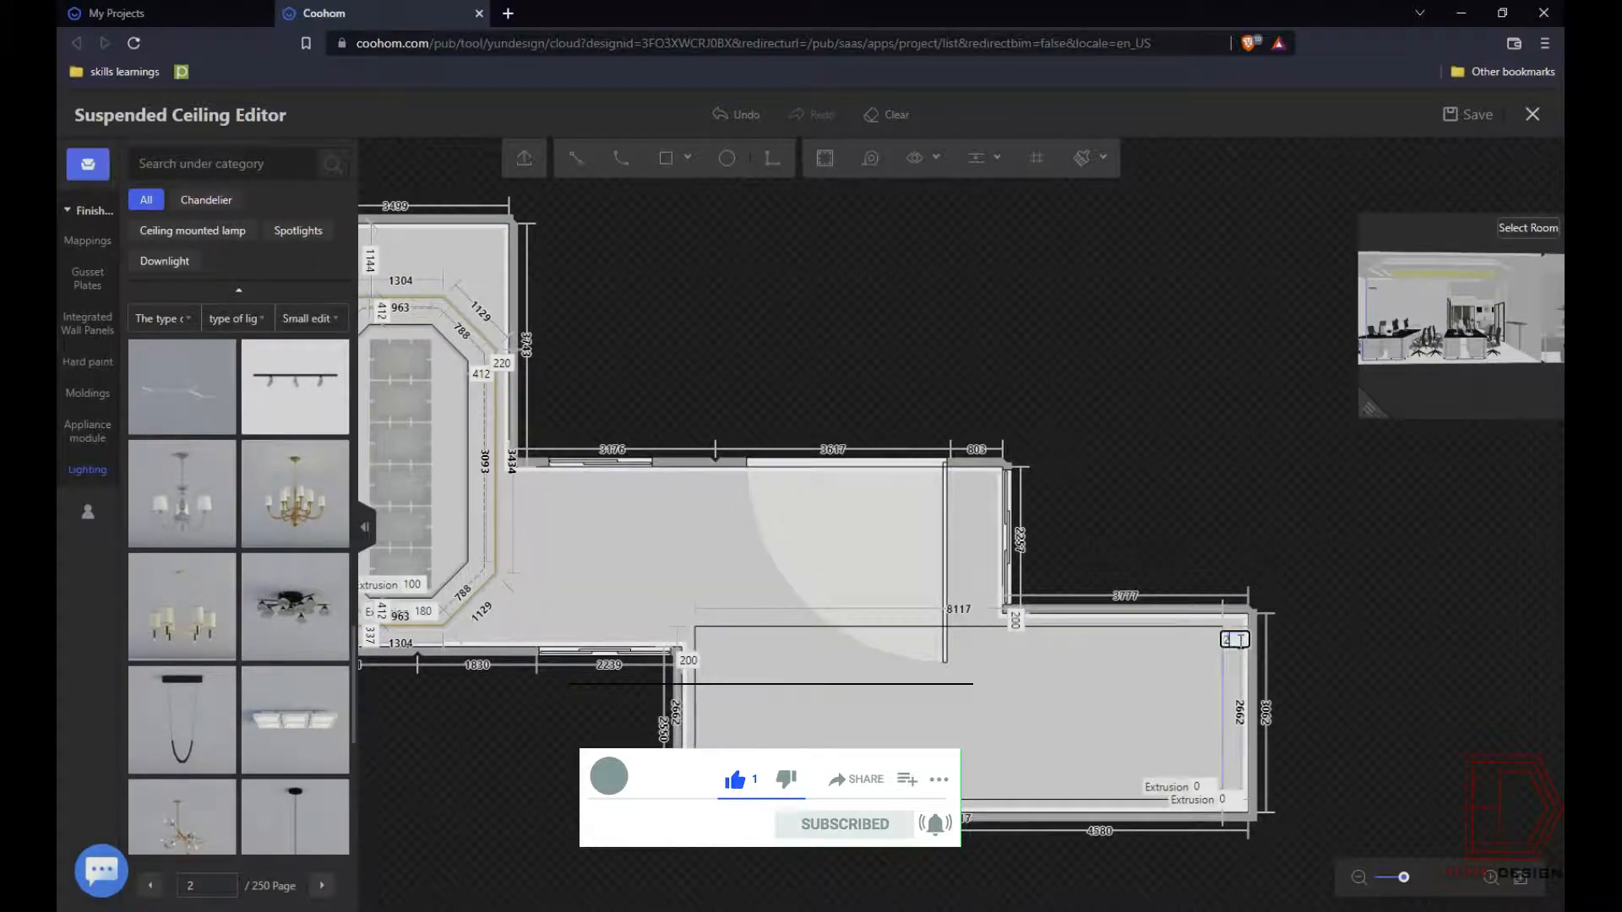
text(00)
key(Return)
- Offset the rectangle inward by about 284 mm and again by 428 mm, and try a decorative molding on the innermost outline
click(823, 158)
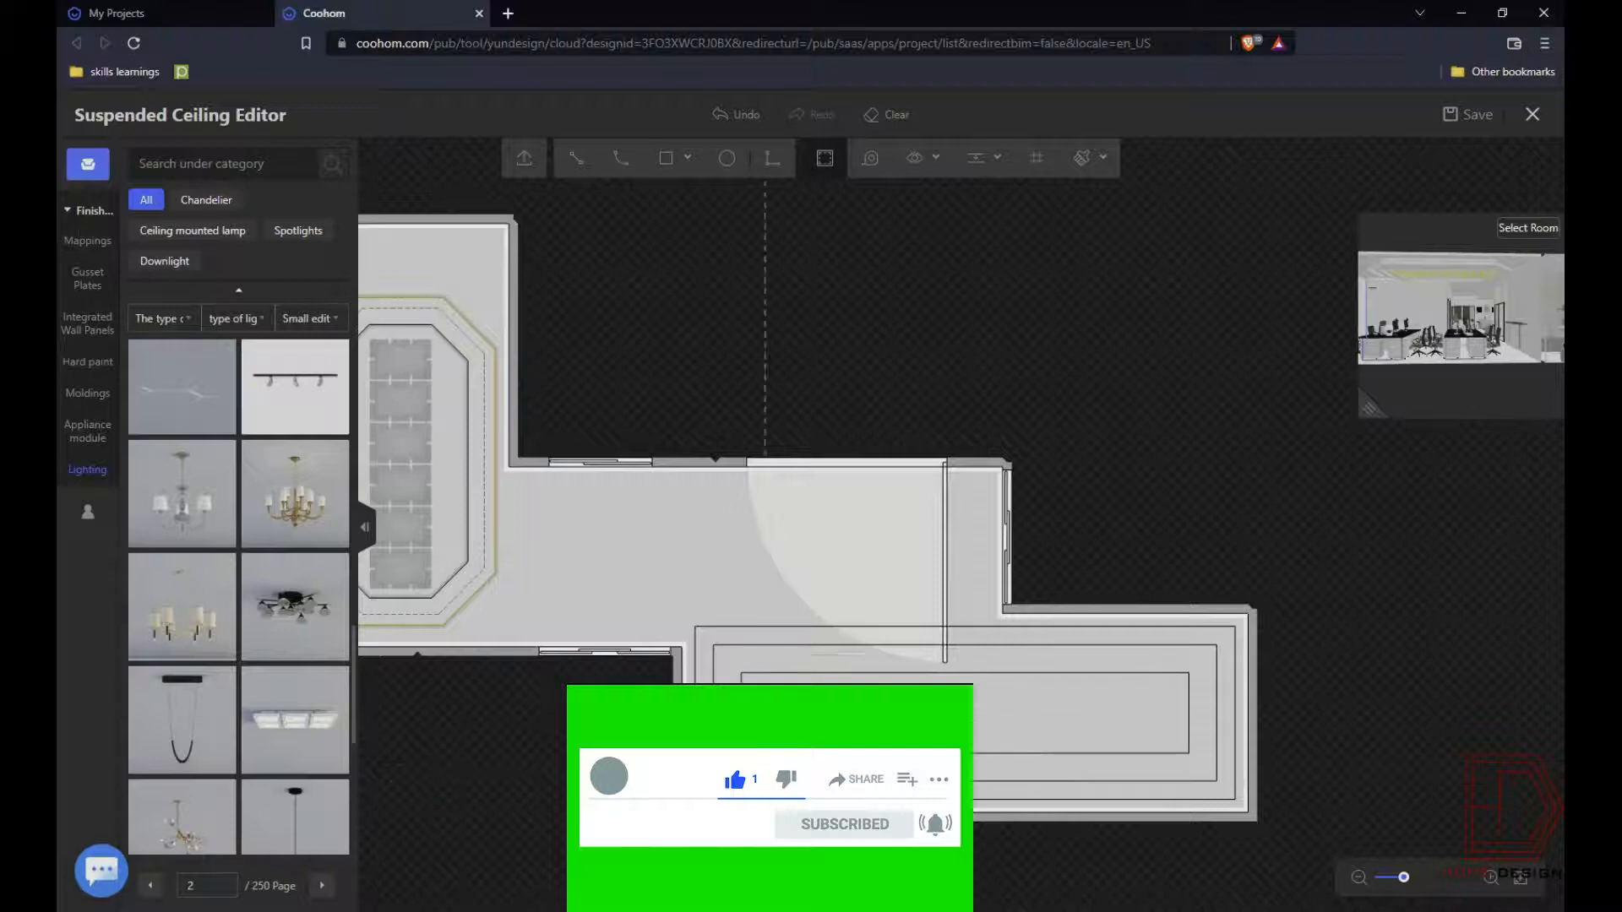
click(87, 393)
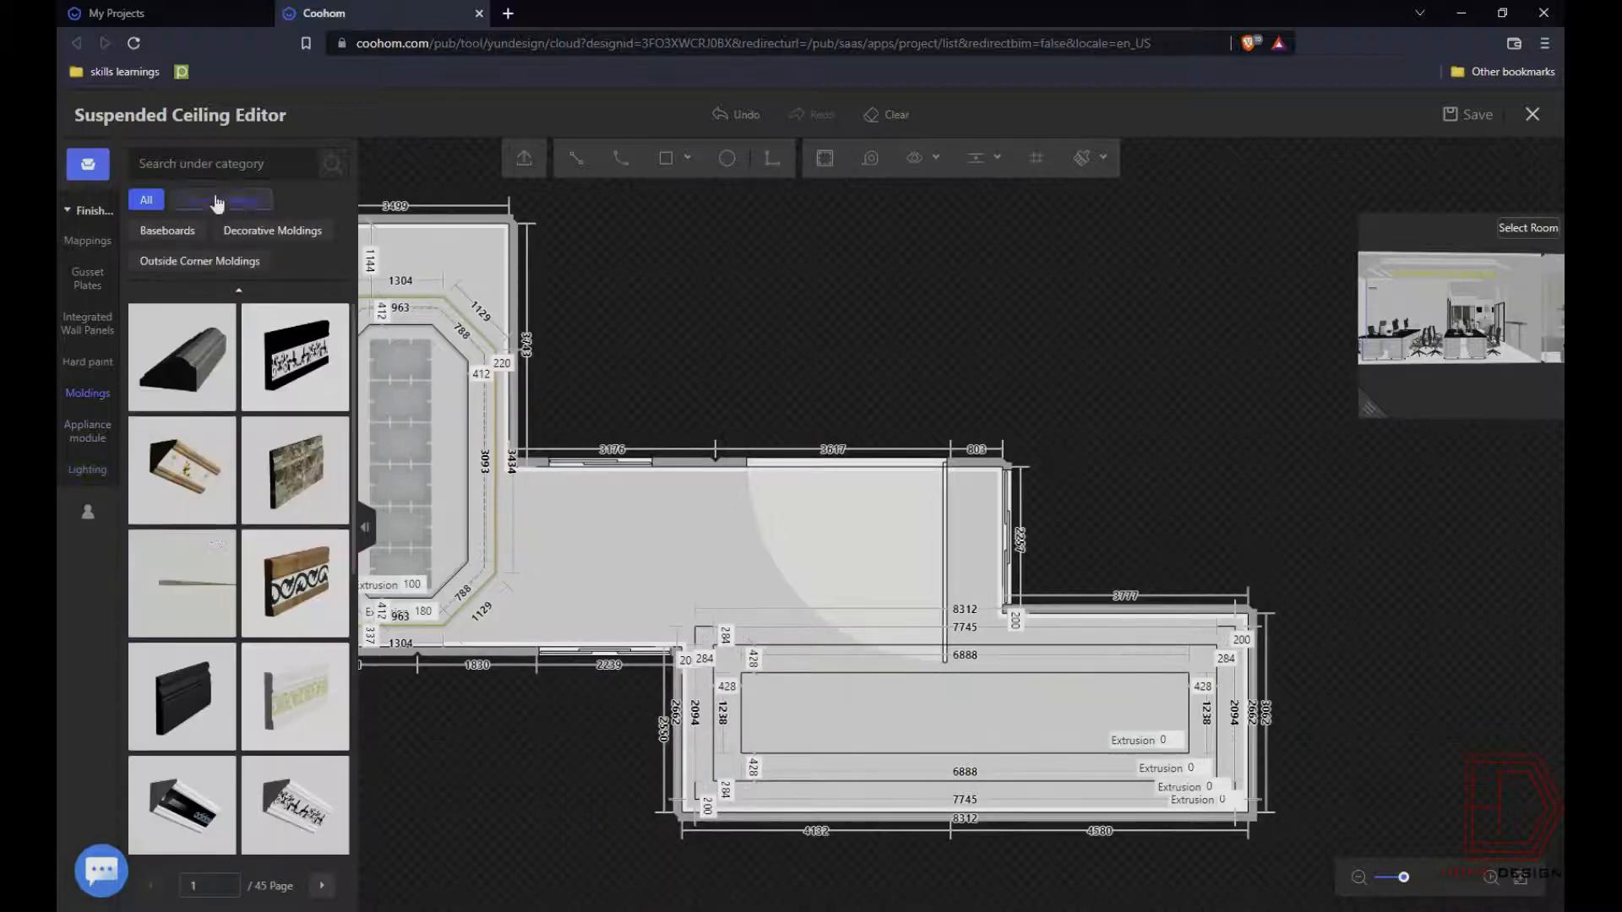
click(274, 232)
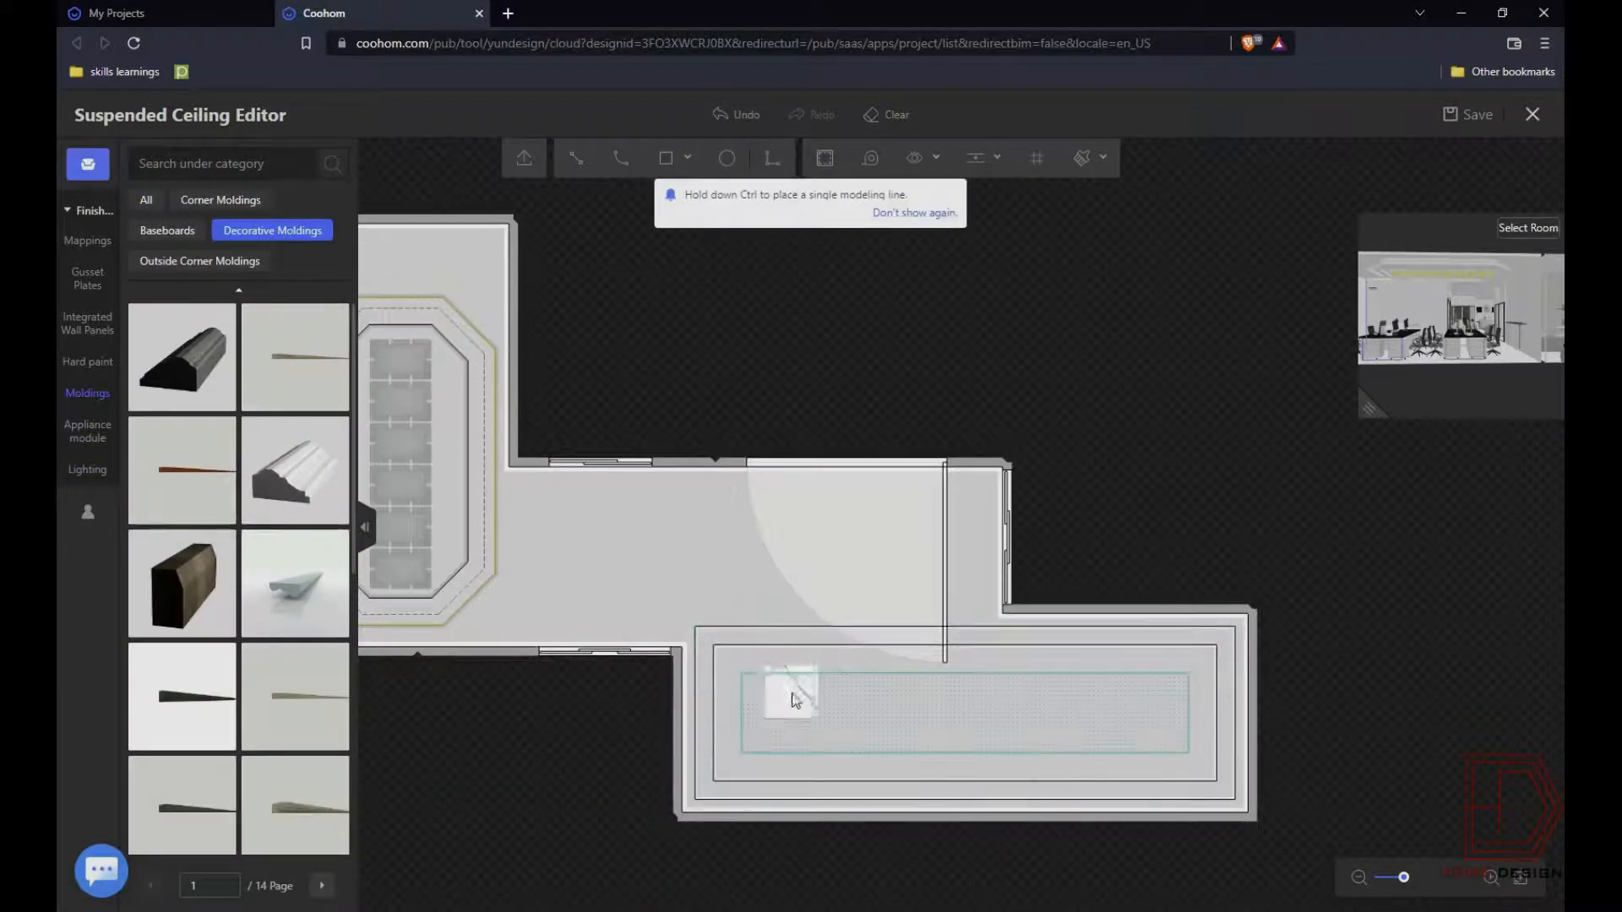
drag(1428, 338, 1537, 312)
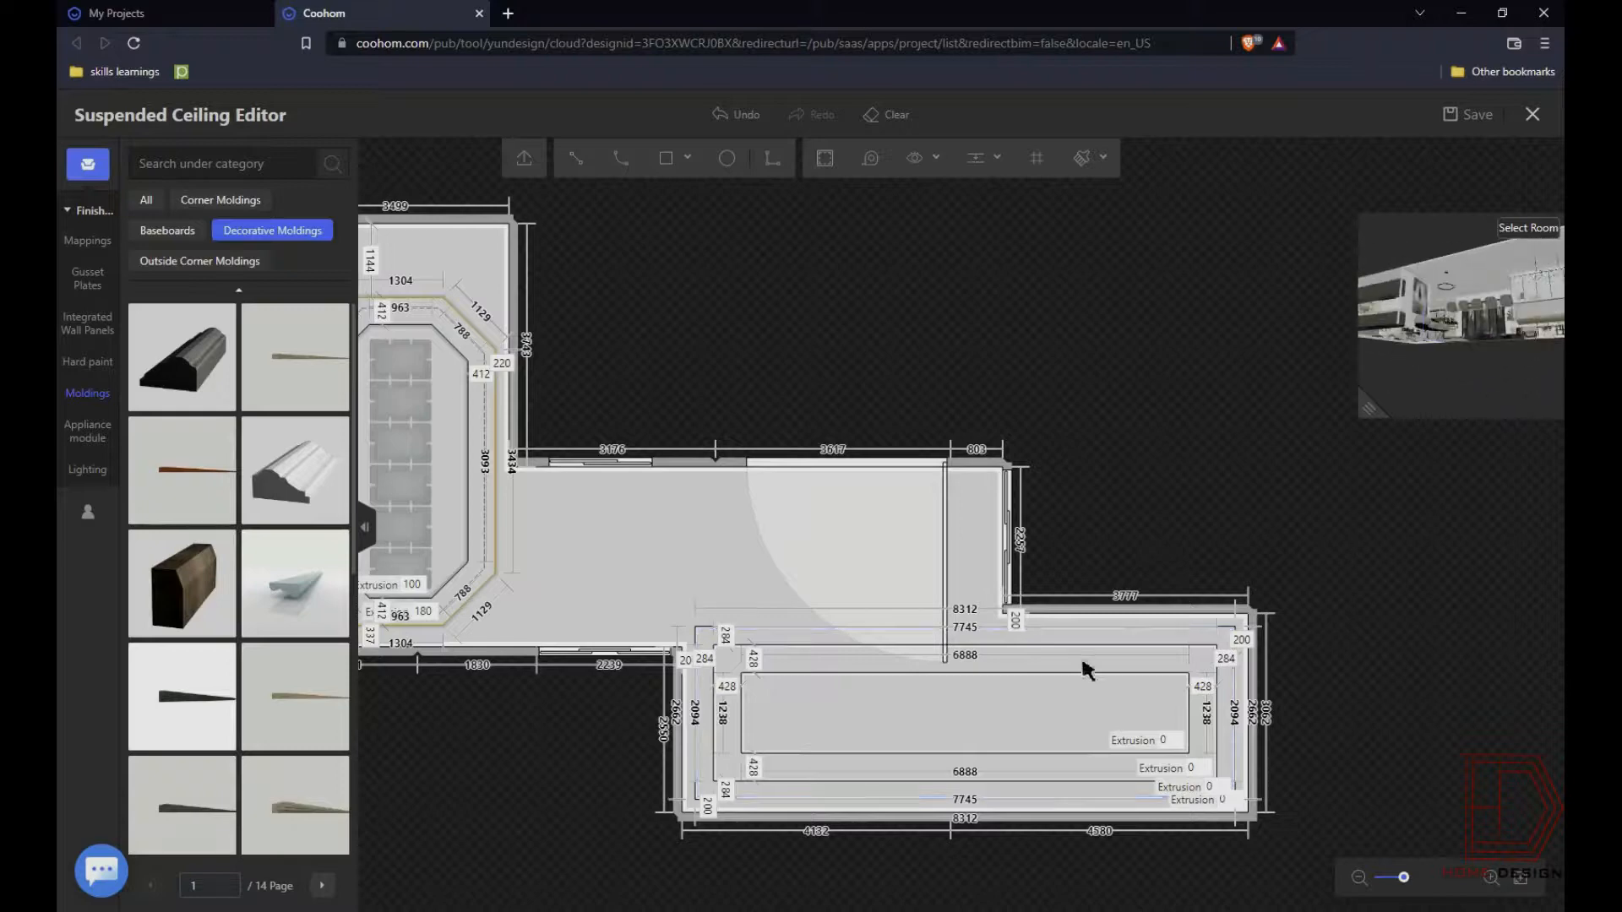
- Place a recessed downlight near the rectangle's upper-left corner and try a 5 by 5 array of it
scroll(973, 727, up, 1)
click(87, 468)
scroll(353, 554, down, 1)
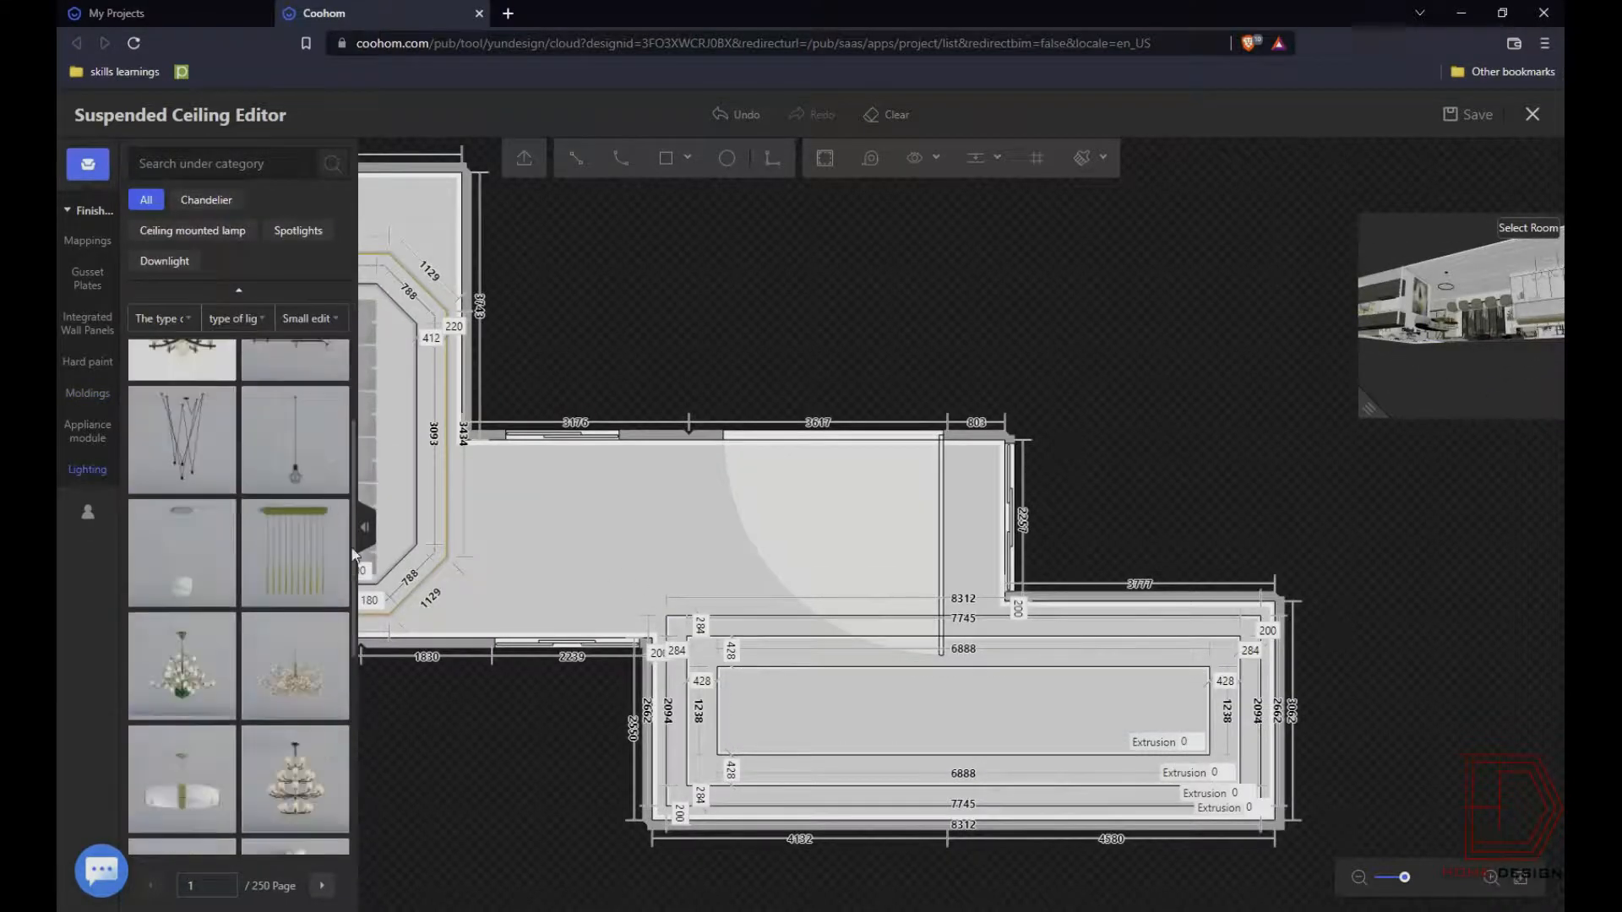
click(164, 261)
scroll(309, 702, down, 3)
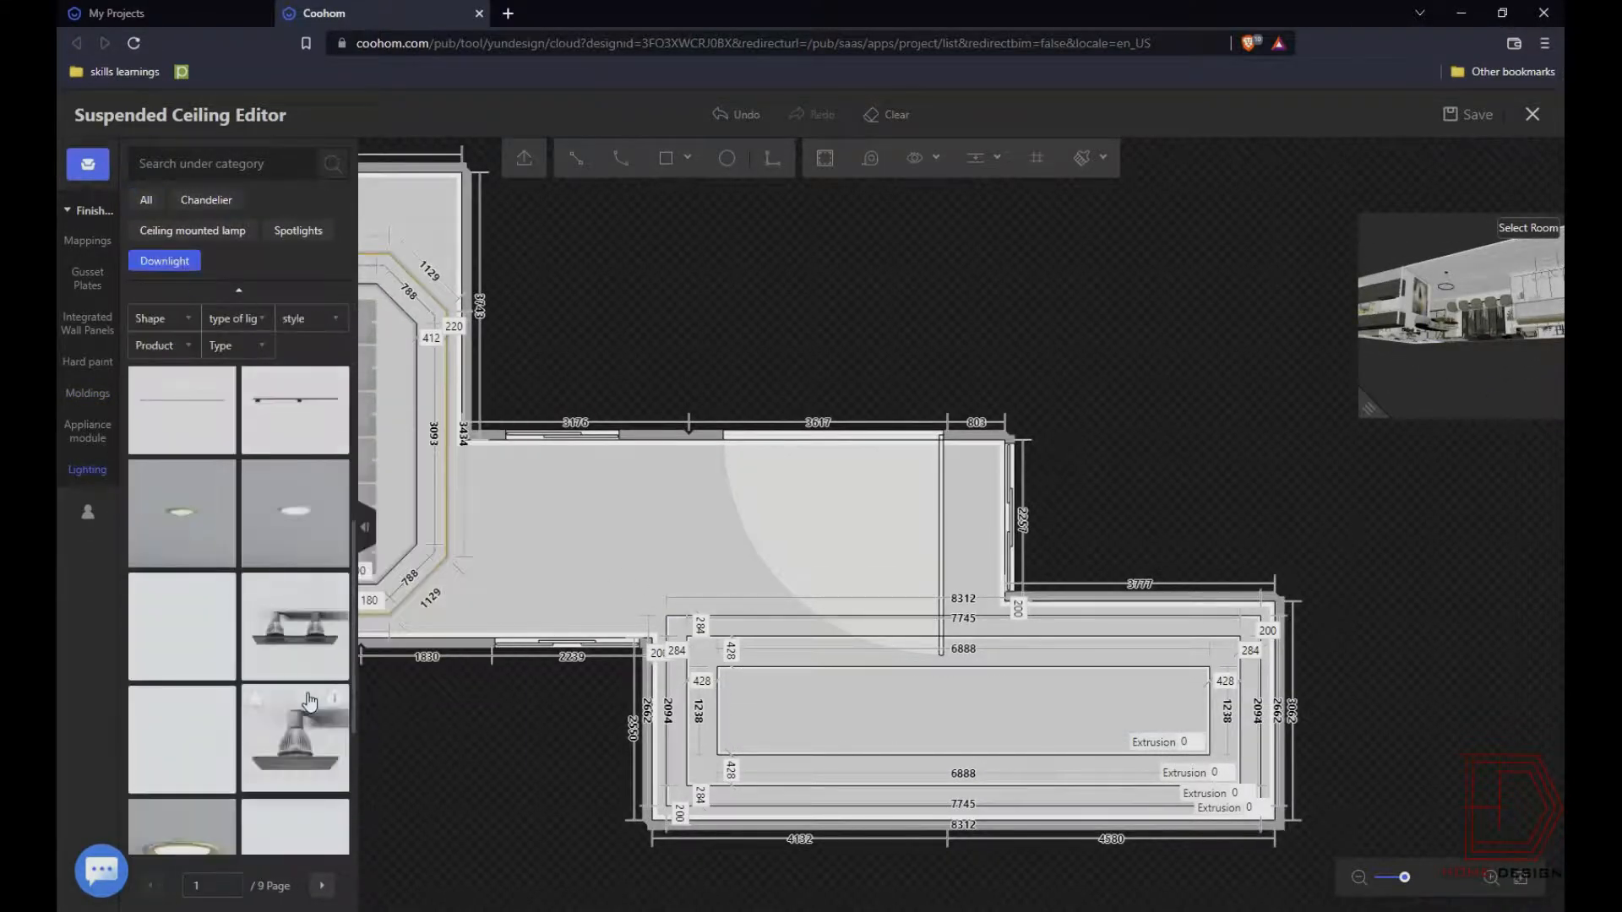
click(310, 702)
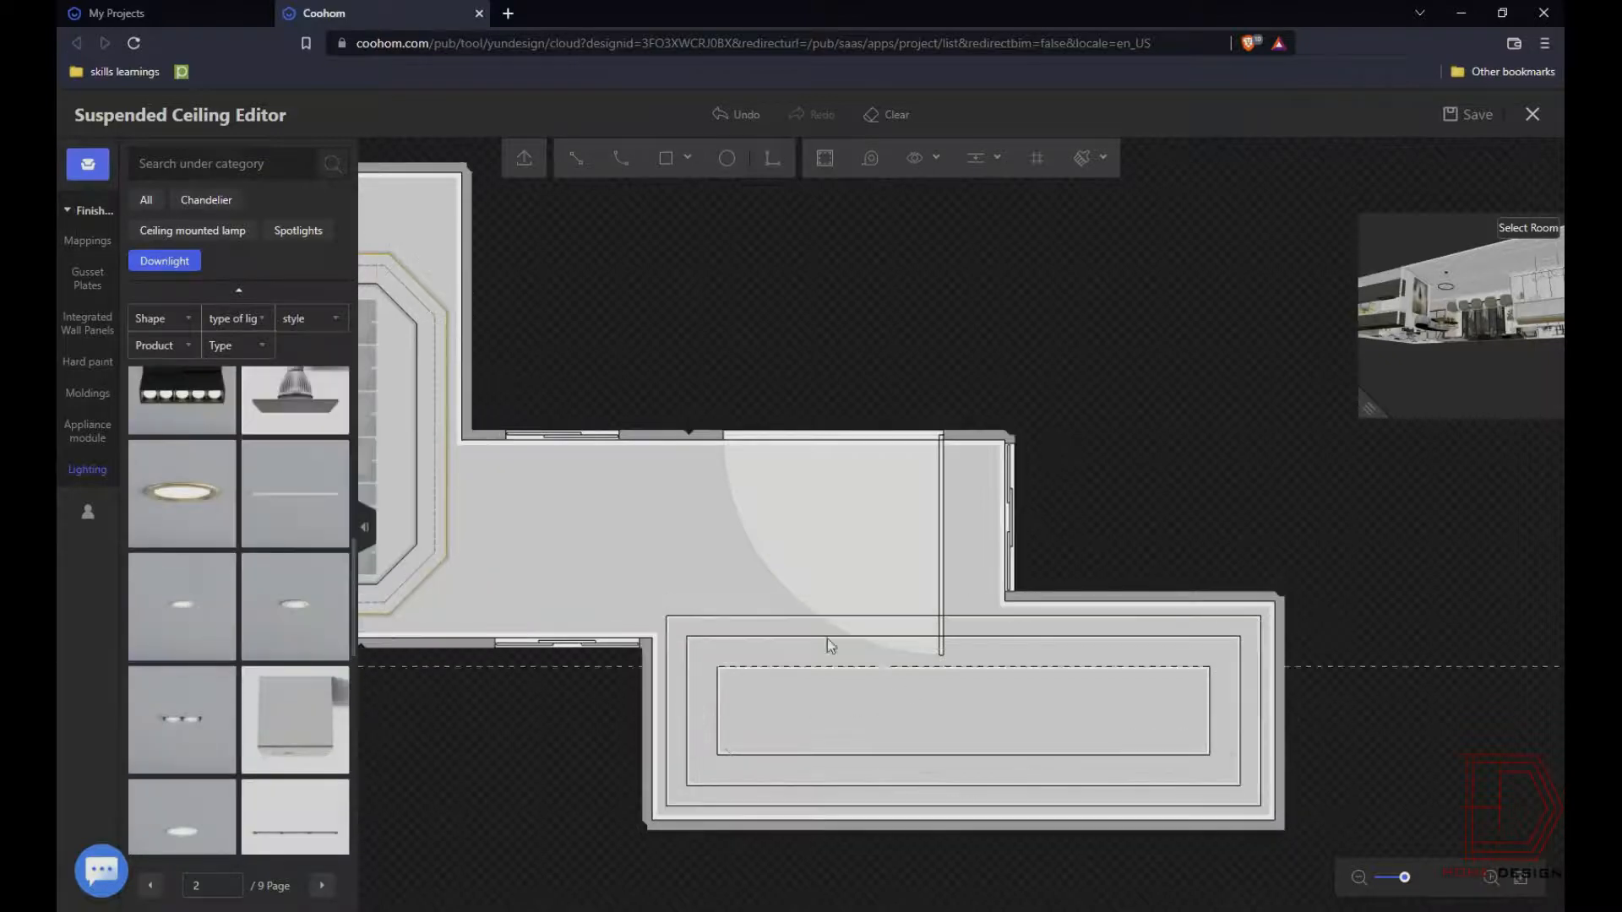
click(481, 877)
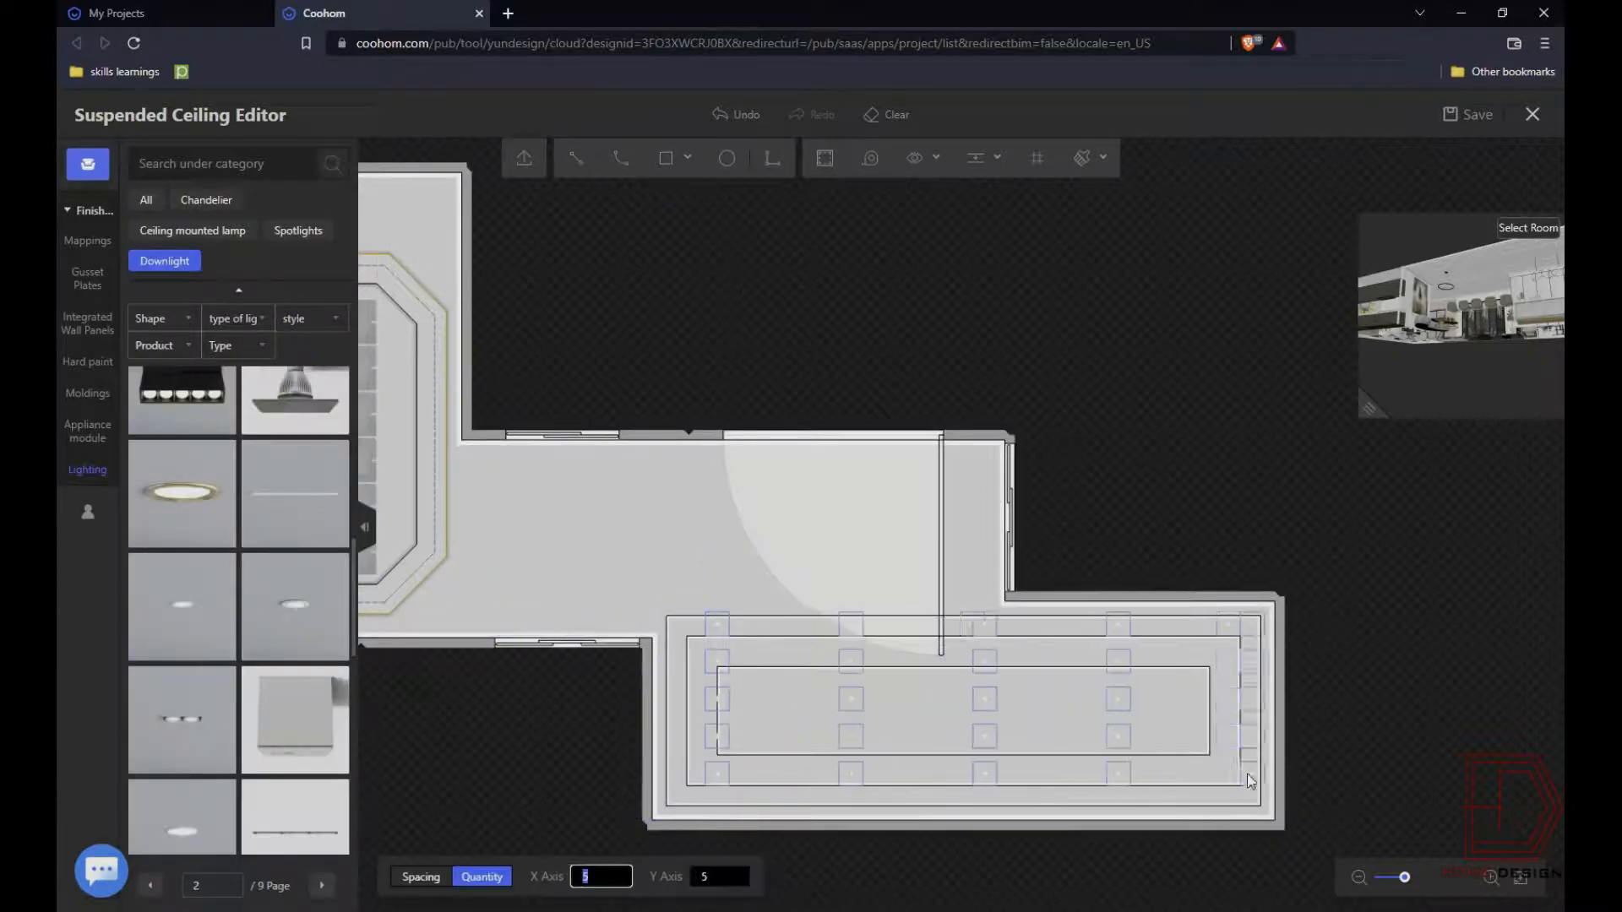
key(Escape)
- Move the downlight into the outer border's upper-left corner and array it 5 by 5 to the opposite corner
click(715, 625)
drag(718, 625, 679, 627)
click(810, 574)
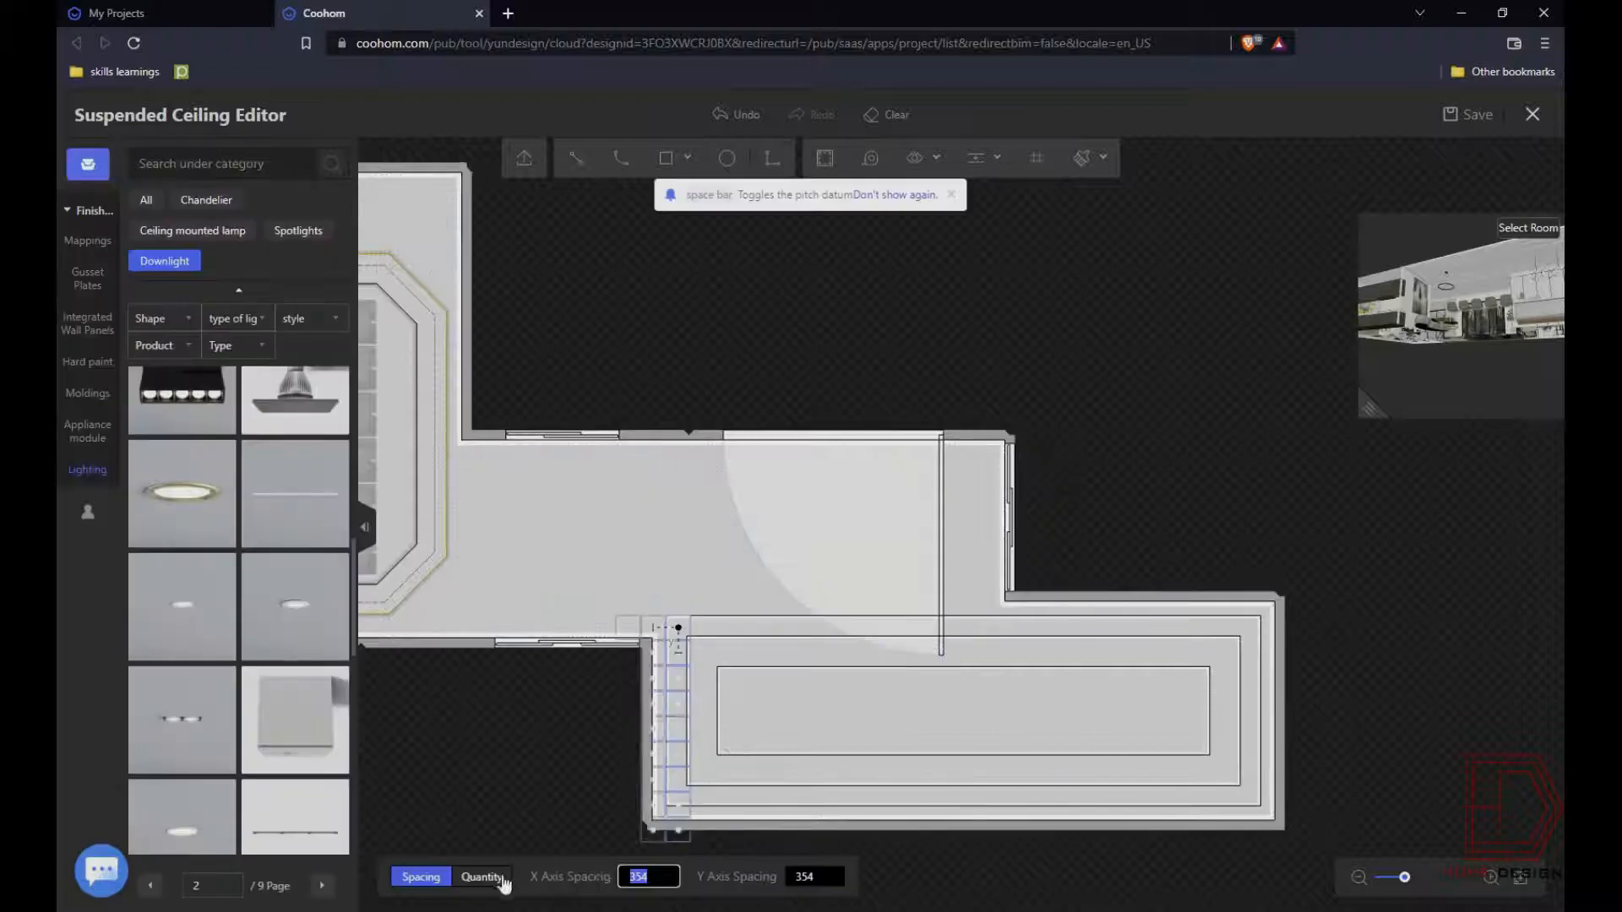
click(481, 877)
click(1252, 798)
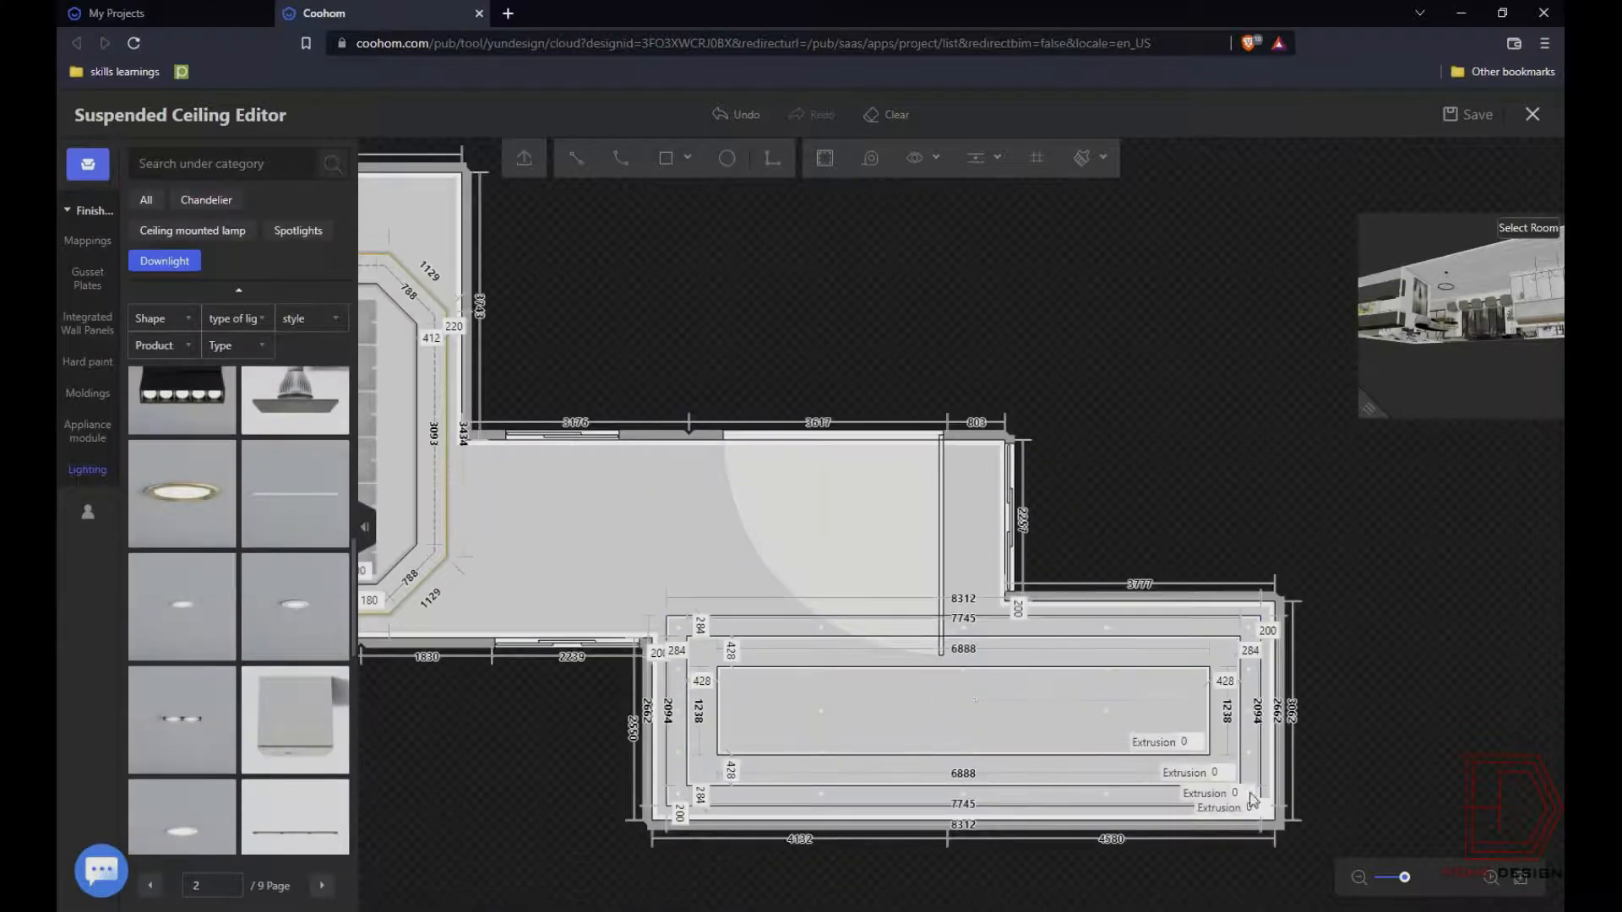
- Delete surplus downlights of the array inside the innermost ceiling rectangle
click(823, 716)
key(Delete)
click(825, 755)
key(Delete)
click(970, 674)
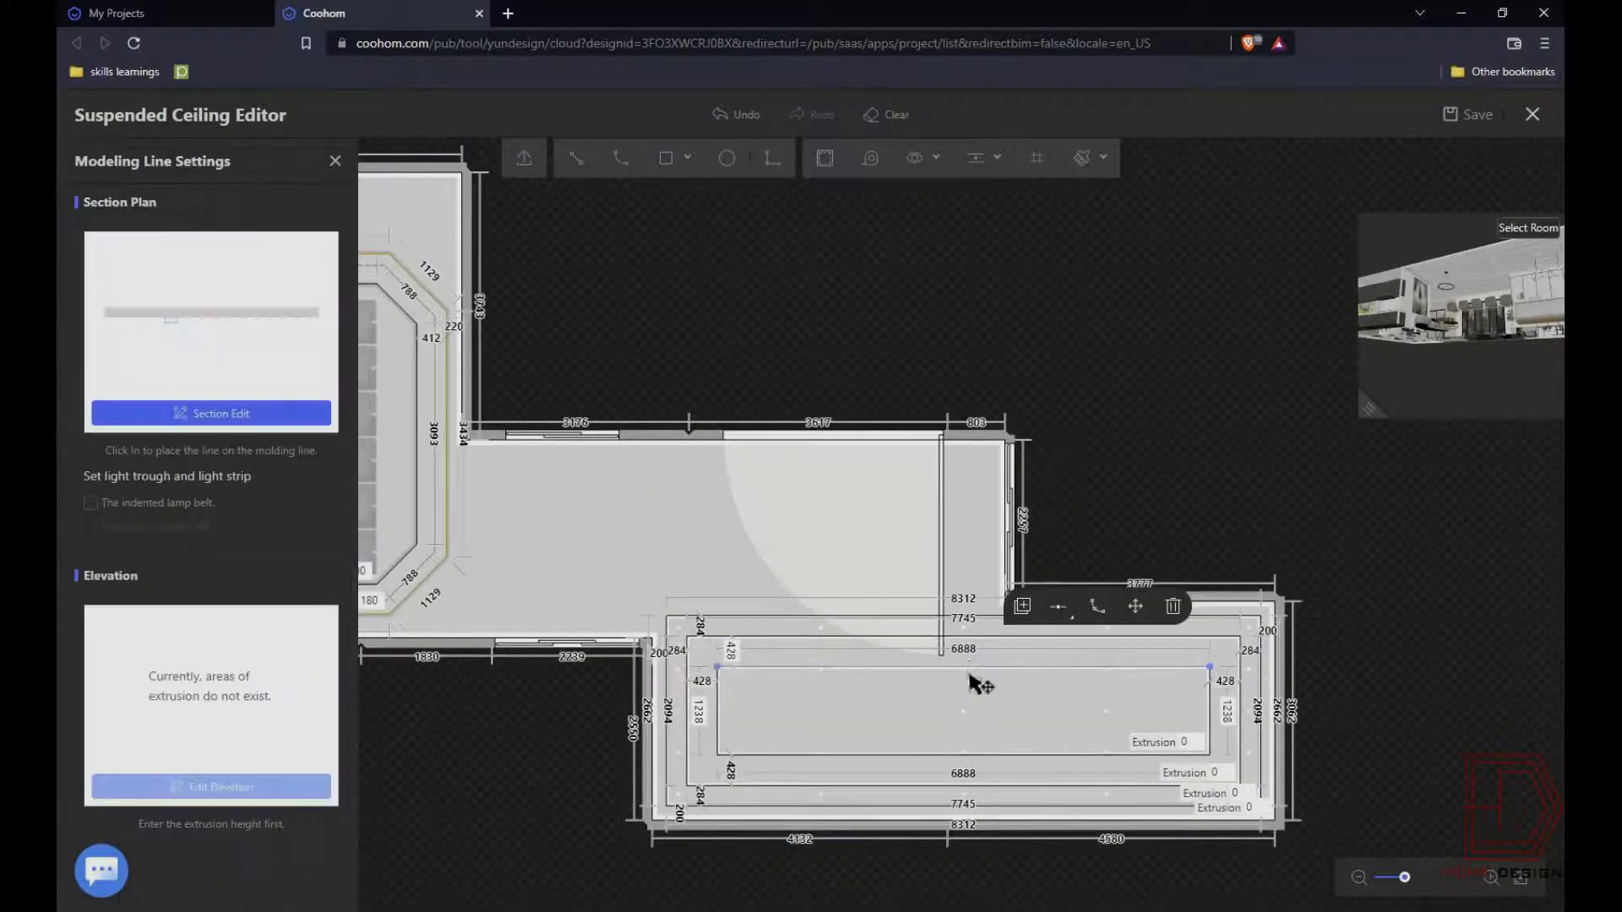
drag(969, 674, 973, 750)
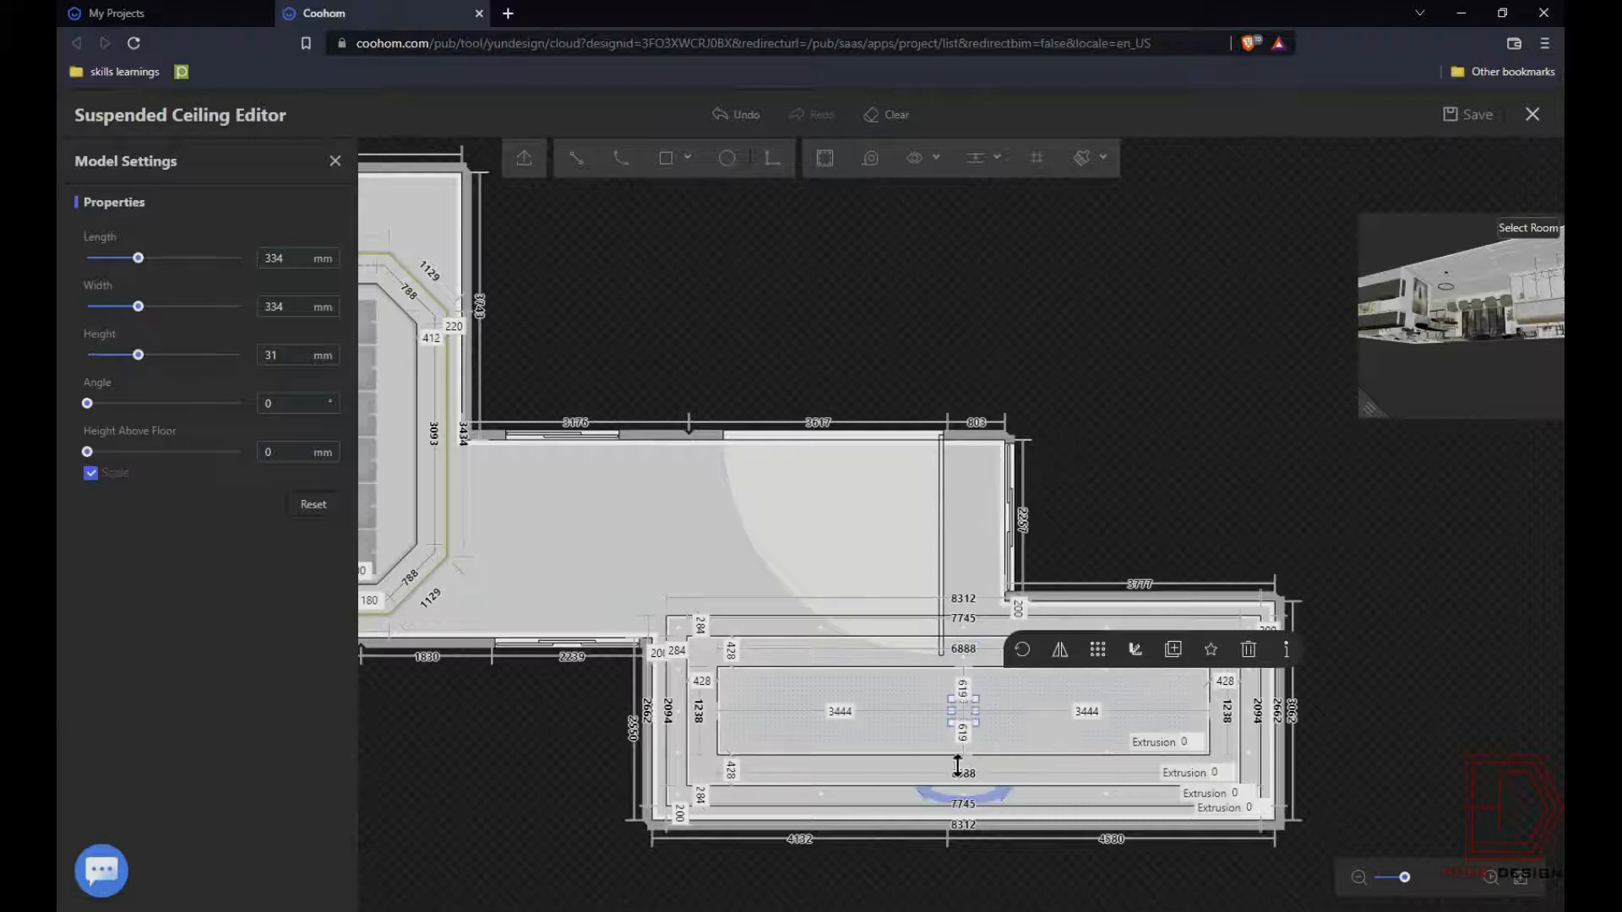
key(Delete)
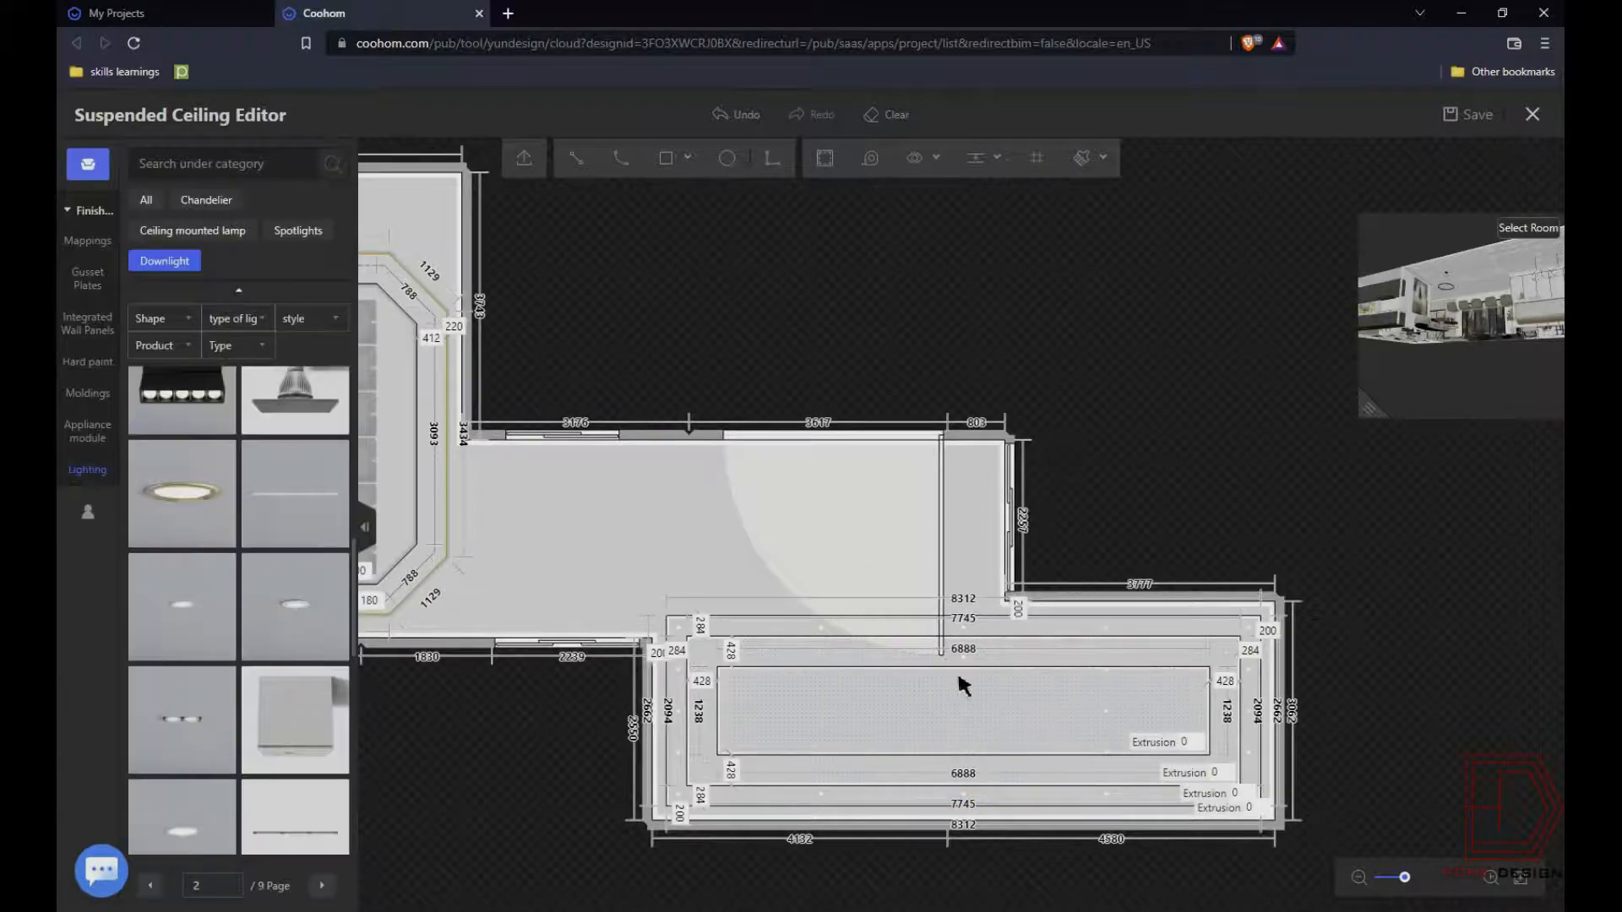
- Move the innermost rectangle's upper edge to 217 mm from the next outline and align the upper-left inner downlight with it
click(824, 673)
drag(825, 673, 830, 663)
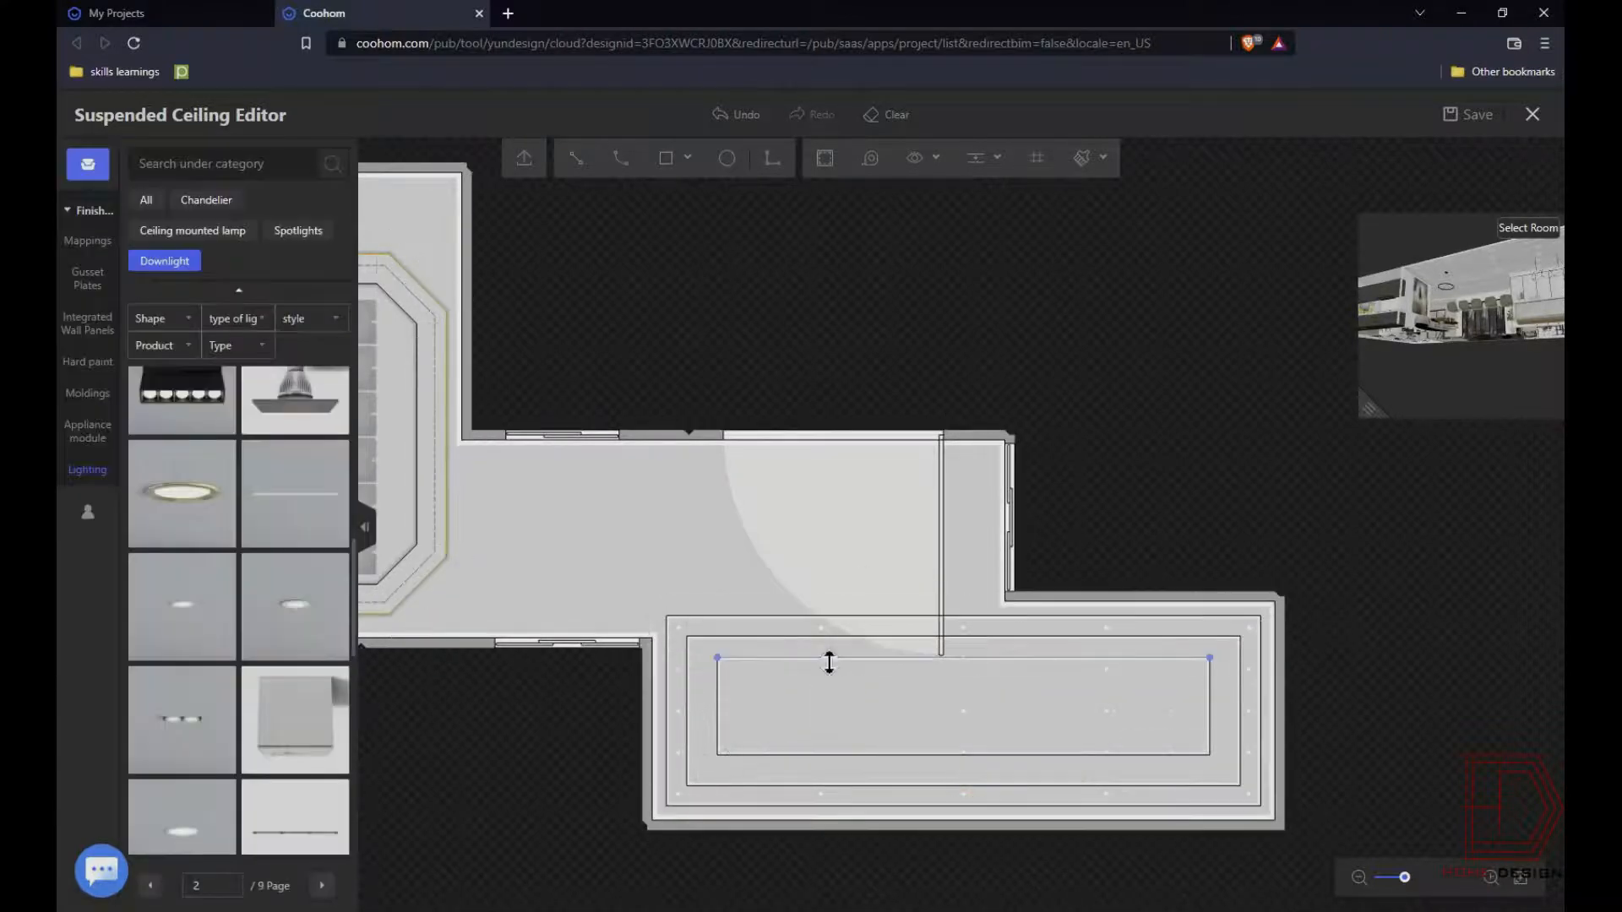
scroll(929, 647, up, 4)
click(661, 644)
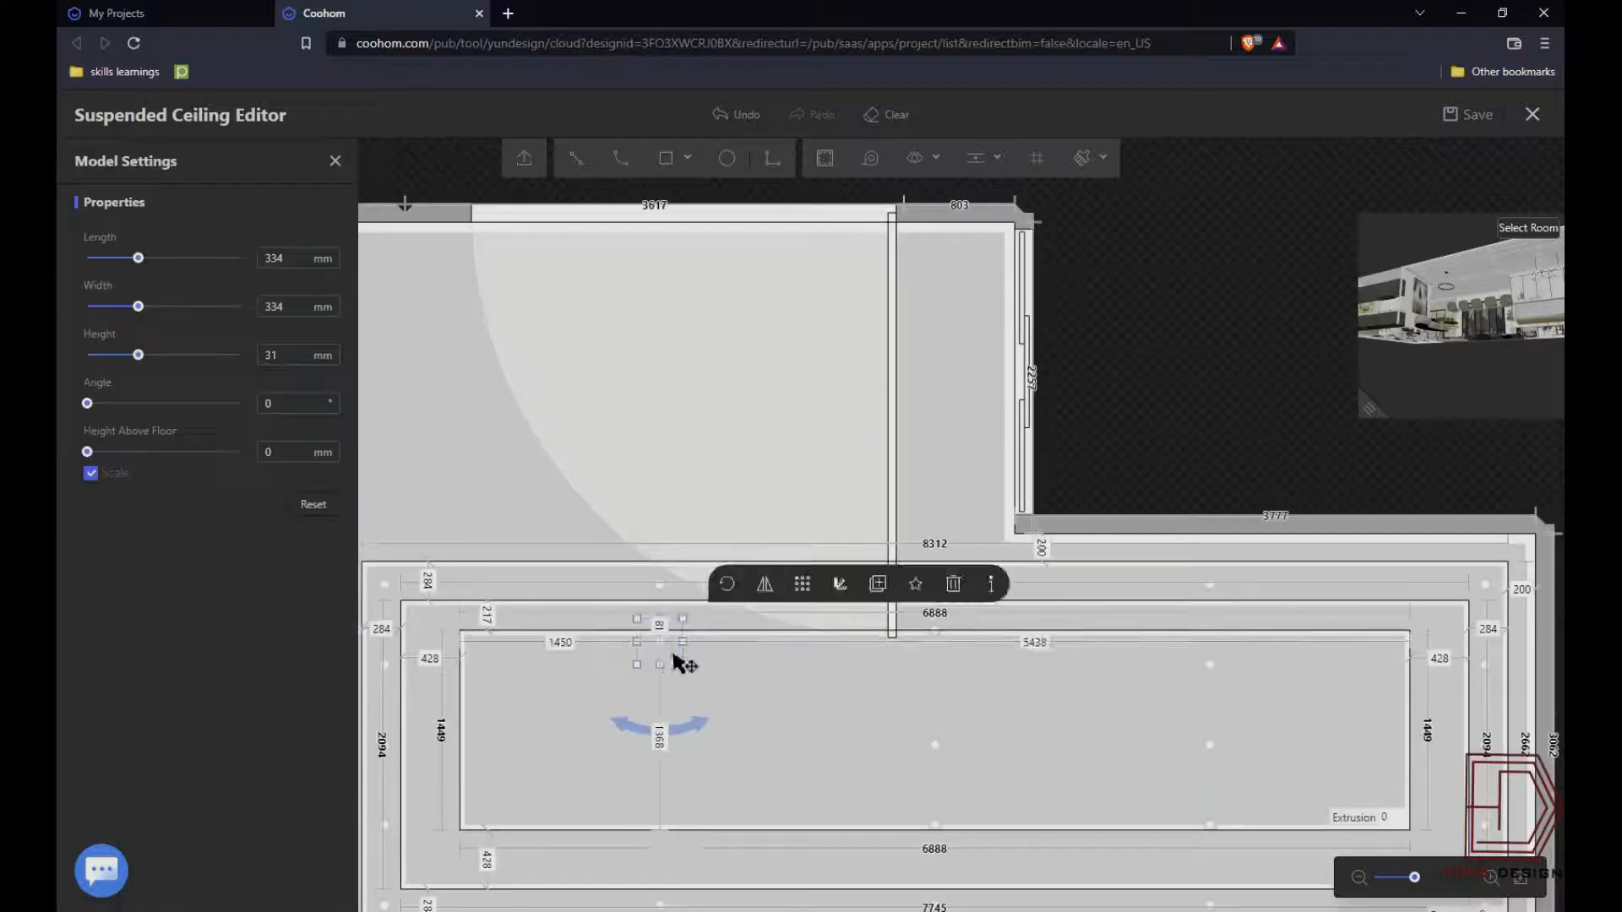
scroll(1040, 698, down, 1)
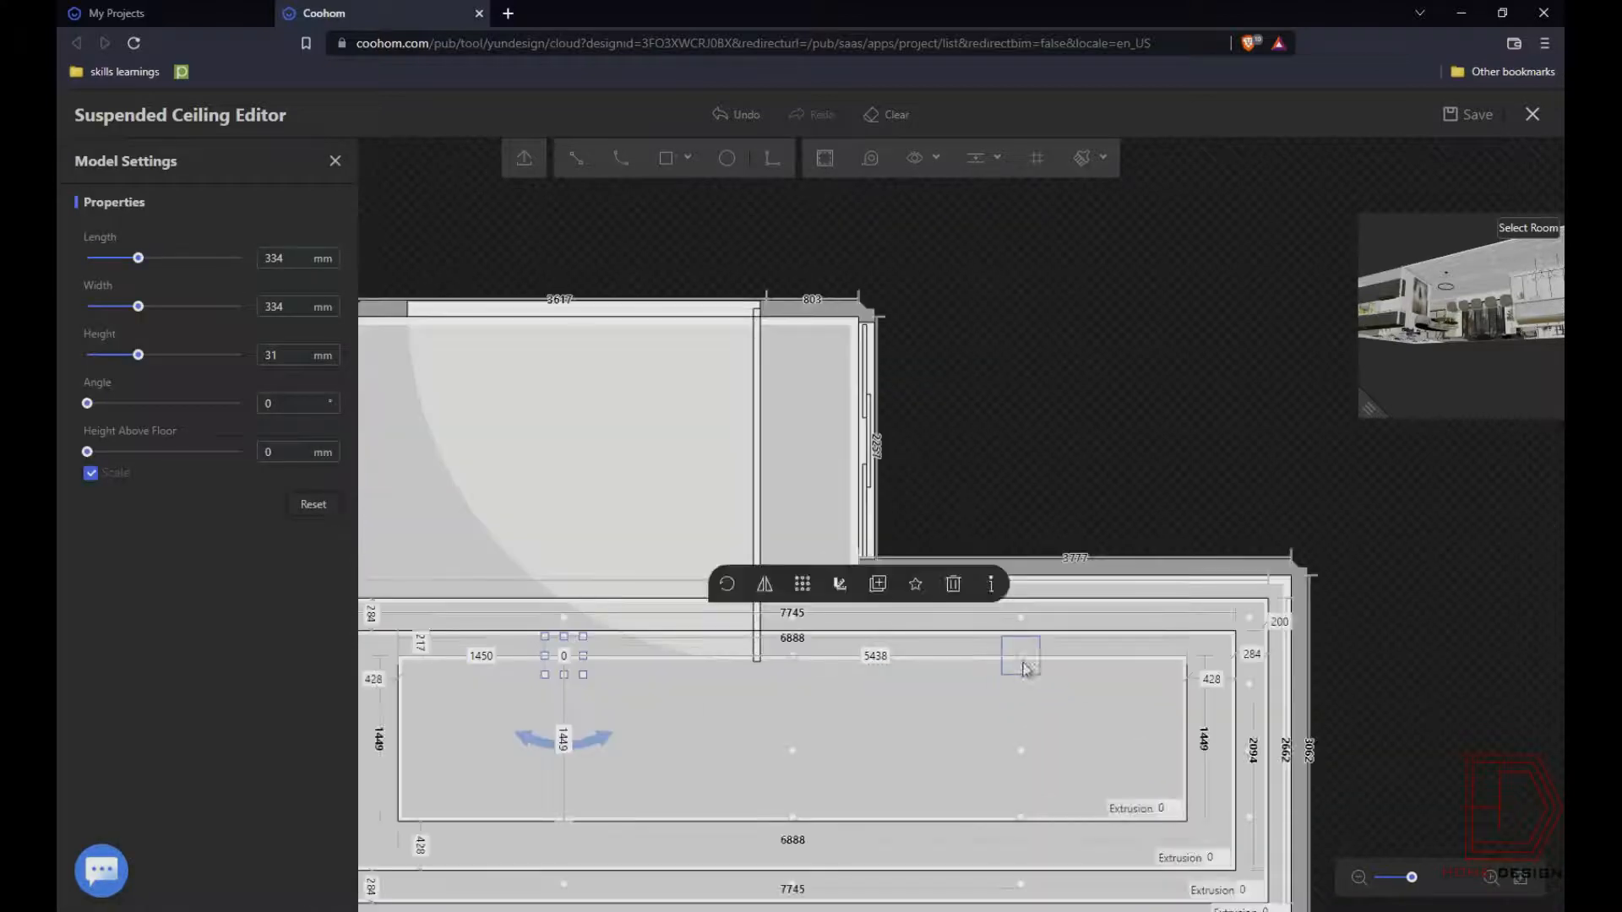
- Move the inner downlights along the innermost rectangle's lower edge down into the surrounding border
click(1024, 661)
drag(1024, 821, 1036, 850)
scroll(959, 750, down, 1)
click(836, 810)
scroll(832, 809, up, 3)
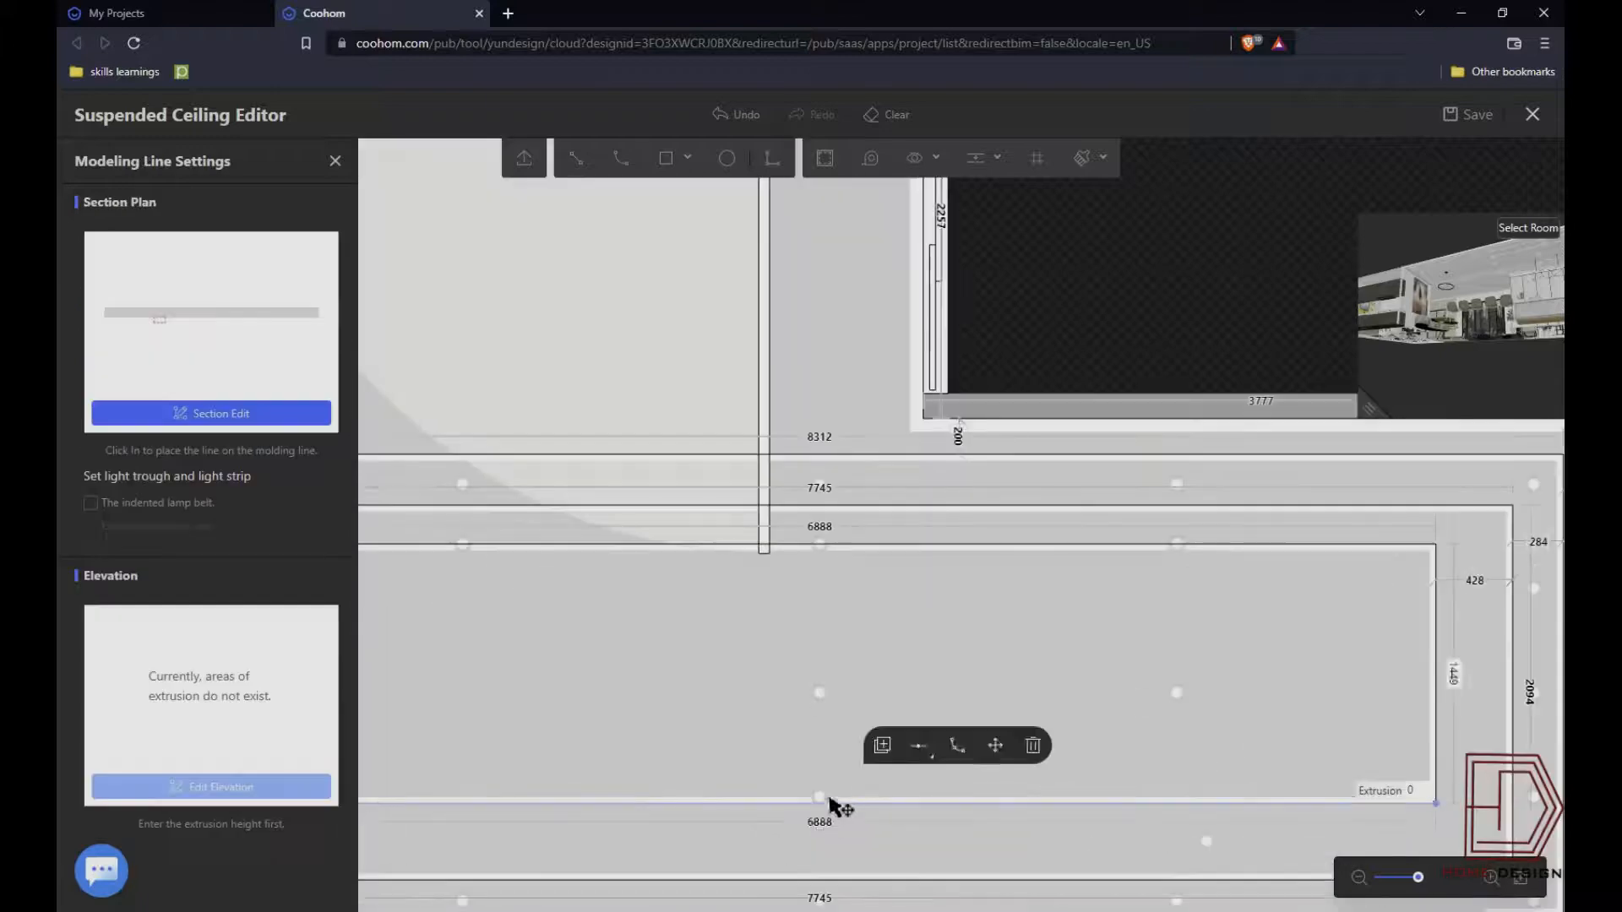
drag(827, 803, 838, 840)
- Move the downlights on the innermost ceiling rectangle's upper edge up into the surrounding border
scroll(839, 811, down, 4)
scroll(652, 810, up, 2)
scroll(676, 729, up, 2)
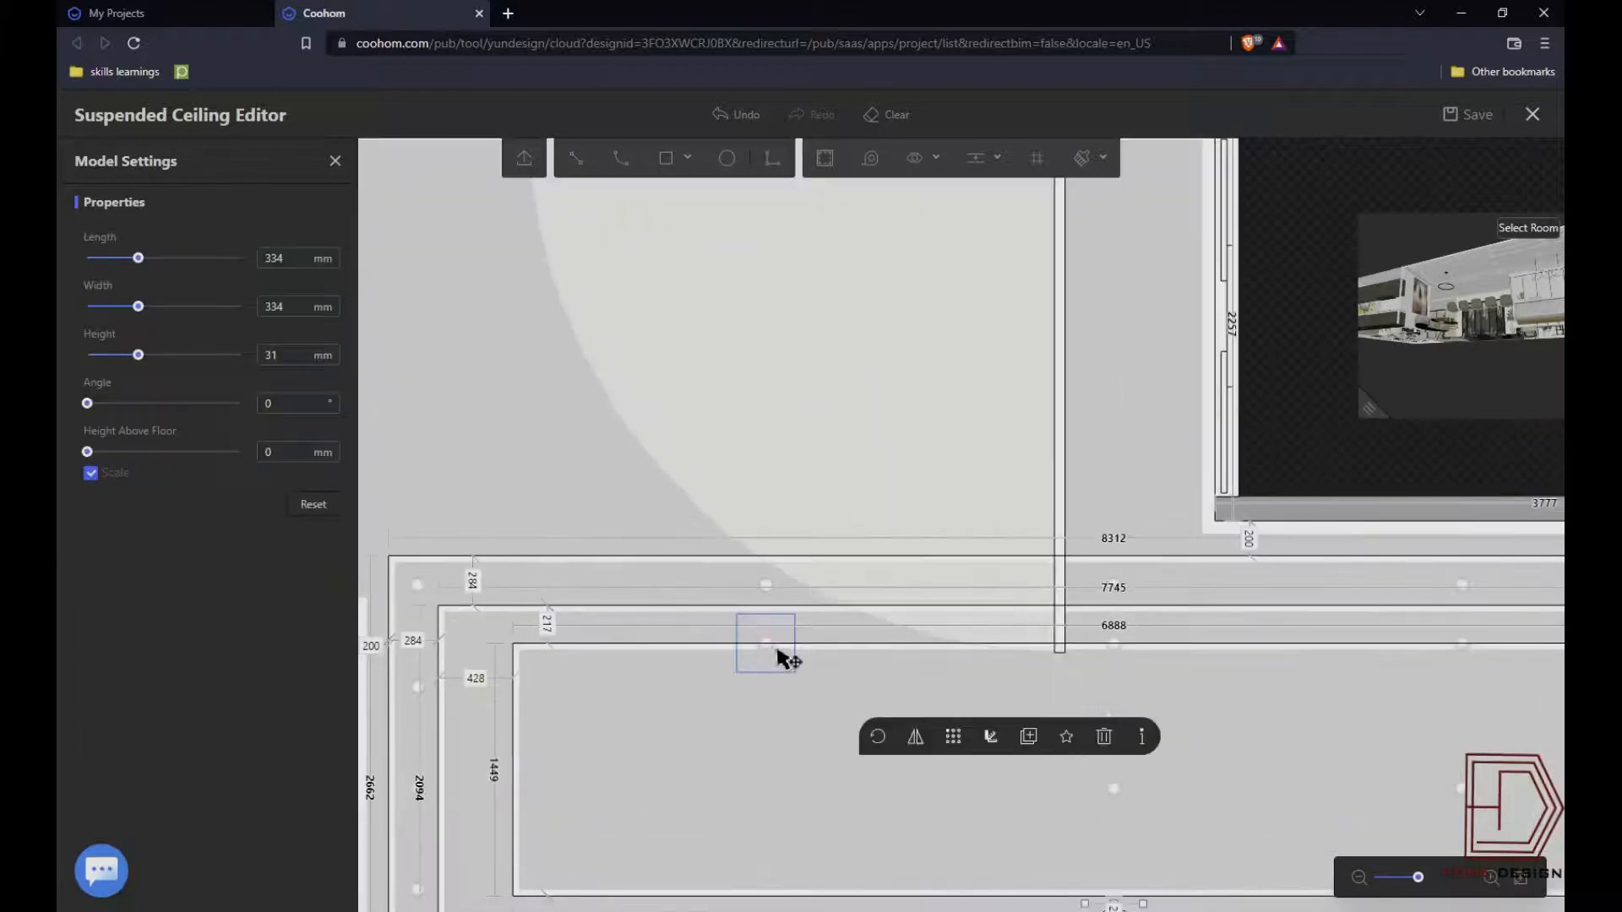
click(781, 657)
drag(781, 657, 755, 564)
click(1010, 617)
scroll(1010, 620, up, 1)
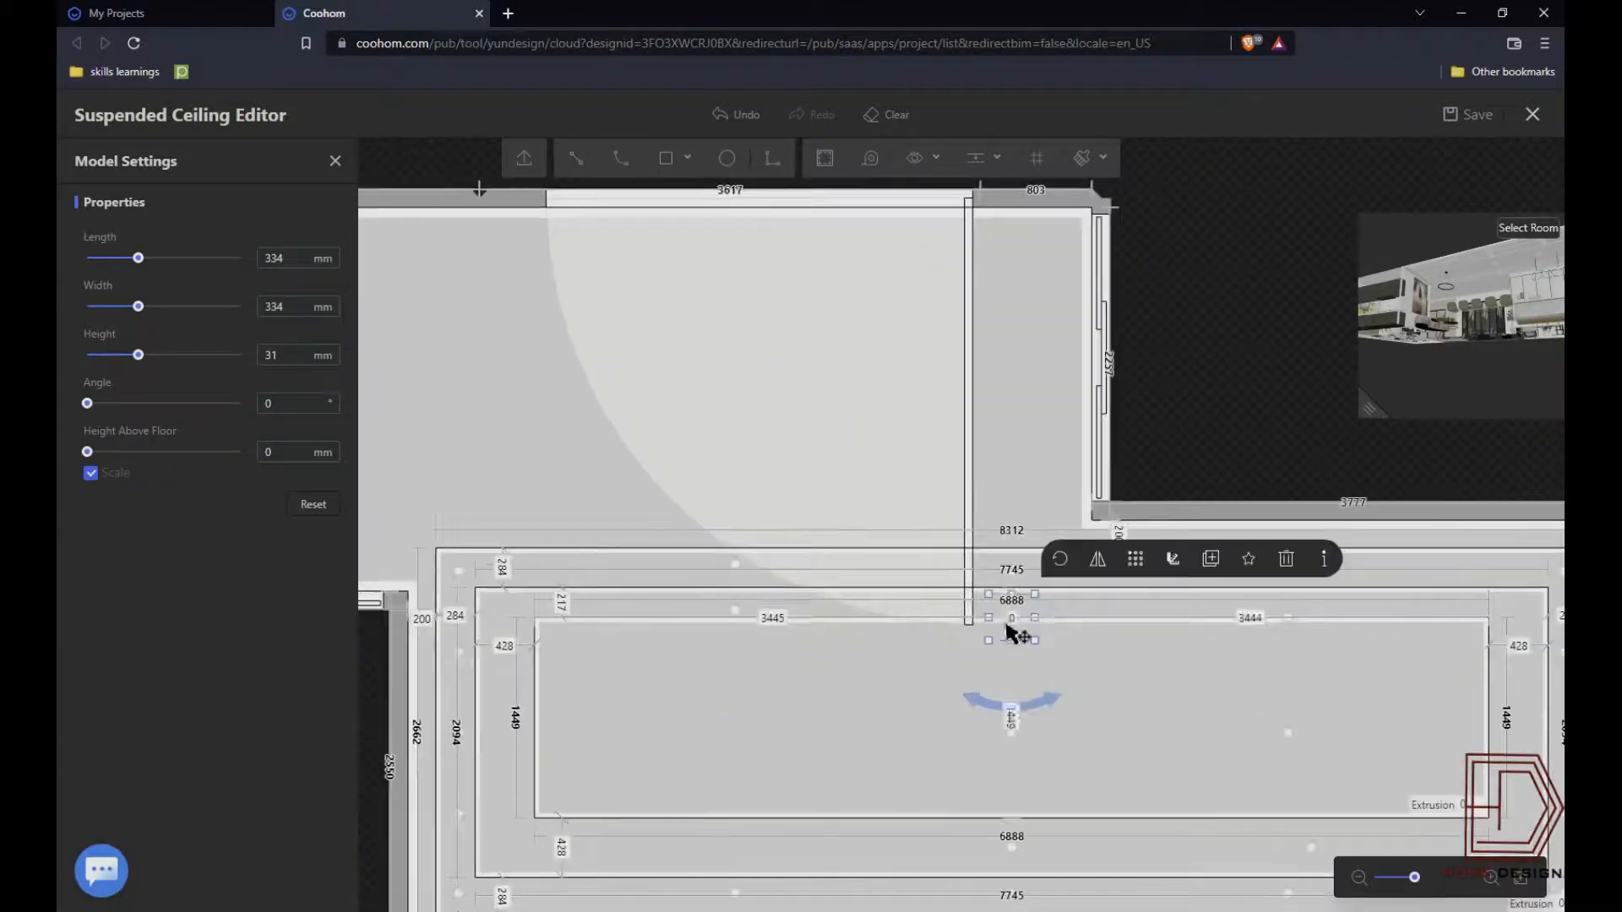
click(1011, 732)
scroll(1280, 606, up, 2)
scroll(813, 666, down, 8)
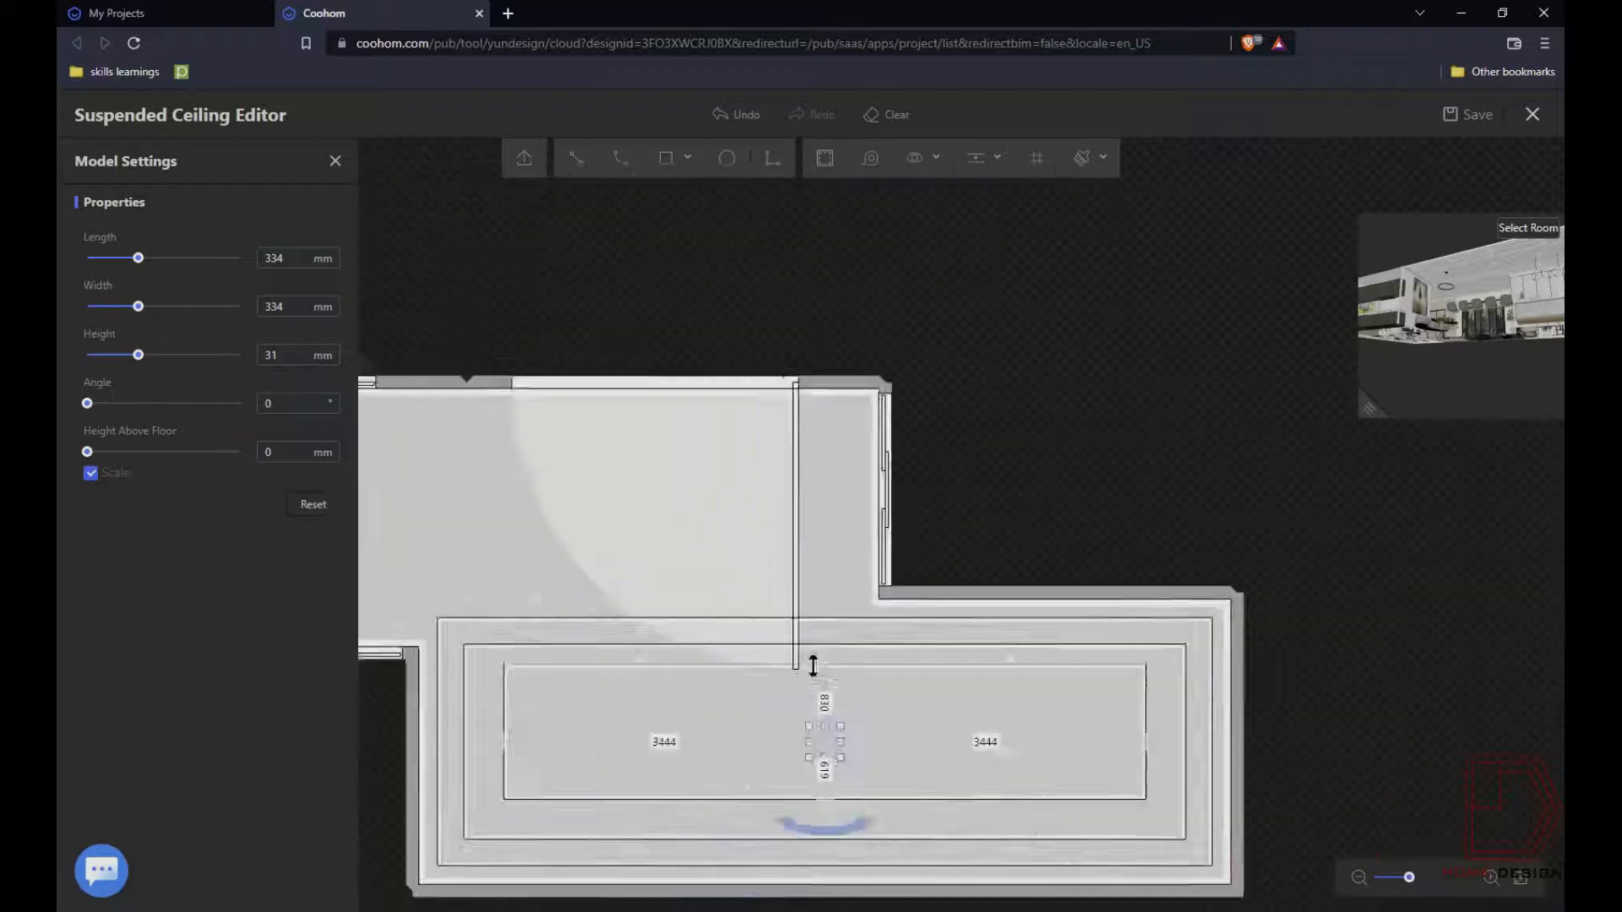
- Draw a vertical line from the room's inner wall corner down to the outermost ceiling rectangle's upper edge
scroll(397, 406, up, 1)
click(678, 307)
scroll(724, 700, up, 1)
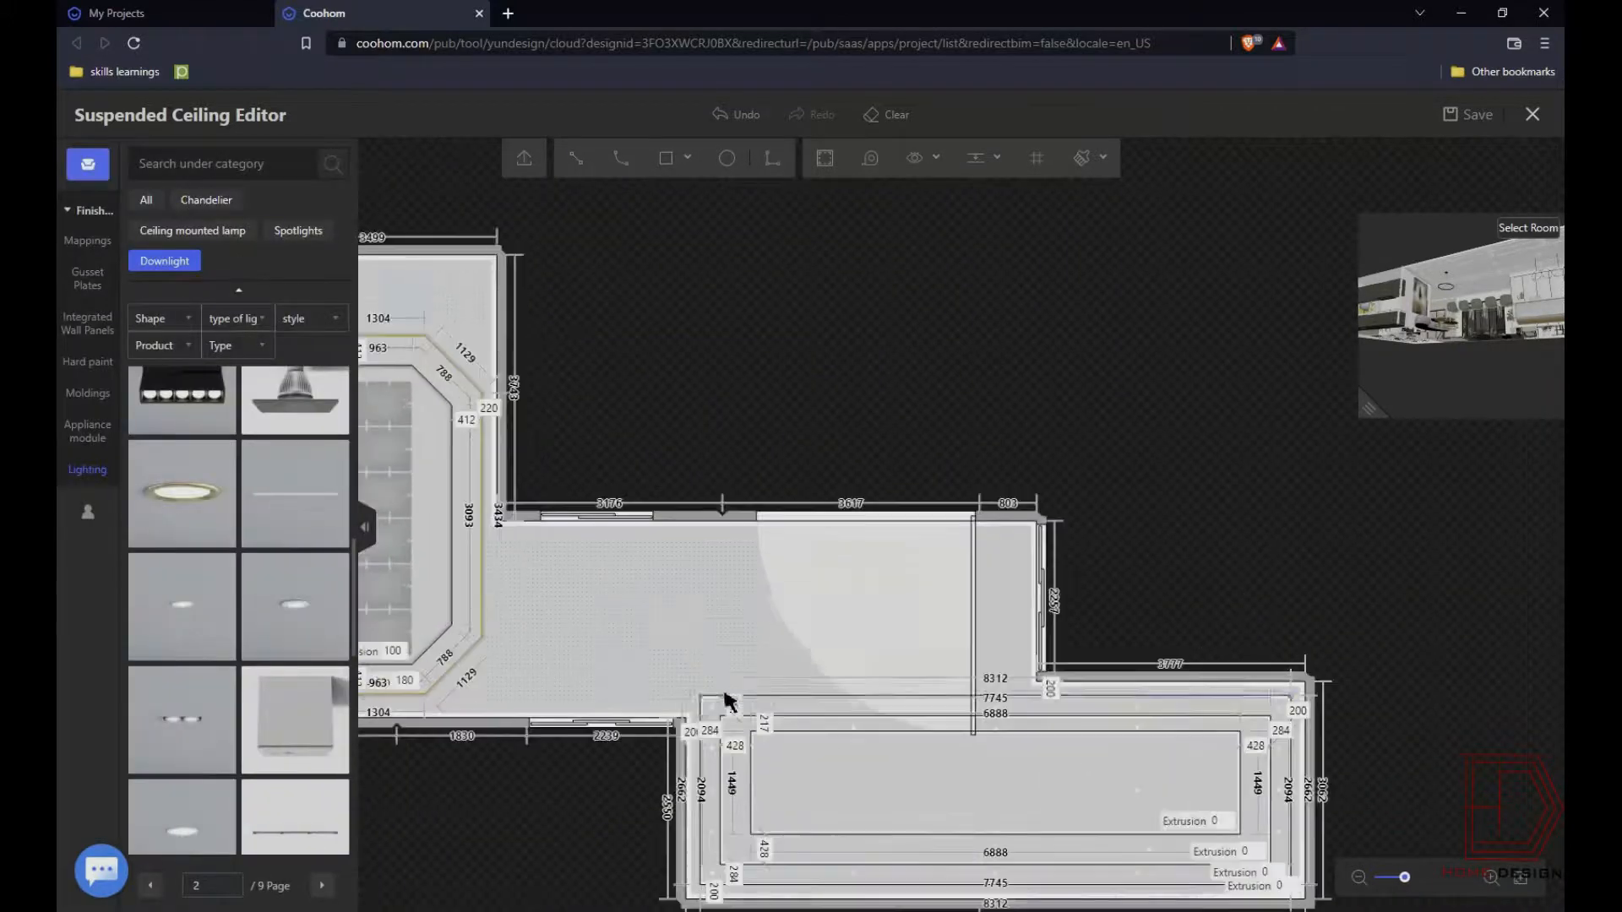
scroll(1035, 691, up, 3)
key(l)
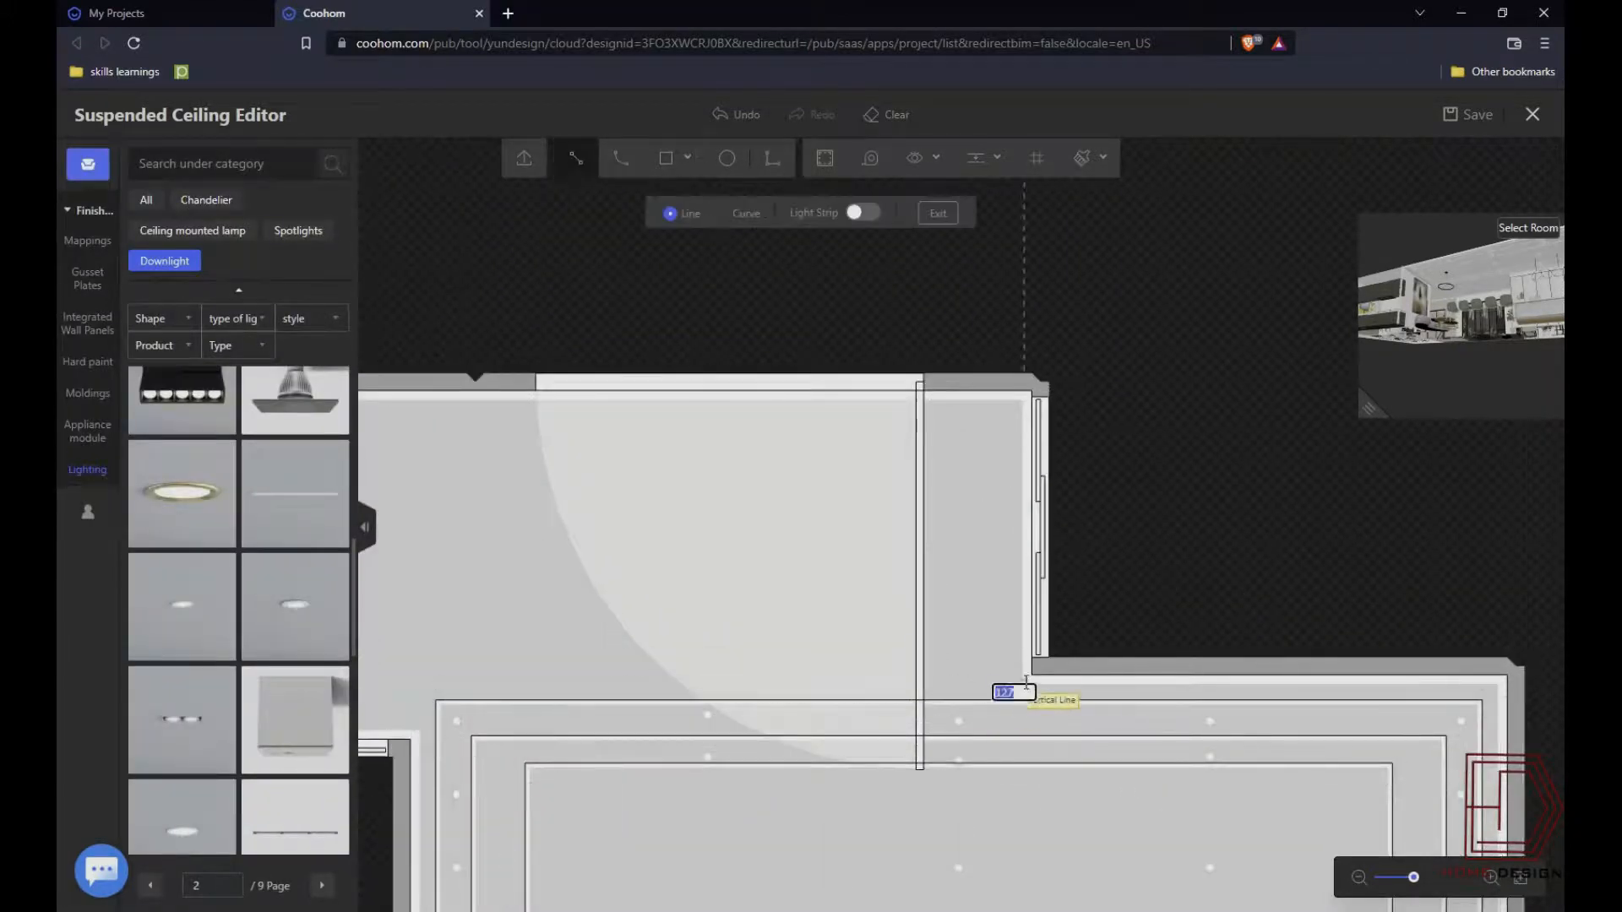
key(Escape)
click(763, 701)
key(Escape)
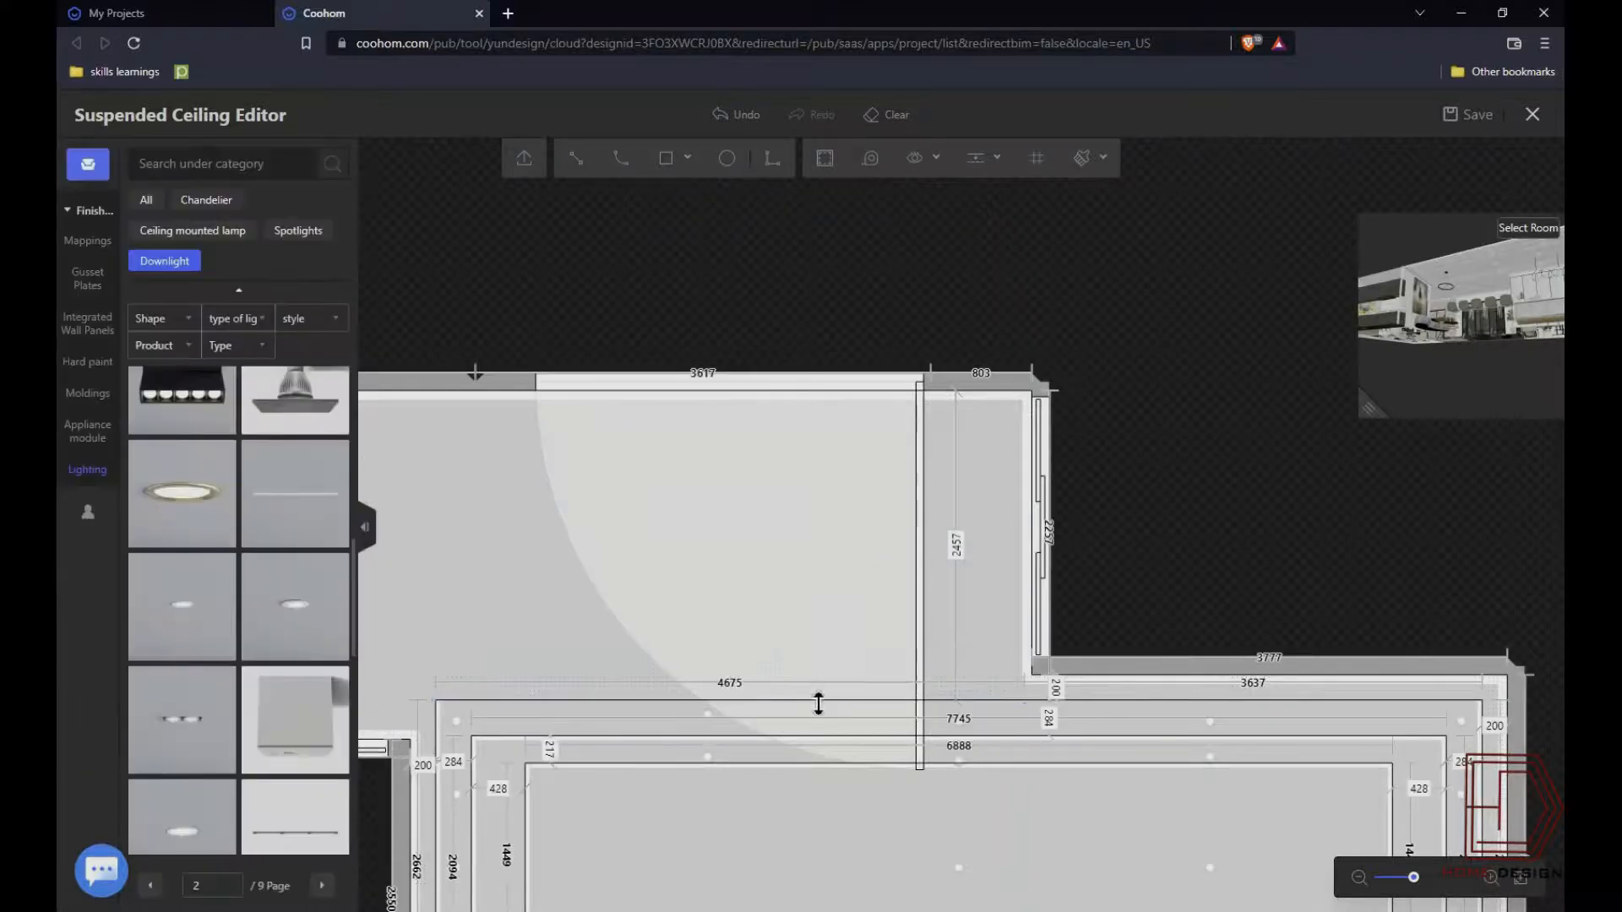
drag(834, 813, 865, 711)
click(856, 720)
click(858, 712)
key(Escape)
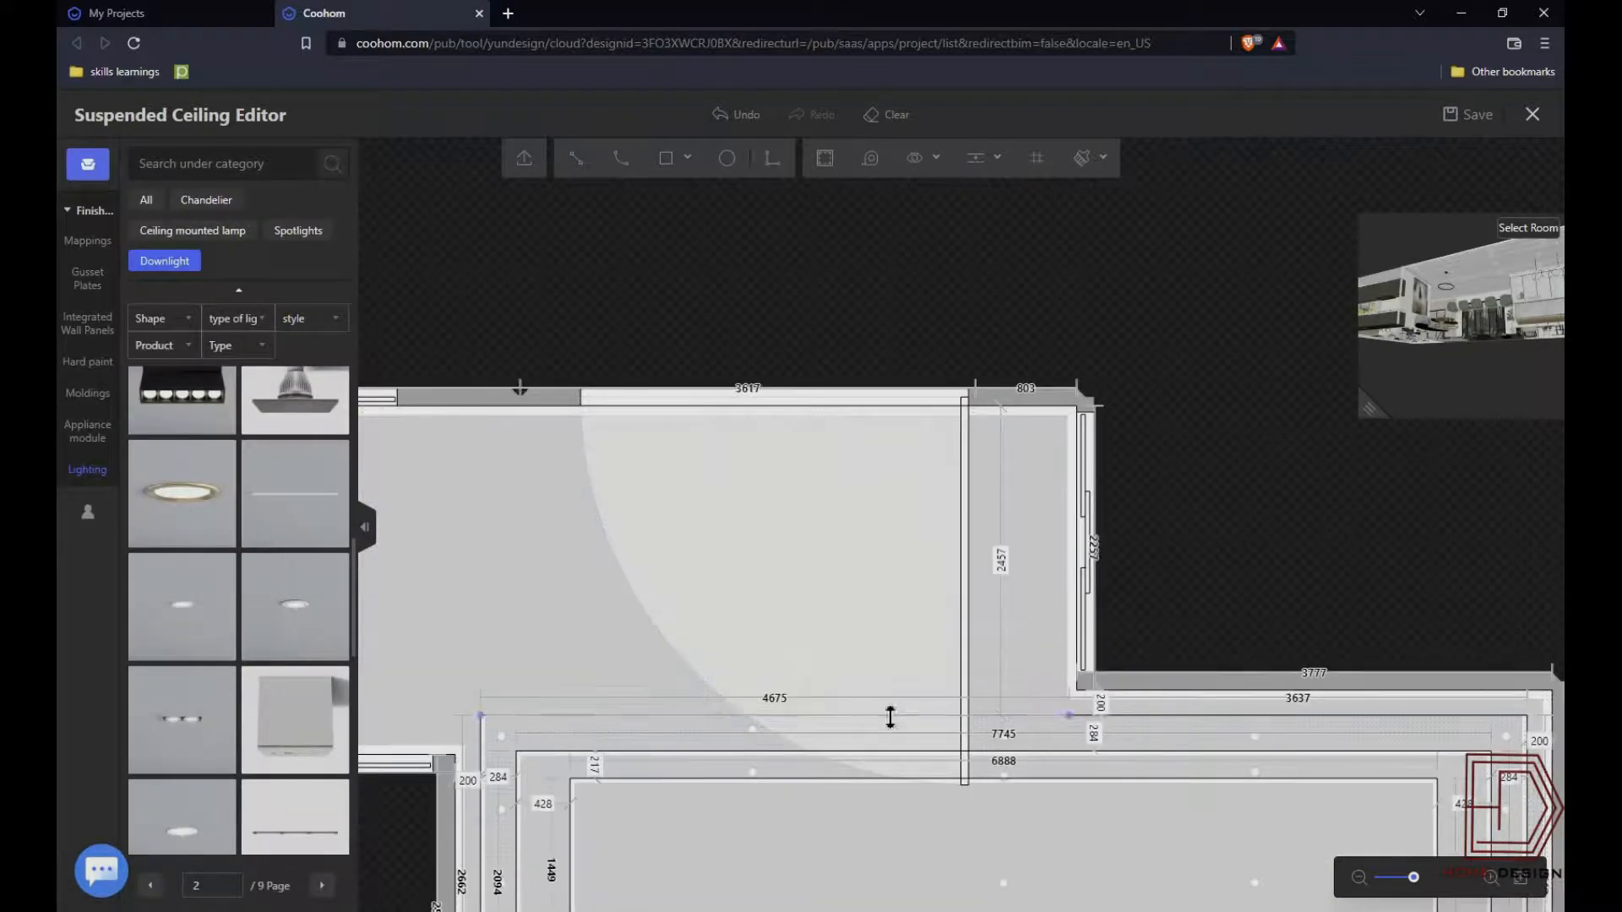
click(895, 718)
key(ctrl+z)
scroll(916, 749, down, 5)
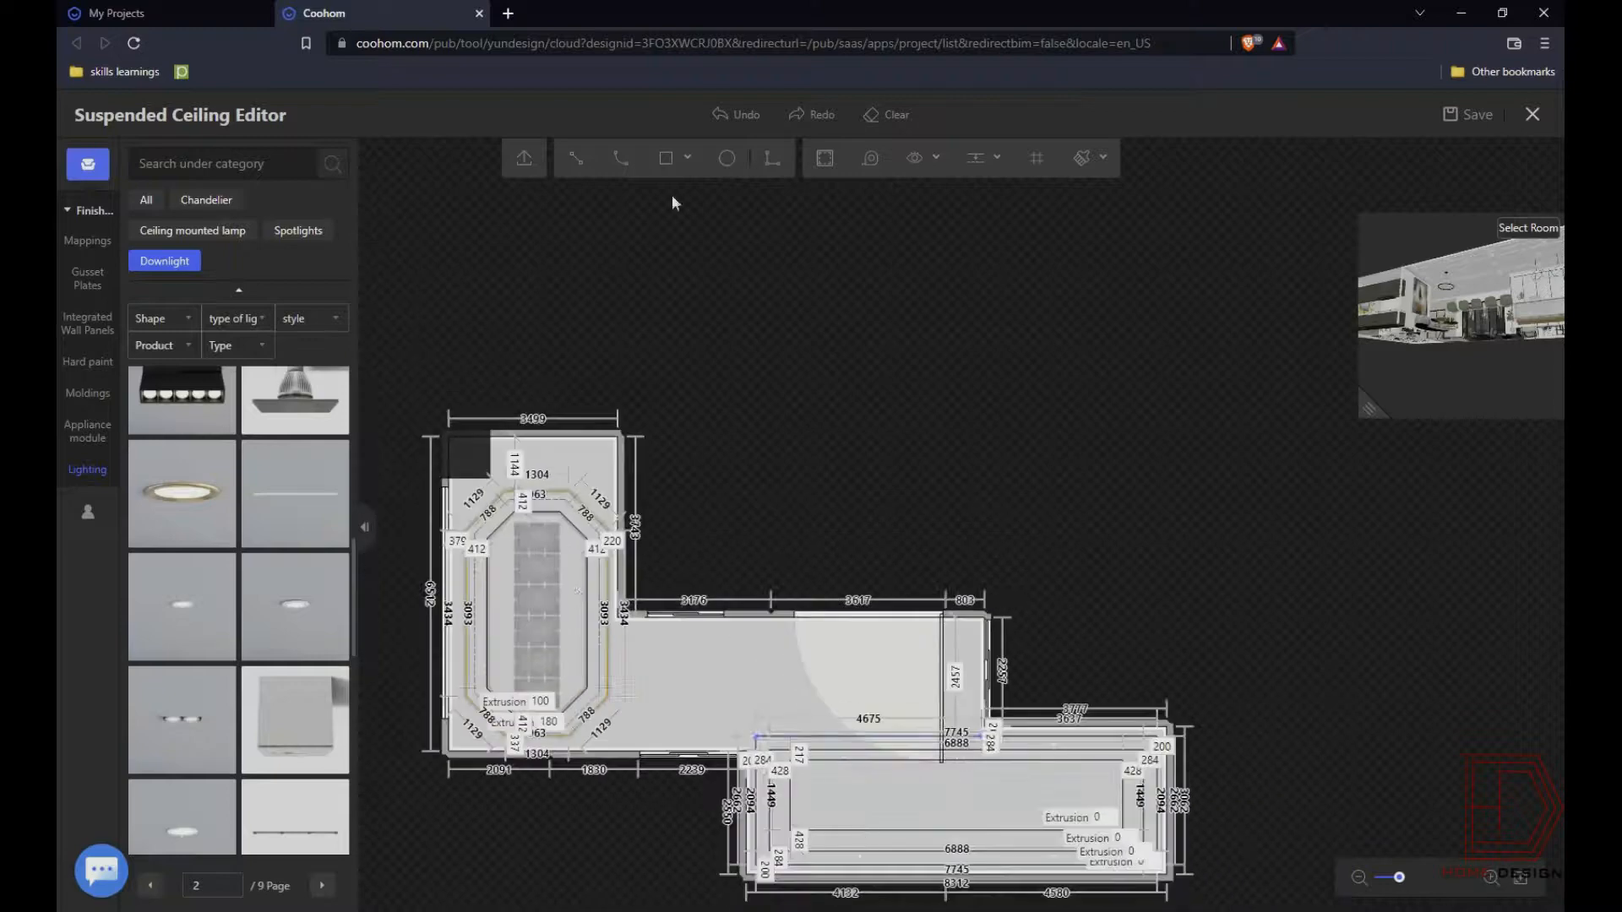
- Try a rectangular ceiling outline of about 5613 by 1742 mm over the corridor and undo it
click(668, 159)
scroll(644, 604, up, 3)
click(1156, 736)
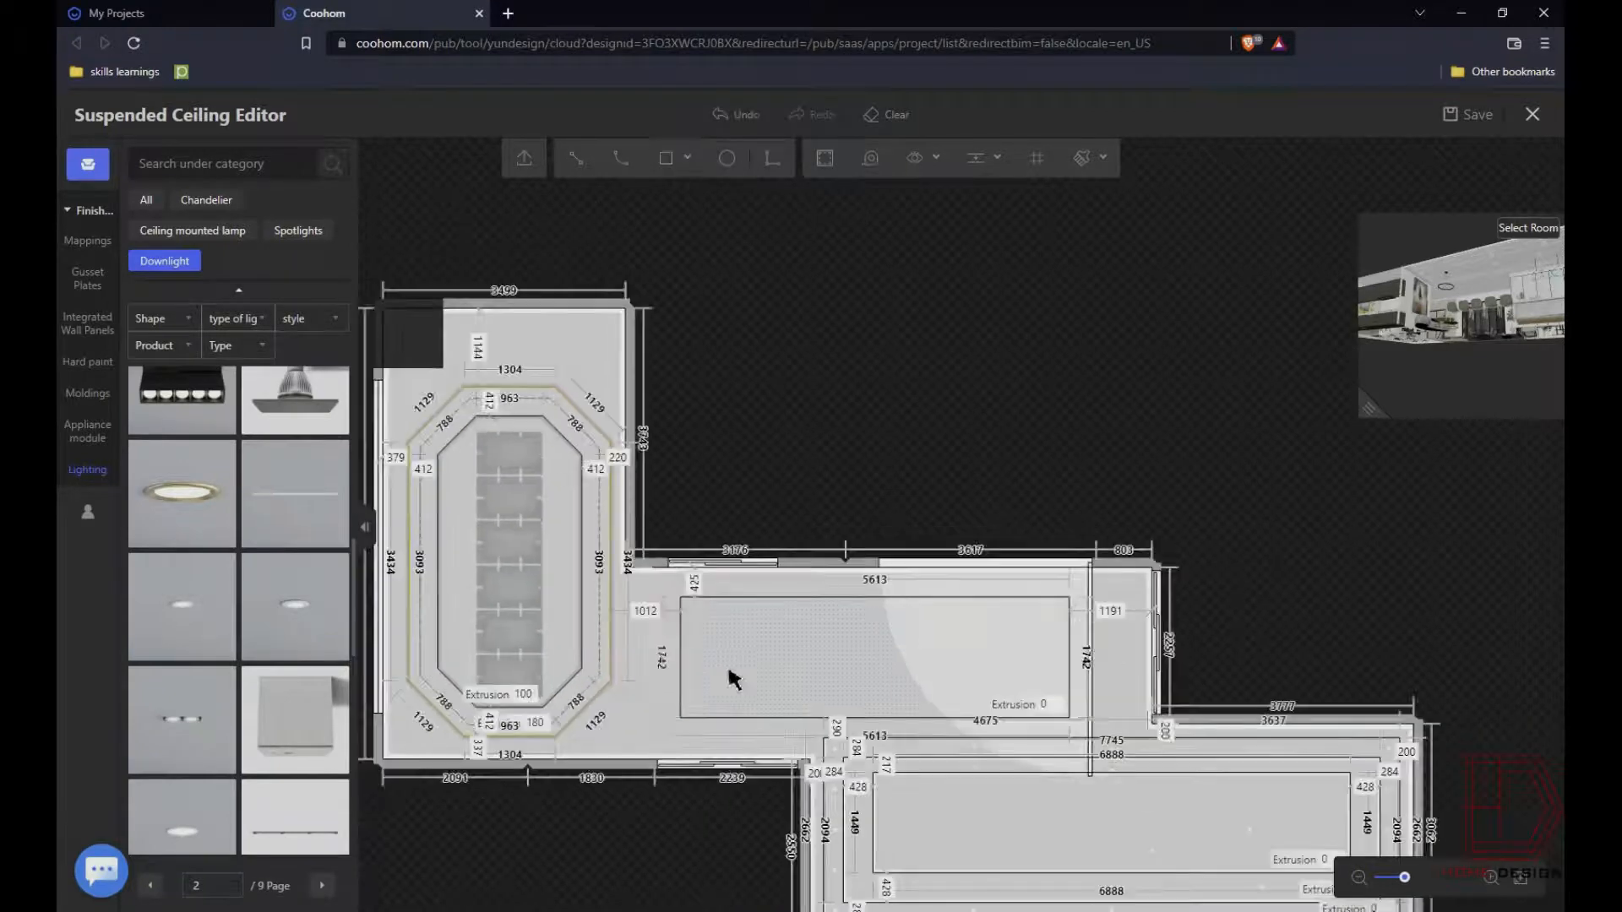
key(ctrl+z)
scroll(667, 641, down, 3)
scroll(632, 597, up, 5)
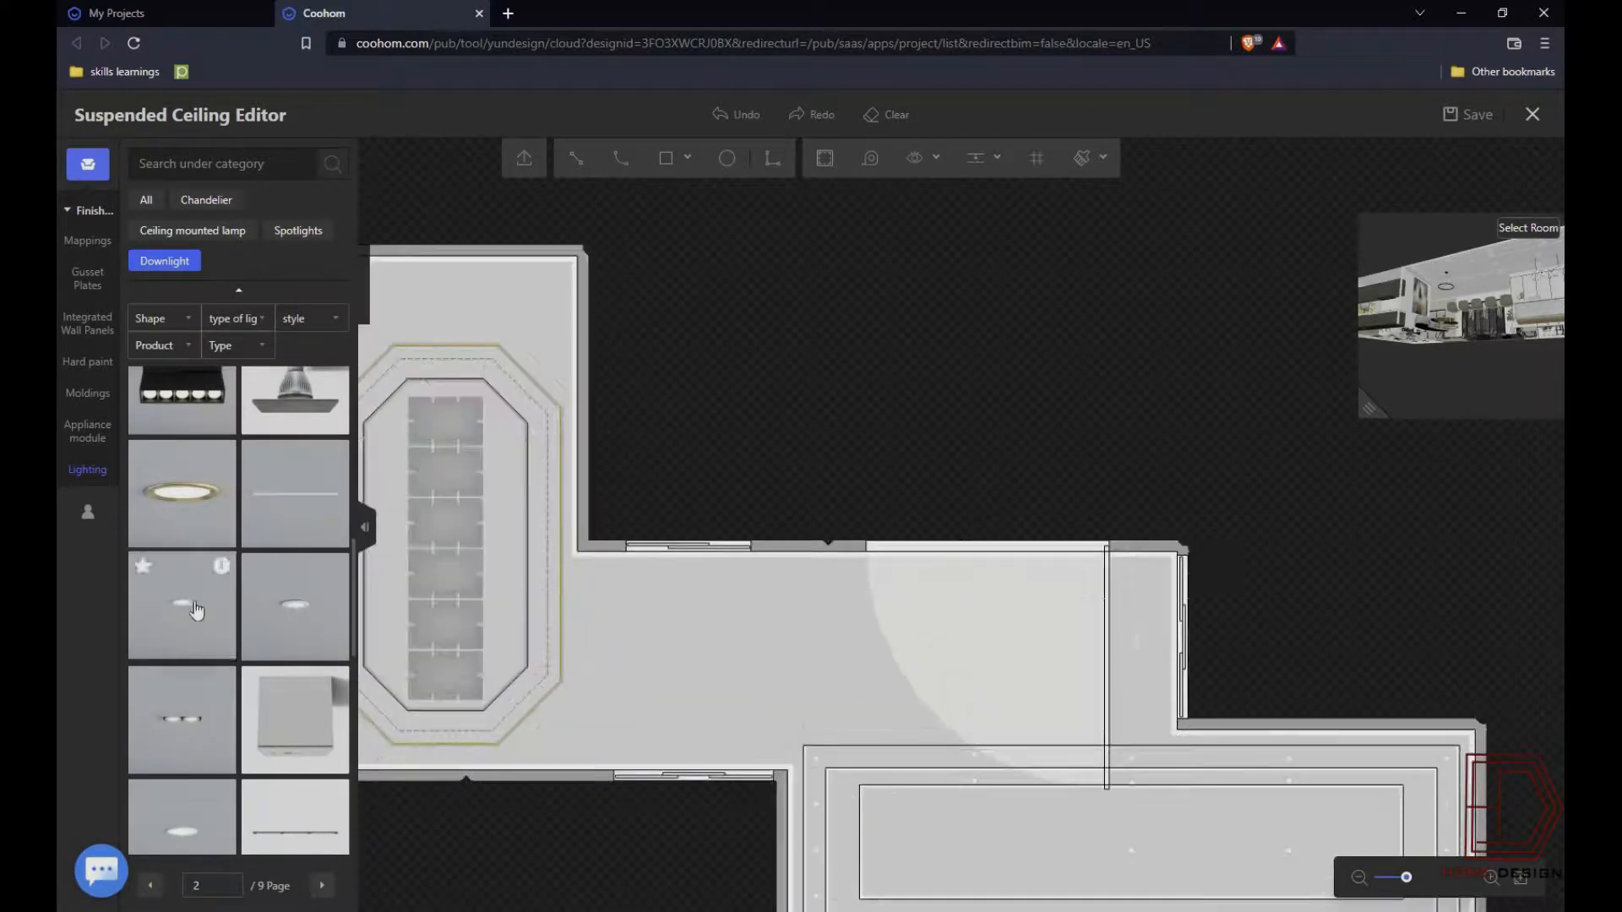
- Place a small round downlight in the corridor's upper-left area and array it into 5 columns by 3 rows across the corridor
click(628, 589)
click(797, 530)
click(489, 877)
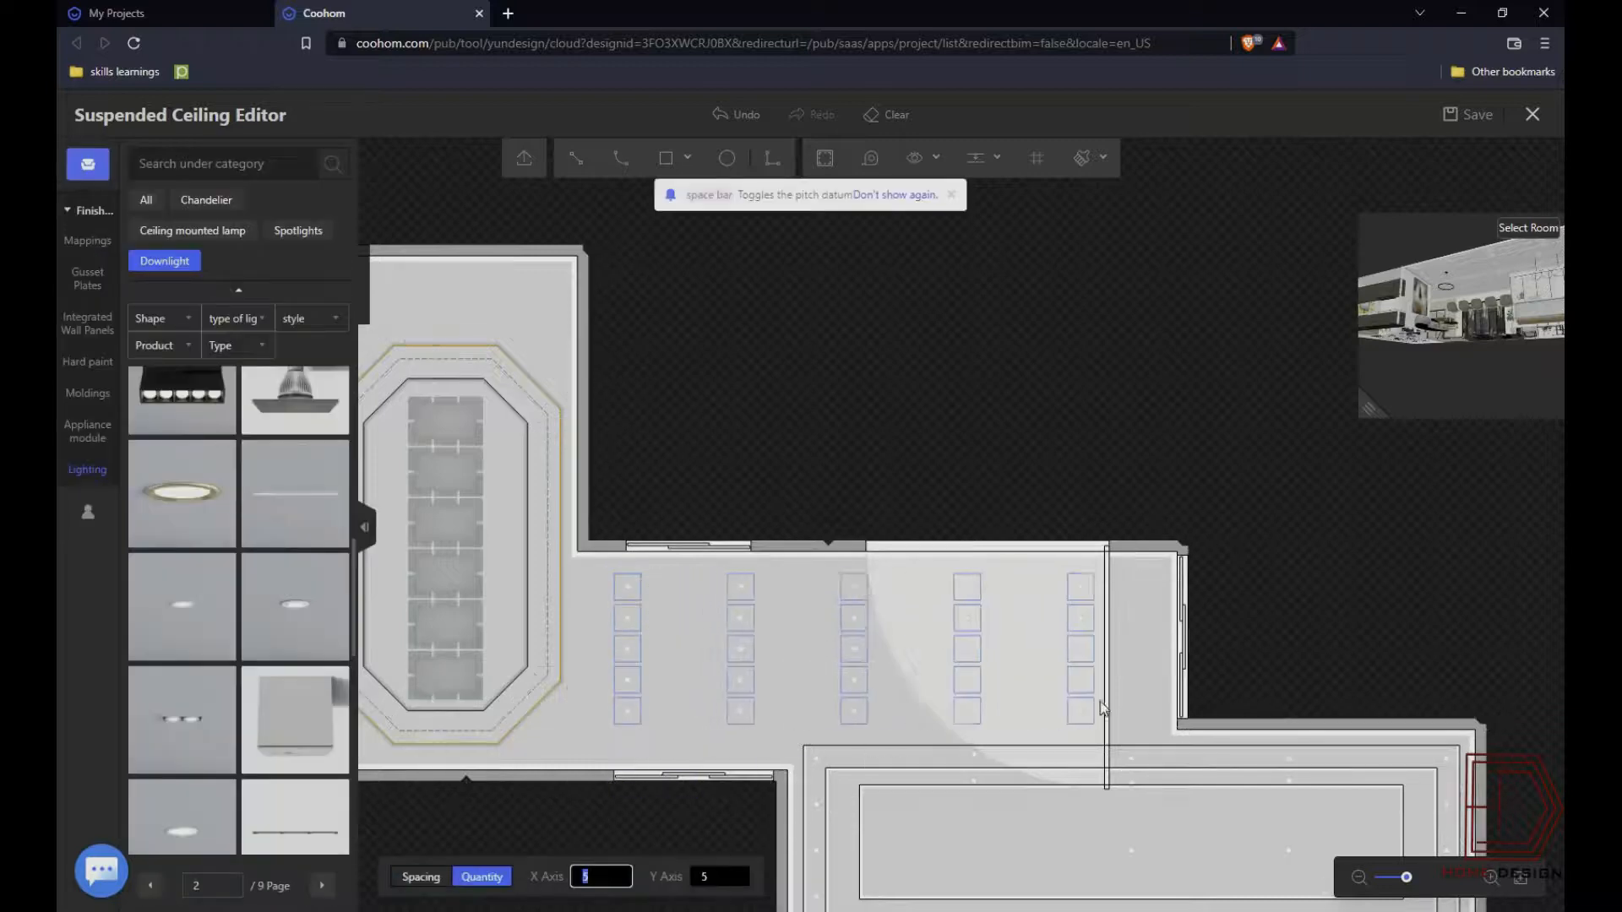
click(1132, 700)
- Switch the ceiling editing to the kitchen and on to the office with the curved desk
scroll(540, 338, down, 5)
drag(541, 338, 677, 491)
scroll(678, 492, down, 1)
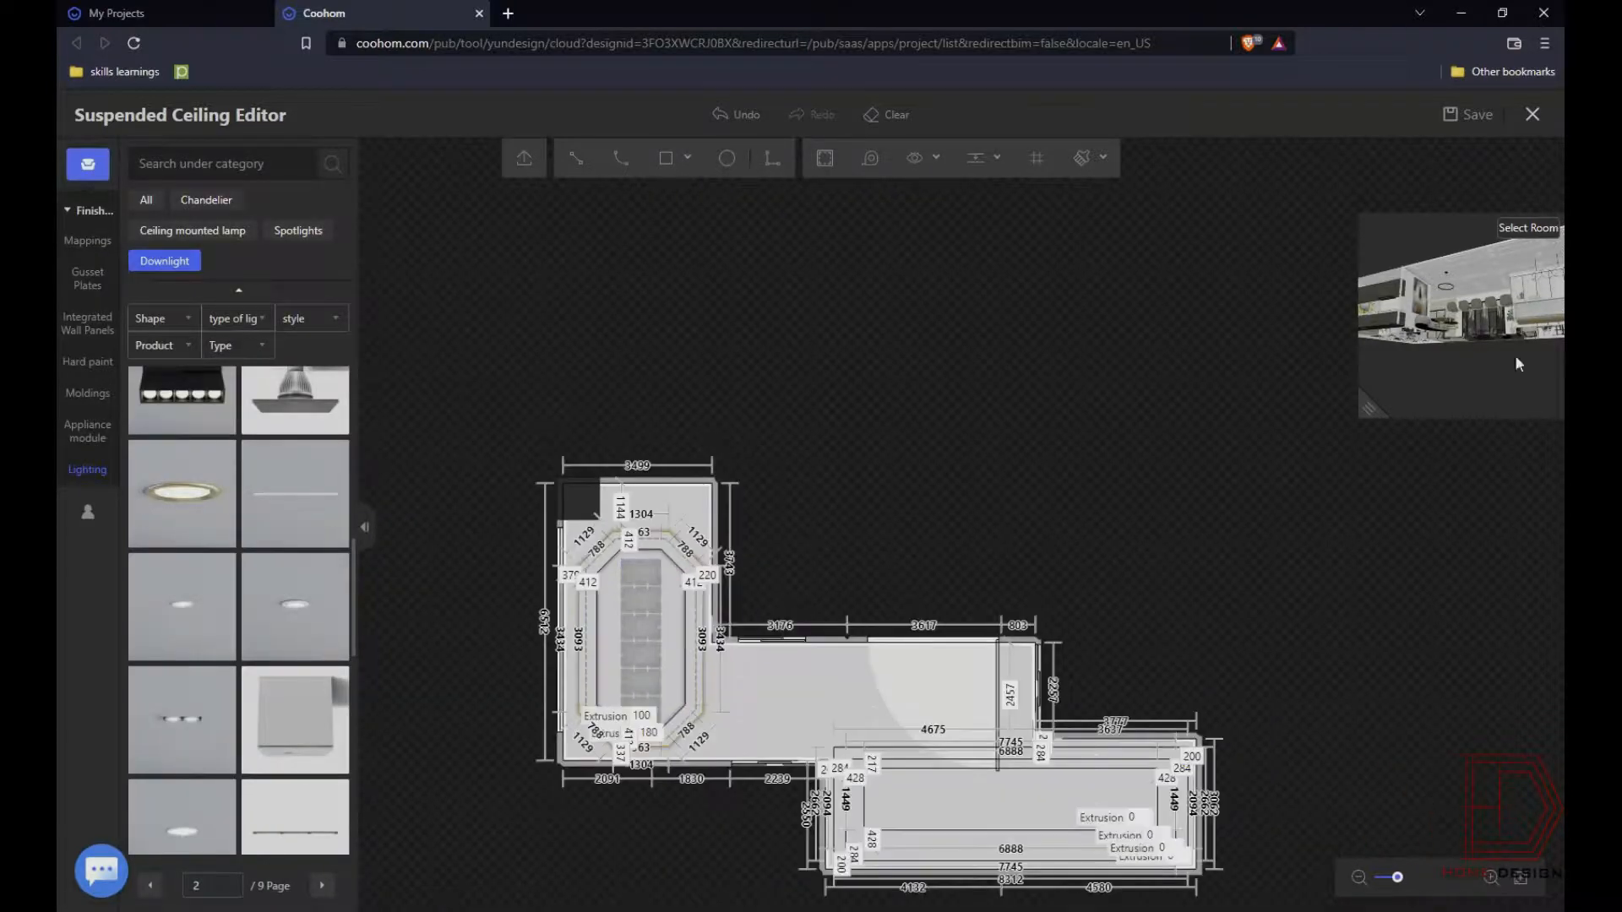
drag(1517, 361, 1445, 247)
click(1445, 247)
scroll(853, 506, up, 6)
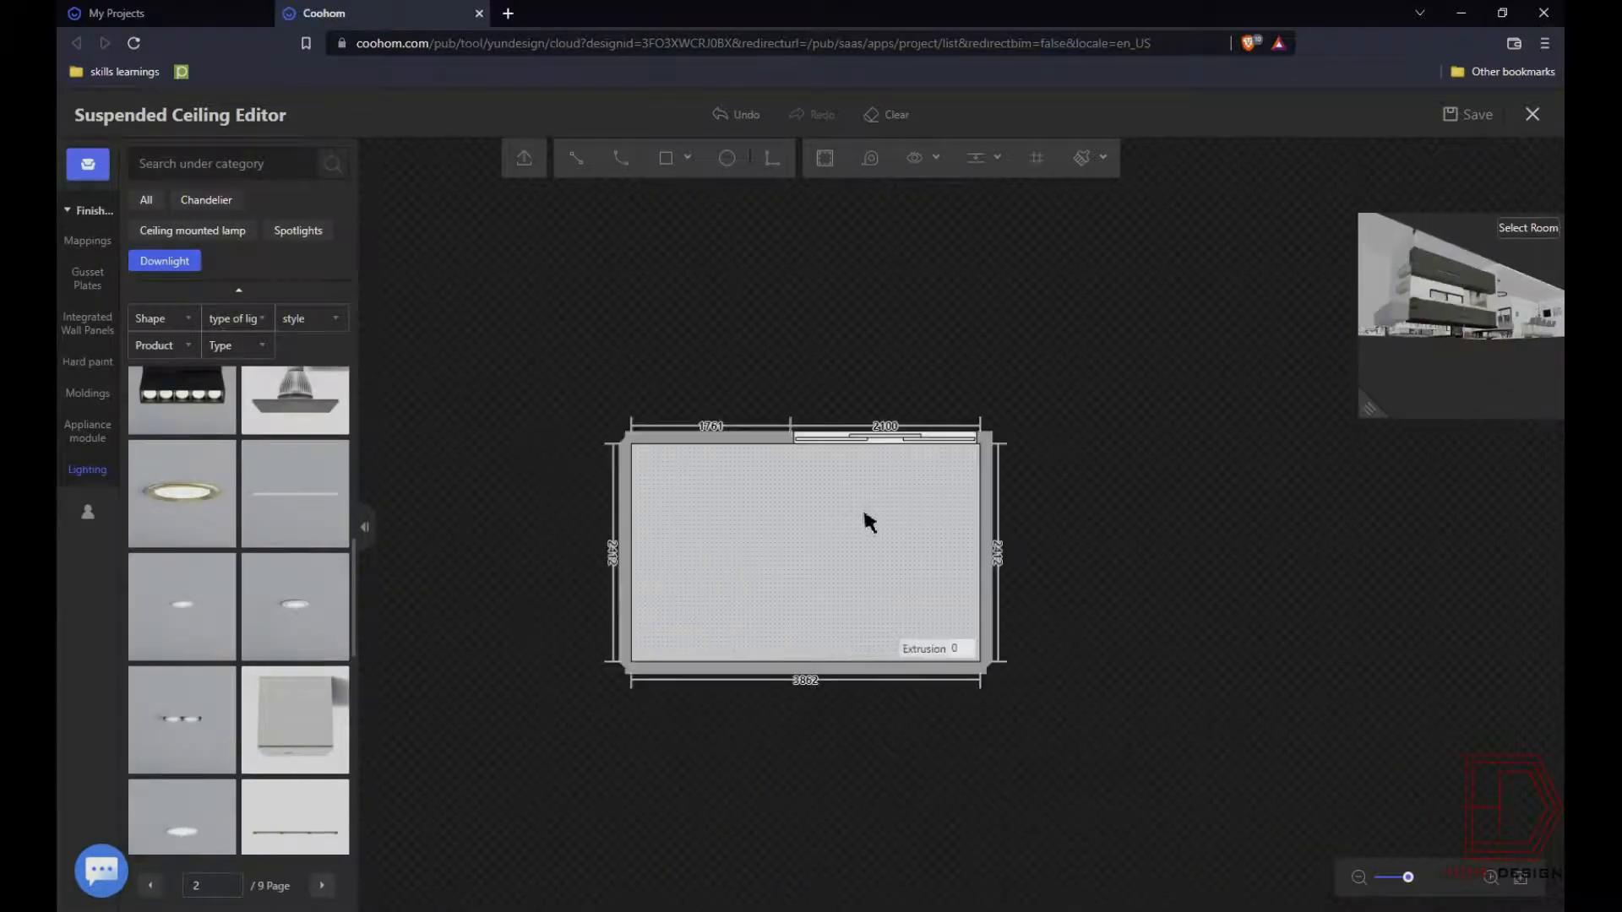
scroll(864, 505, down, 1)
drag(1394, 318, 1429, 301)
click(1428, 281)
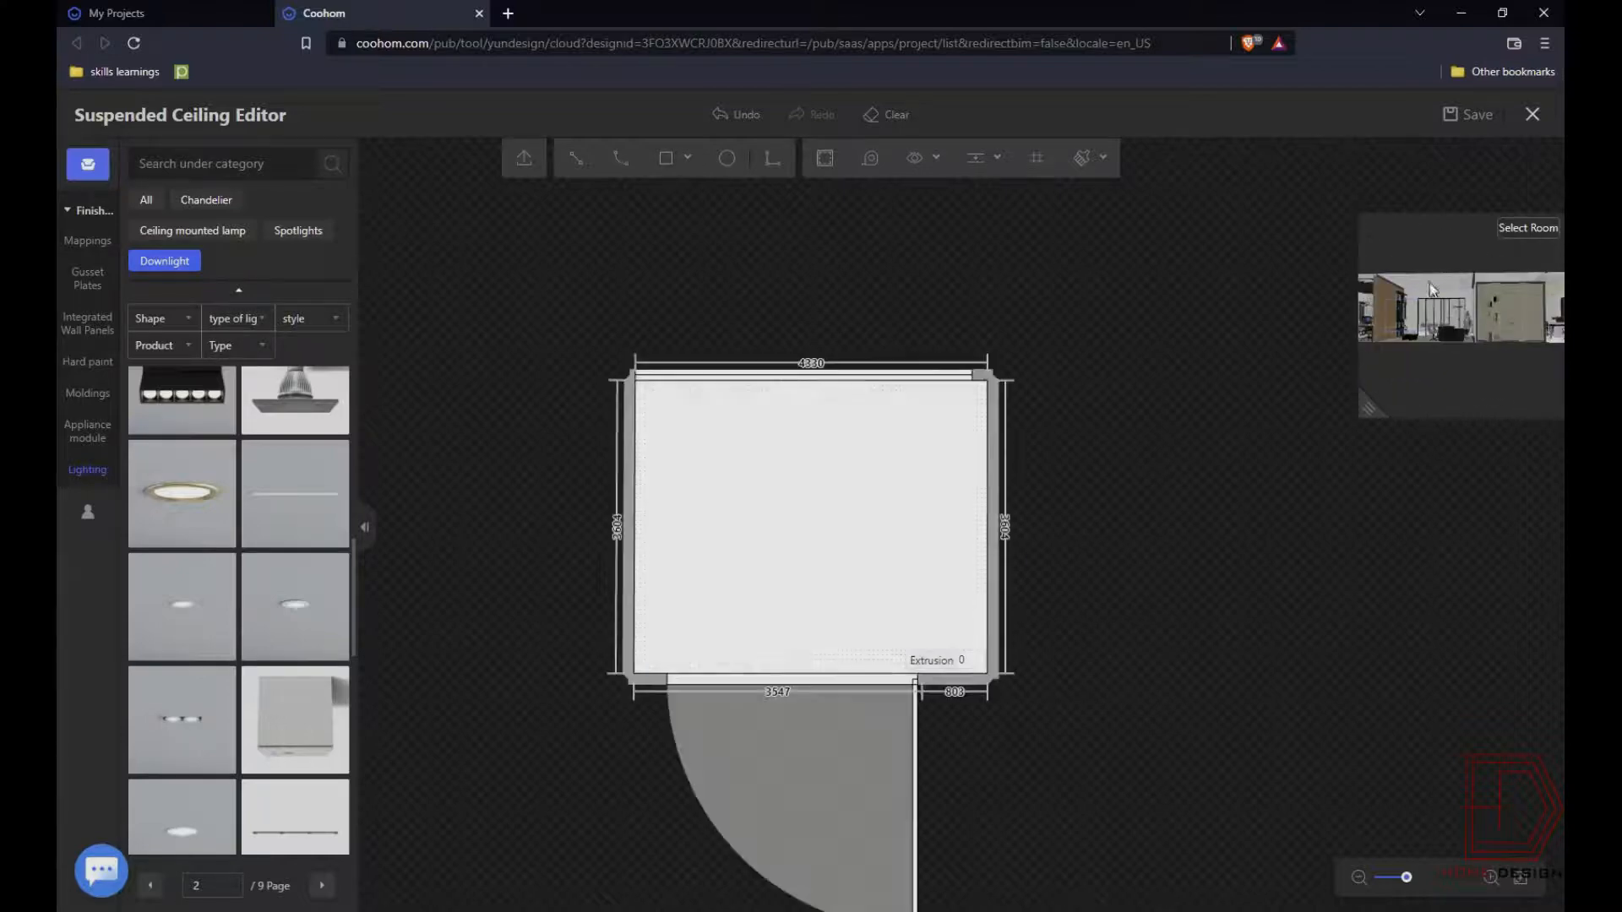
scroll(784, 485, up, 1)
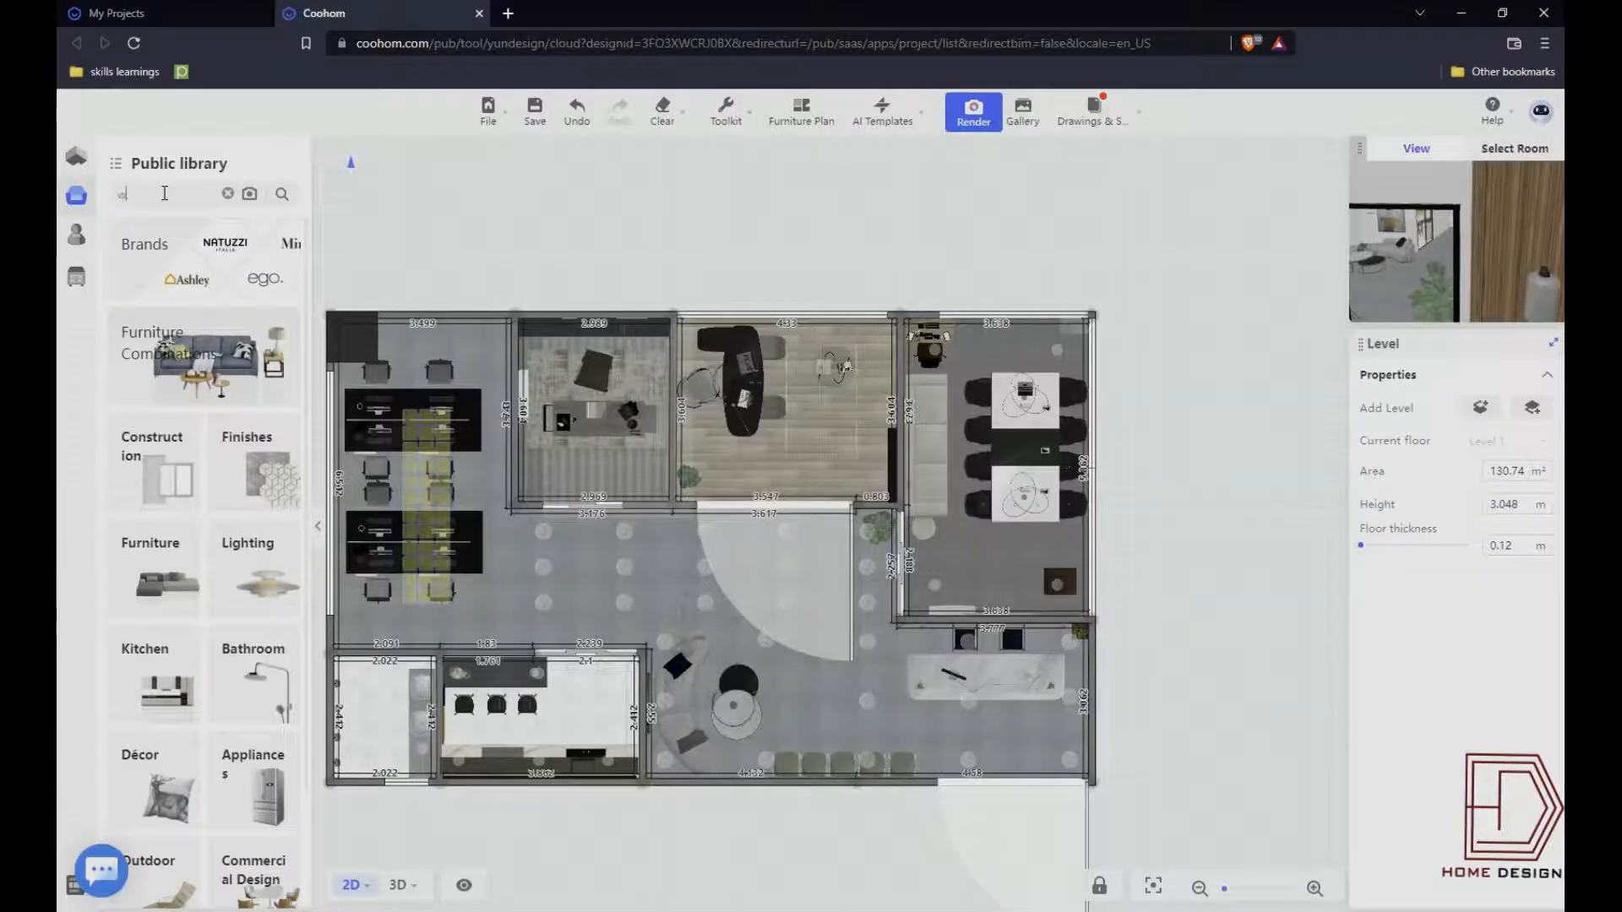
- Search the public library for "women" and place a standing woman behind the reception desk and a seated woman on the lounge sofa
mouse_move(166, 163)
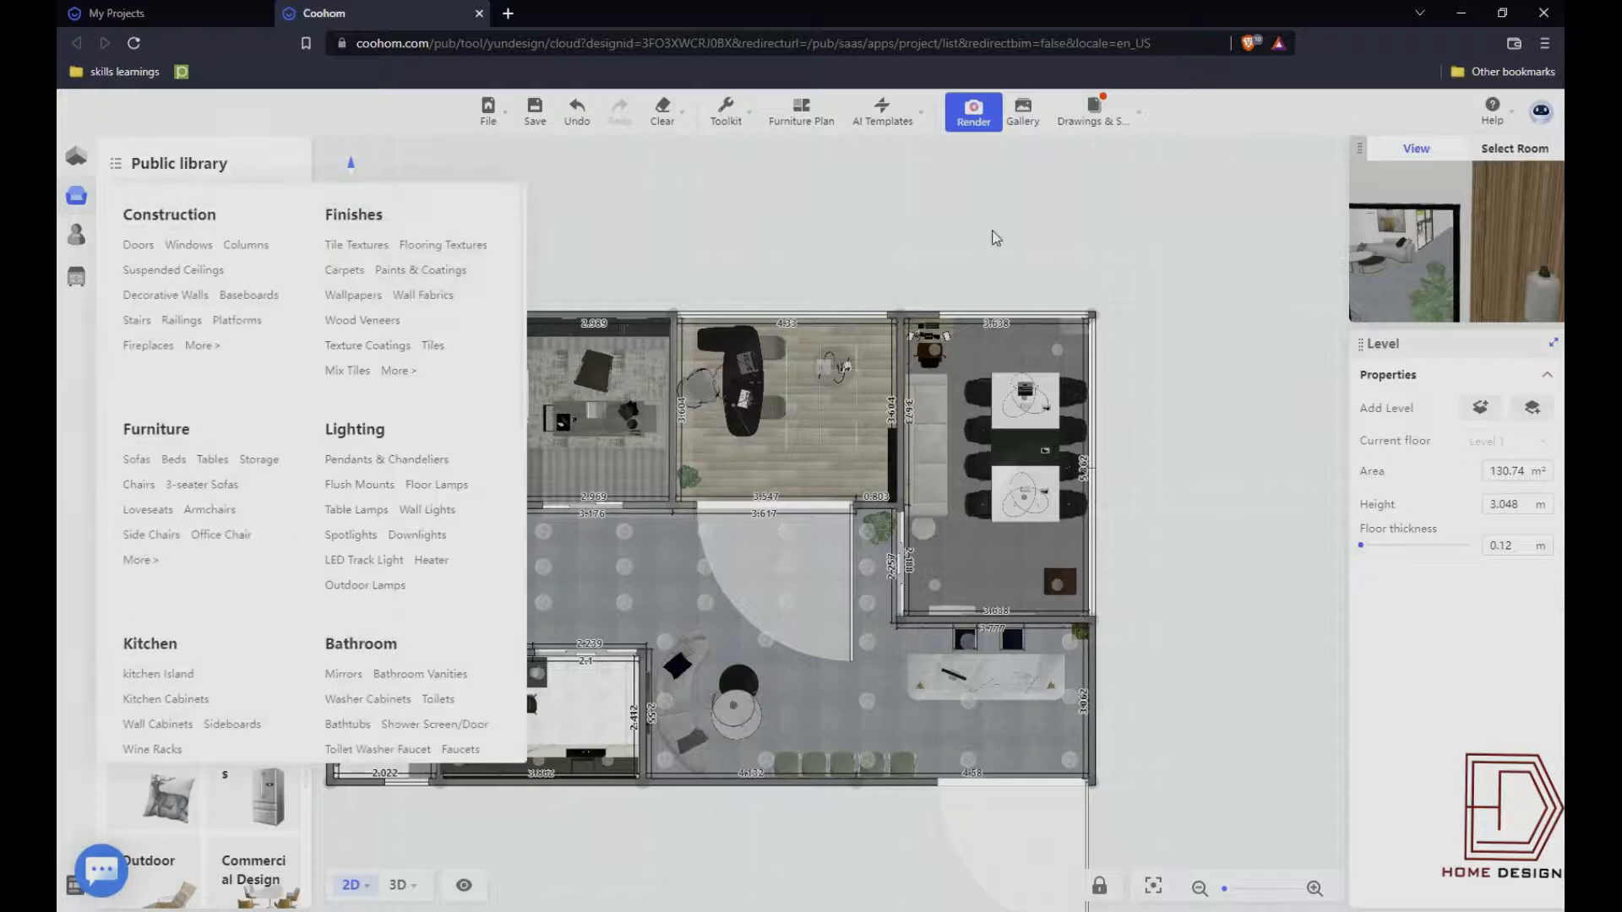
key(Return)
mouse_move(187, 243)
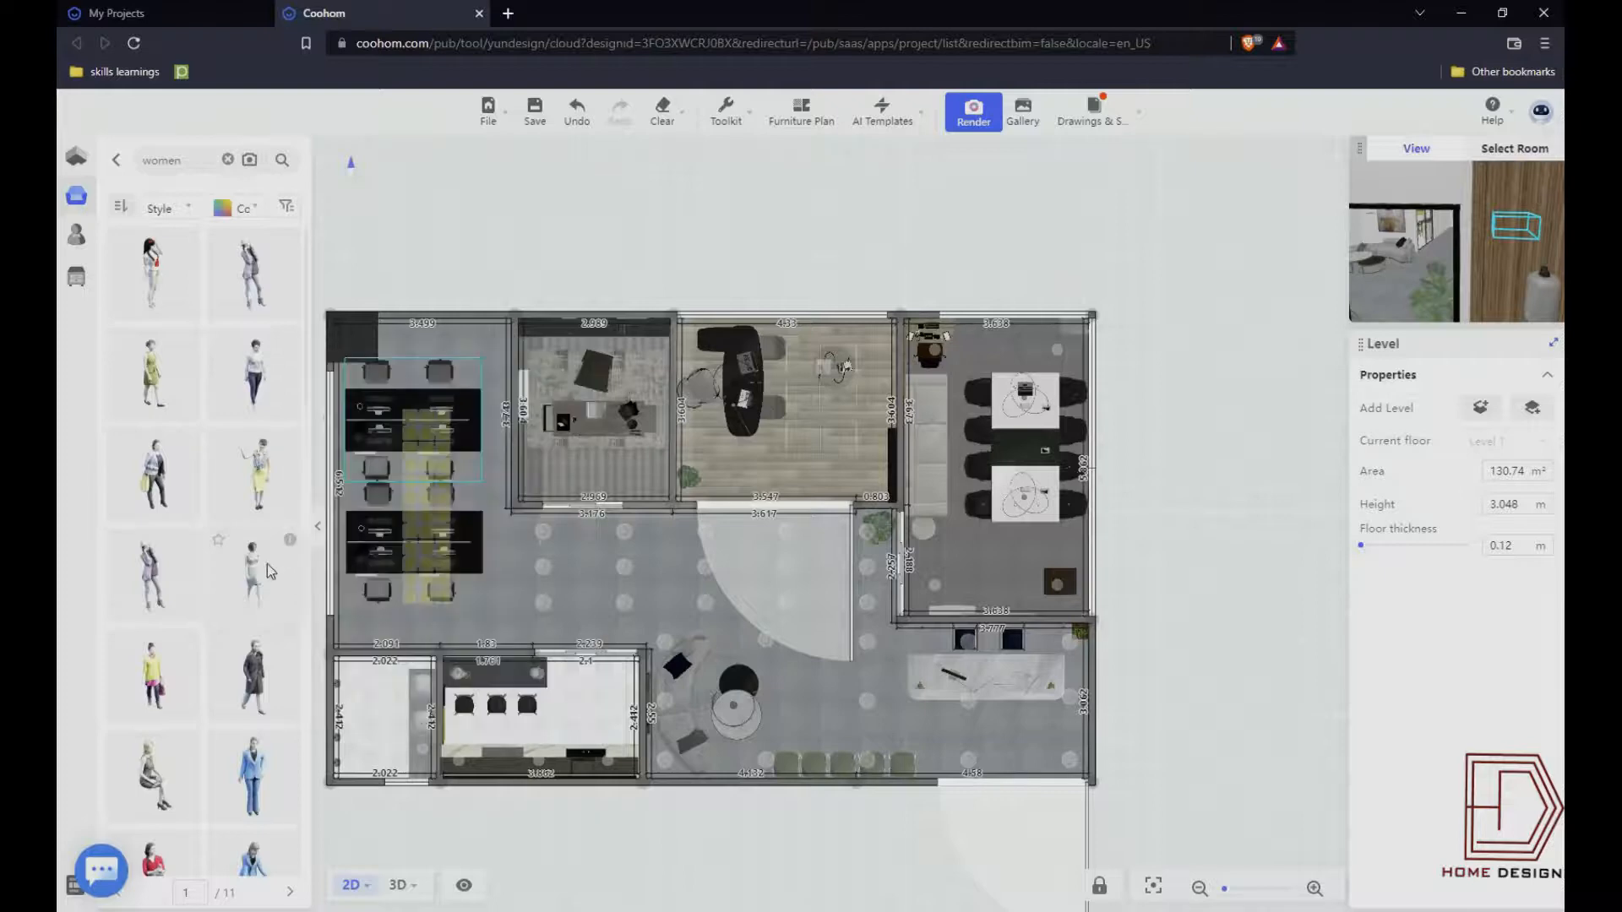
drag(271, 576, 947, 645)
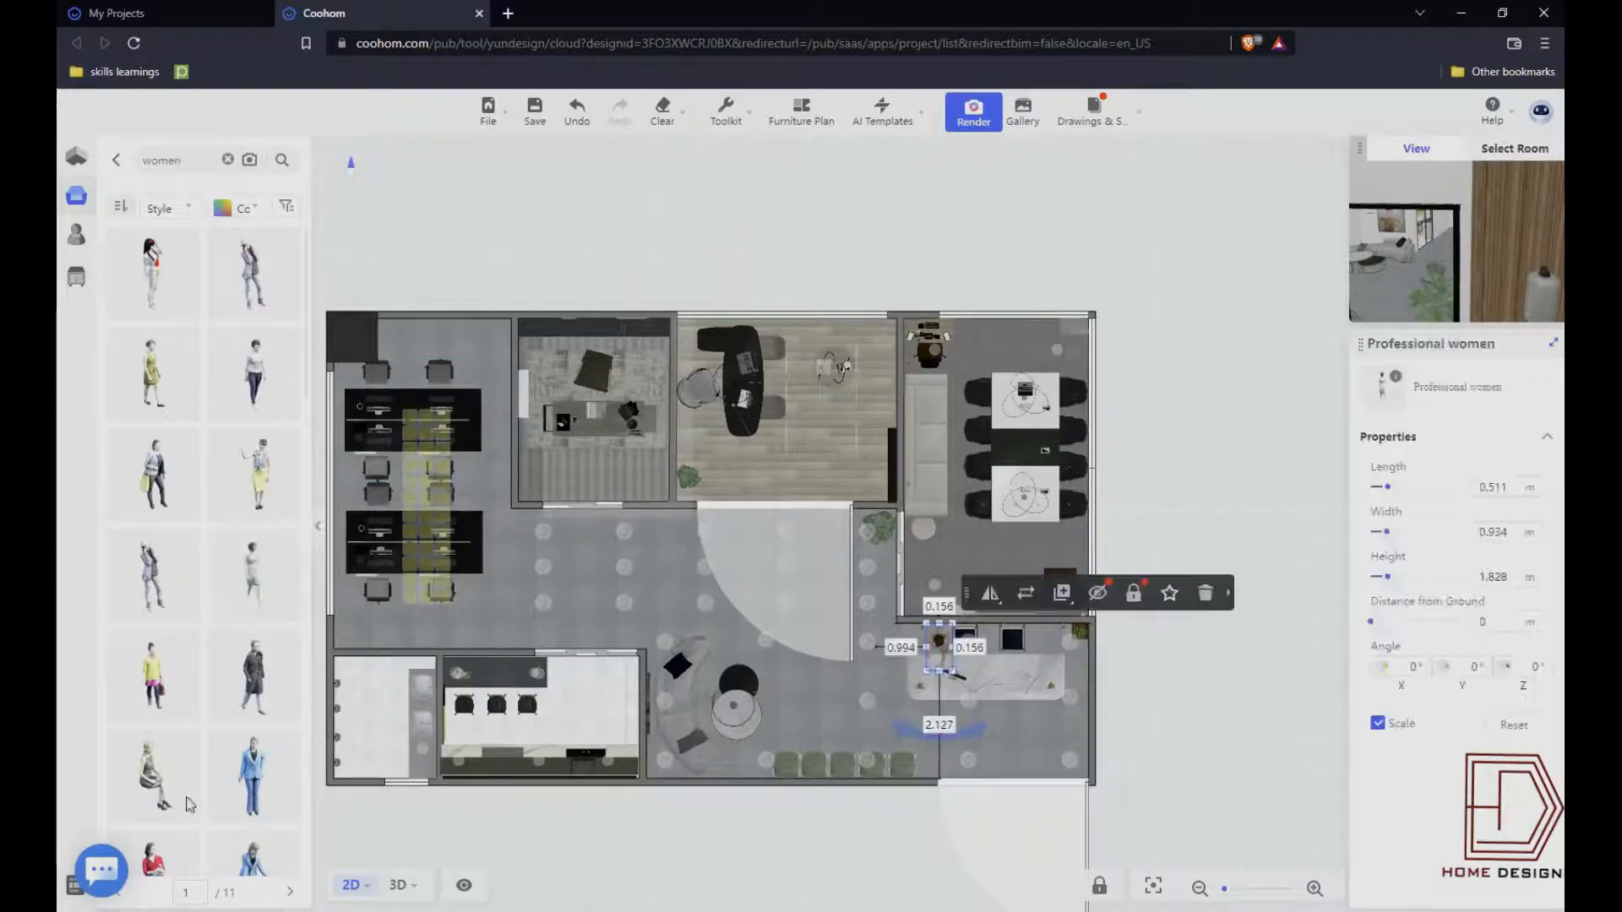
drag(153, 776, 686, 715)
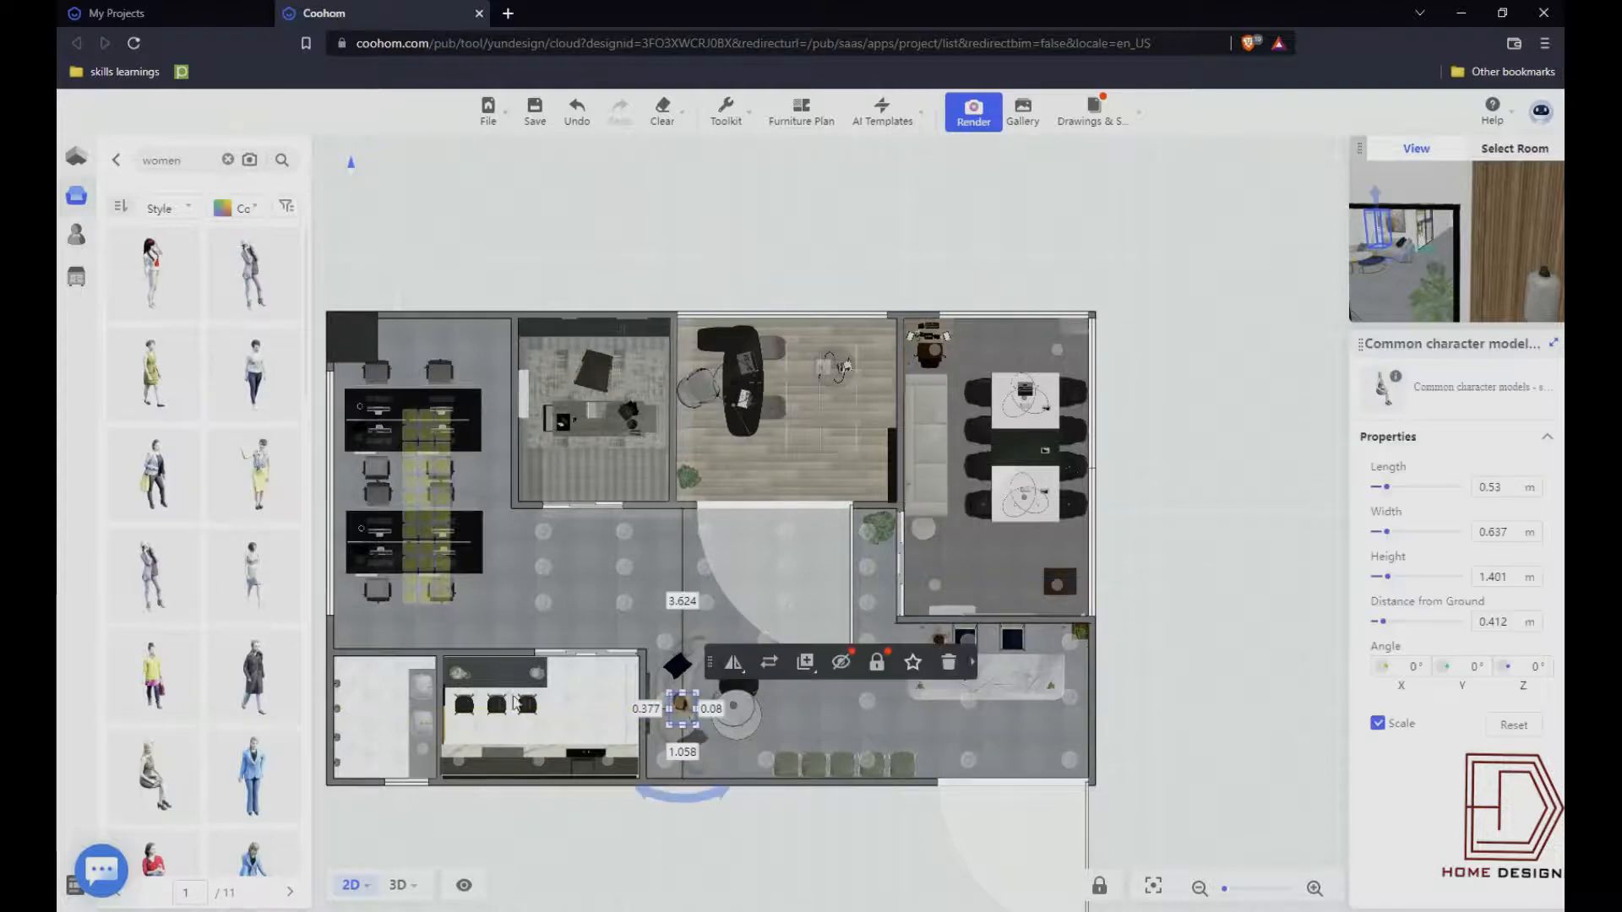
- Place the woman in the blue suit behind the reception desk's right end and delete the standing woman at its left end
drag(251, 784, 1092, 661)
scroll(1014, 642, up, 5)
scroll(673, 654, down, 3)
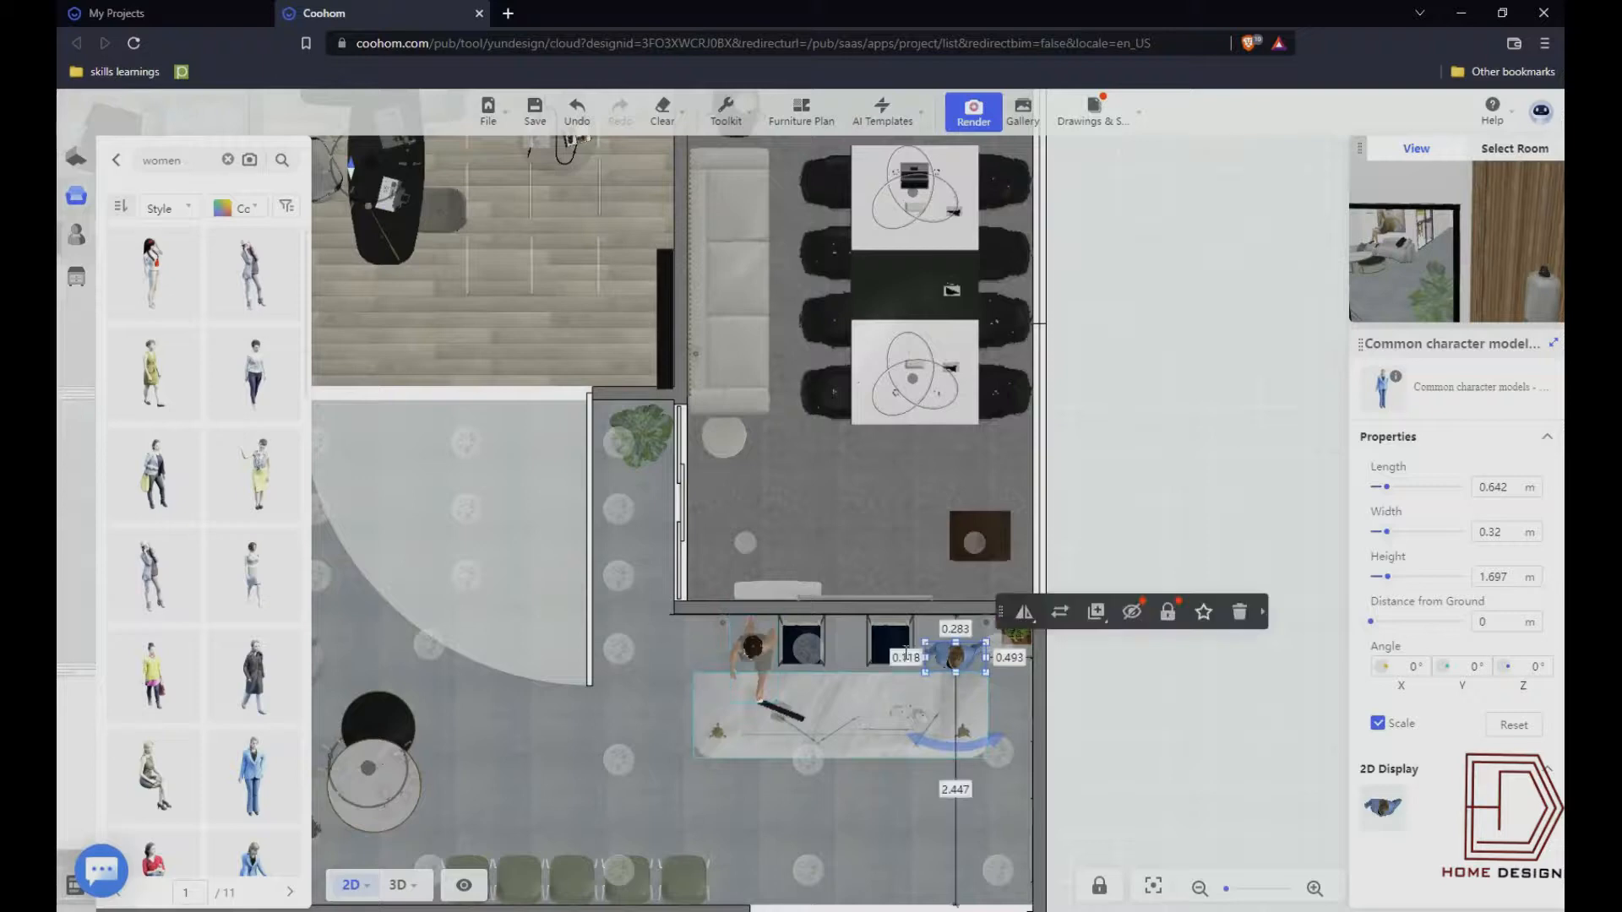
click(766, 659)
key(Delete)
scroll(800, 657, down, 5)
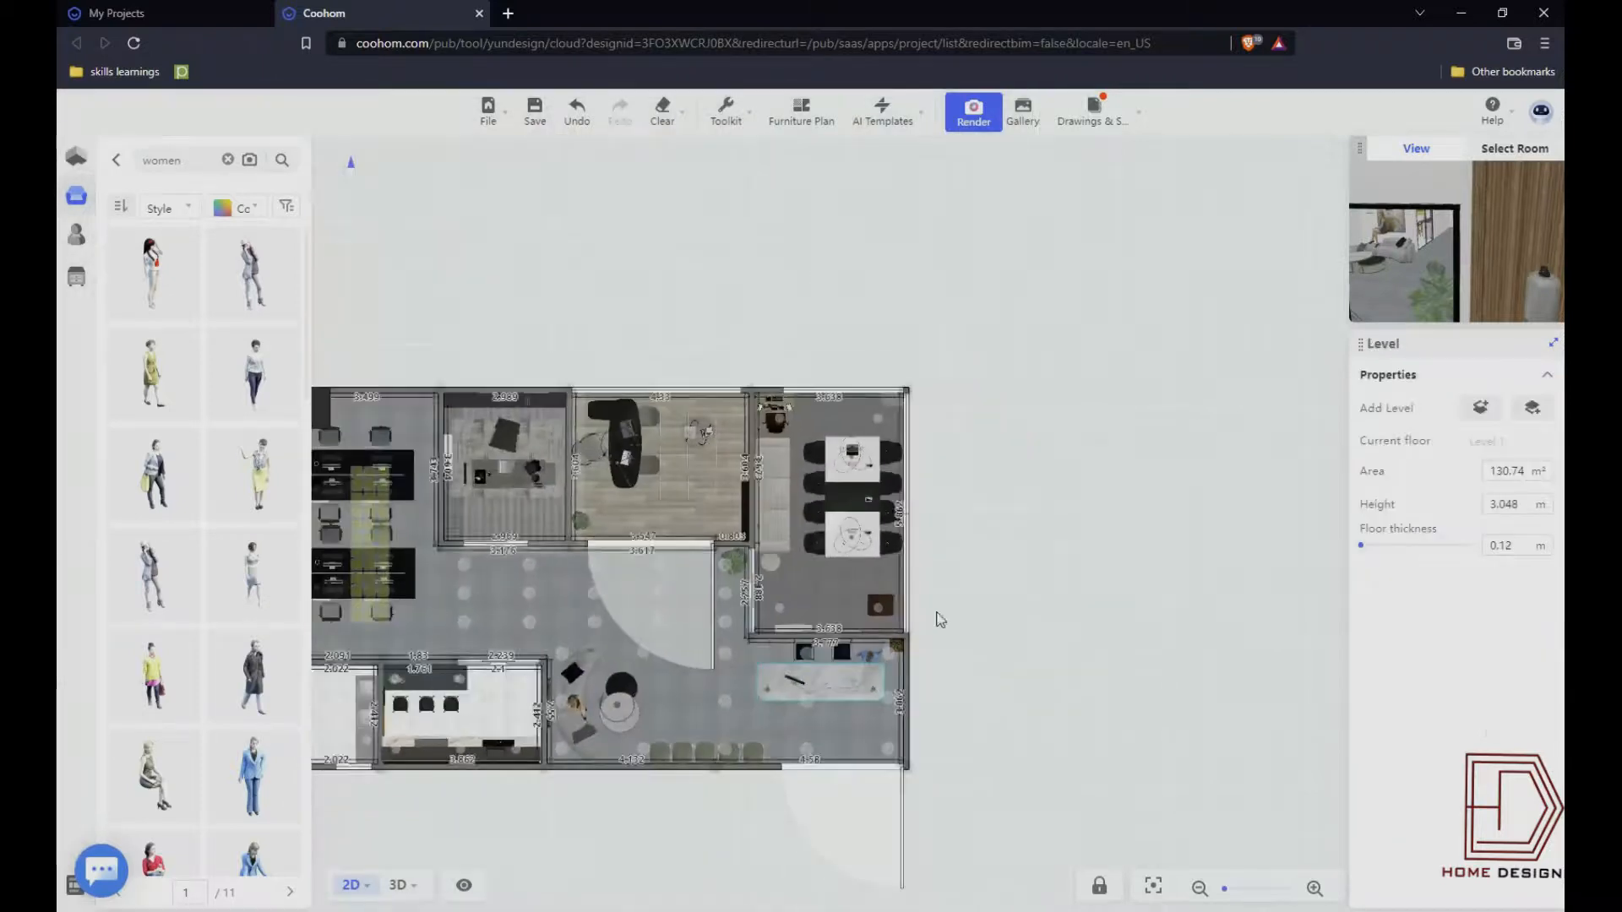
scroll(937, 619, down, 3)
scroll(717, 642, up, 5)
scroll(788, 618, down, 1)
click(116, 159)
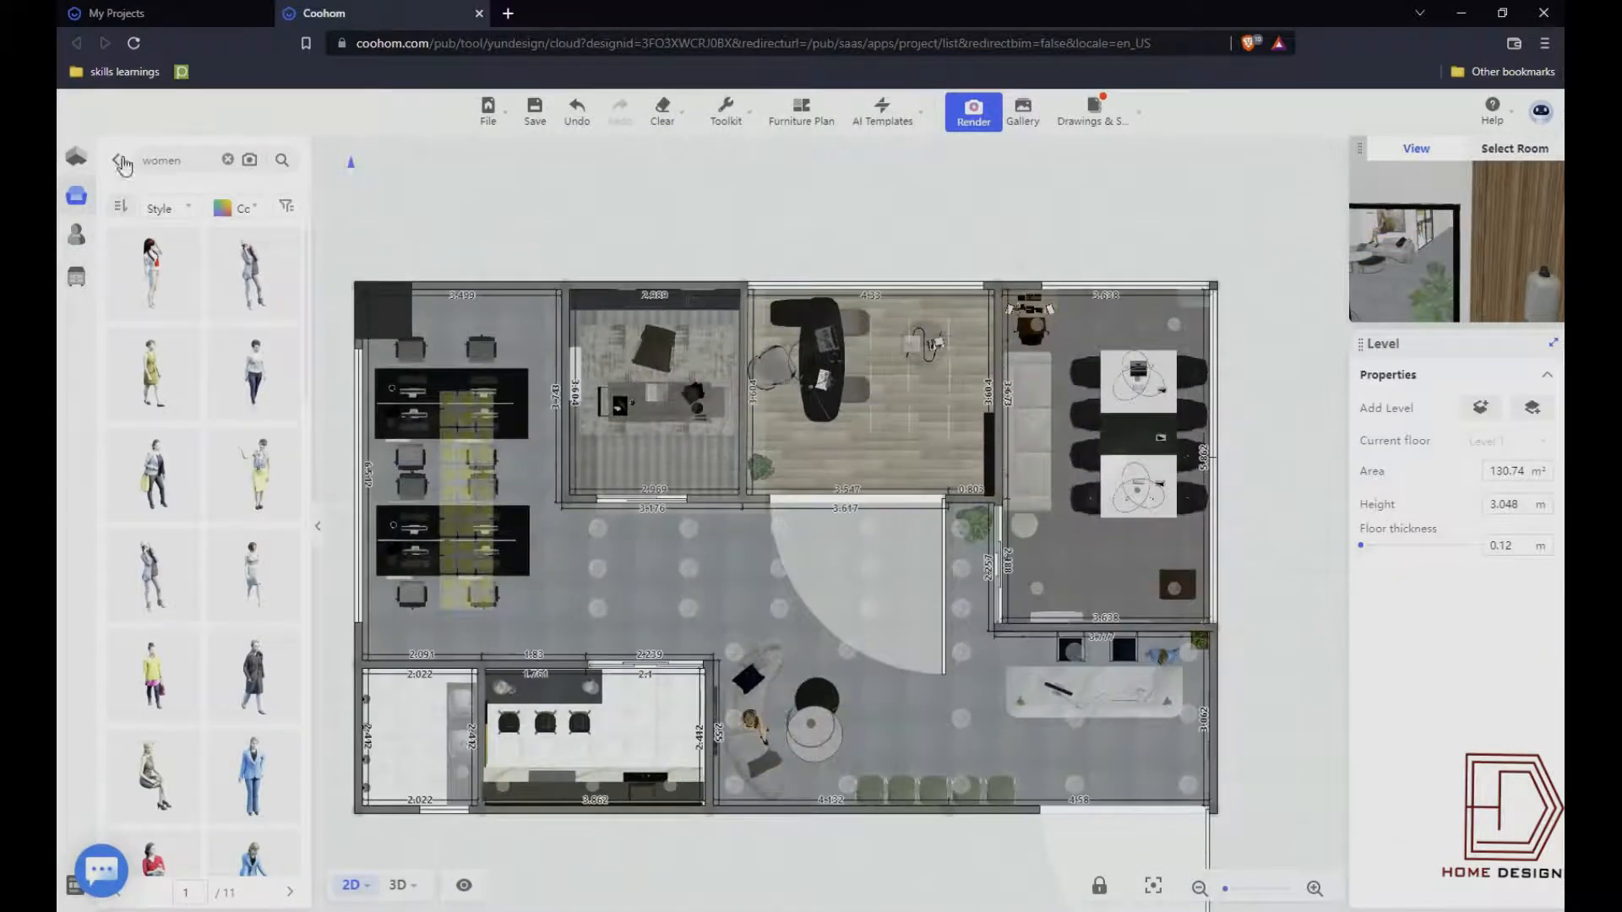
- Open the render setup and aim the front-view camera from the waiting chairs toward the reception desk
scroll(828, 169, down, 2)
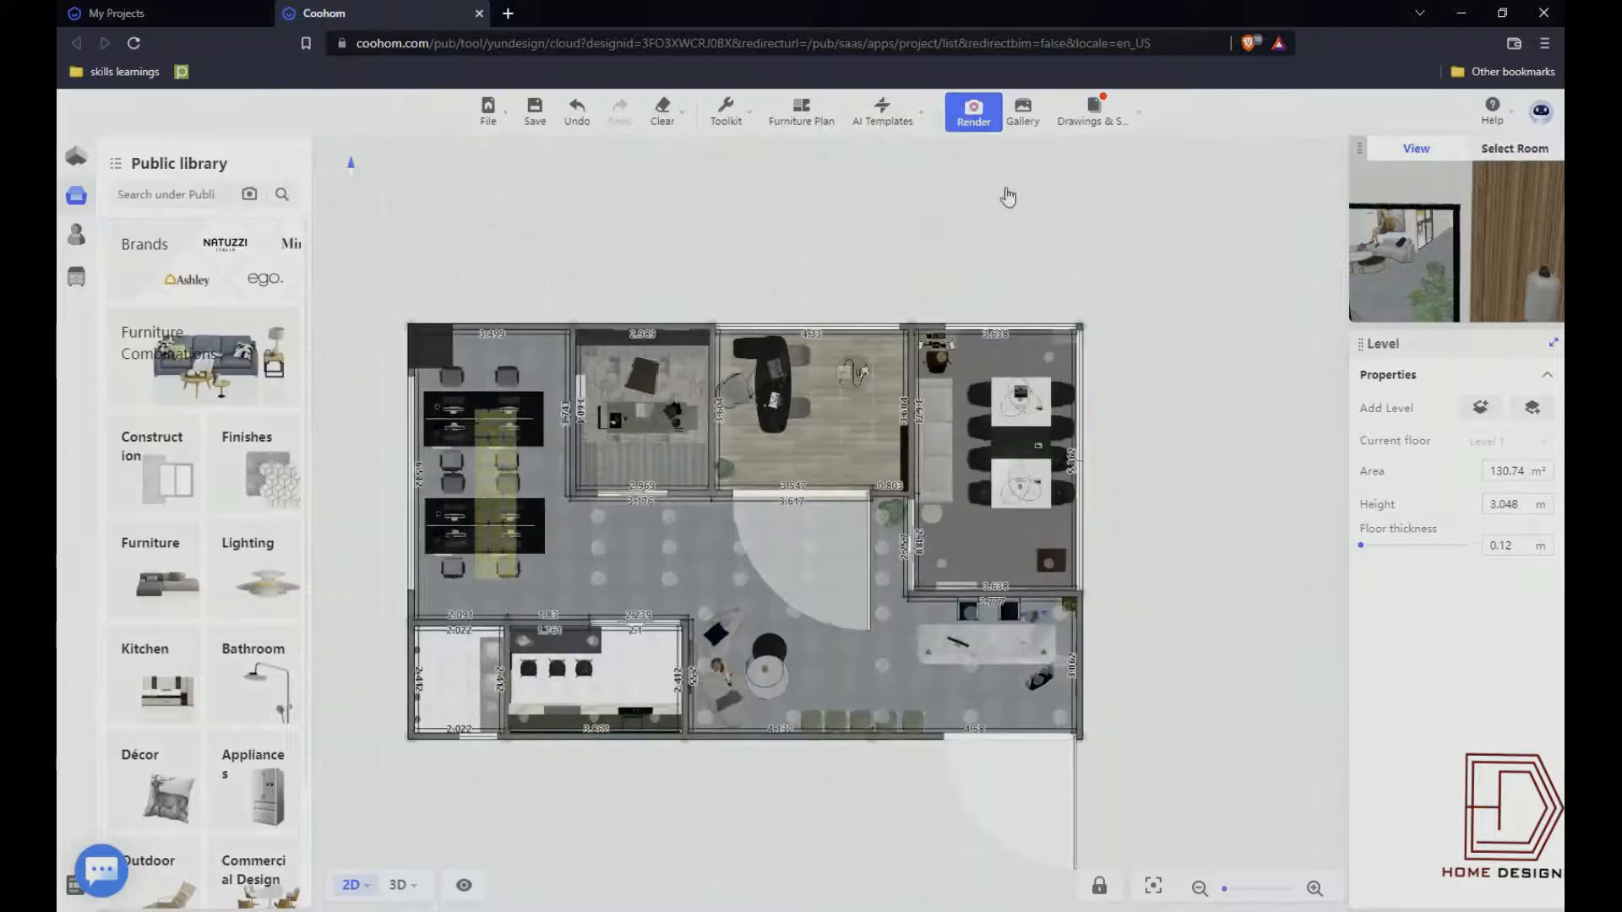
click(973, 112)
scroll(957, 681, up, 3)
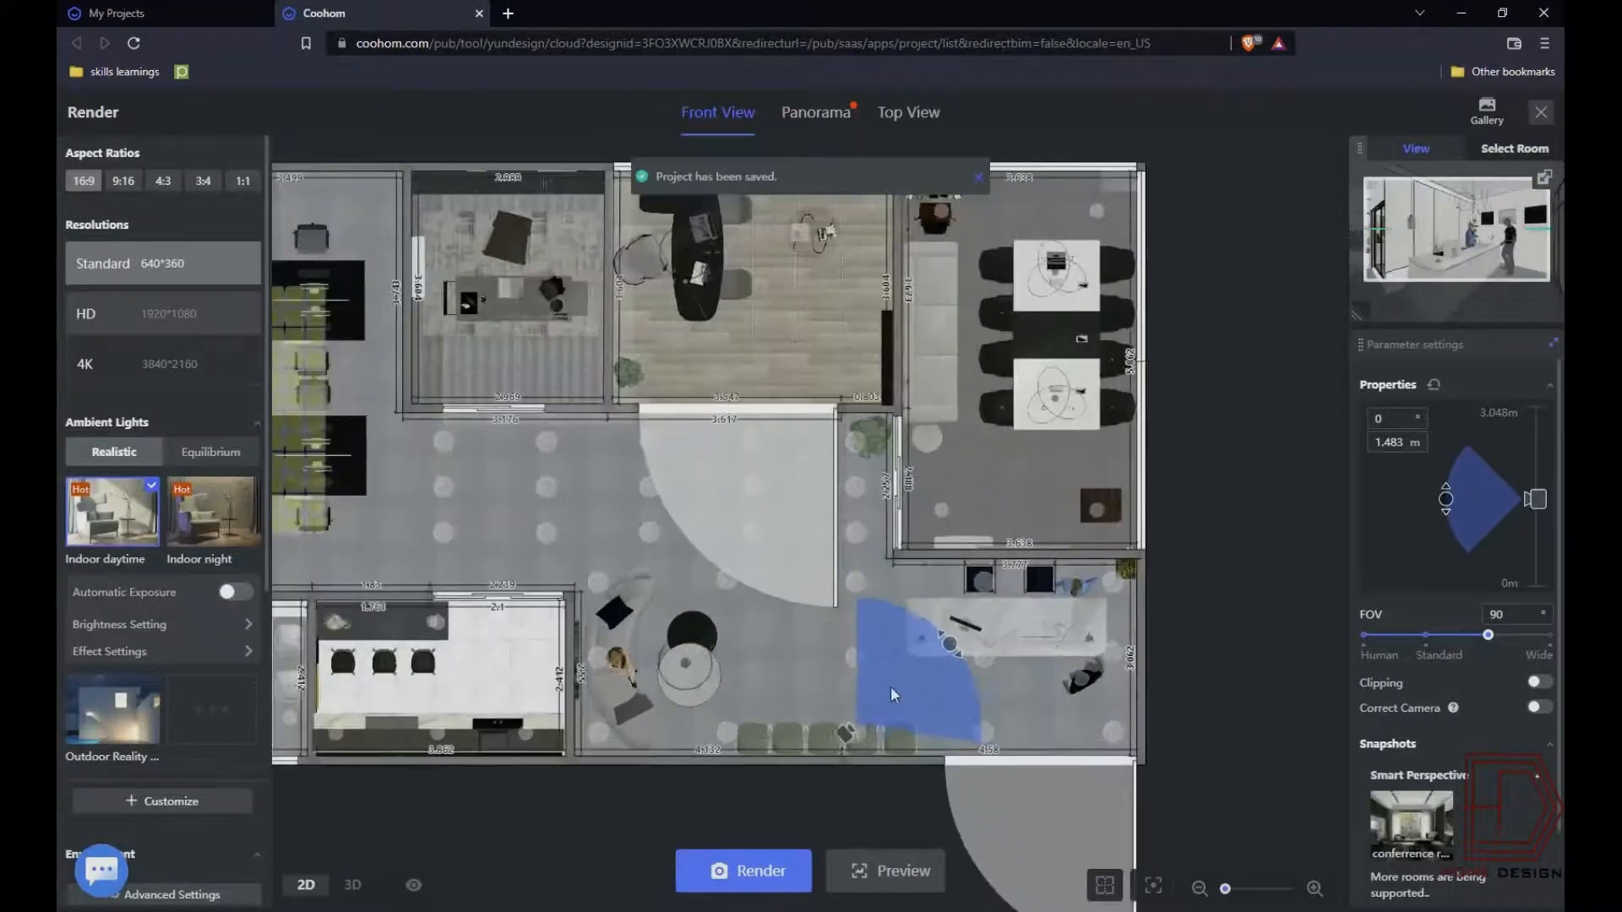
drag(951, 641, 974, 650)
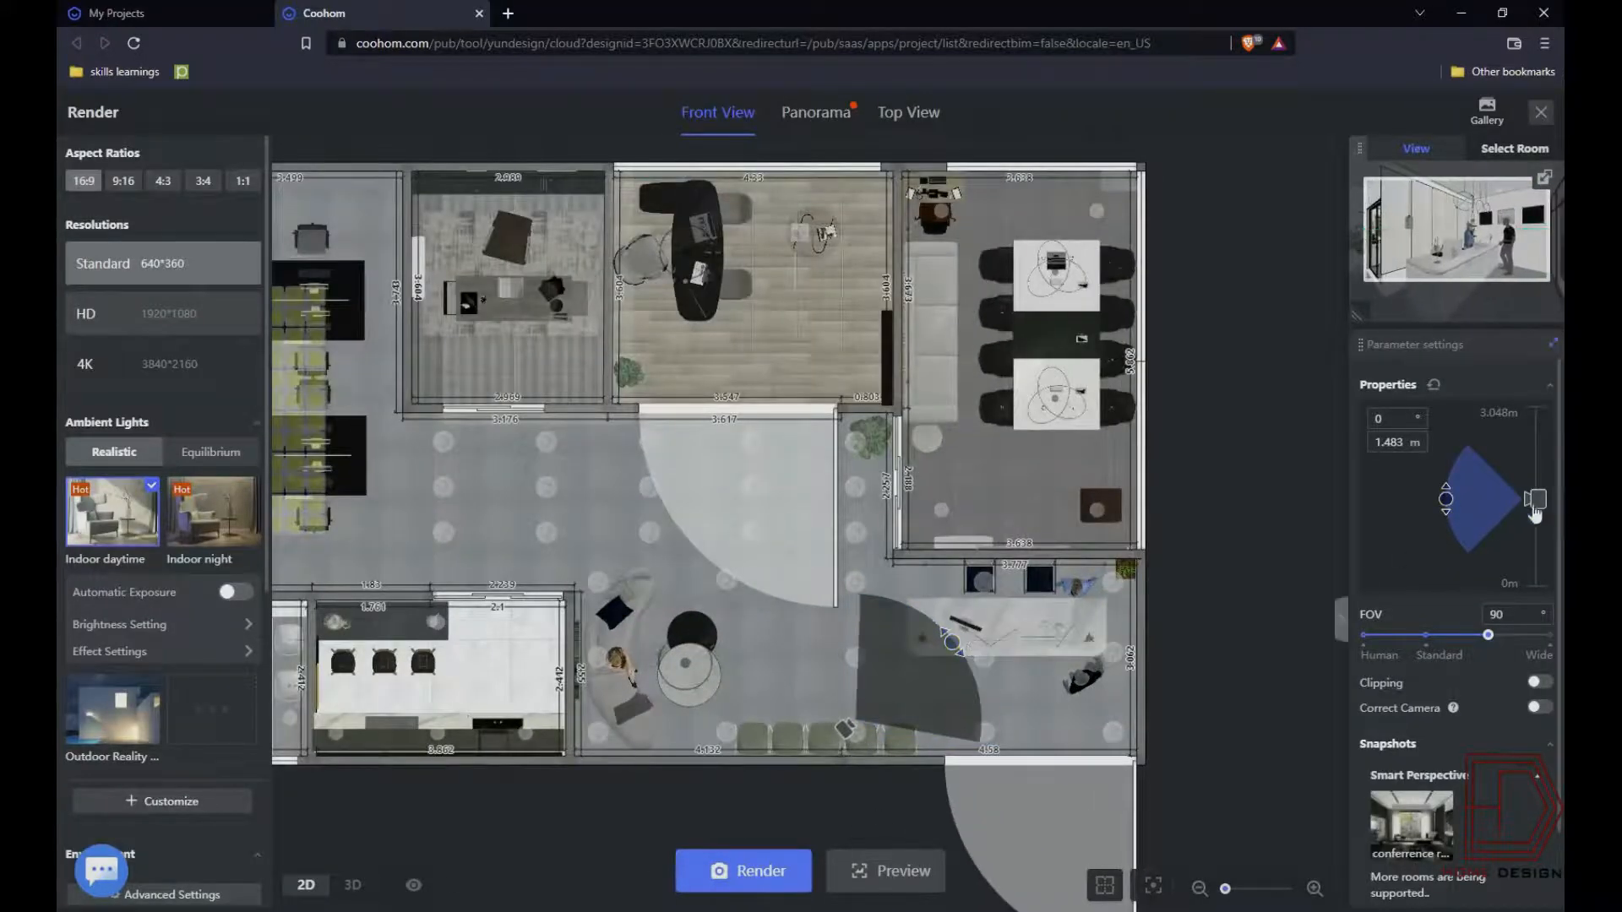
- Create the custom lighting scheme "Indoor daytime (1)" from the Indoor daytime template
click(170, 799)
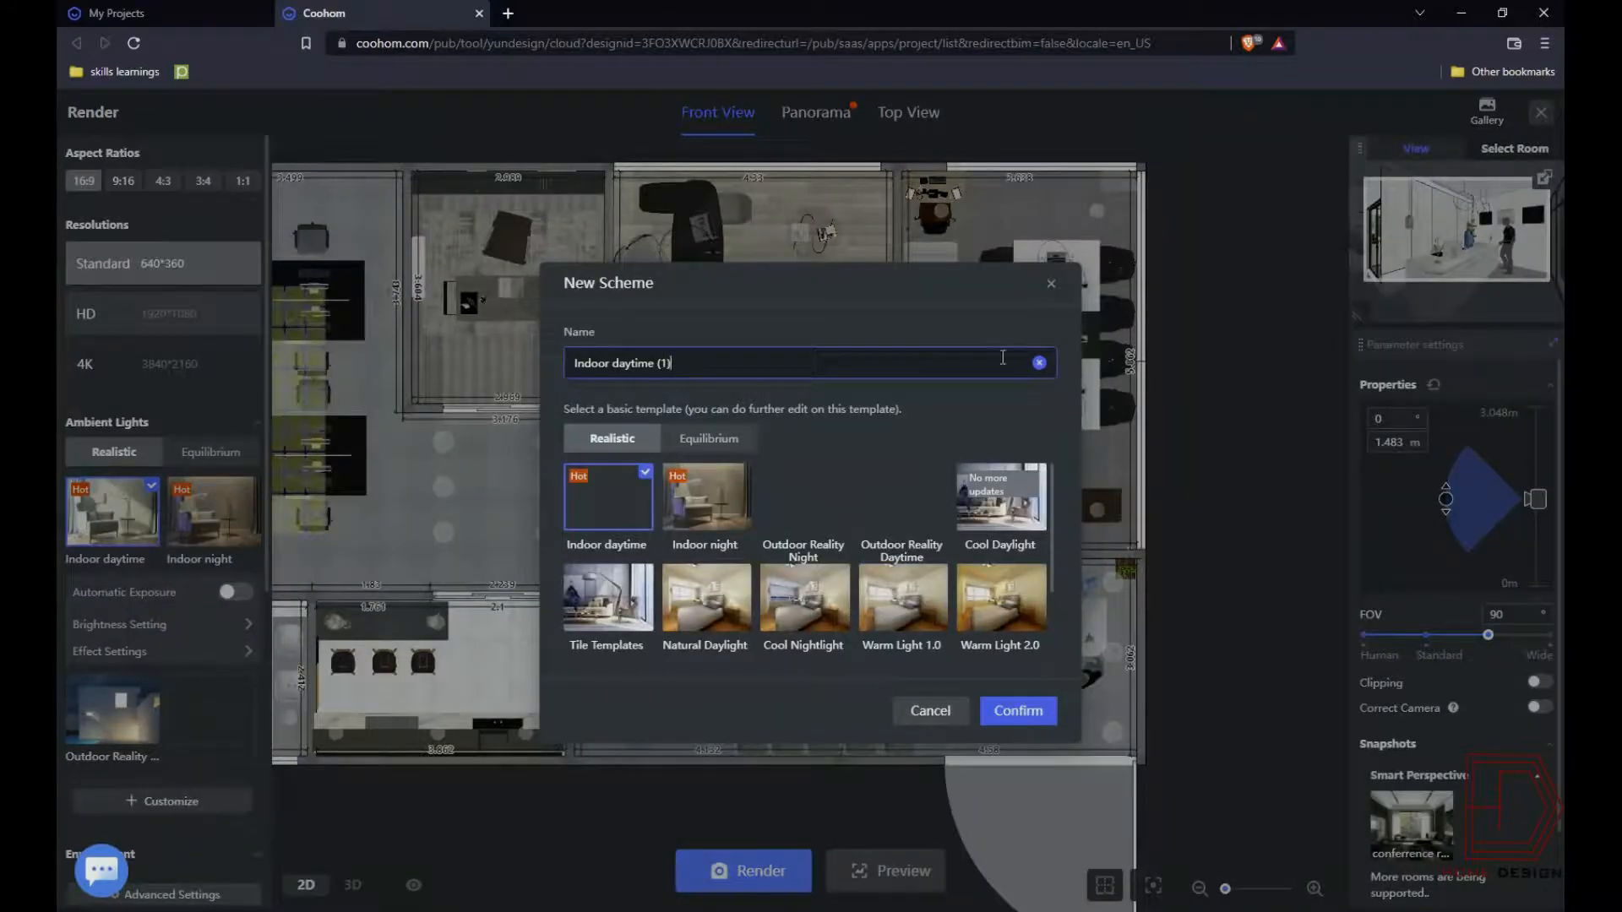
click(1008, 706)
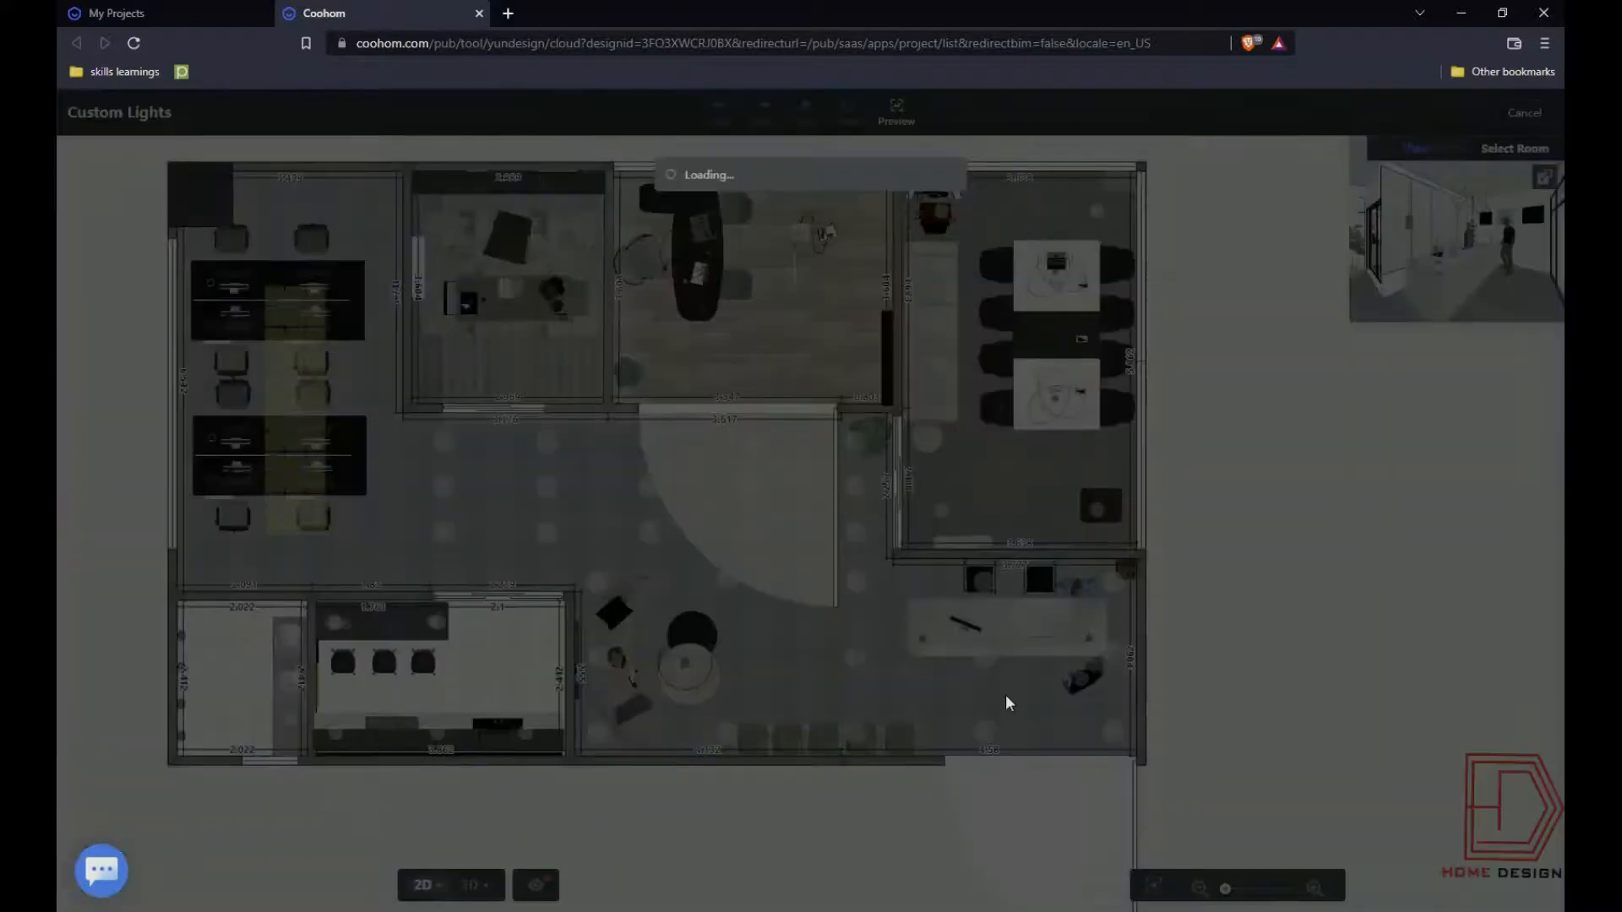
scroll(893, 583, up, 5)
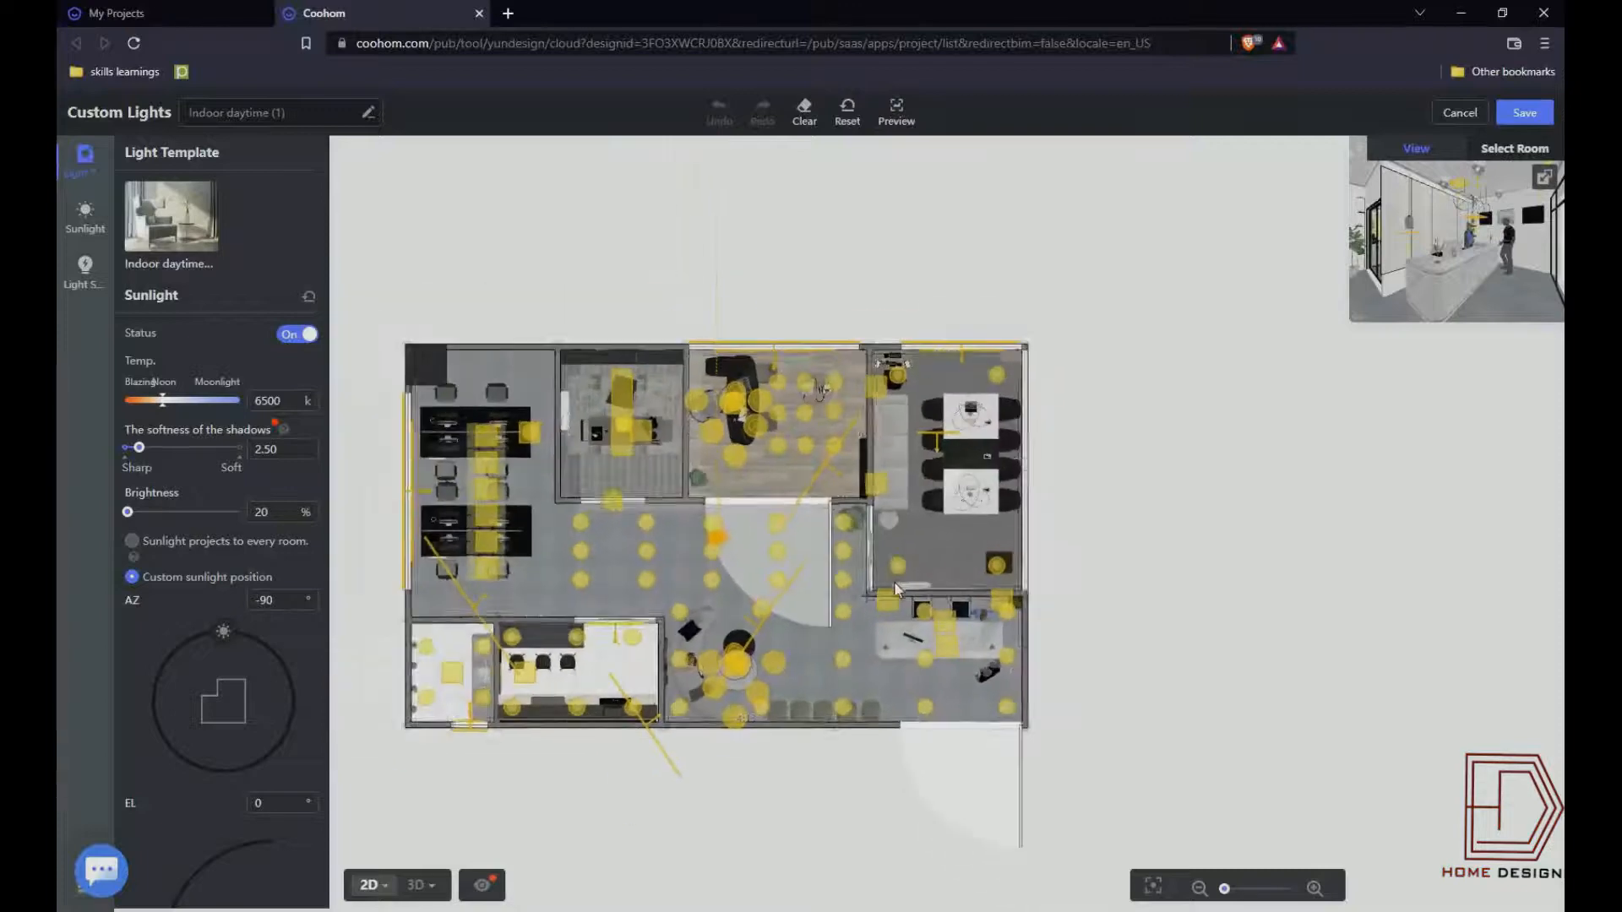
- Delete the slanted face lights in the hall and beside the kitchen, and turn the sunlight to an azimuth of 139°
click(829, 404)
key(Delete)
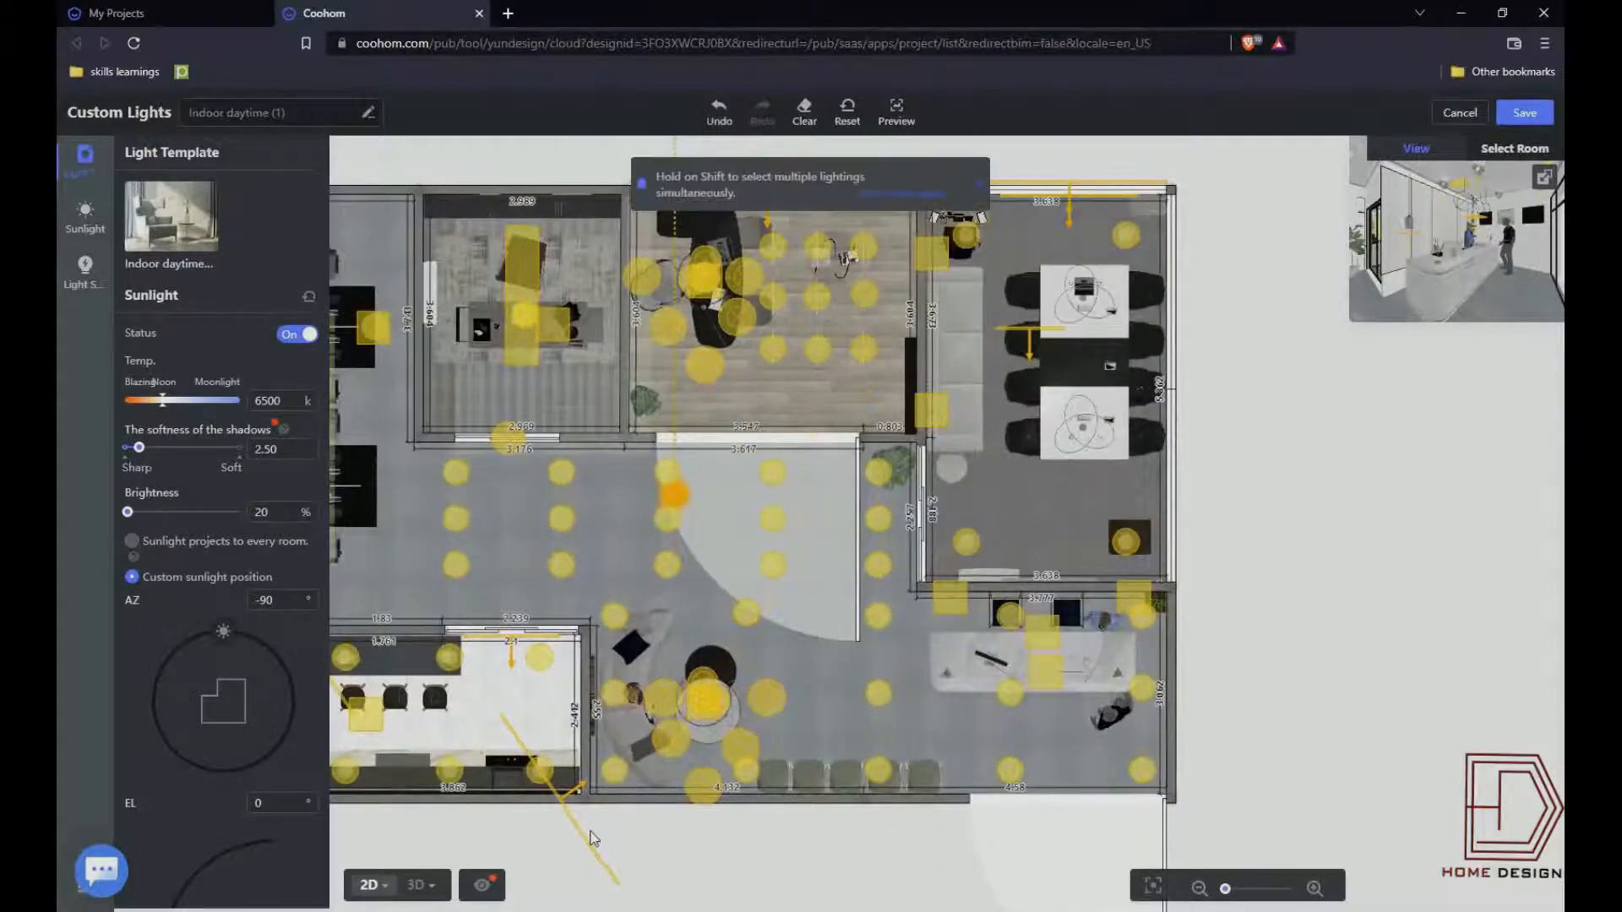
scroll(608, 726, down, 3)
drag(650, 246, 929, 851)
scroll(659, 718, up, 4)
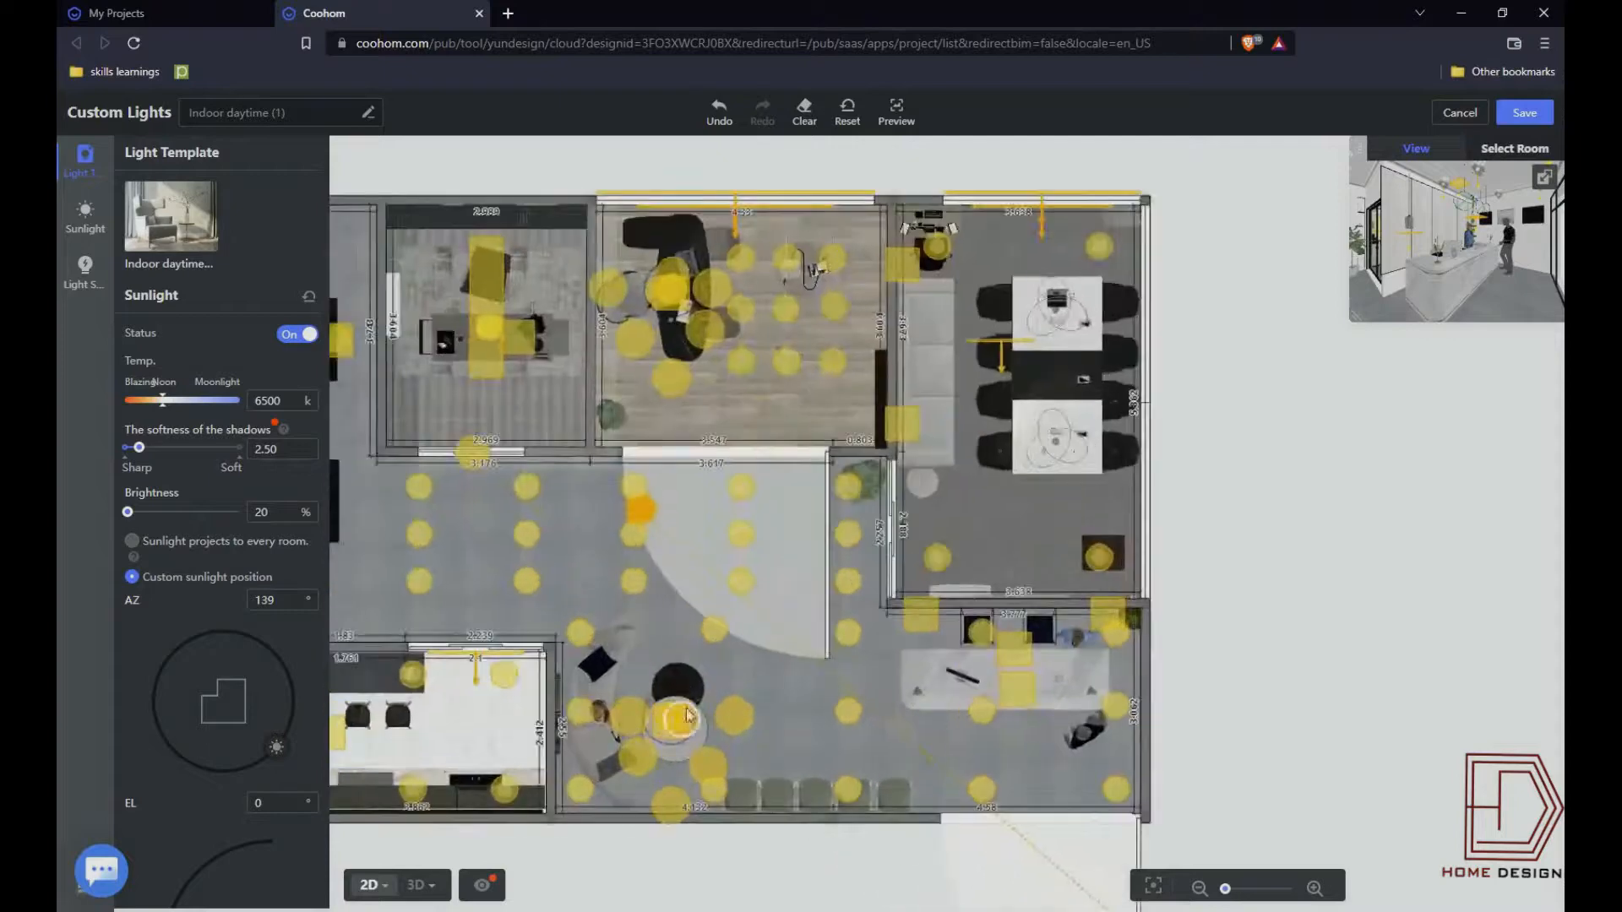
- Turn the conference room's inner rectangular face light to 90° and place it and a copy along the right-hand window wall
scroll(658, 723, up, 3)
scroll(639, 716, down, 5)
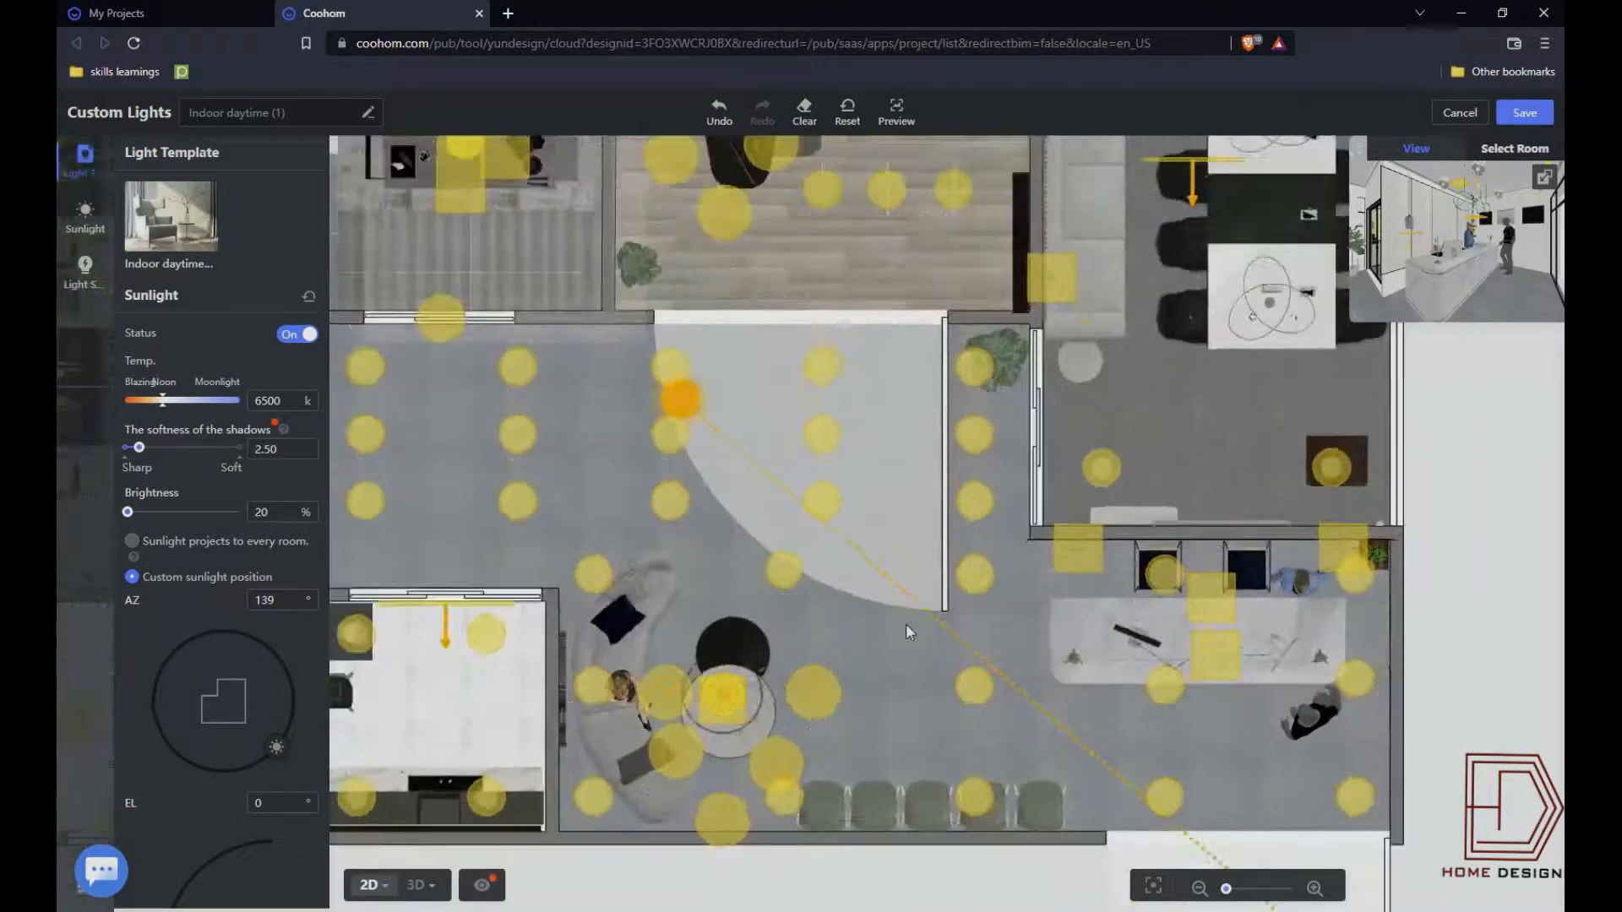
scroll(712, 421, up, 2)
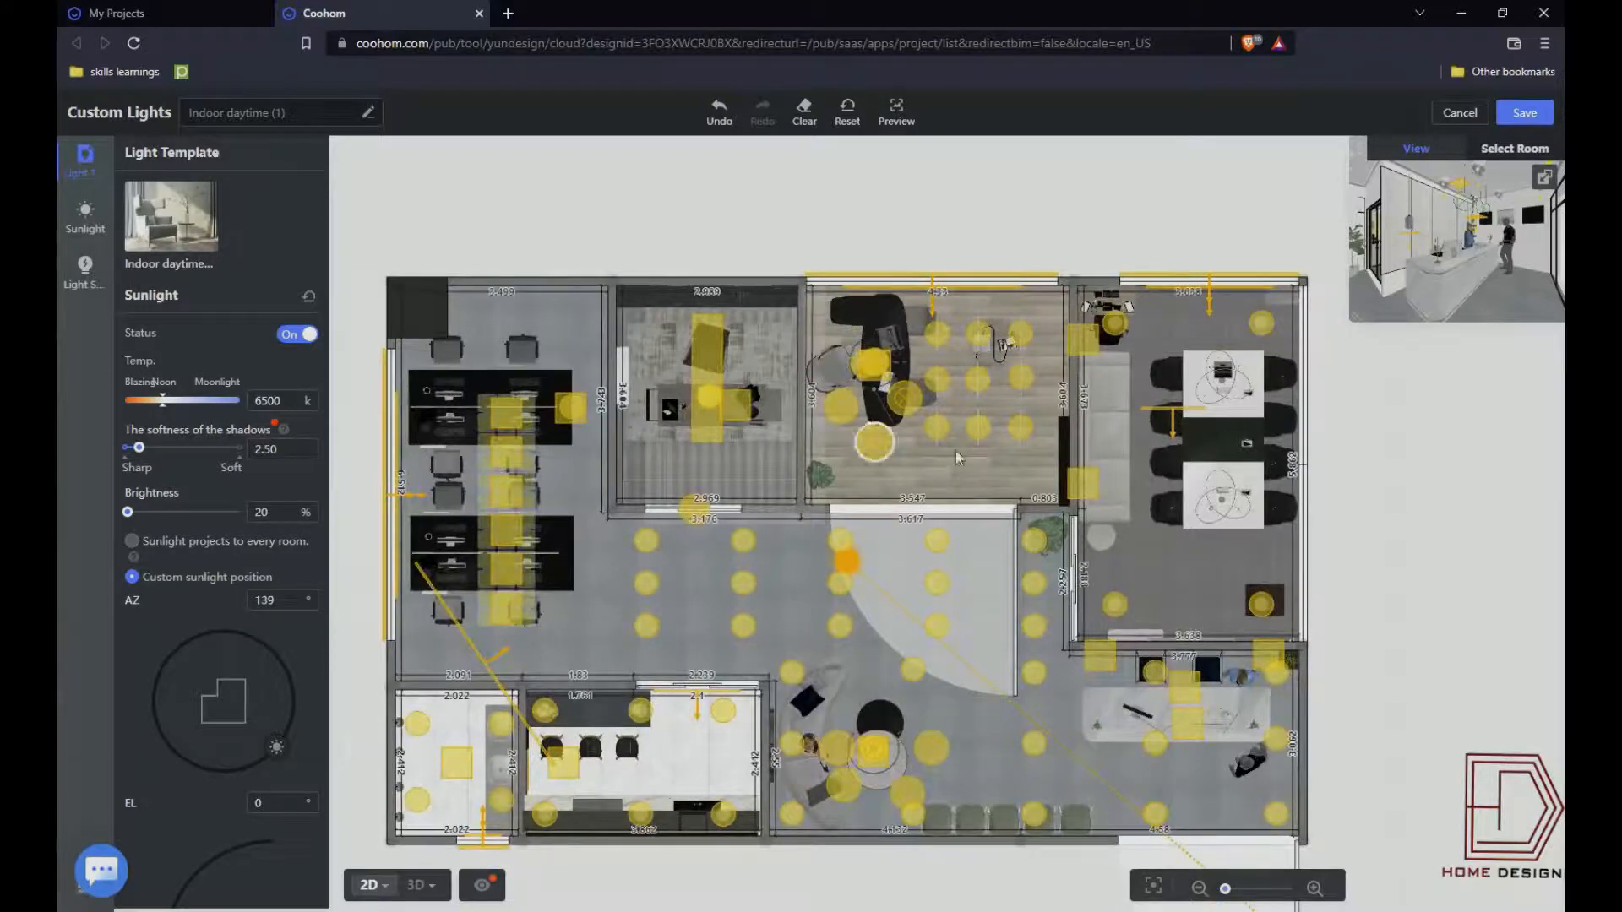
scroll(1056, 427, down, 2)
scroll(1076, 429, up, 3)
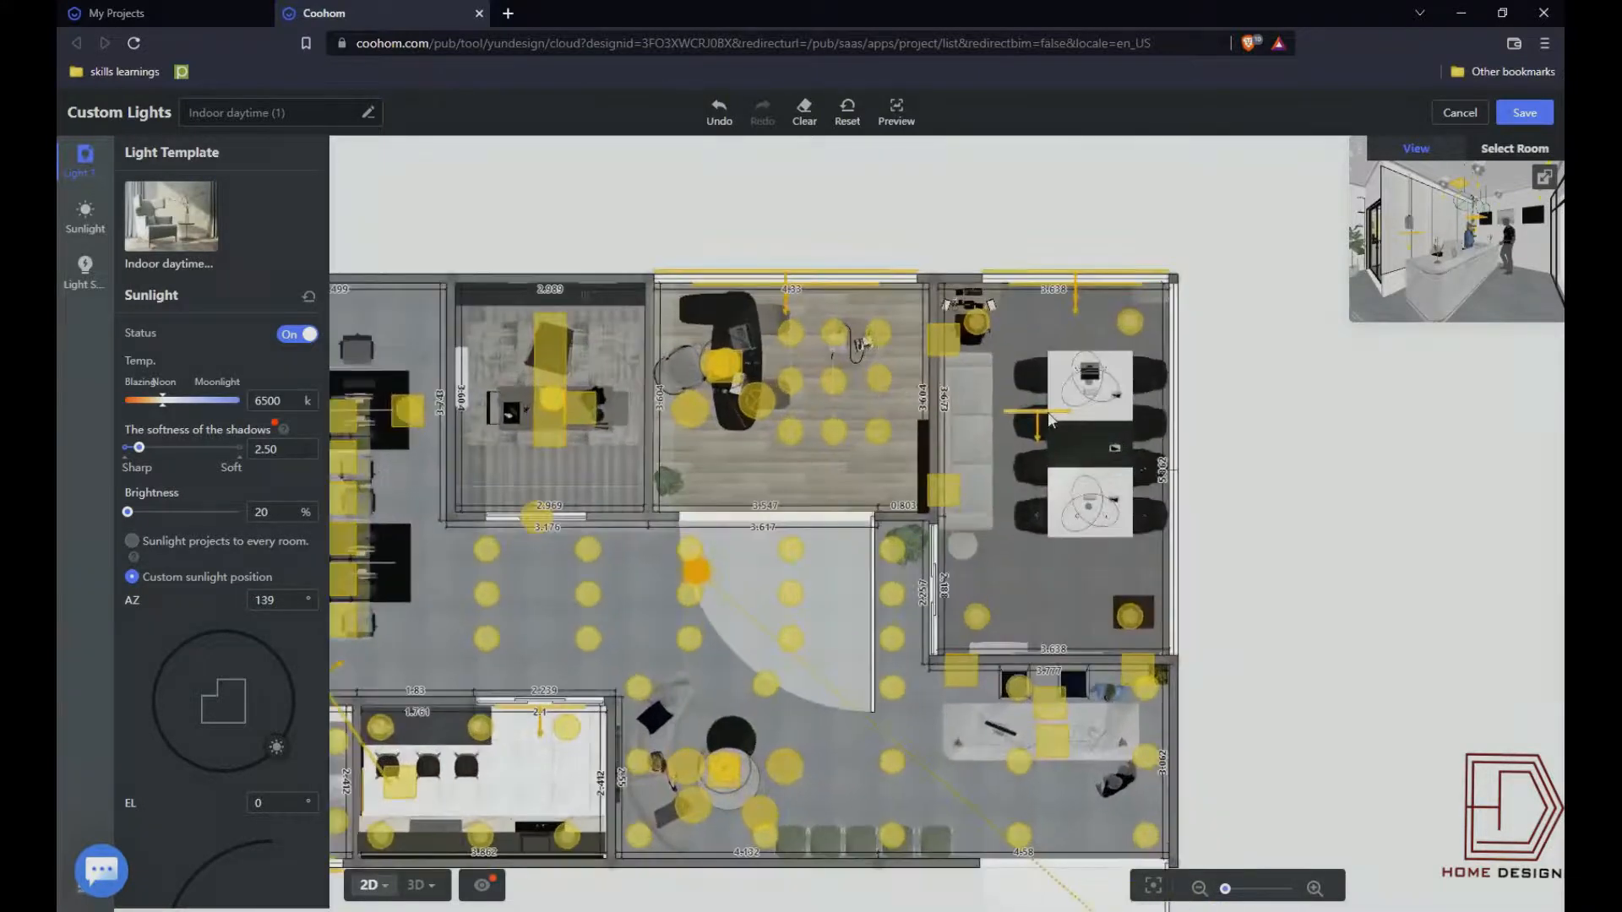
click(1102, 286)
drag(1101, 286, 1138, 525)
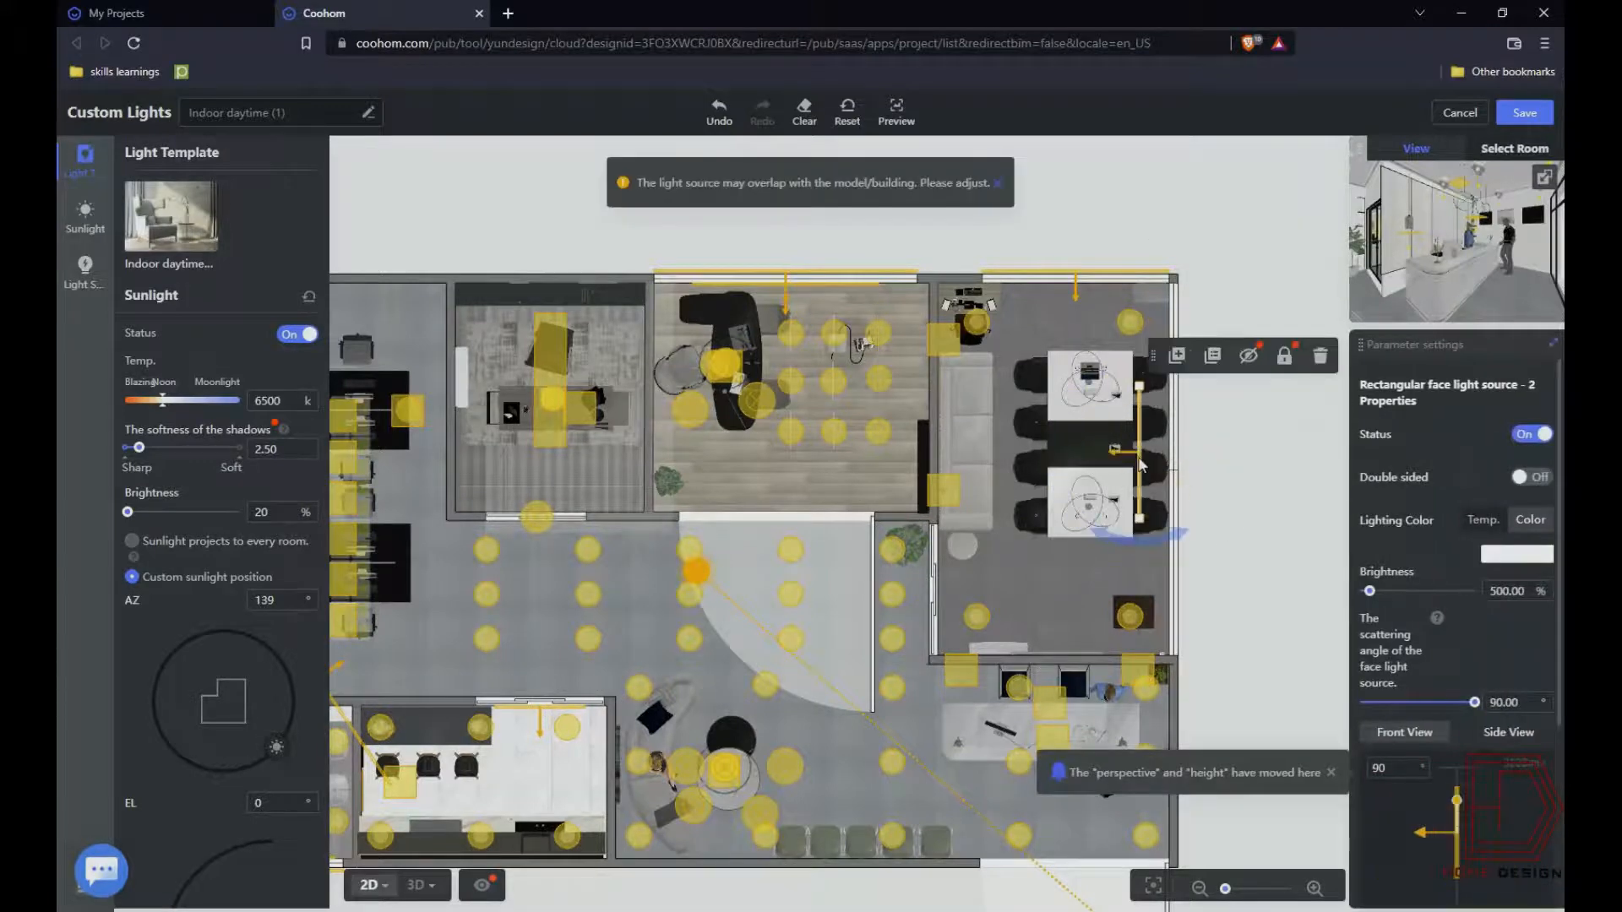
drag(1139, 460, 1180, 587)
click(1218, 484)
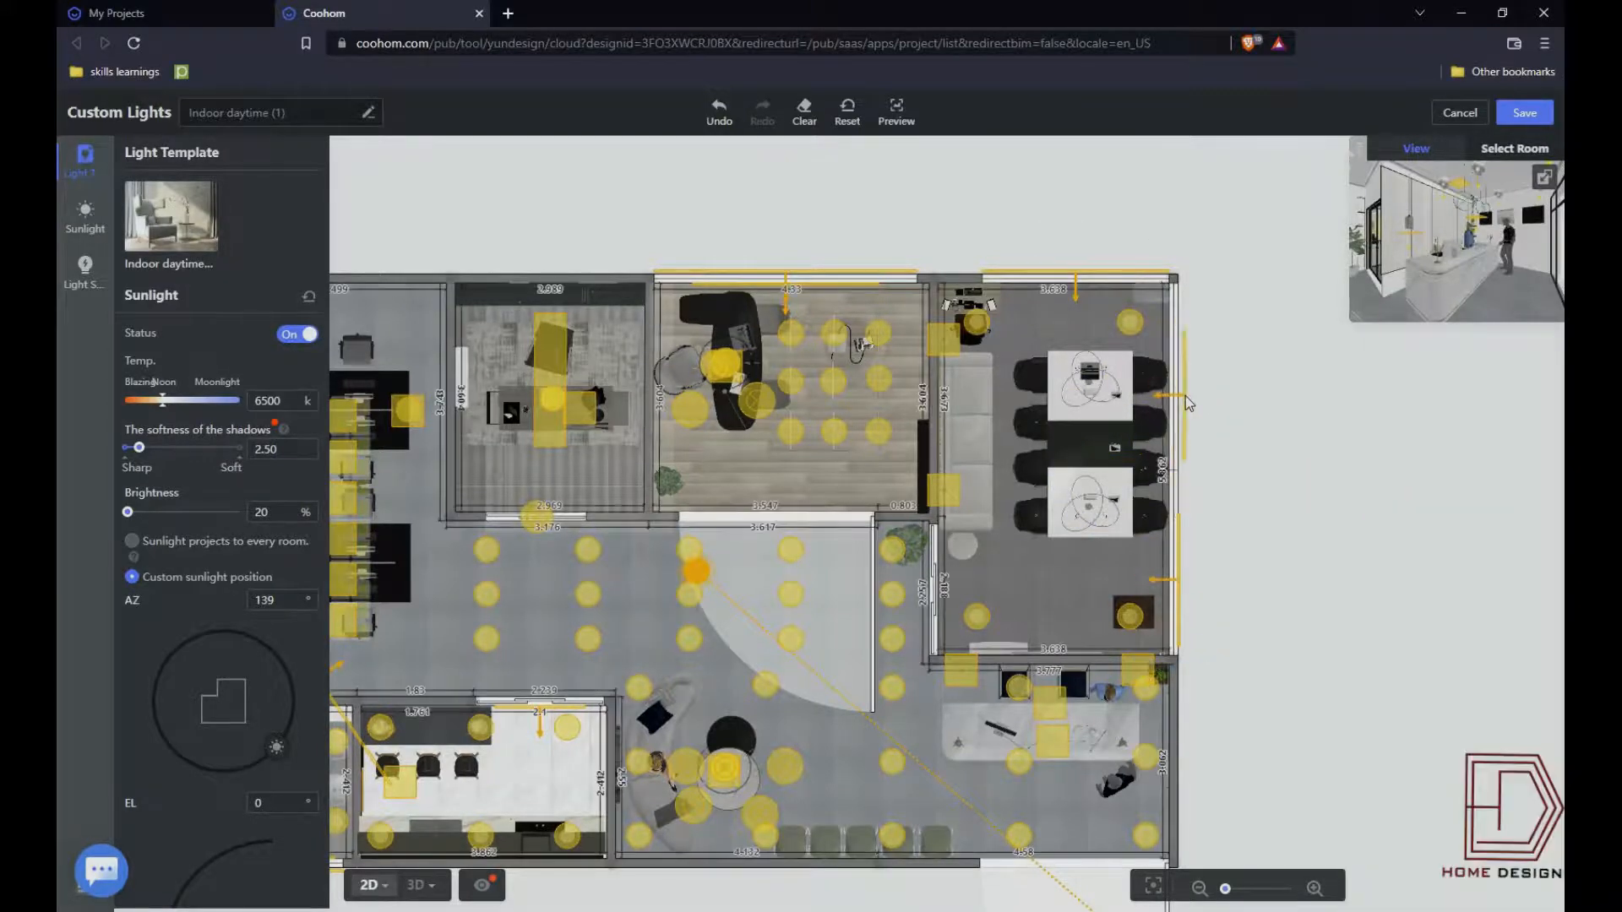
- Align the upper window face light with the lower one along the conference room's right-hand window wall
click(1182, 385)
click(1292, 662)
scroll(1292, 662, down, 2)
scroll(1292, 642, up, 2)
mouse_move(956, 505)
mouse_down()
mouse_move(1001, 502)
mouse_move(956, 505)
mouse_up()
click(1037, 543)
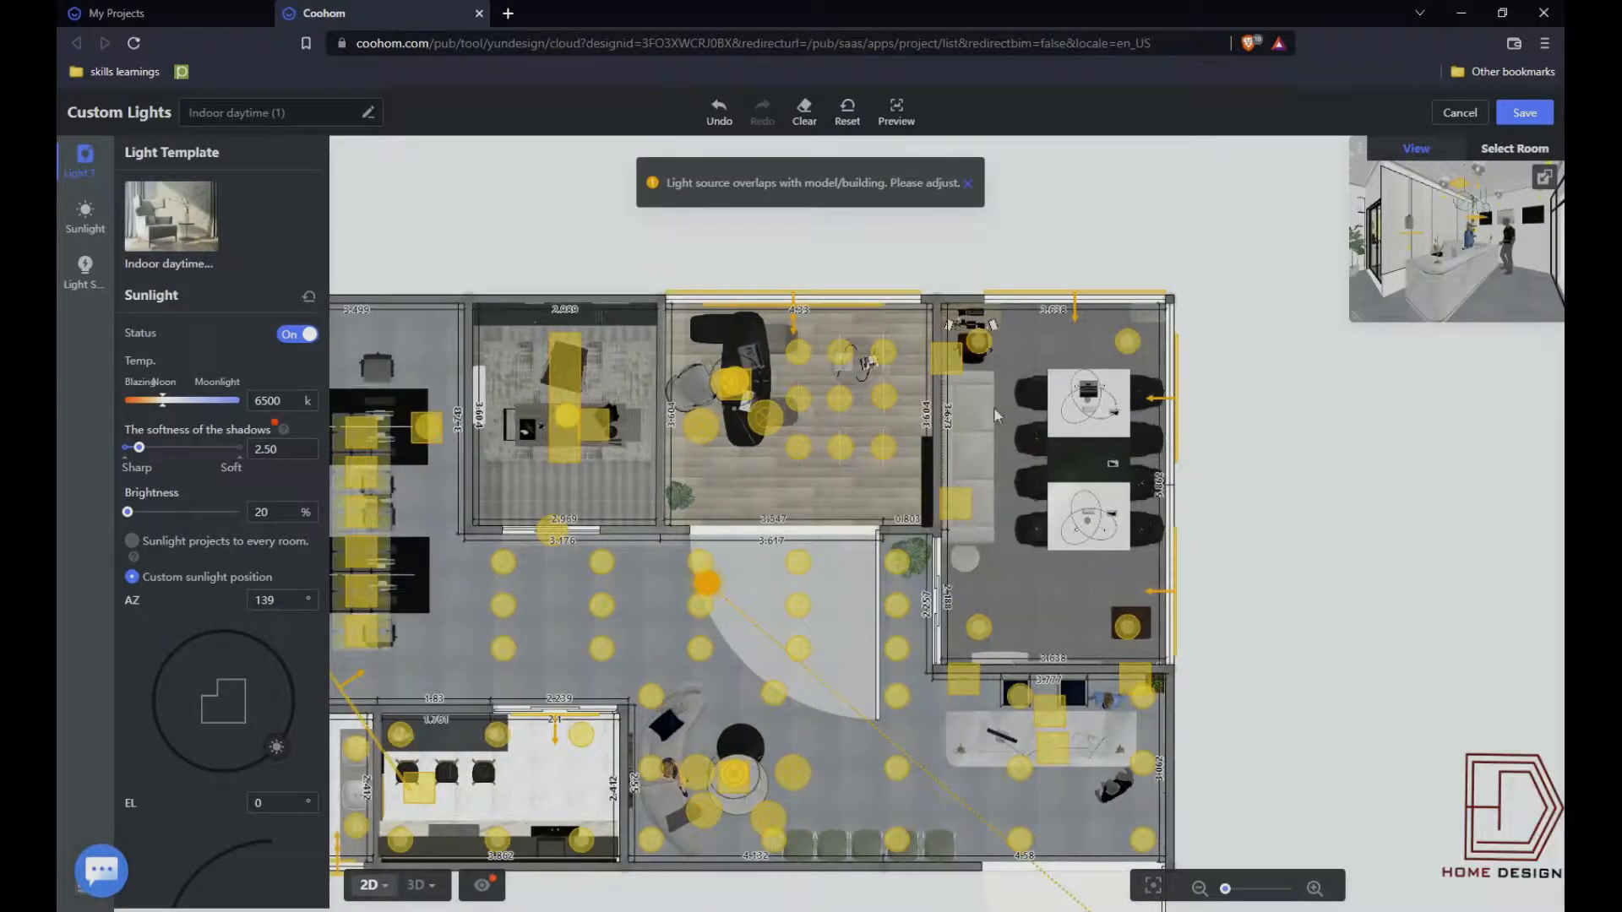
- Add a rectangular face light over the upper conference table, fit it to the tabletop, and place a matching one over the lower table
click(85, 272)
scroll(206, 507, up, 2)
click(172, 353)
click(1088, 404)
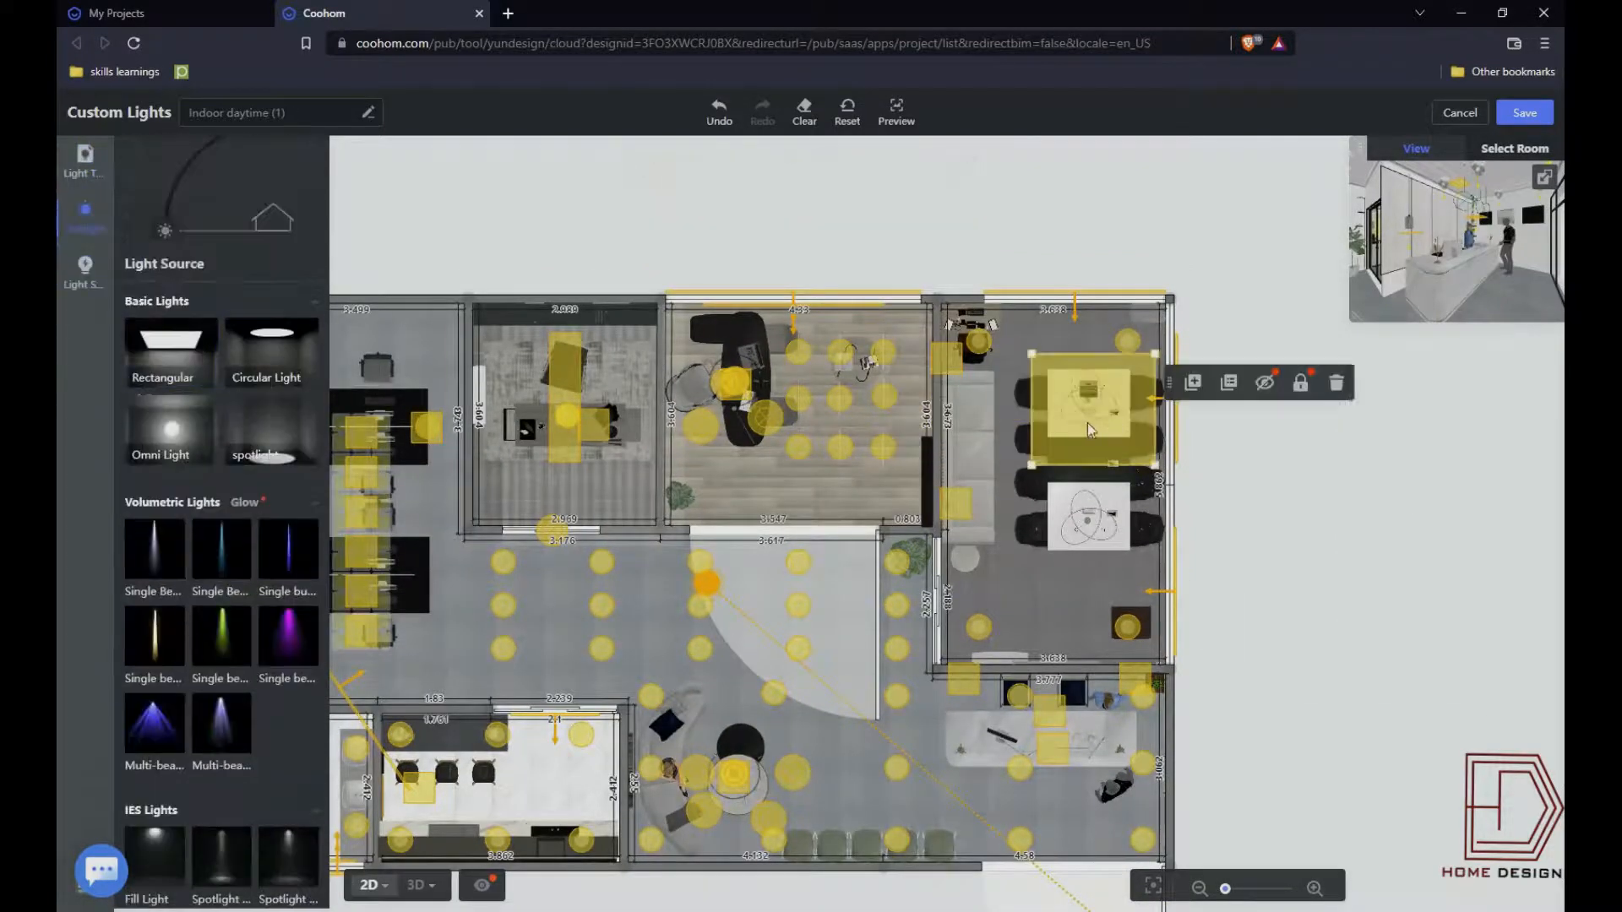
drag(1136, 440, 1128, 428)
click(1111, 672)
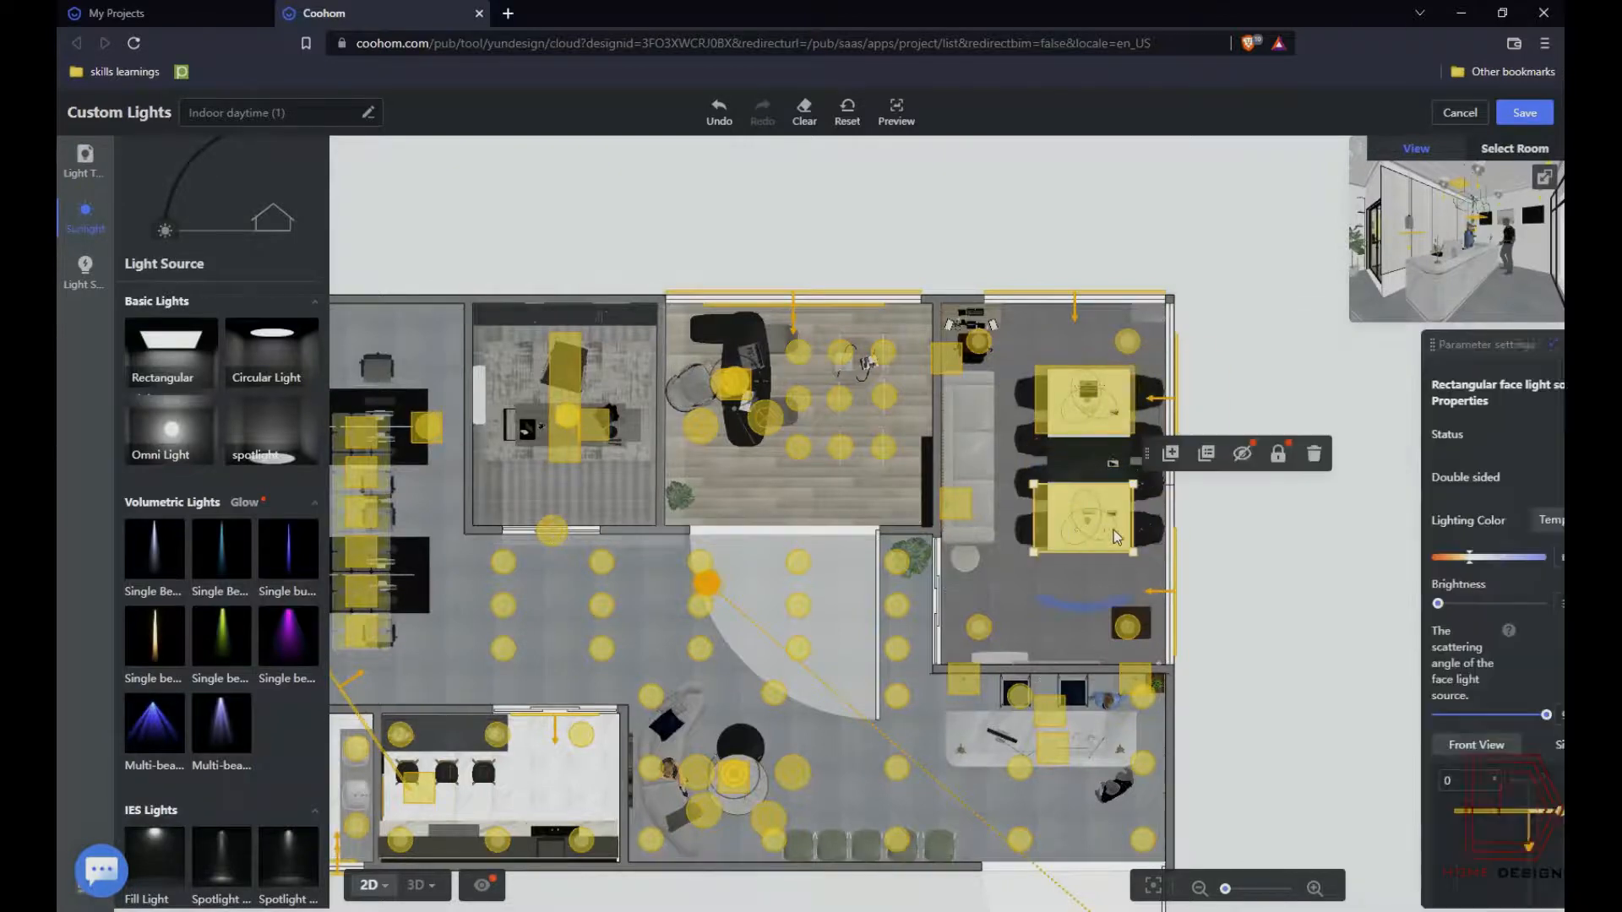
- Save the custom lighting scheme and render the reception desk view in HD 1920*1080
click(1524, 113)
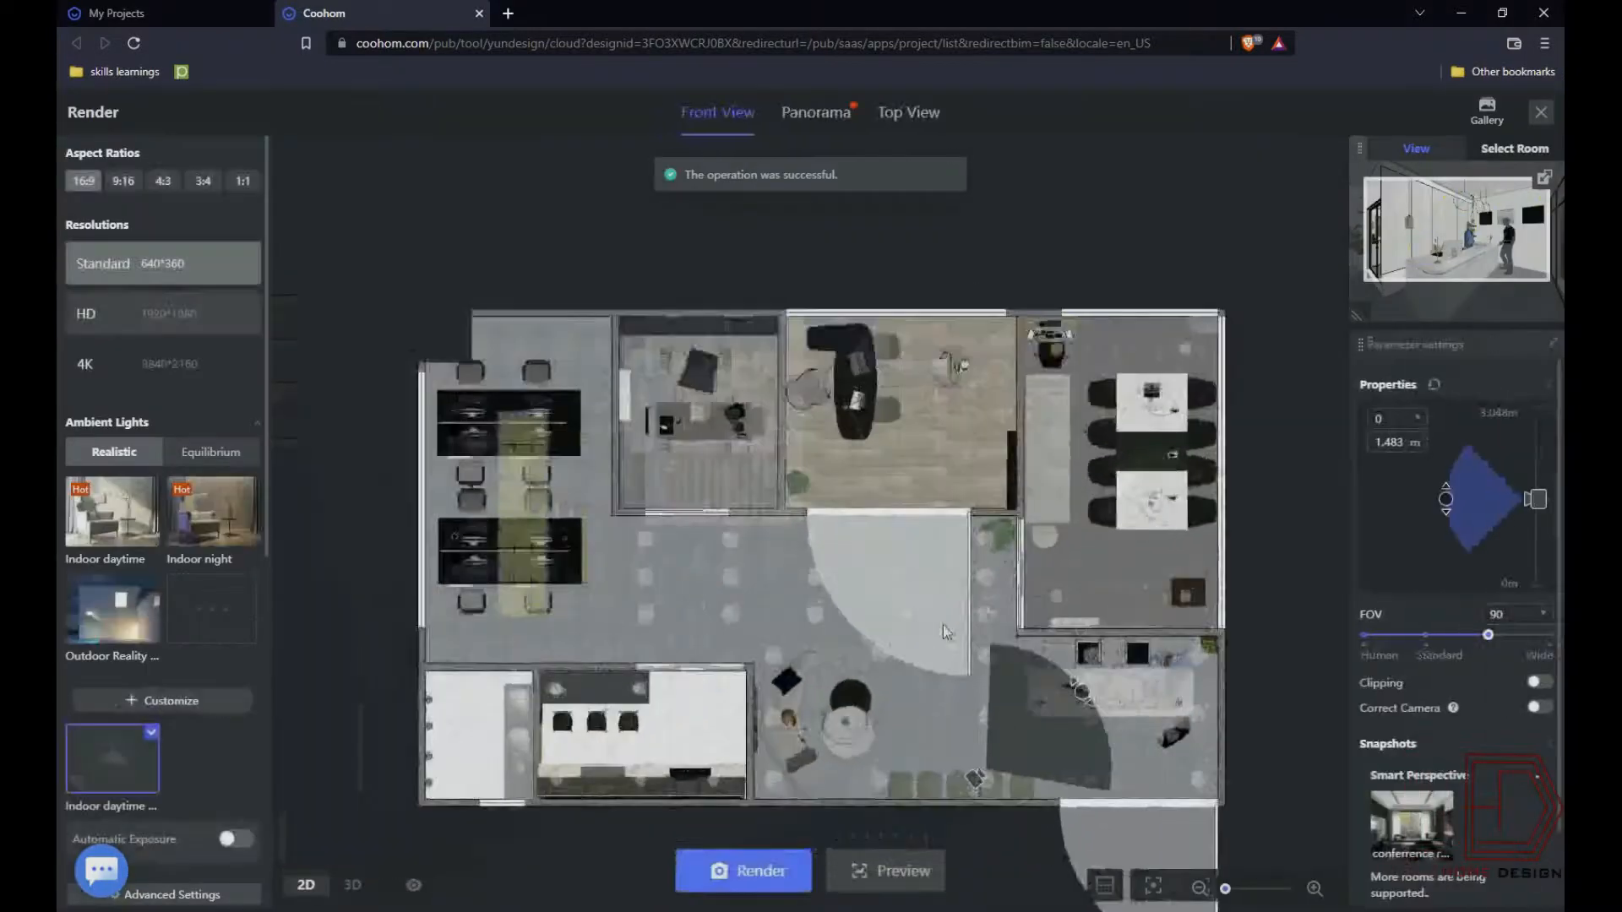
click(749, 874)
scroll(753, 522, down, 2)
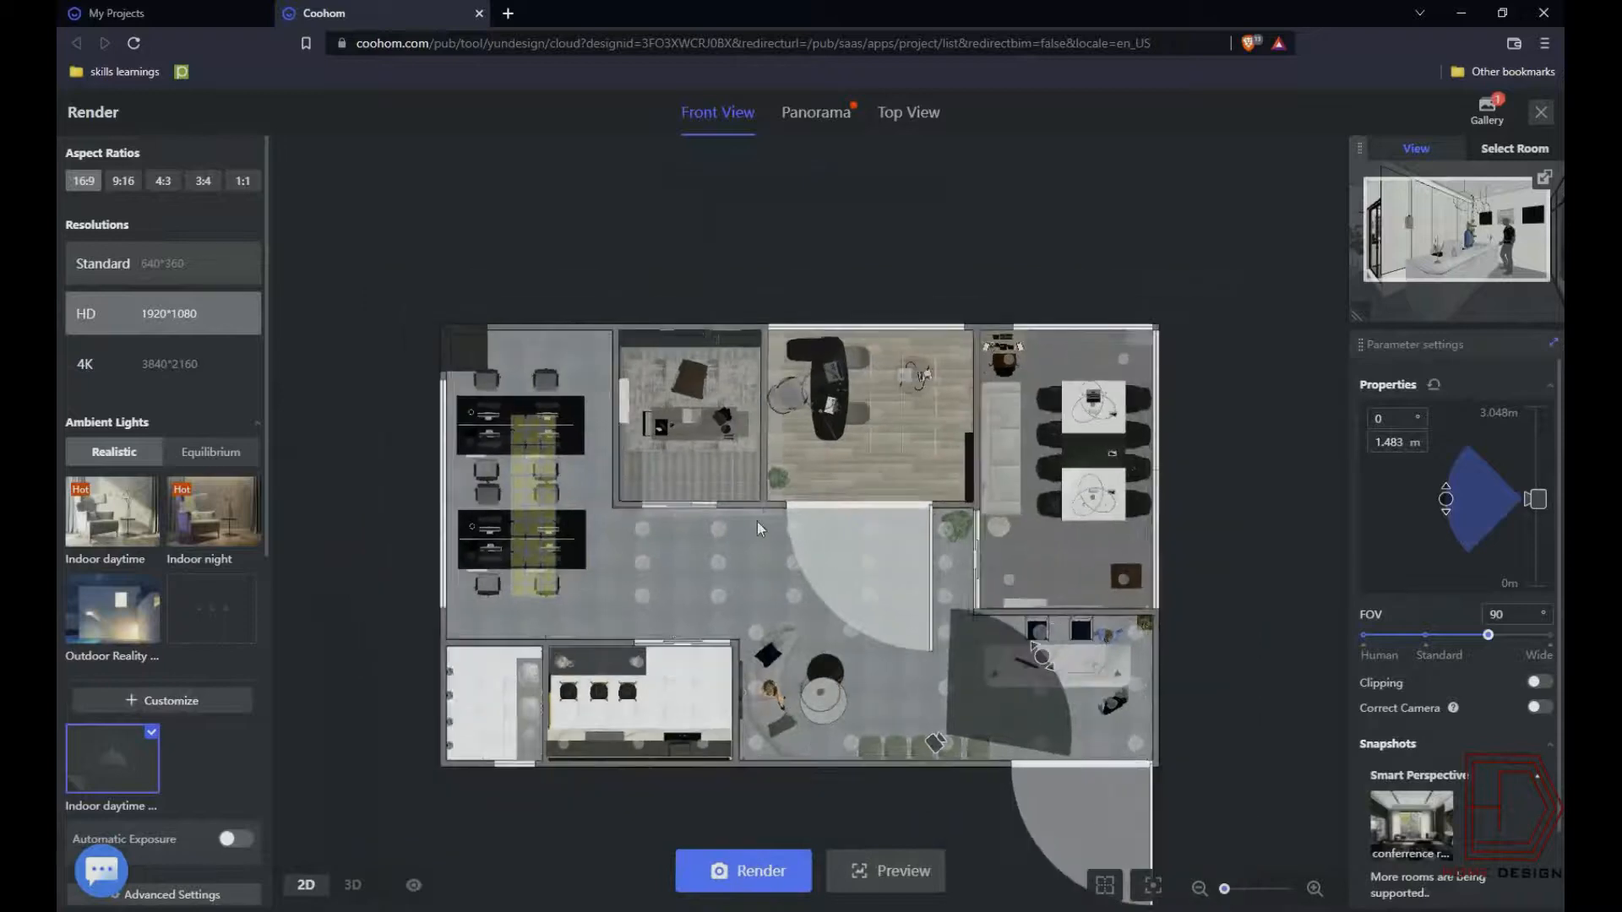
- Aim the front-view camera from the waiting chairs toward the lounge sofa and leave the render setup
scroll(899, 667, up, 3)
drag(1062, 671, 854, 674)
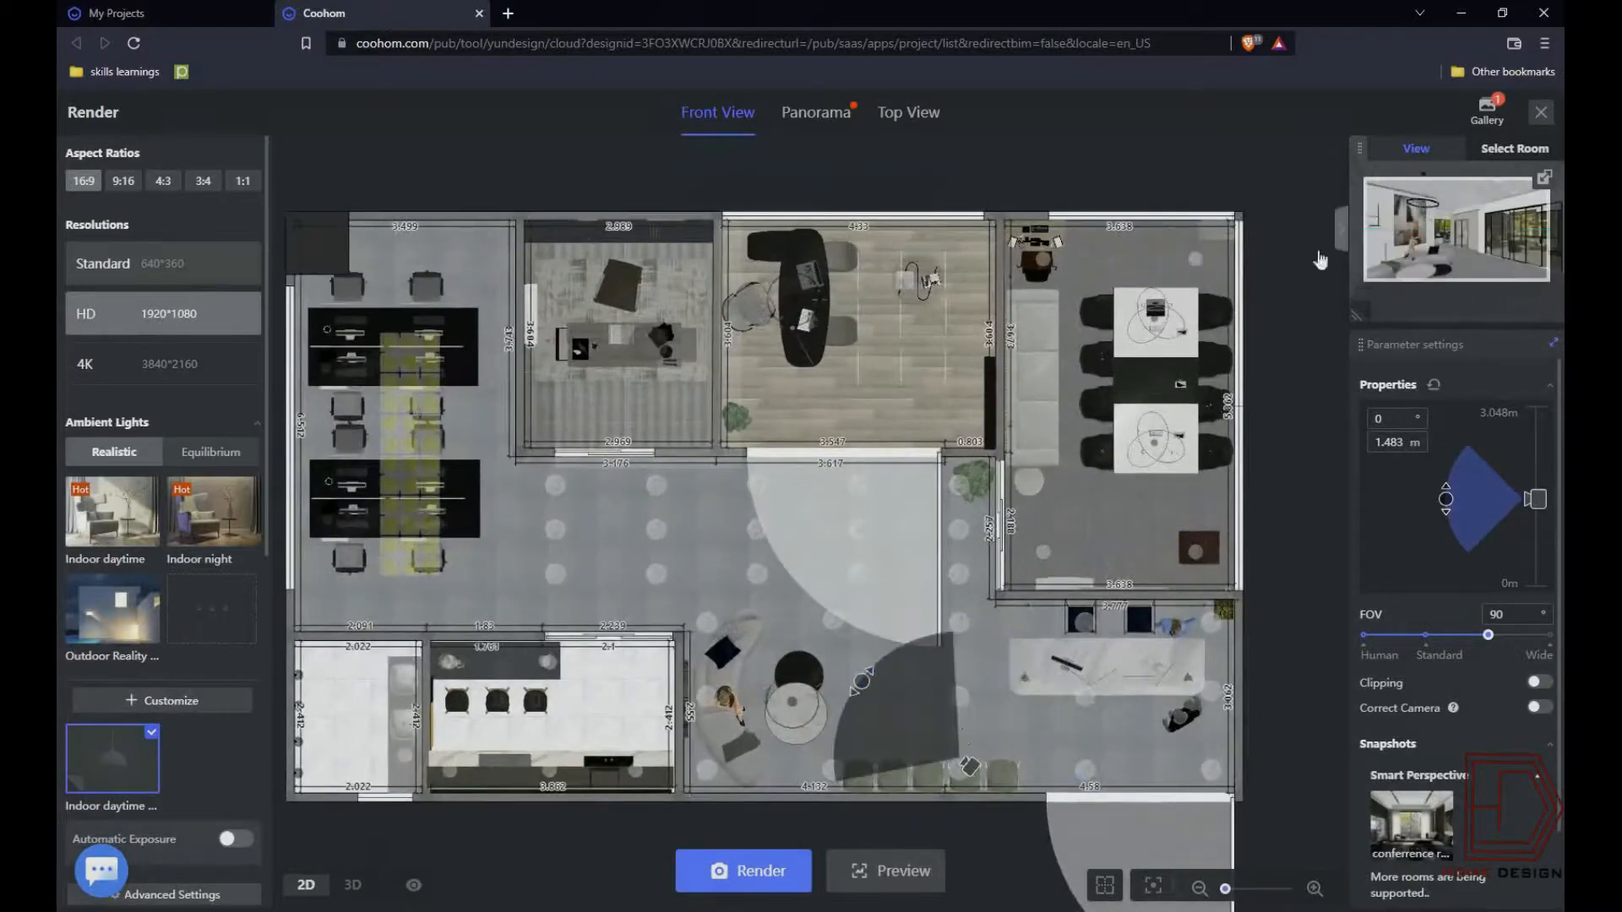
click(1541, 112)
click(719, 671)
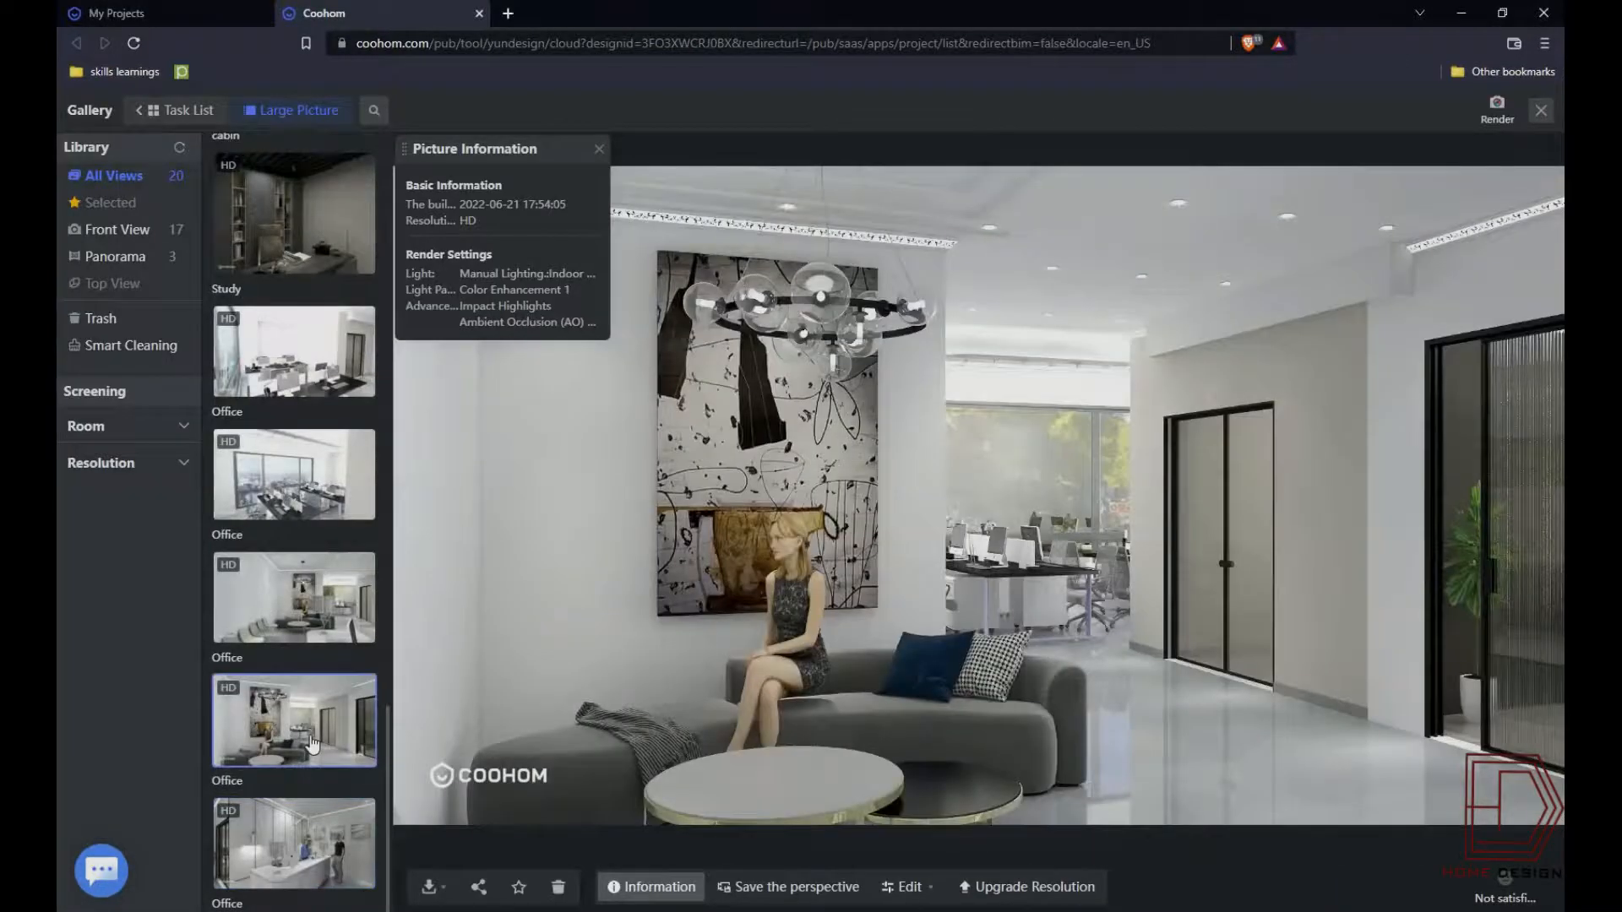
- Review the finished open office, study and cabin renders in the gallery at large size
click(257, 585)
click(271, 462)
click(298, 256)
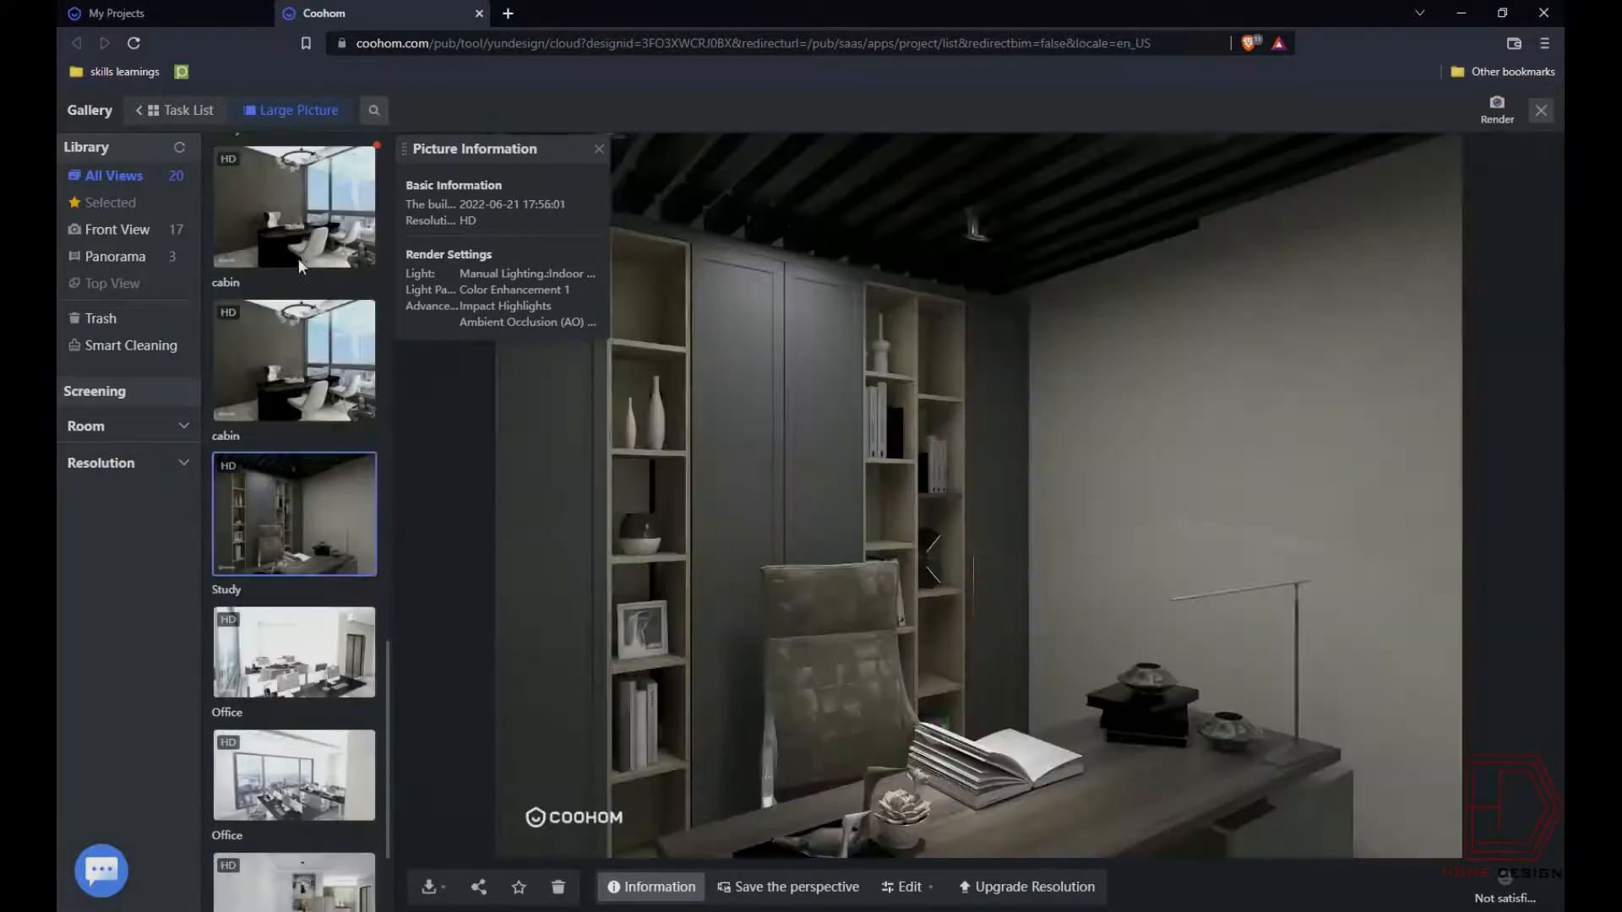
scroll(292, 438, up, 2)
click(293, 432)
click(310, 695)
scroll(280, 380, up, 6)
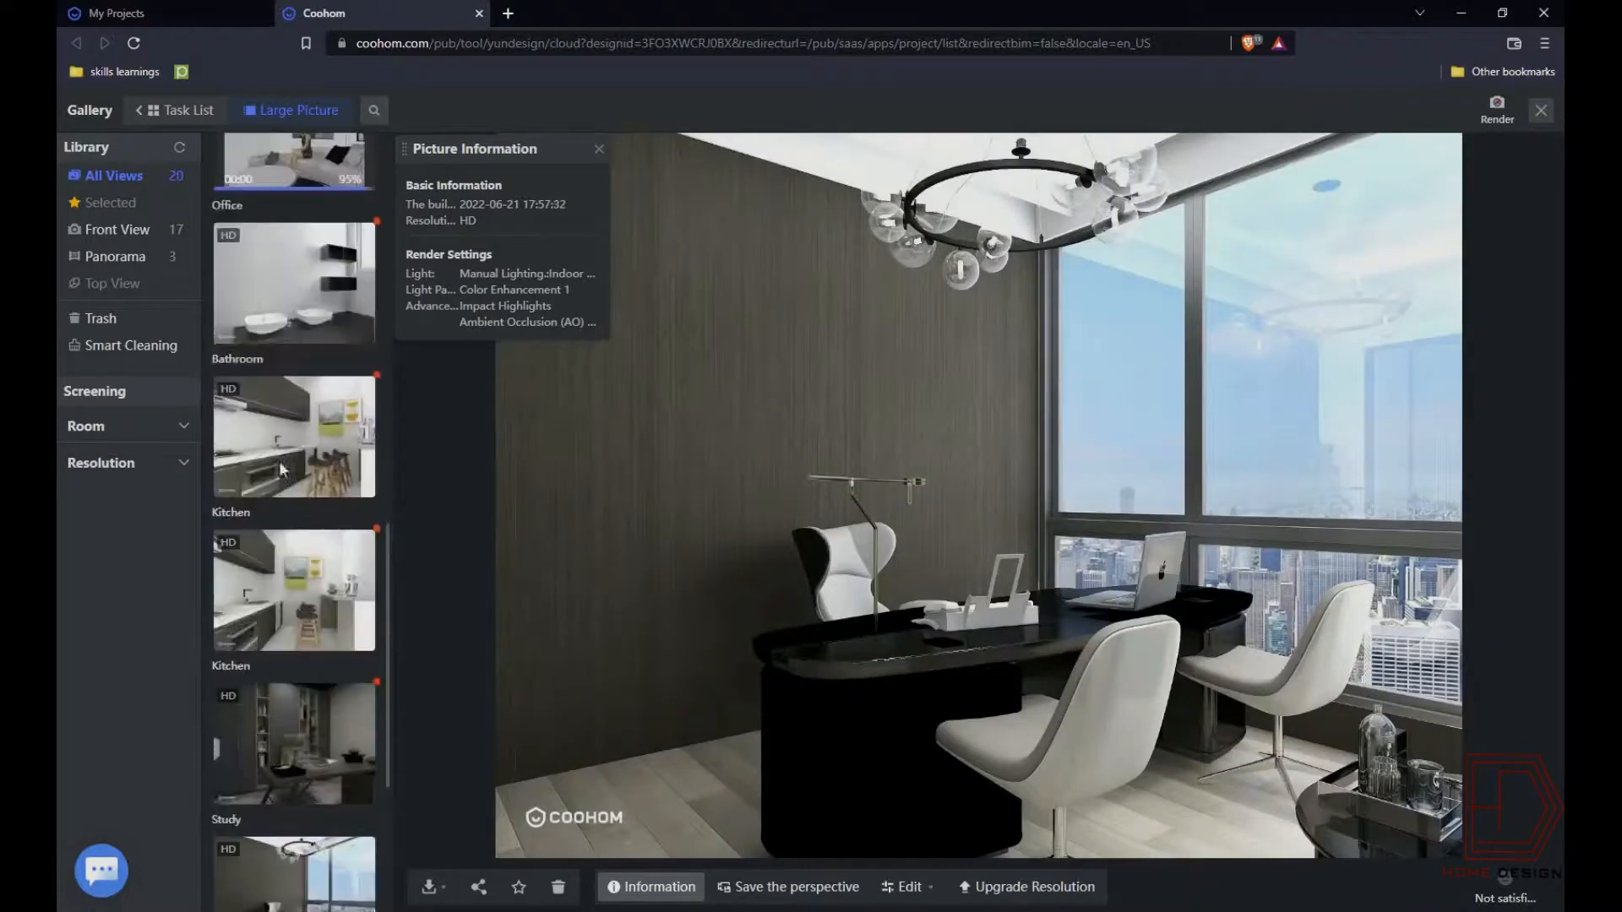
- Examine the second study view, the kitchen and the bathroom renders, and look around the lounge panorama
click(306, 717)
click(278, 396)
scroll(274, 372, up, 2)
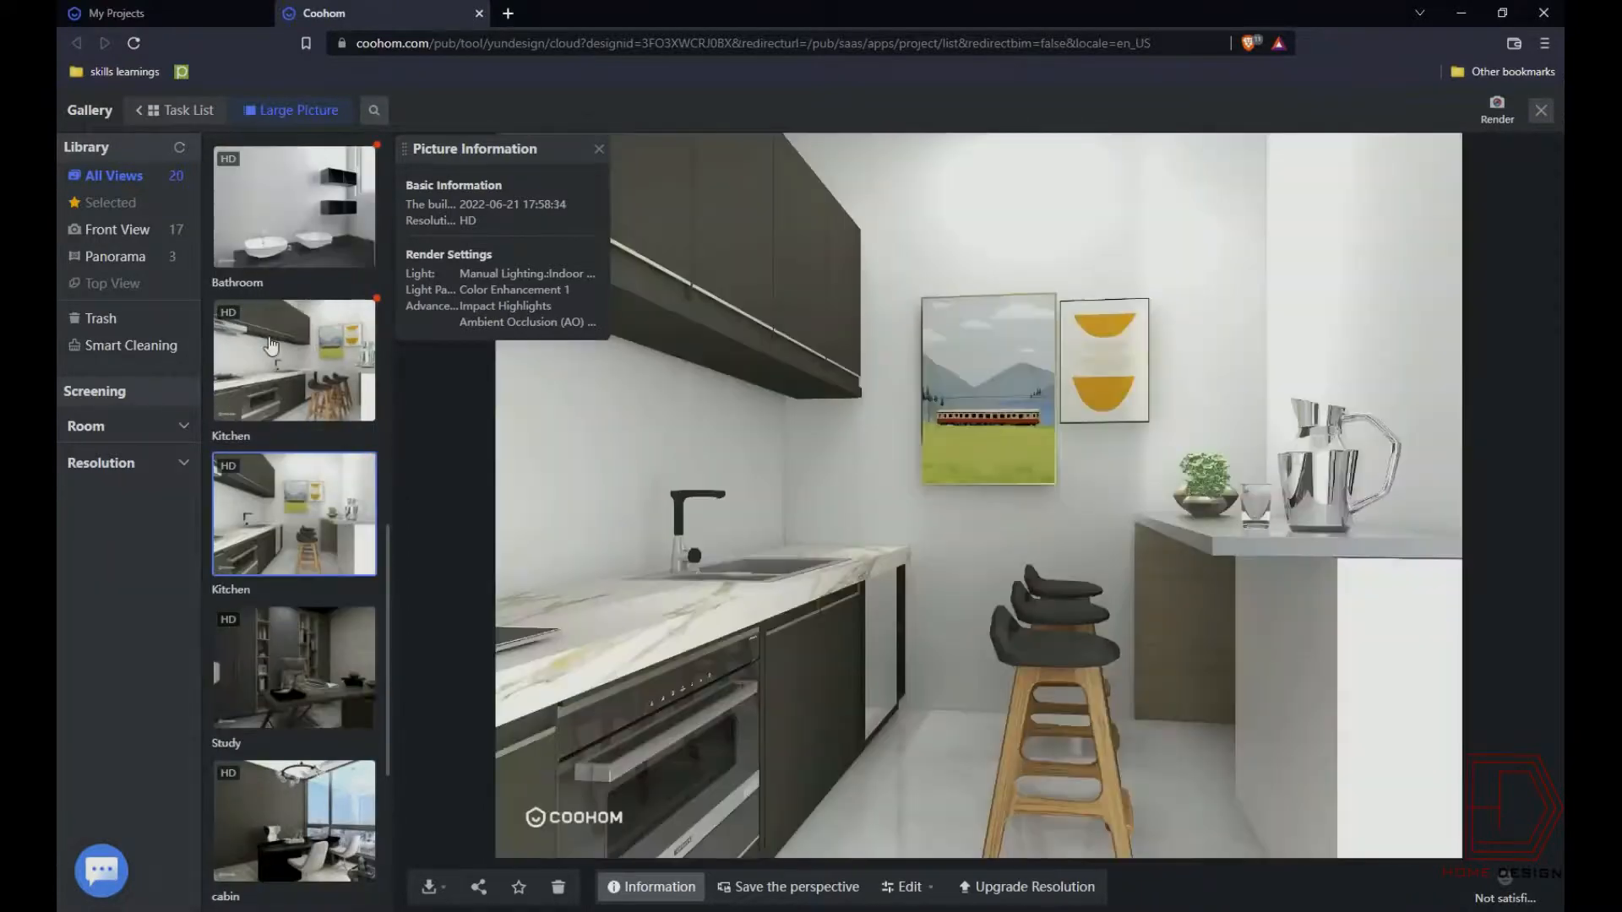
click(270, 346)
click(295, 768)
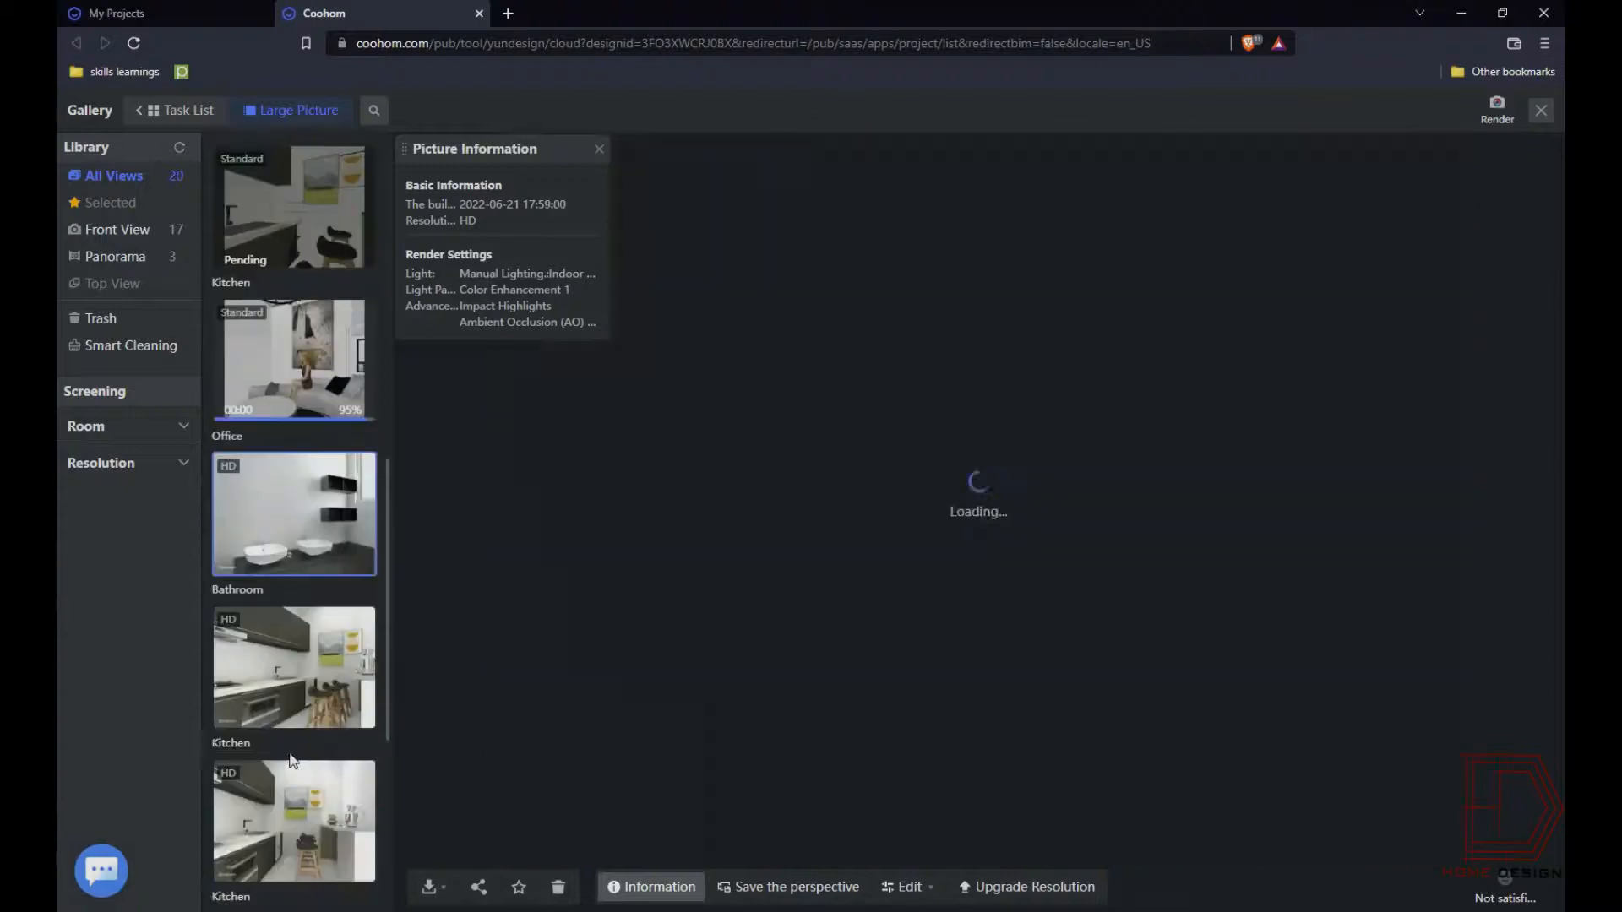
click(302, 414)
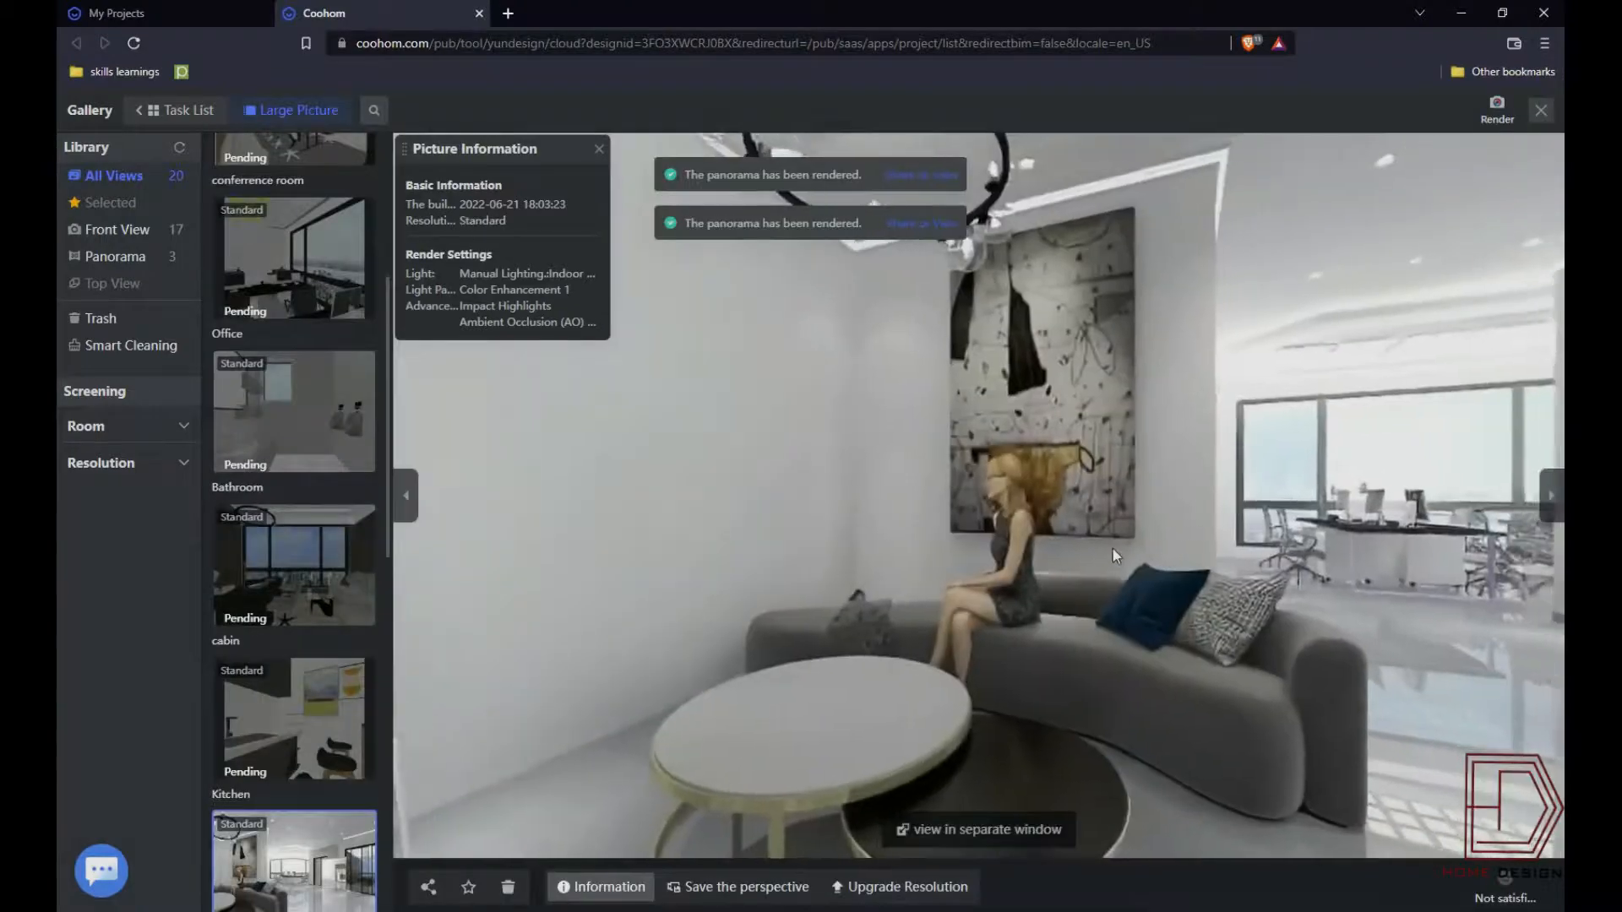
drag(1112, 549, 1141, 479)
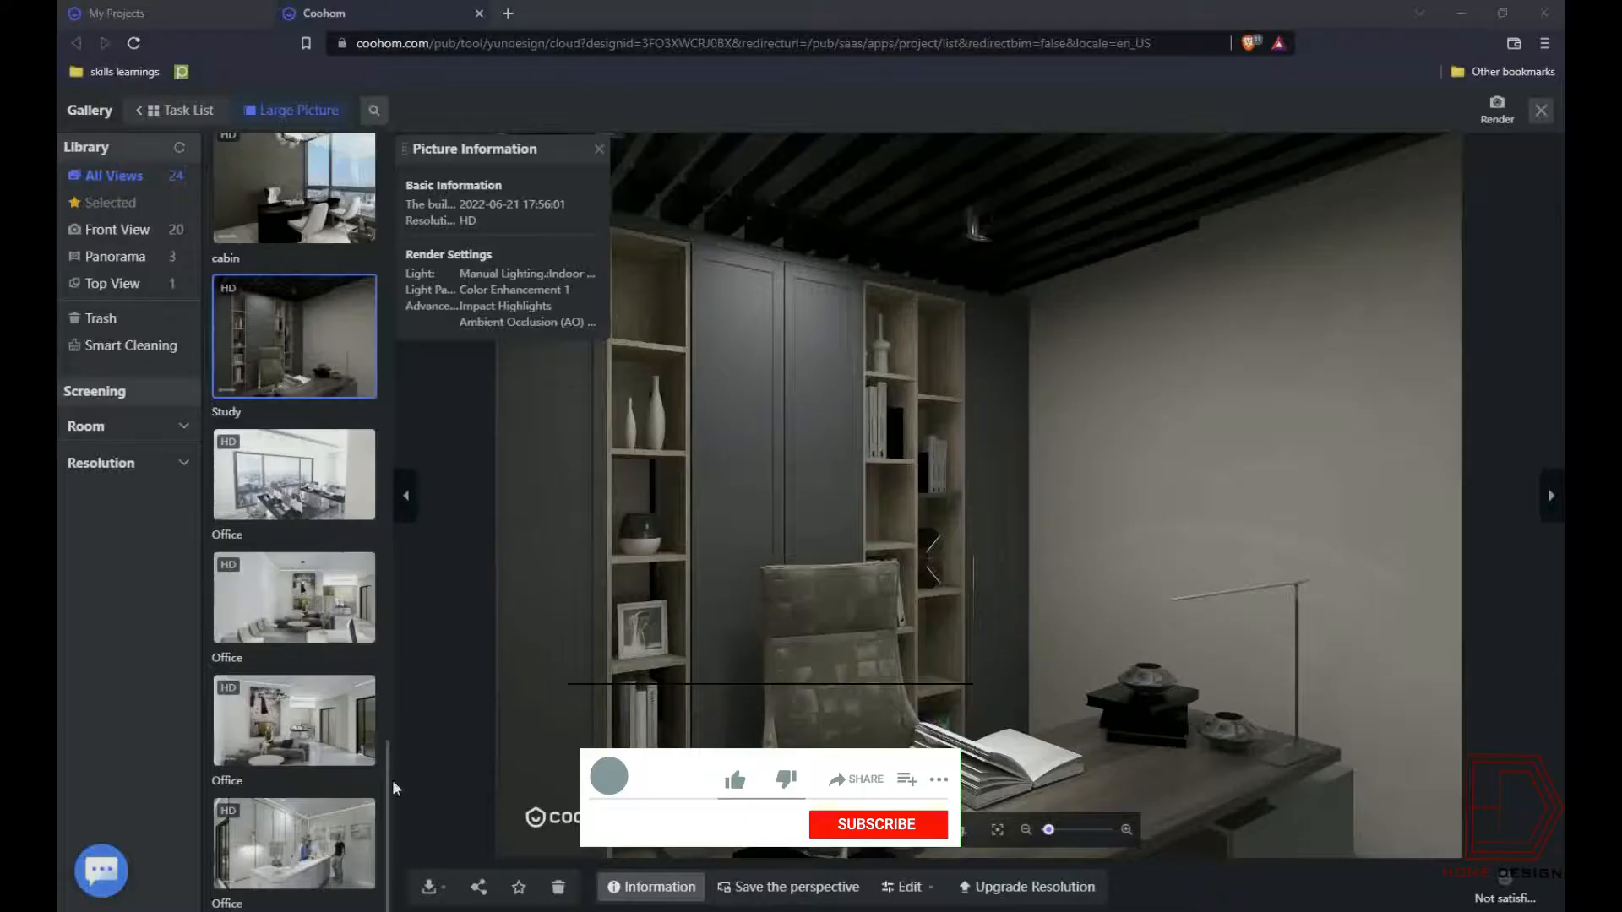
- Go through the HD gallery renders from the reception desk and lounge to the office, study, cabin and kitchen
click(370, 825)
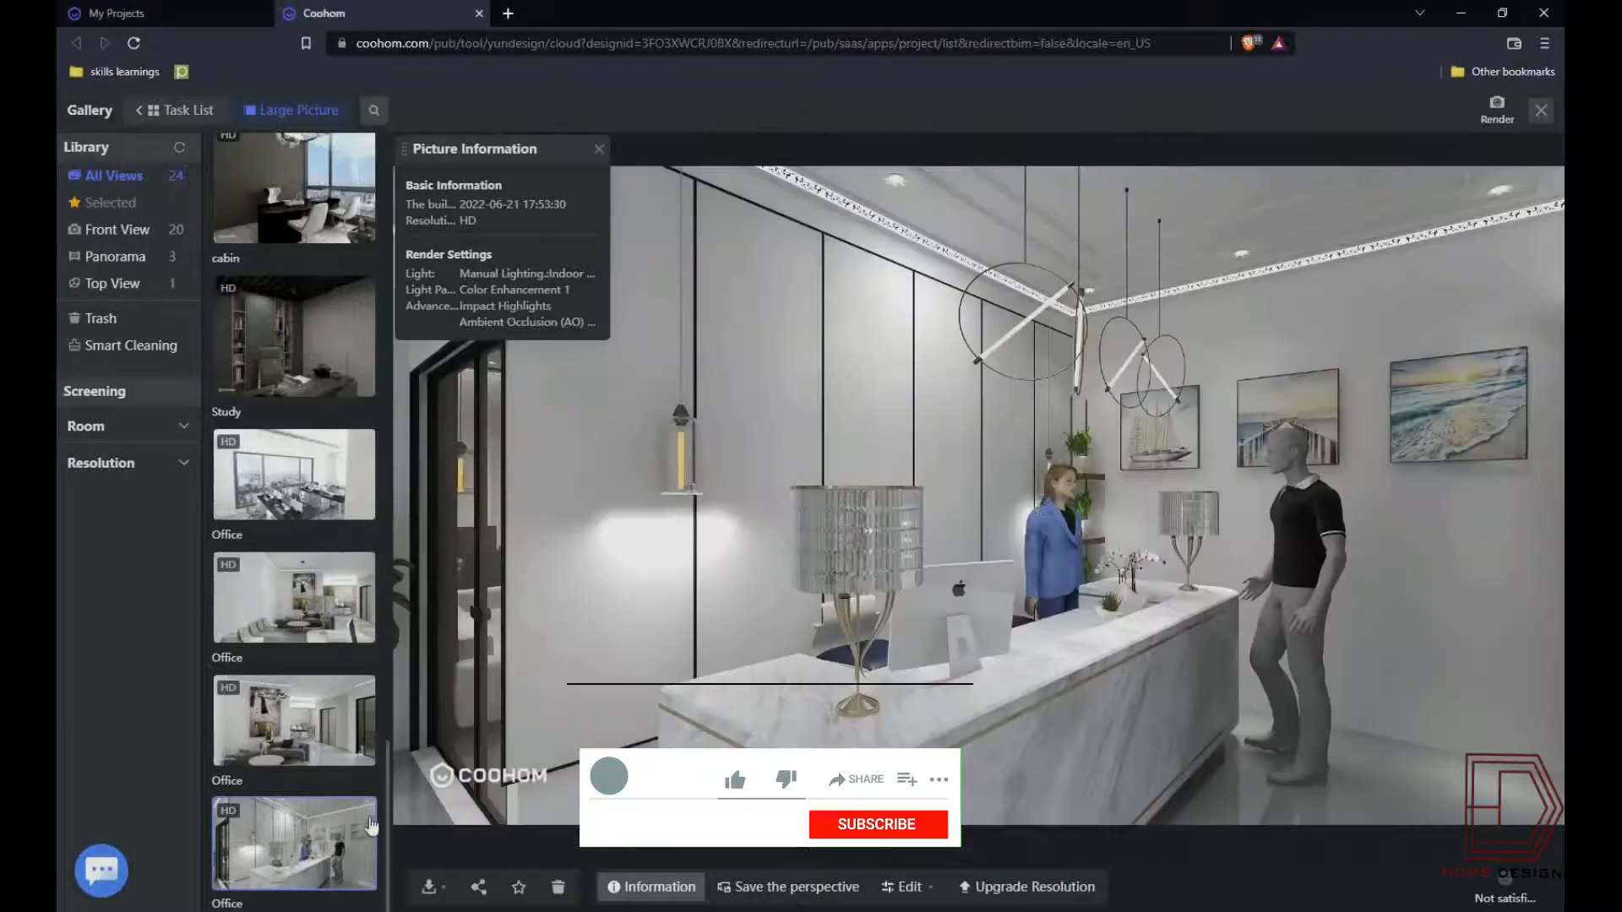
click(292, 736)
click(298, 614)
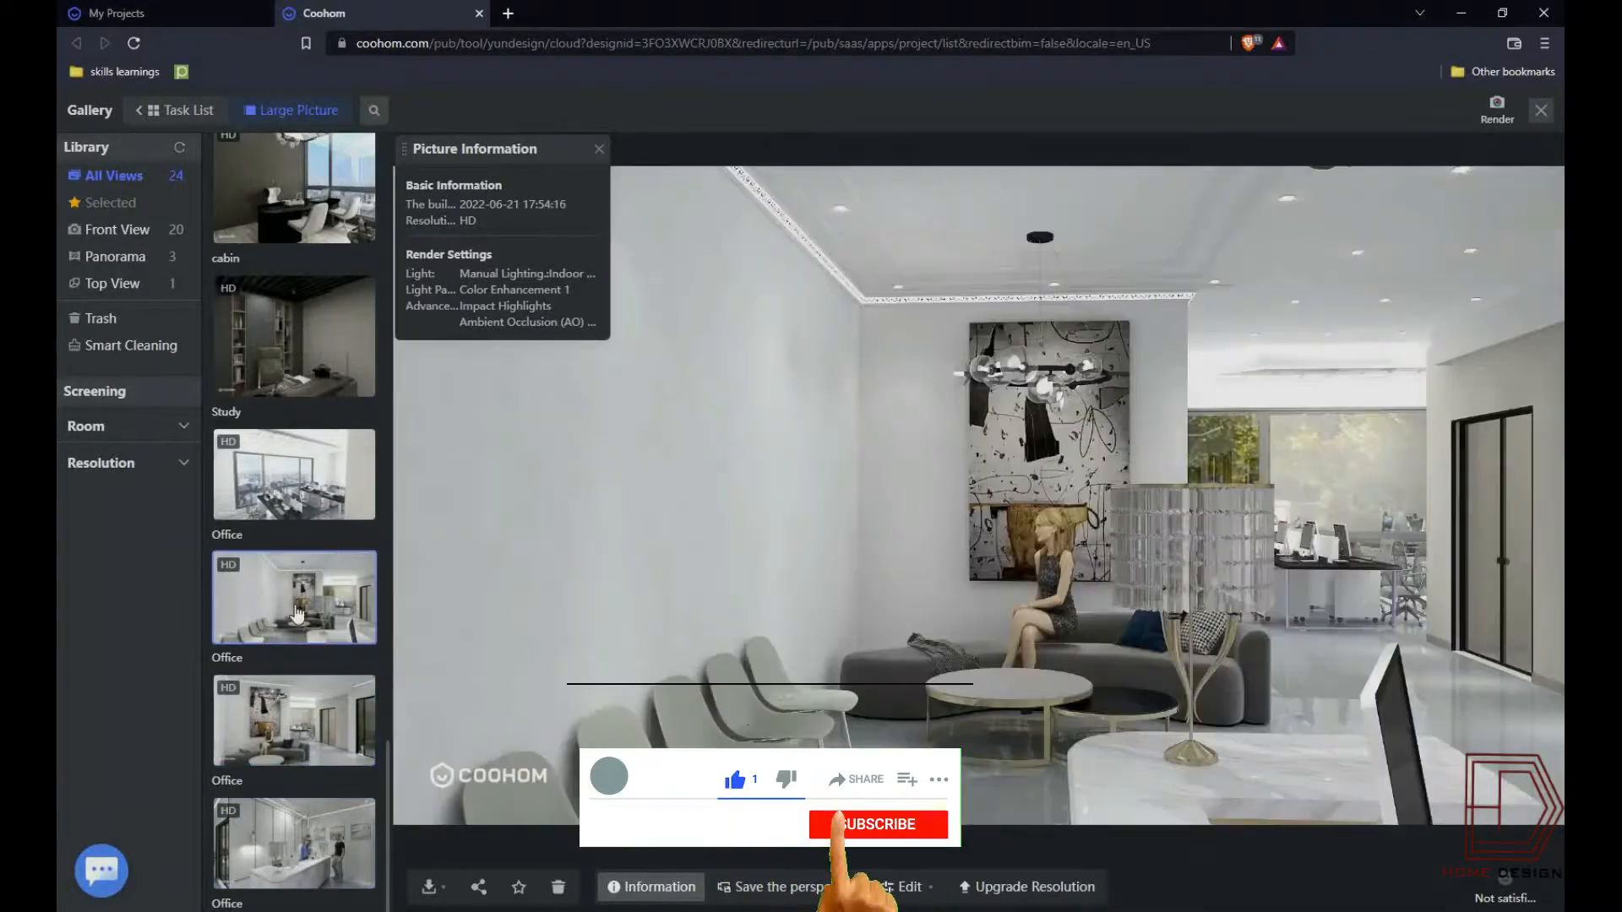
click(282, 496)
click(281, 383)
scroll(282, 456, up, 2)
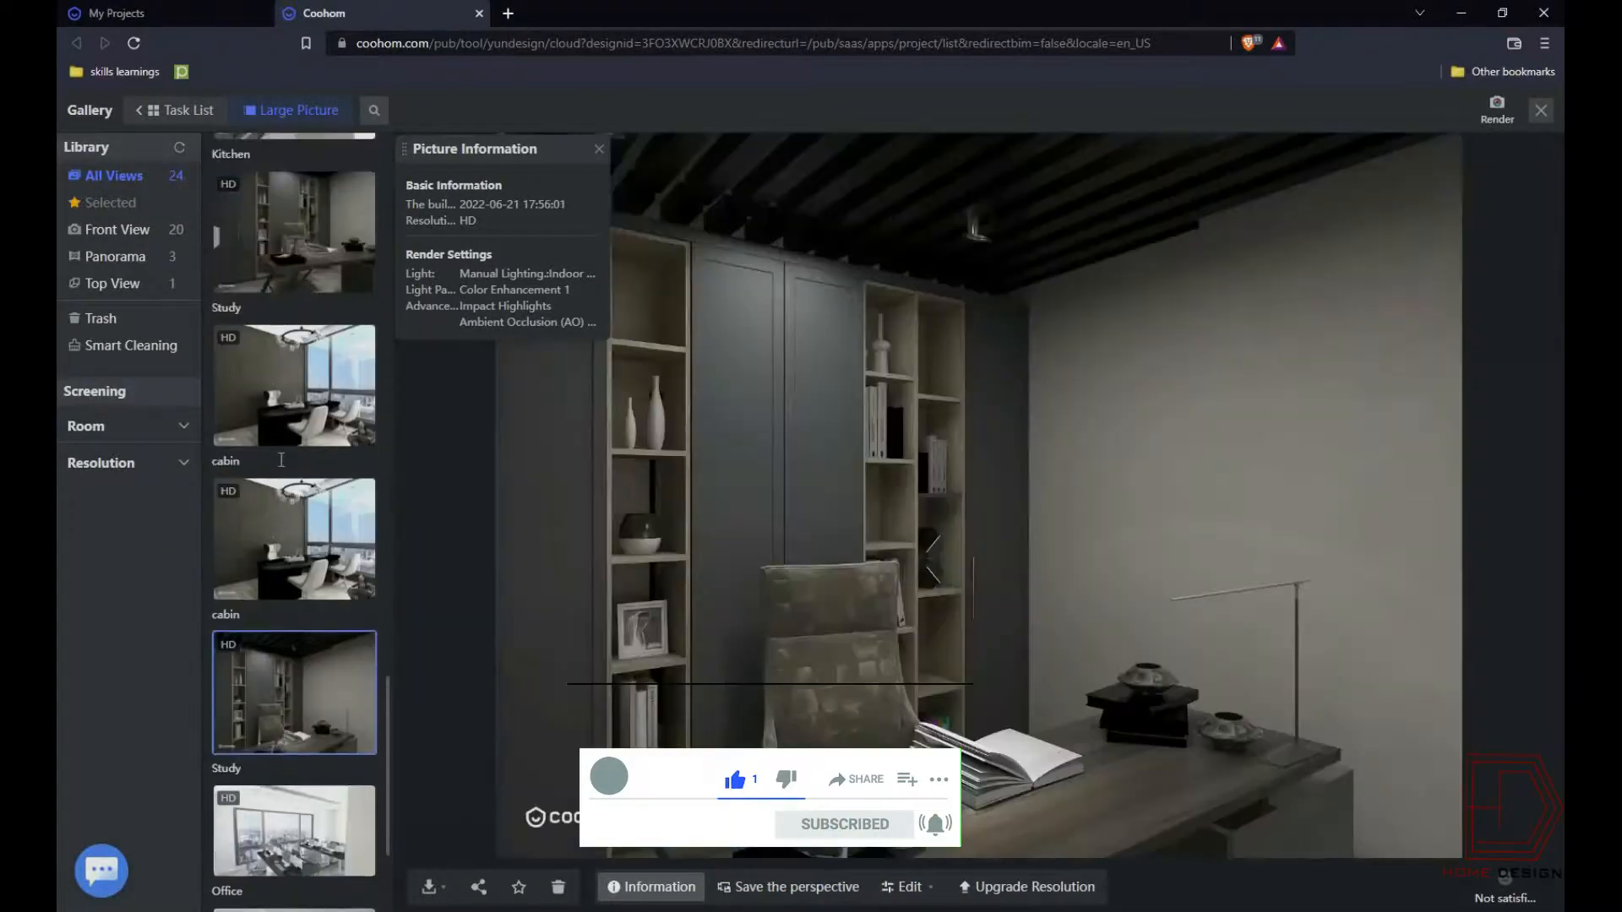
click(296, 562)
scroll(299, 564, up, 2)
click(304, 413)
scroll(265, 535, up, 4)
click(266, 533)
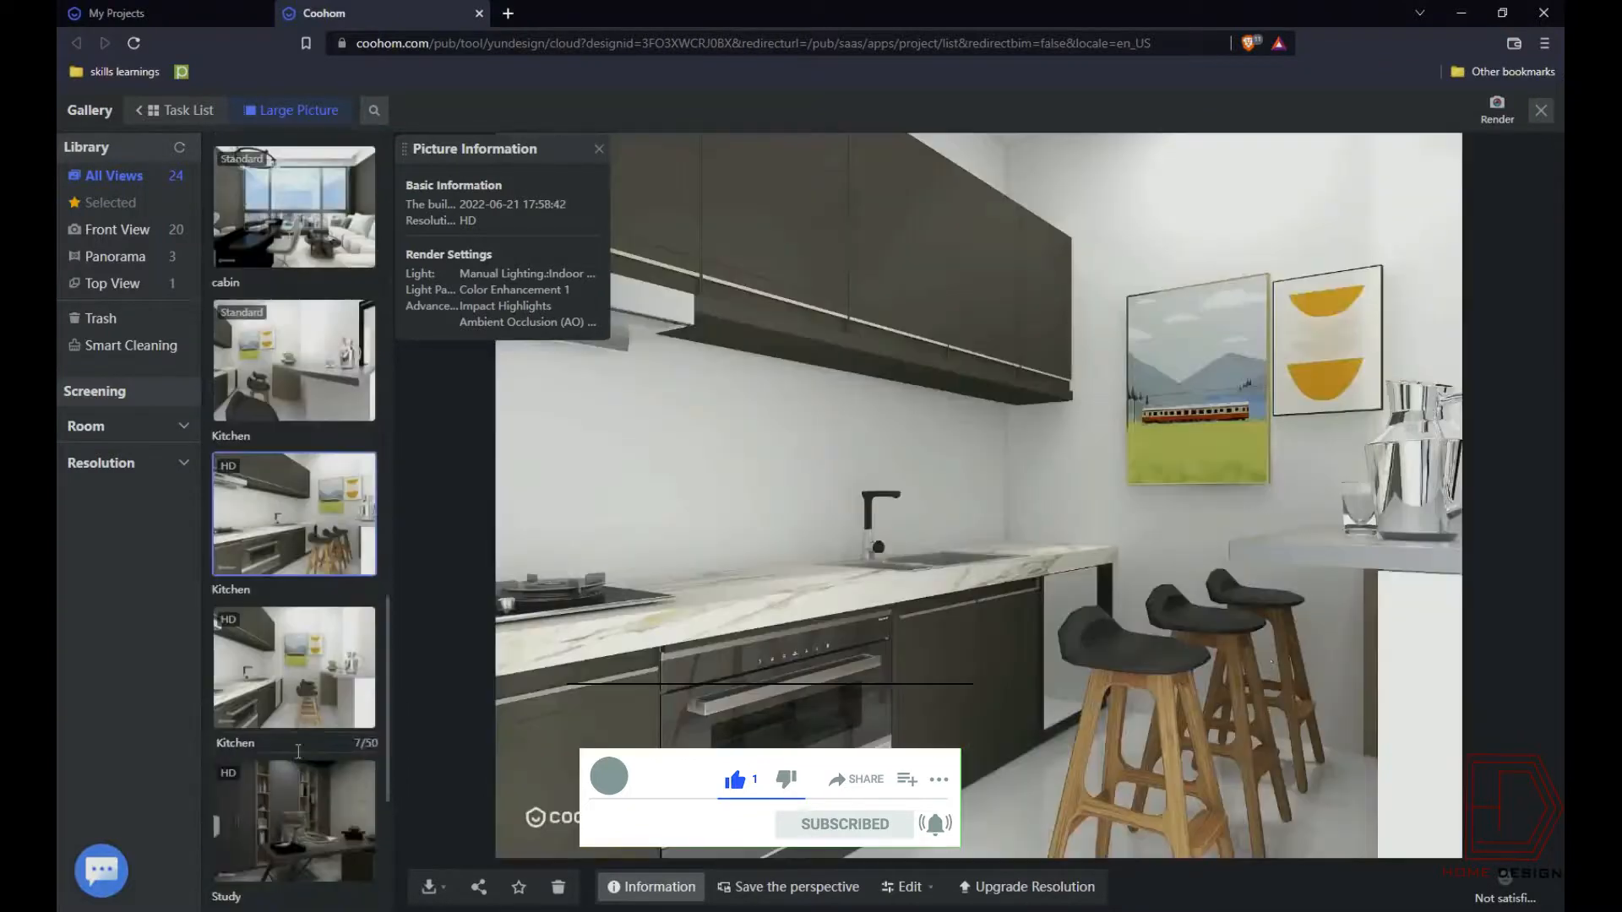
- Inspect the standard-resolution bathroom render and the conference room renders from different angles
click(309, 237)
scroll(299, 490, up, 2)
click(309, 539)
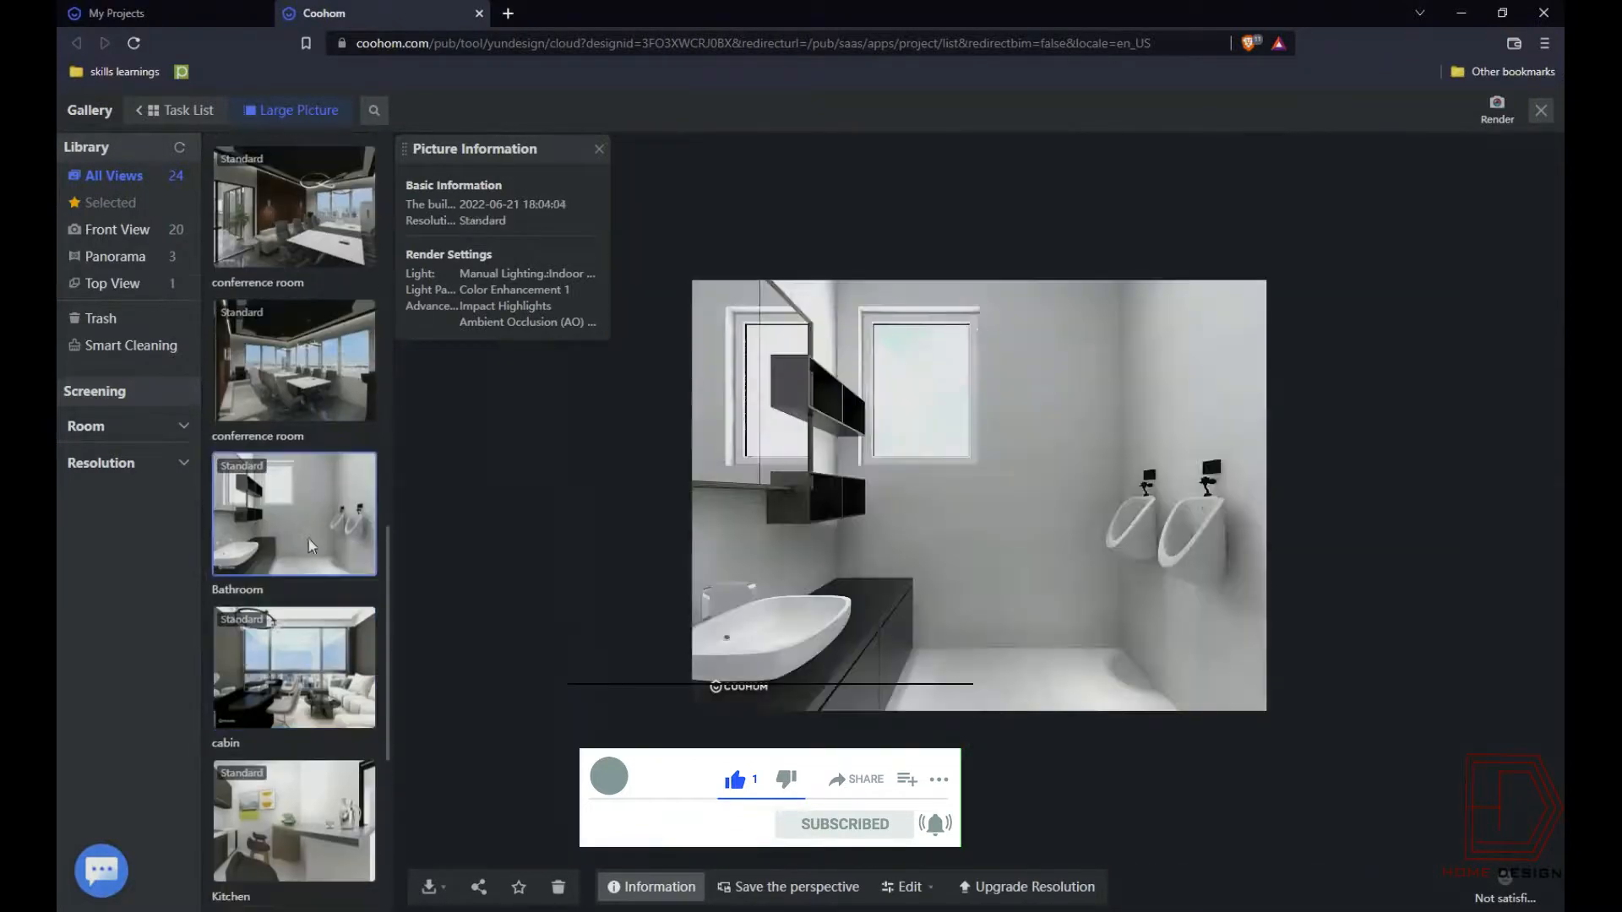
click(331, 523)
scroll(319, 510, up, 3)
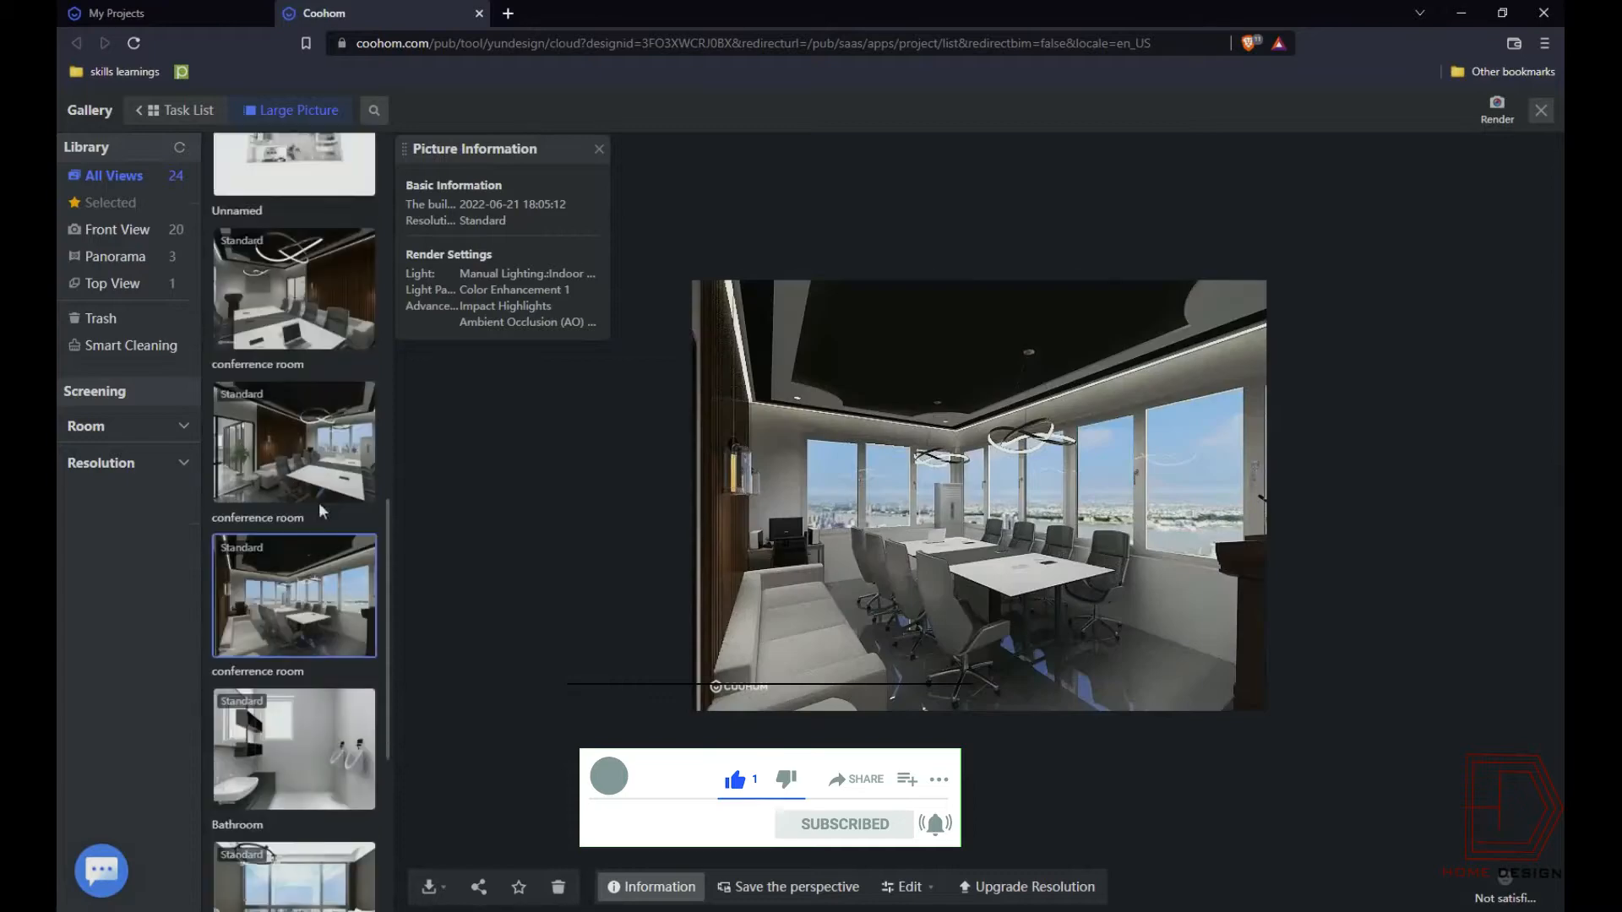
click(318, 510)
click(324, 676)
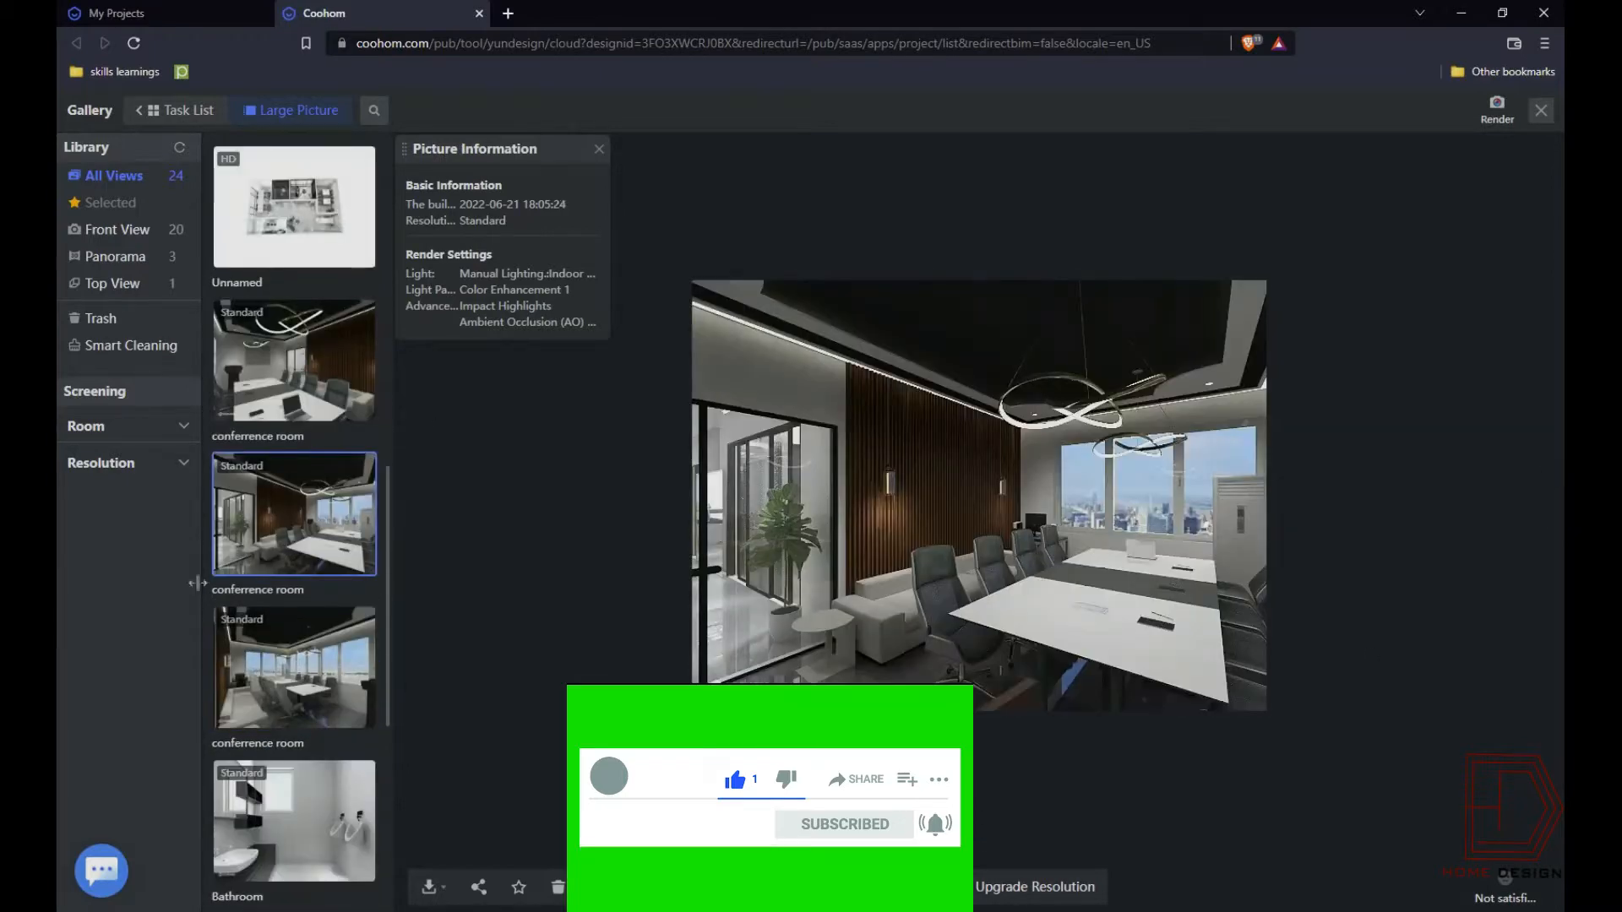
- View the newest HD renders of the conference room, cabin and kitchen
scroll(311, 540, up, 3)
scroll(312, 541, up, 4)
click(304, 498)
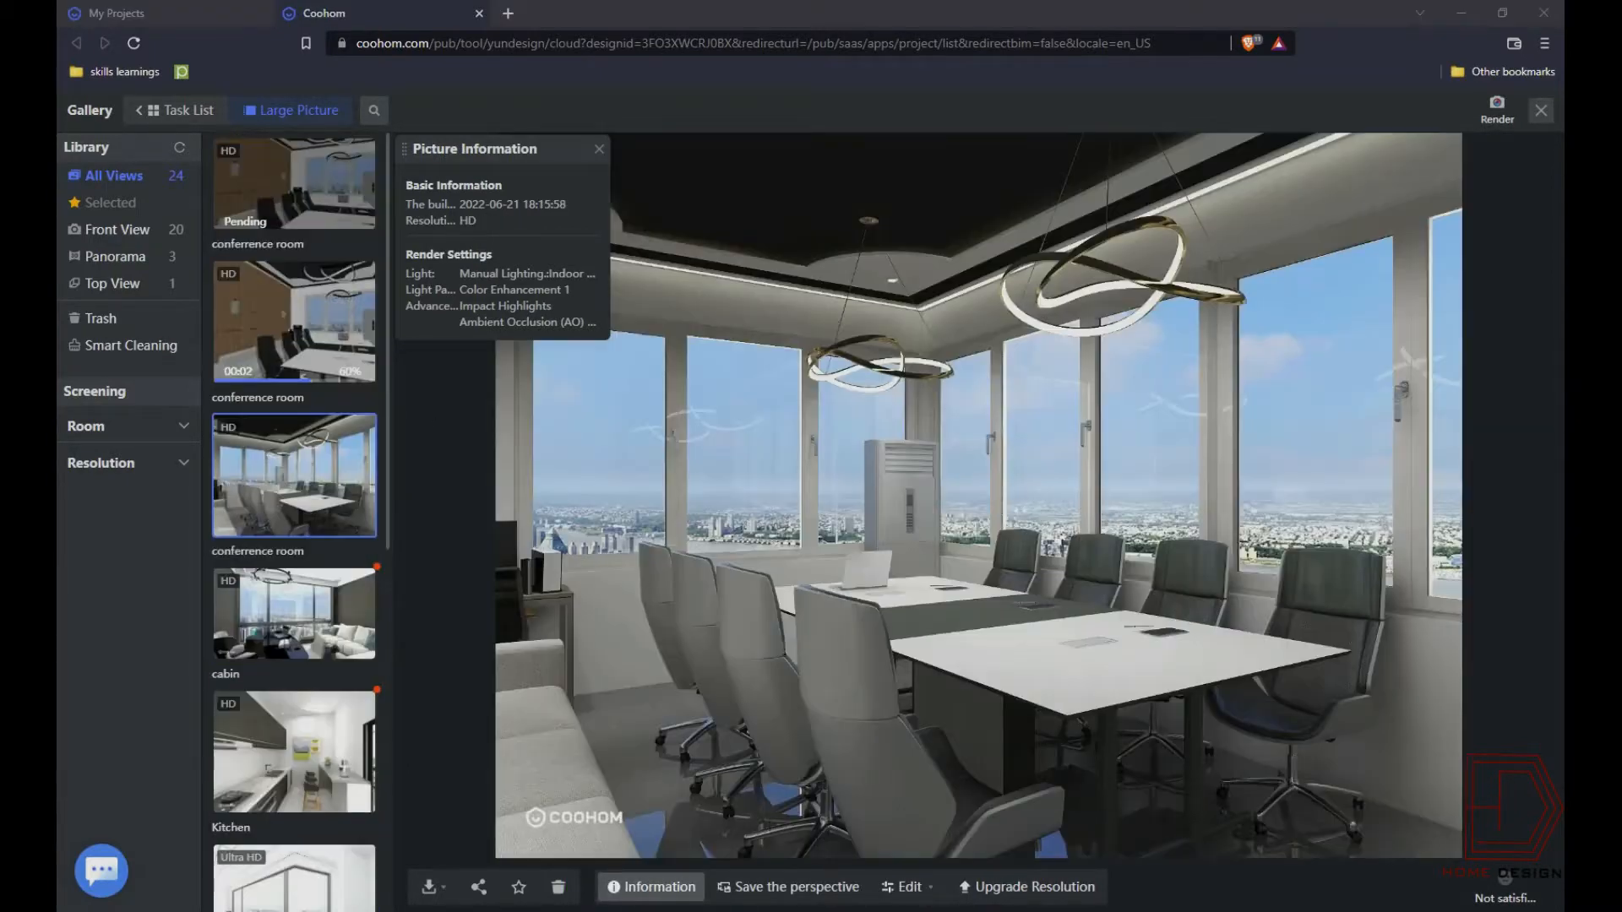
click(324, 625)
click(324, 642)
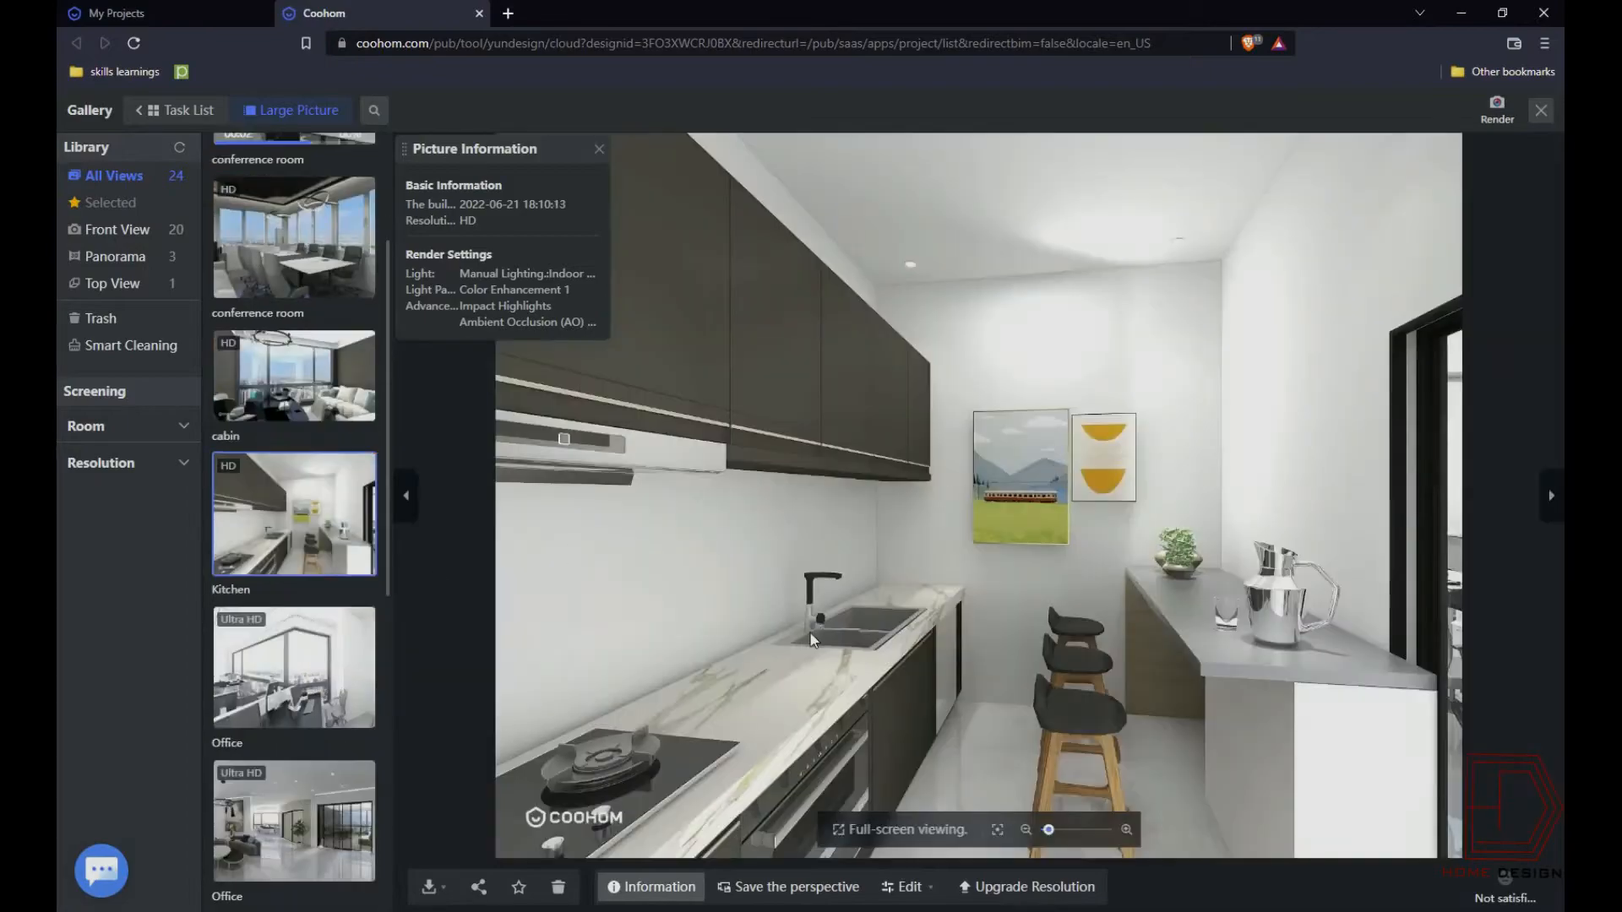